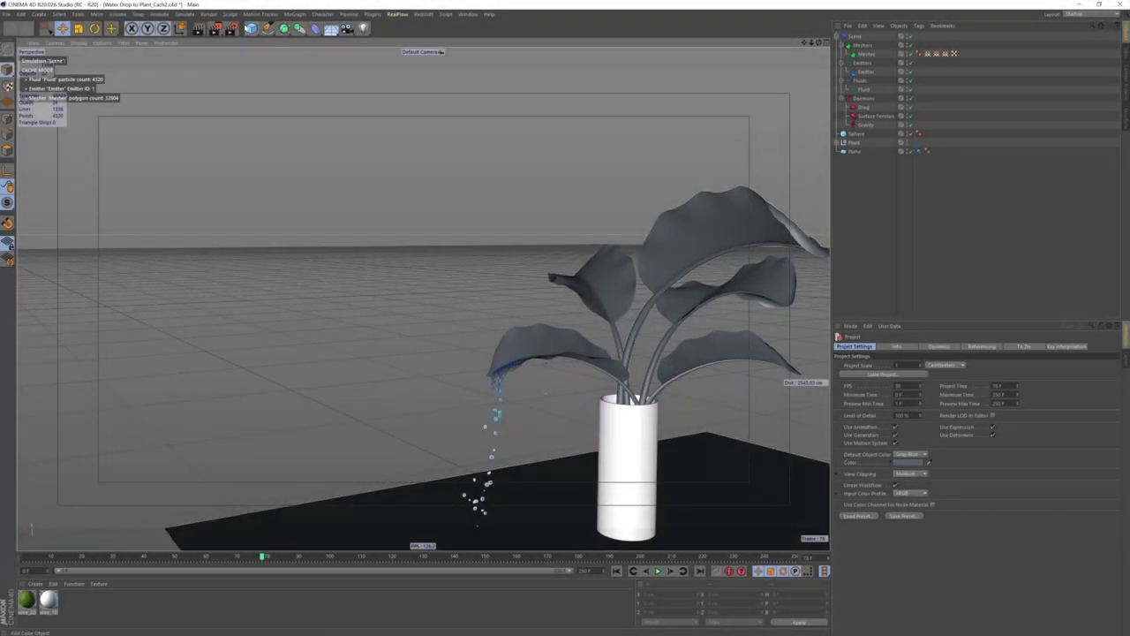
- Add a cube left of the vase and stretch it into a wall about 4321 cm tall
click(252, 29)
click(326, 44)
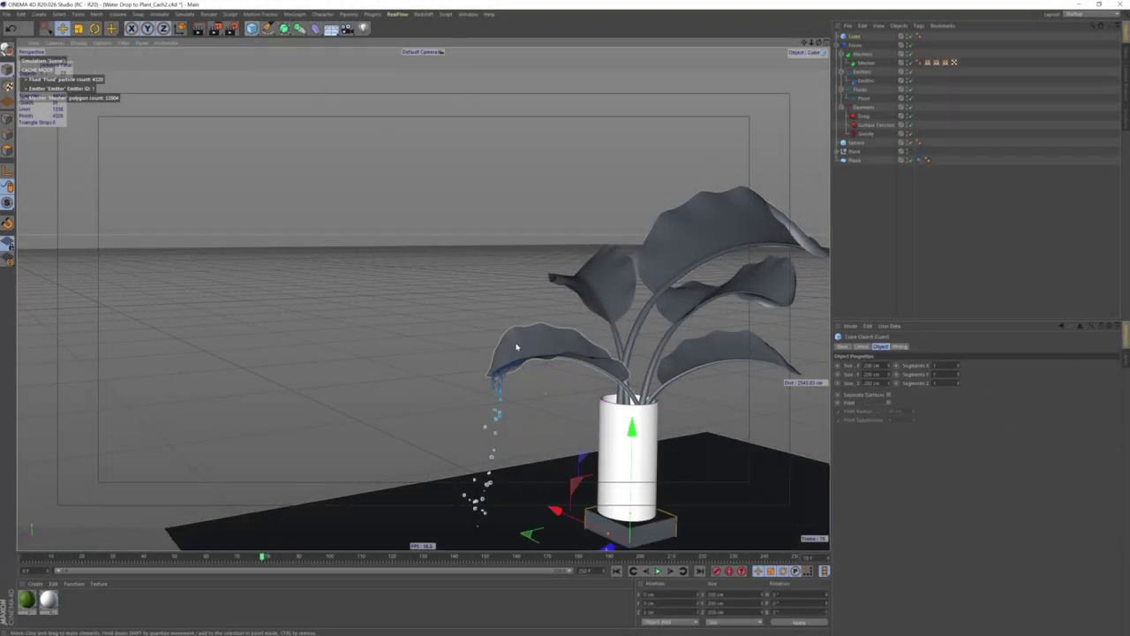
mouse_move(554, 510)
mouse_down()
mouse_move(334, 402)
mouse_move(342, 422)
mouse_move(301, 450)
mouse_move(33, 479)
mouse_up()
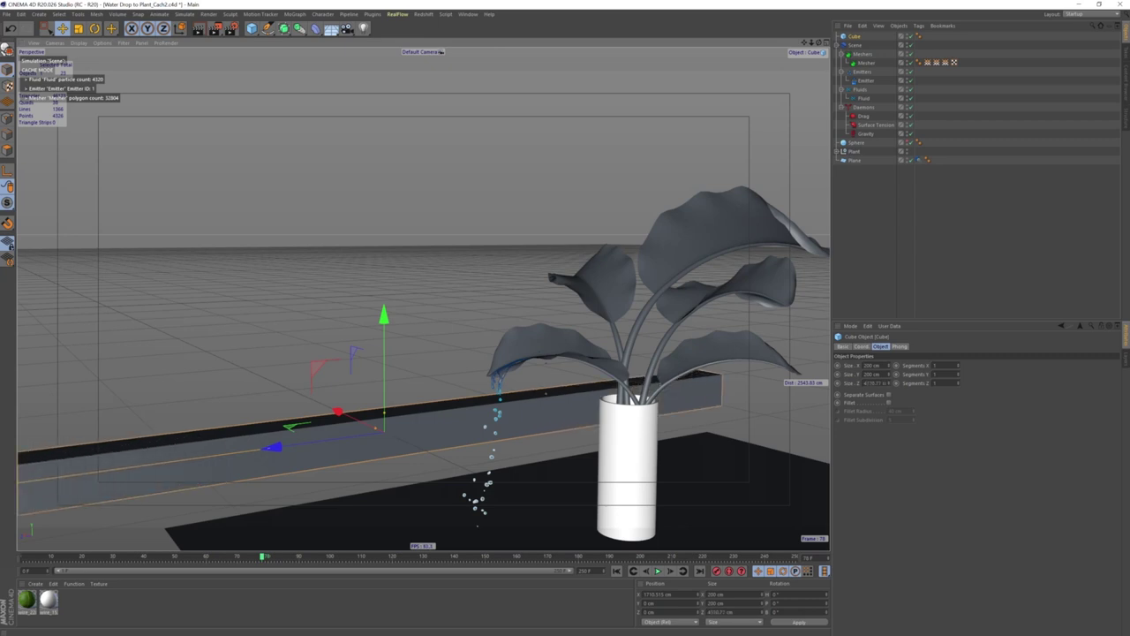
mouse_move(395, 417)
mouse_down()
mouse_move(378, 73)
mouse_move(385, 416)
mouse_up()
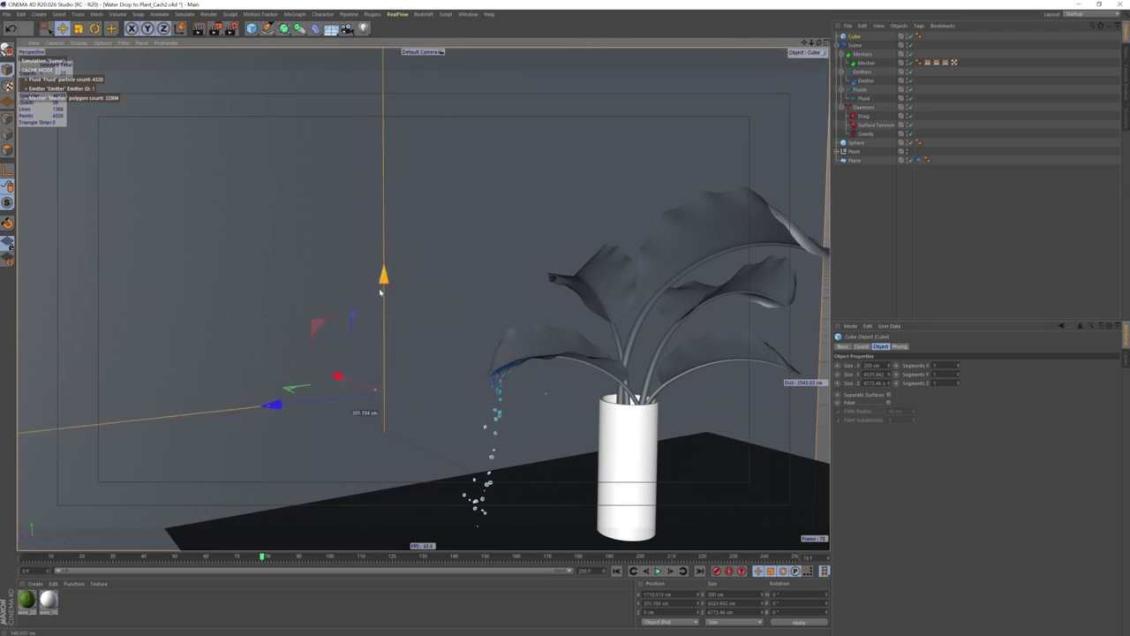
click(836, 48)
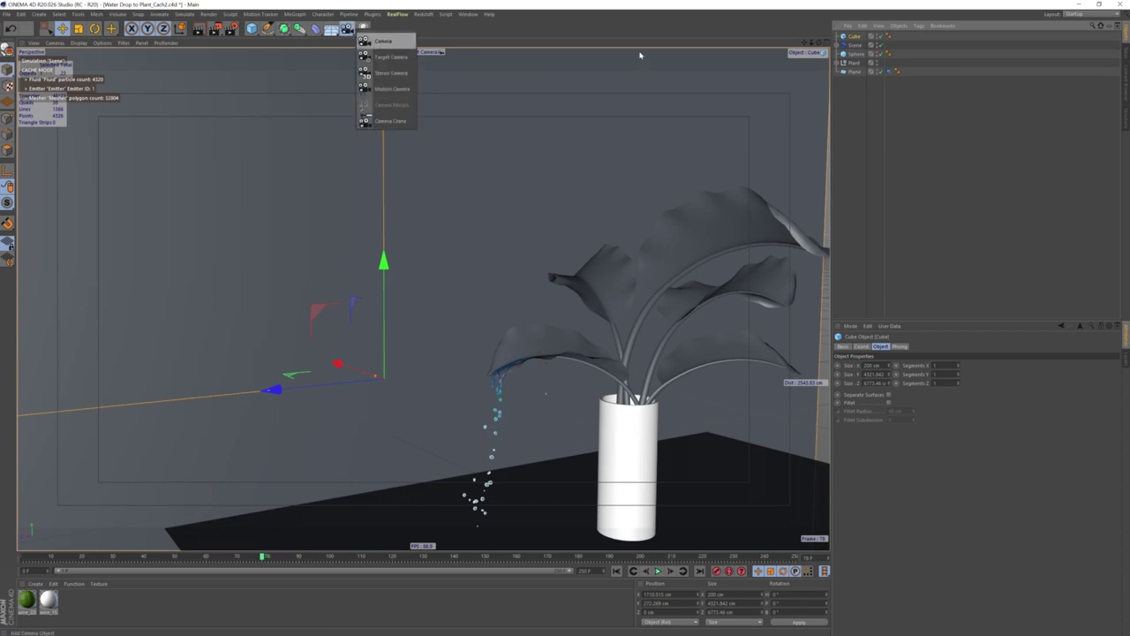
- Add a camera object and orbit the view to frame the plant against the wall
drag(351, 35, 379, 51)
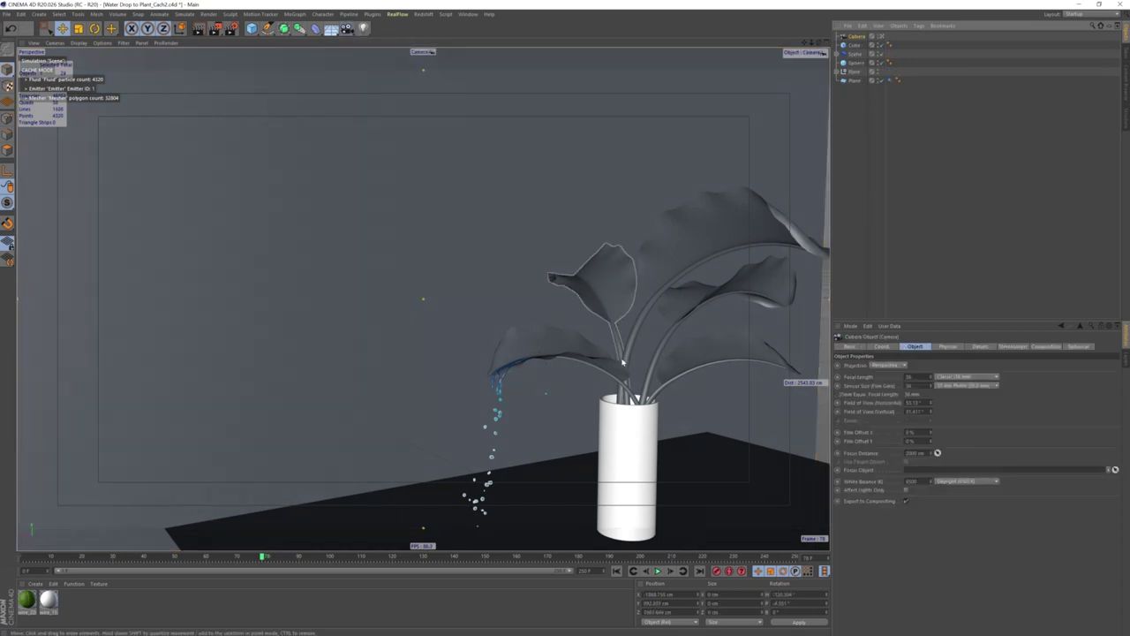
mouse_move(618, 362)
alt+mouse_down()
mouse_move(673, 373)
mouse_move(683, 360)
mouse_move(632, 306)
mouse_move(665, 308)
mouse_move(608, 315)
mouse_move(709, 313)
mouse_move(582, 300)
mouse_move(632, 307)
mouse_move(595, 323)
mouse_move(532, 322)
mouse_move(522, 300)
mouse_move(497, 326)
alt+mouse_up()
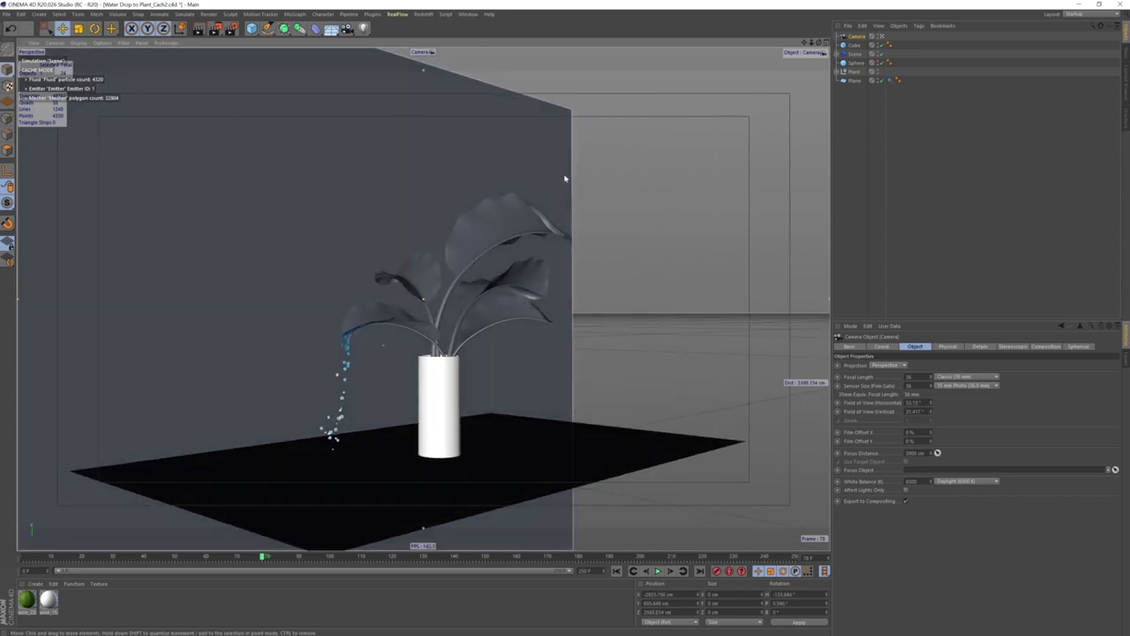
- Slide the cube wall right and rotate it -90° to span the background behind the vase
click(855, 44)
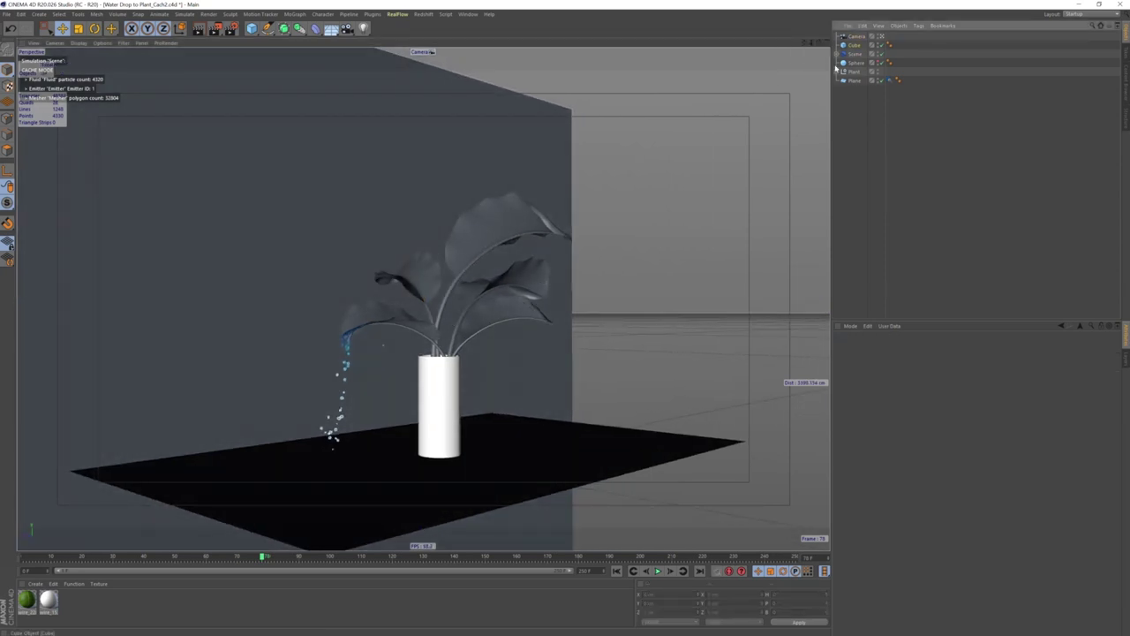
drag(163, 389, 261, 365)
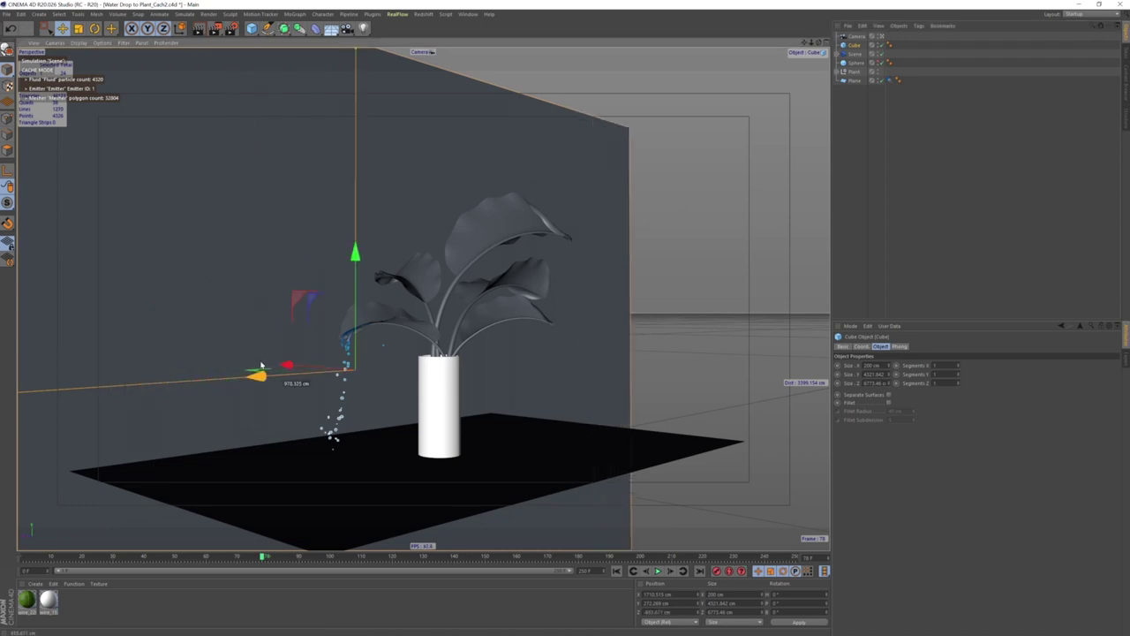
alt+drag(358, 422, 412, 350)
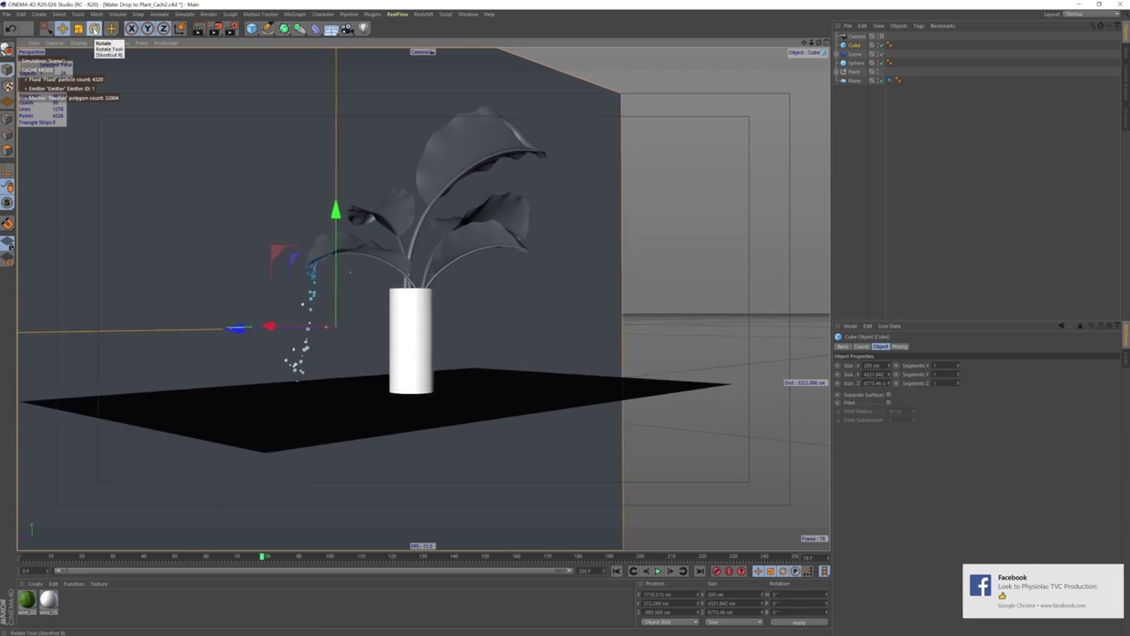
click(95, 29)
drag(360, 330, 301, 330)
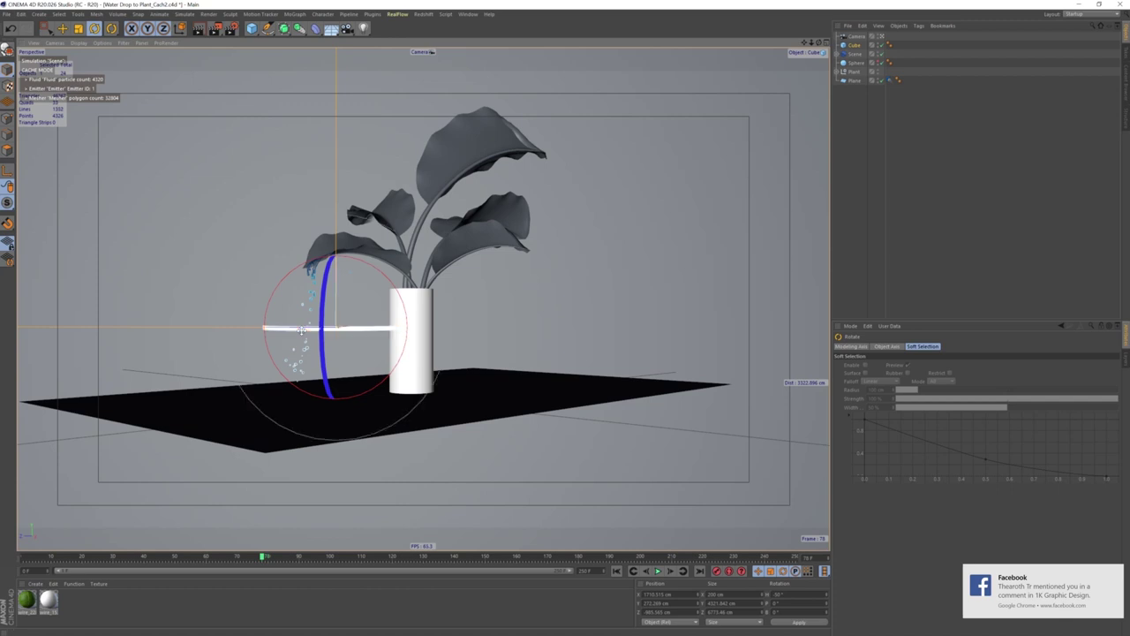
click(64, 30)
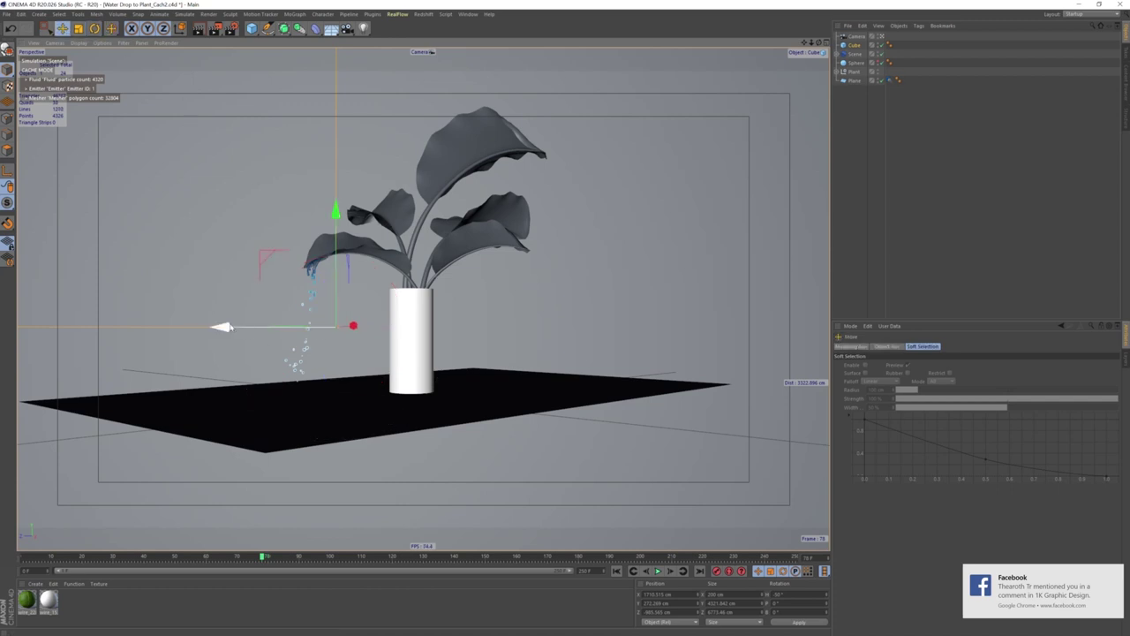
- Add a cylinder with orientation +Z so it lies on its side
click(251, 29)
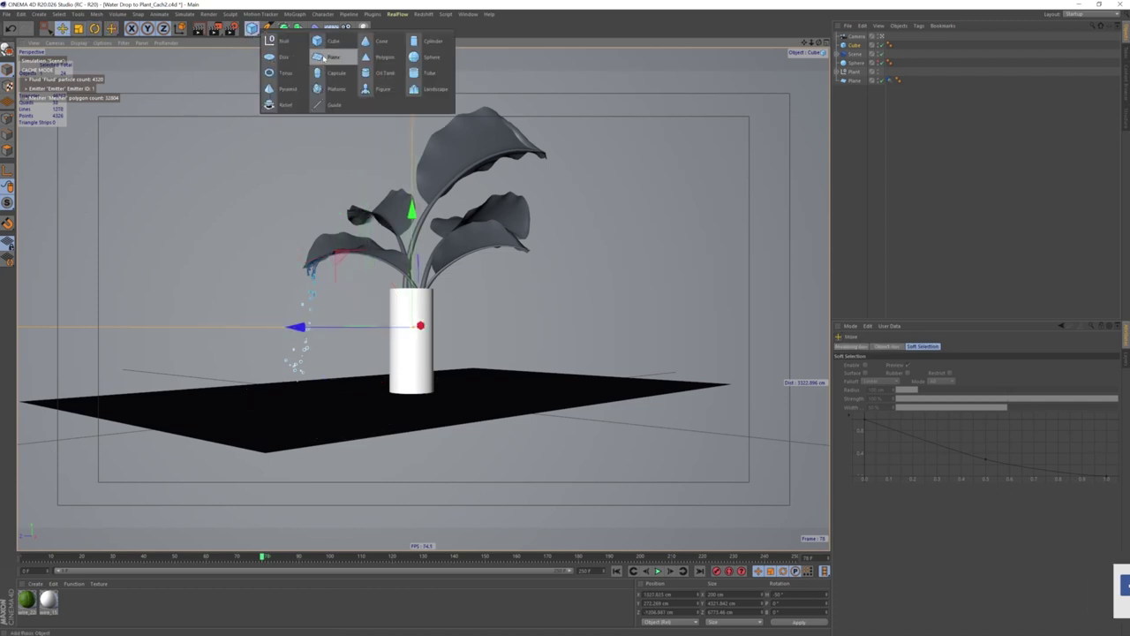
click(424, 42)
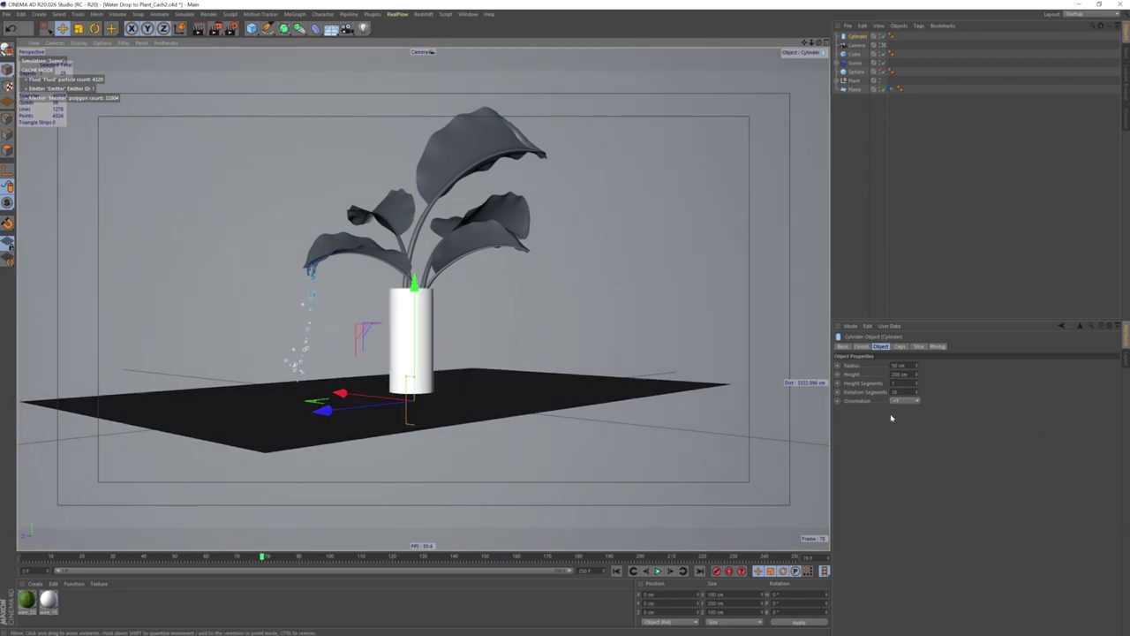
click(913, 400)
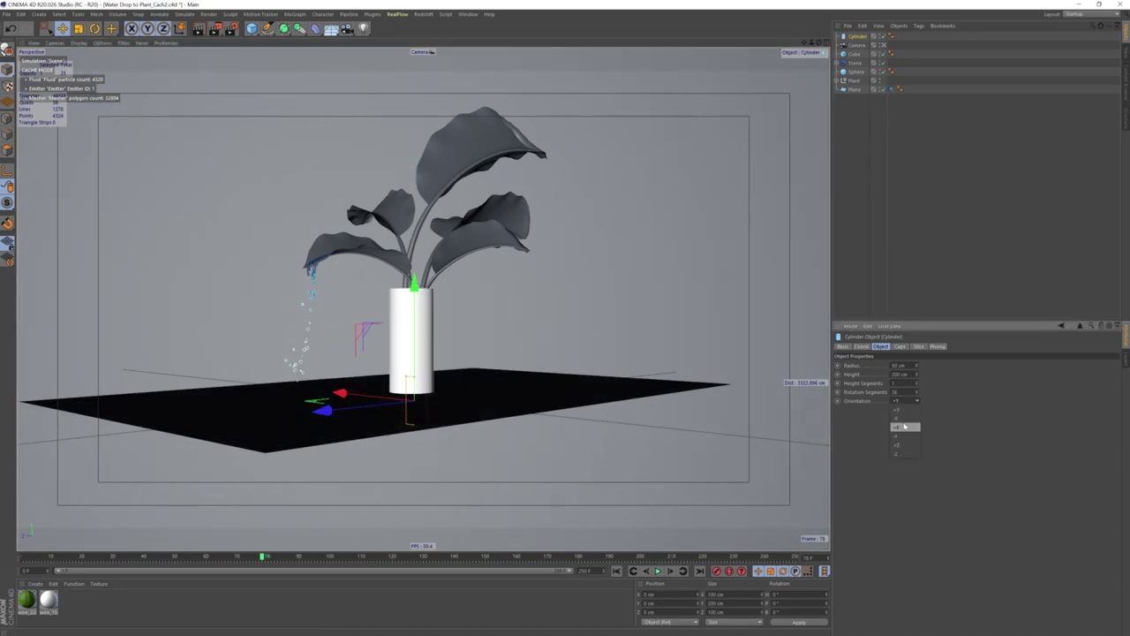
click(905, 446)
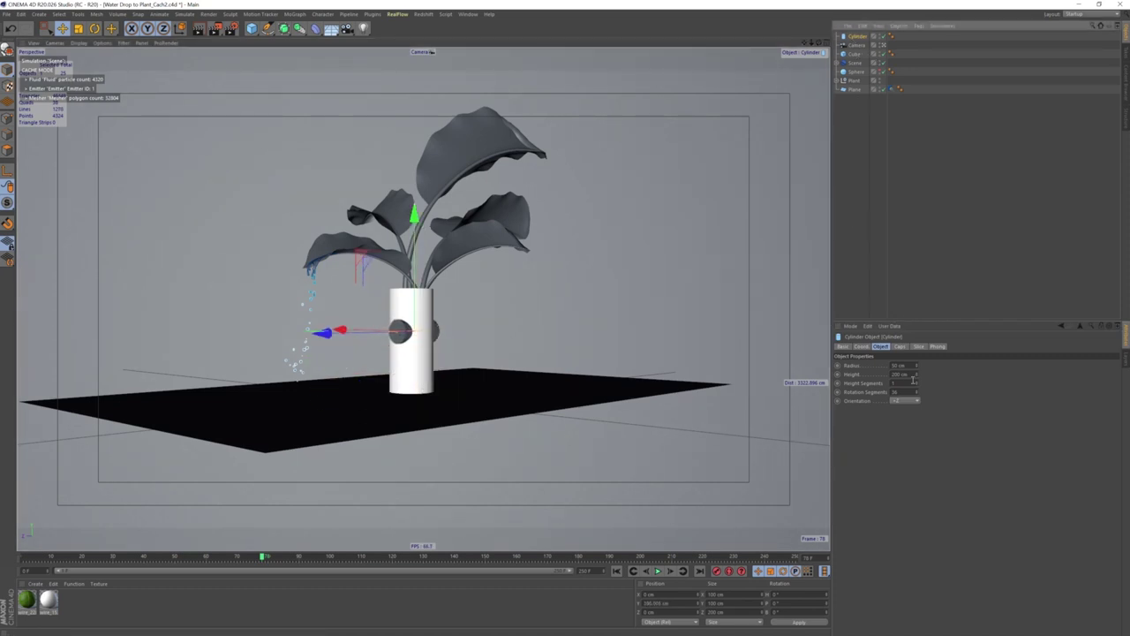
click(861, 346)
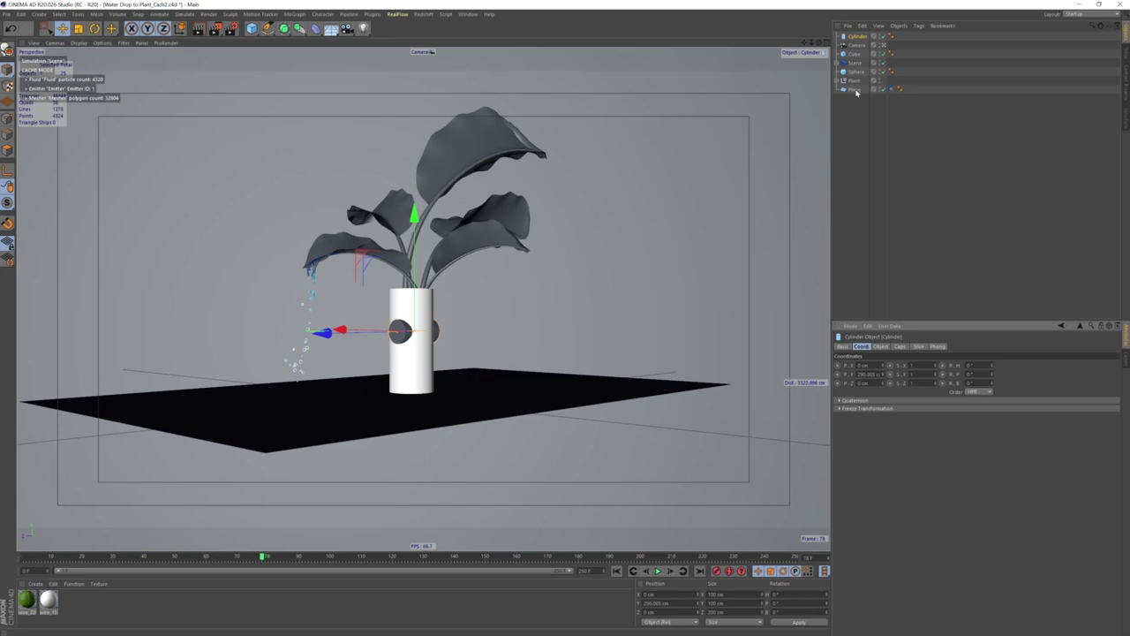
- Apply a new heading rotation to the cube wall, then rotate the cylinder about its vertical axis
click(851, 54)
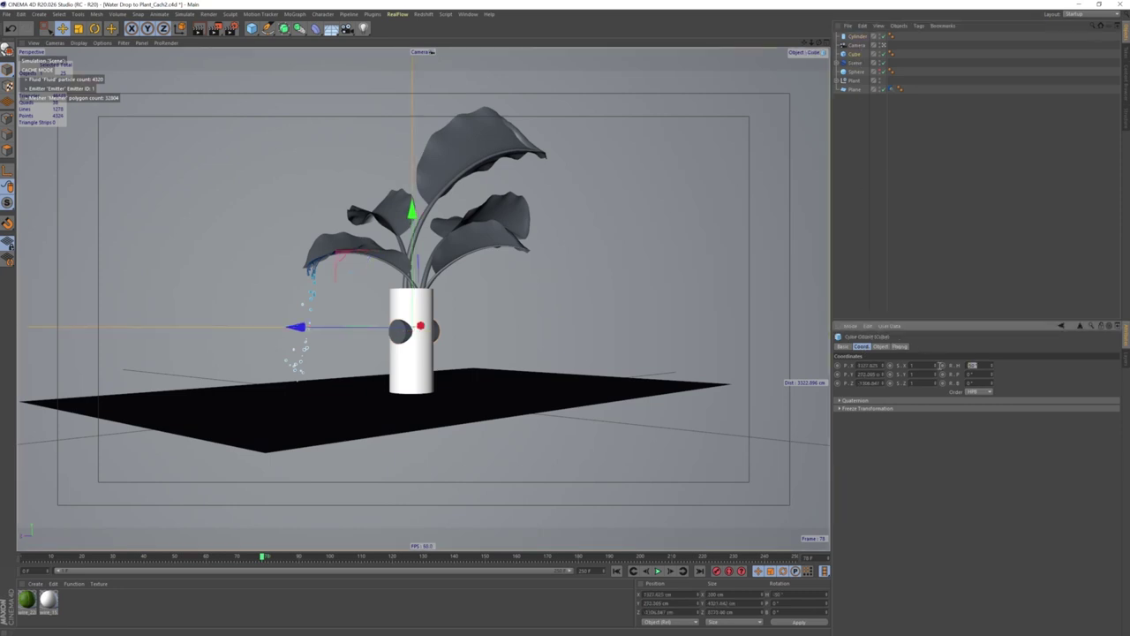
key(Return)
alt+drag(448, 306, 835, 145)
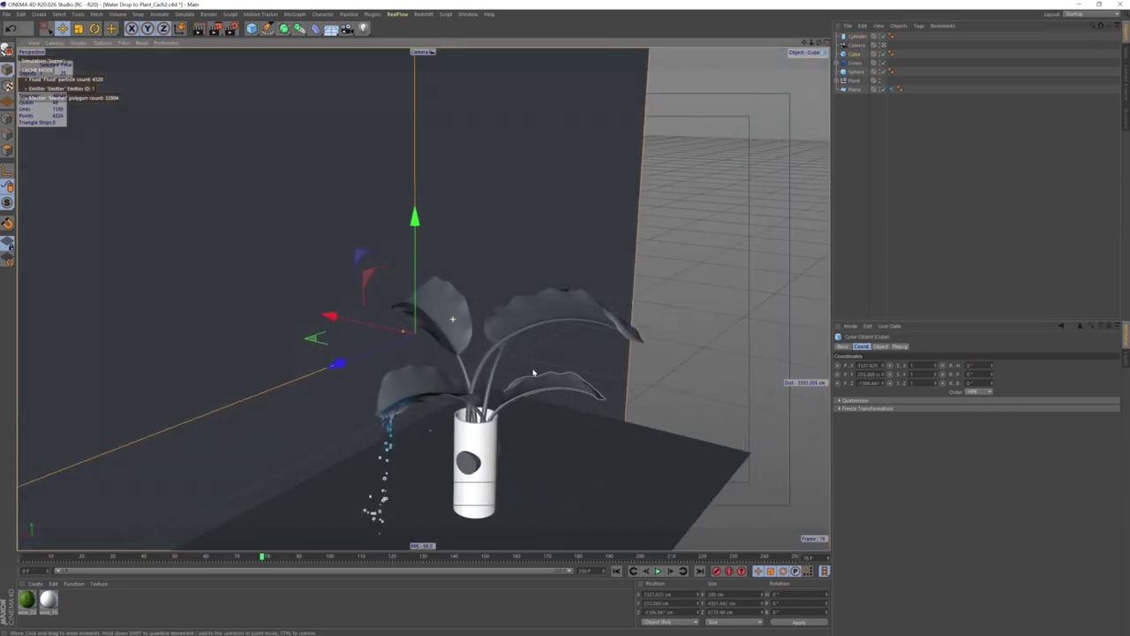
click(855, 36)
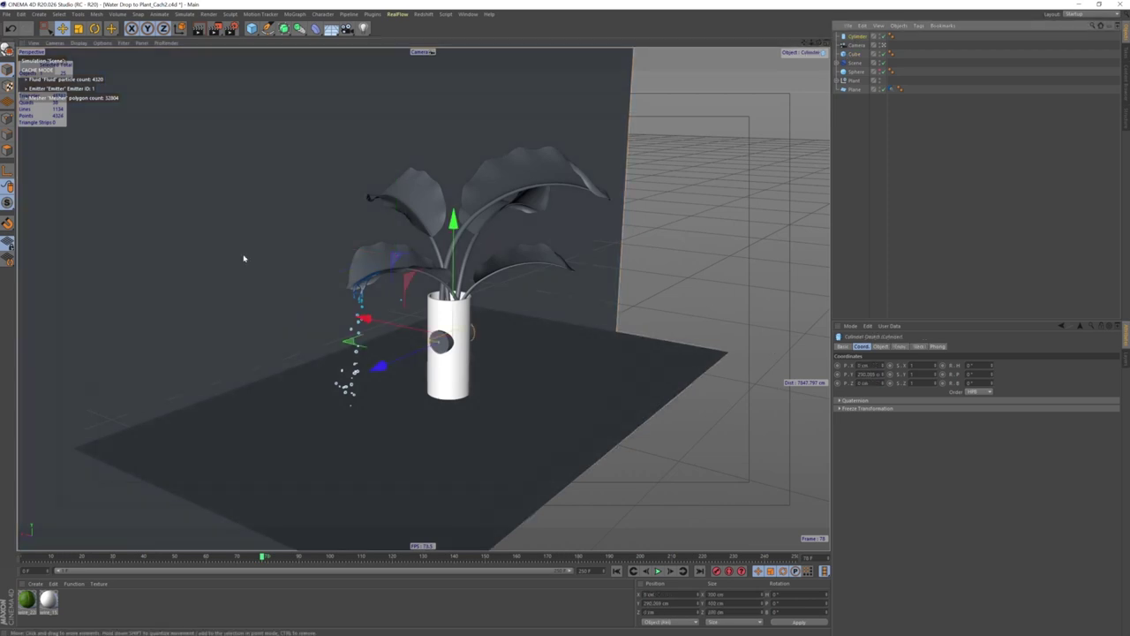
key(r)
drag(519, 351, 540, 354)
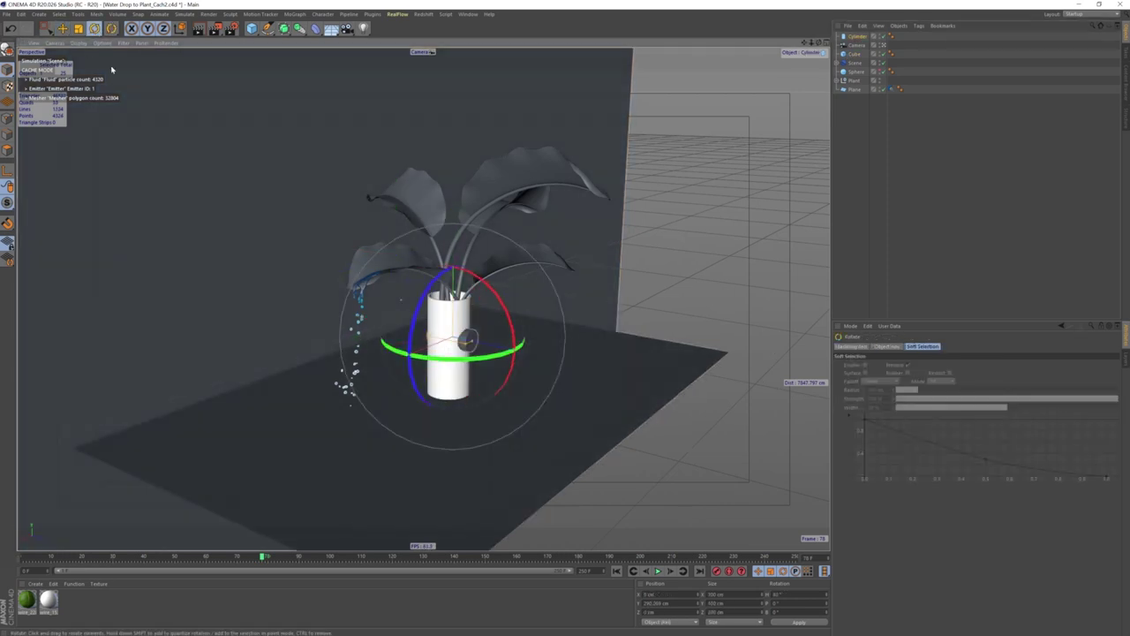
- Survey the scene in top and perspective views, framing the wall, vase and cylinder
middle_click(535, 220)
middle_click(650, 208)
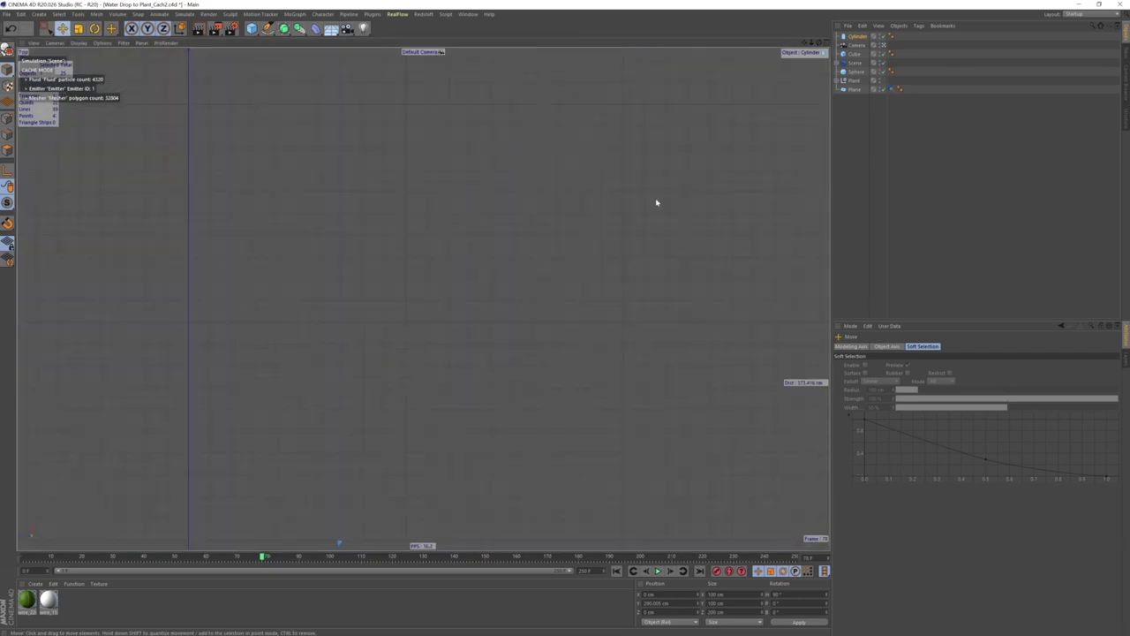
scroll(651, 197, down, 5)
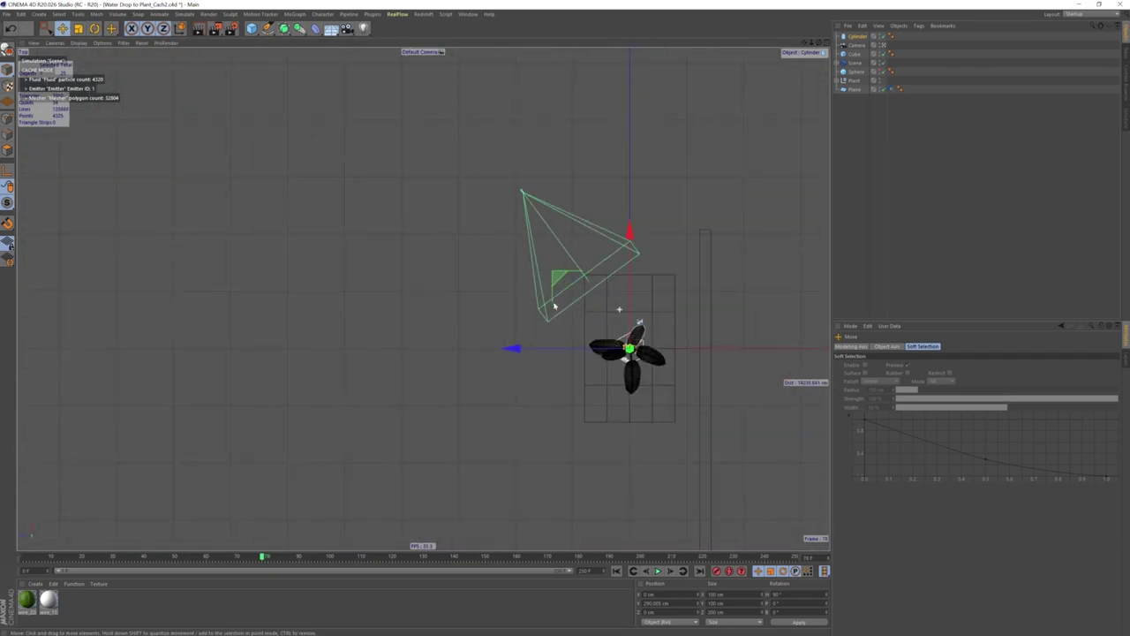
alt+drag(612, 365, 531, 290)
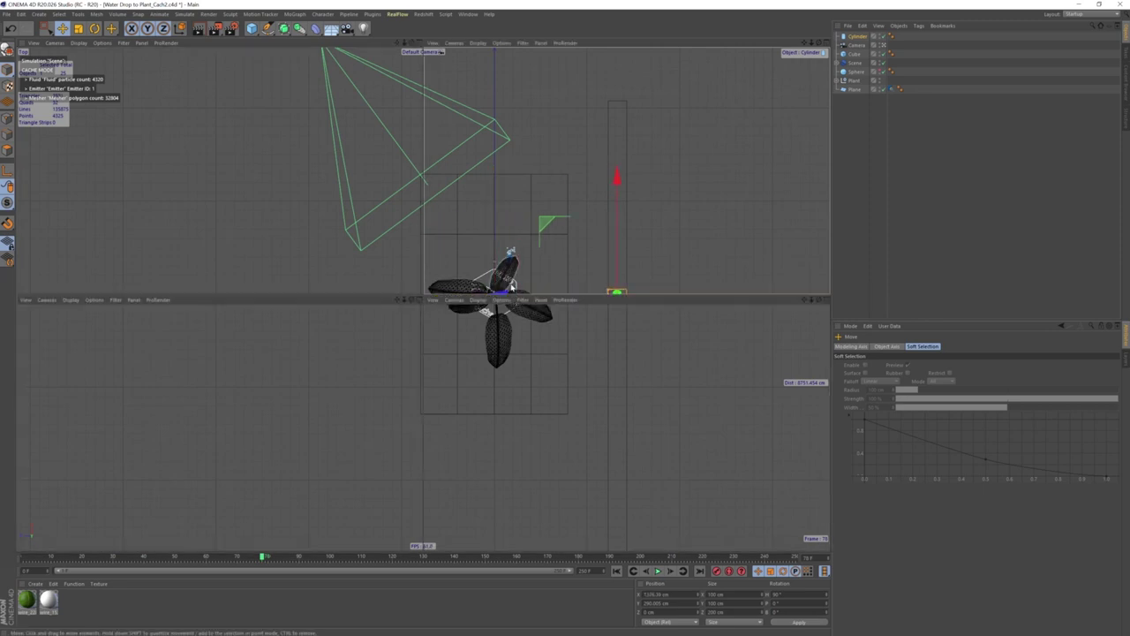
middle_click(510, 302)
middle_click(235, 234)
alt+drag(176, 315, 279, 299)
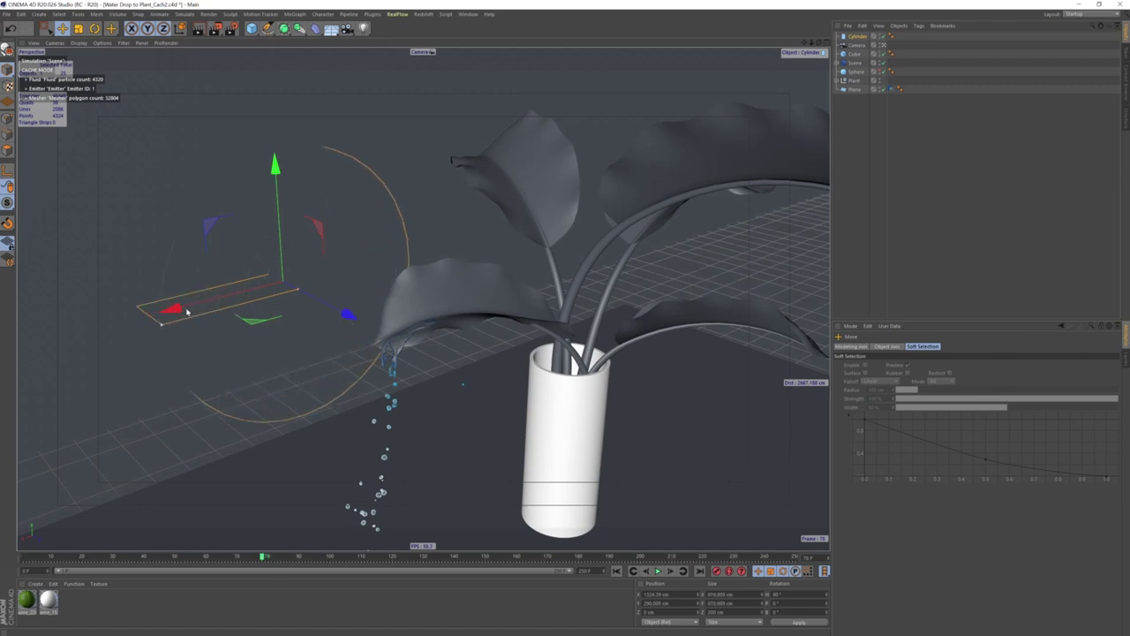
alt+drag(186, 312, 341, 262)
click(497, 192)
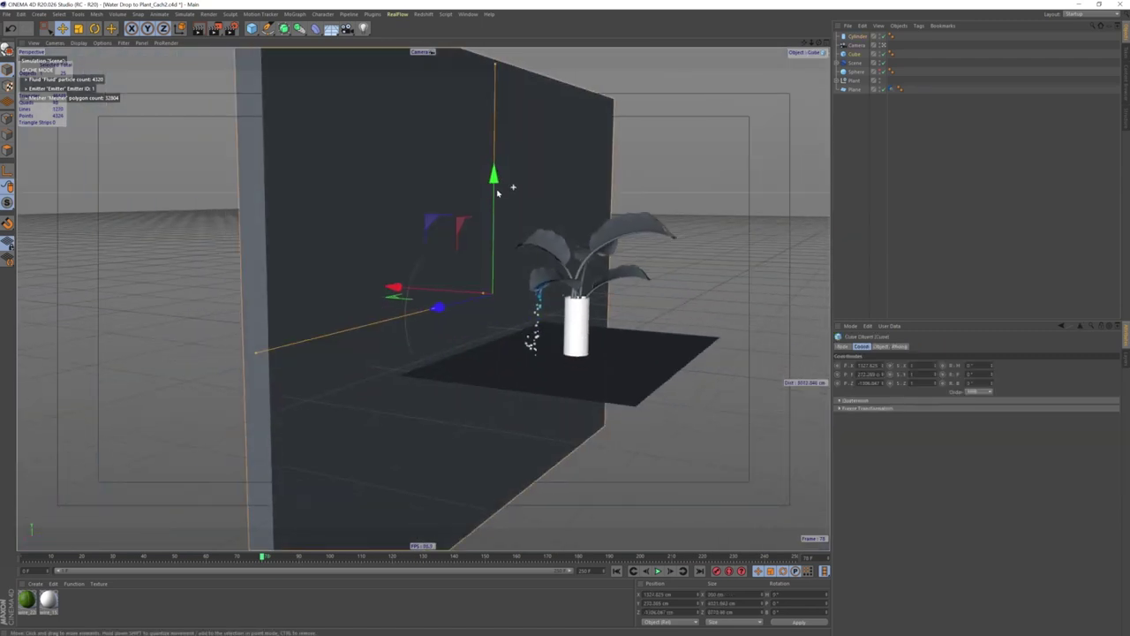
mouse_move(497, 192)
alt+mouse_down()
mouse_move(493, 74)
mouse_move(495, 134)
alt+mouse_up()
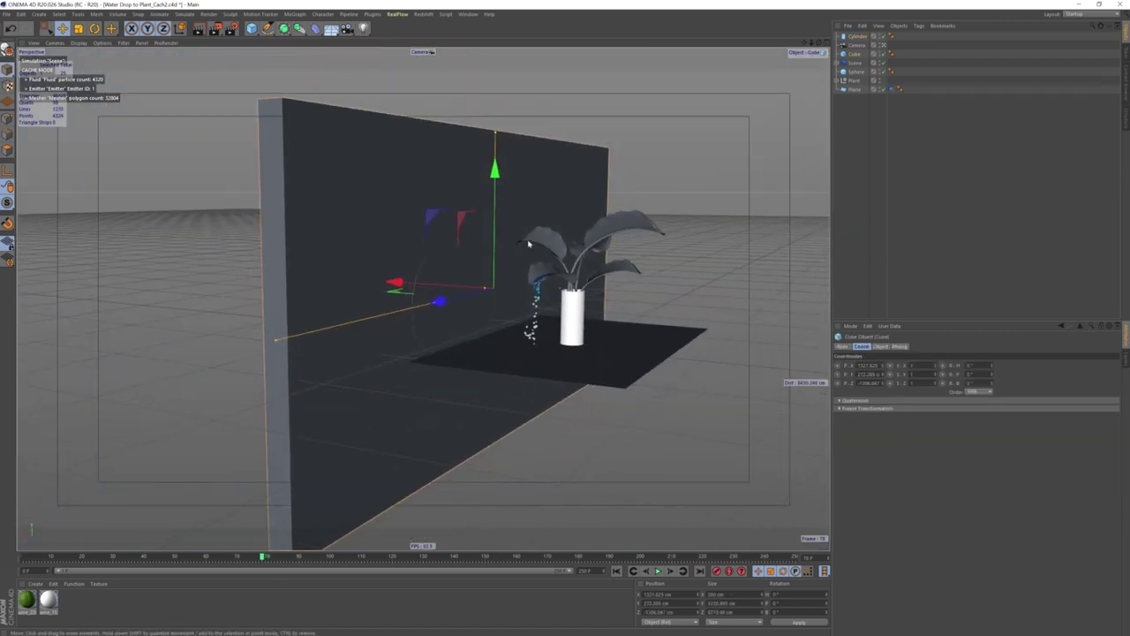
click(389, 311)
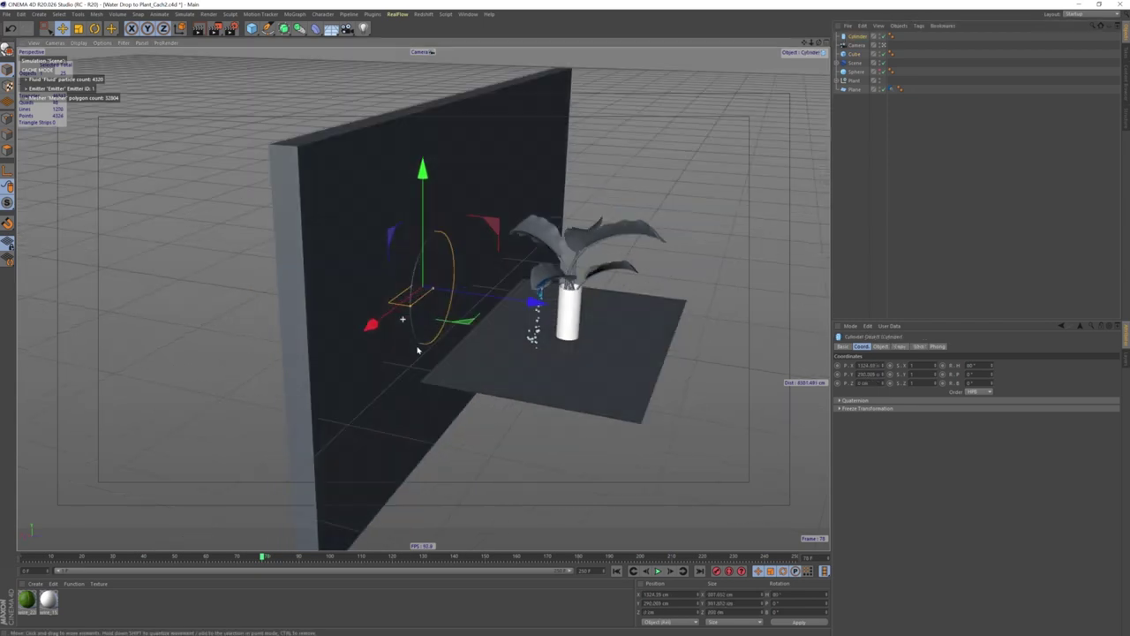
mouse_move(391, 310)
alt+mouse_down()
mouse_move(597, 301)
mouse_move(445, 281)
mouse_move(459, 286)
mouse_move(469, 245)
mouse_move(352, 250)
alt+mouse_up()
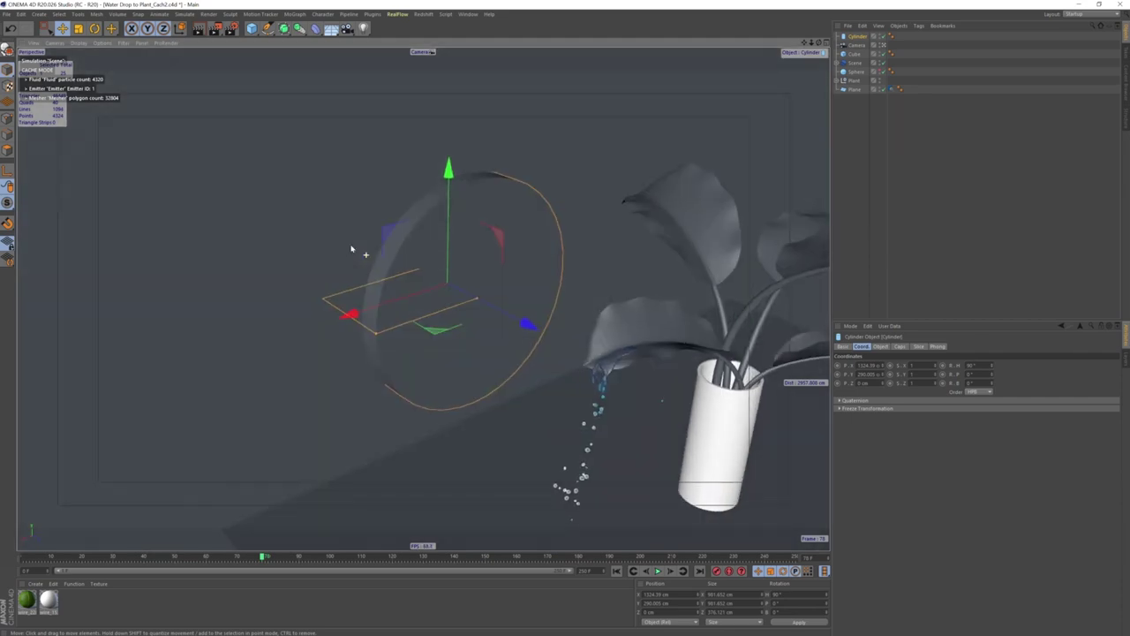
scroll(351, 250, down, 3)
scroll(351, 250, down, 4)
scroll(351, 250, down, 3)
- Move the cylinder sideways against the wall and raise it above the vase
middle_click(624, 397)
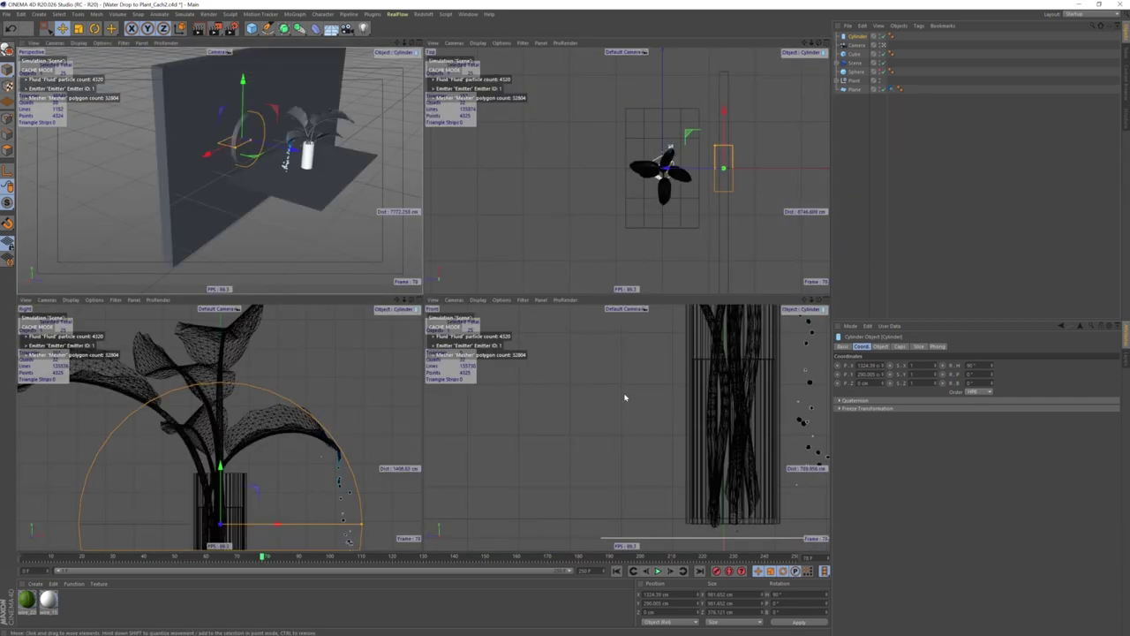
middle_click(698, 398)
middle_click(276, 206)
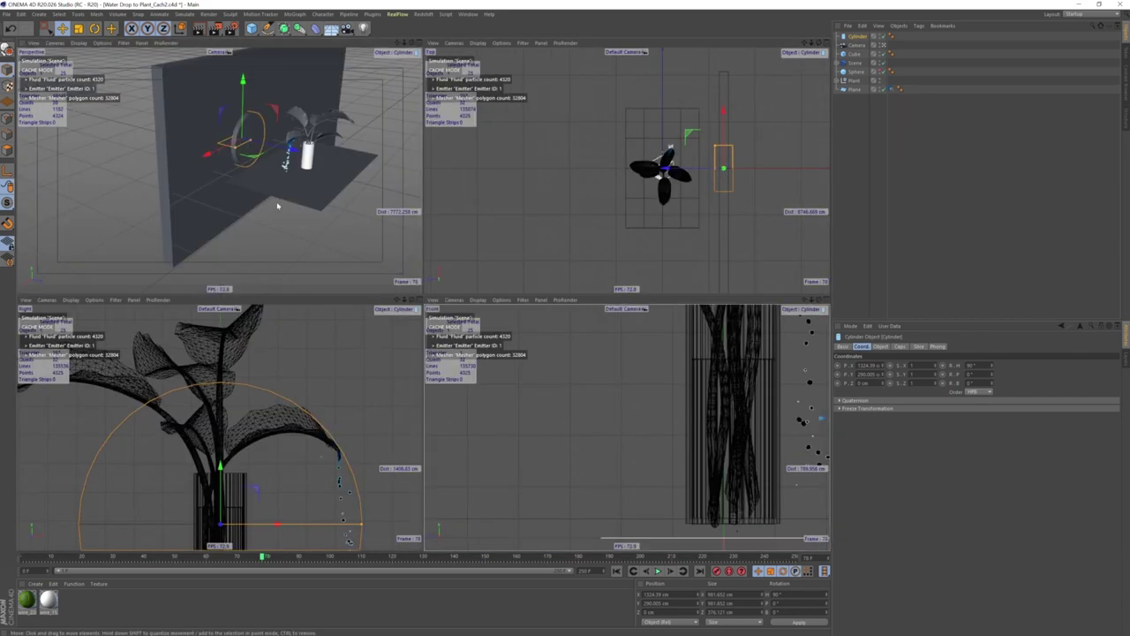
middle_click(276, 205)
alt+drag(276, 206, 482, 226)
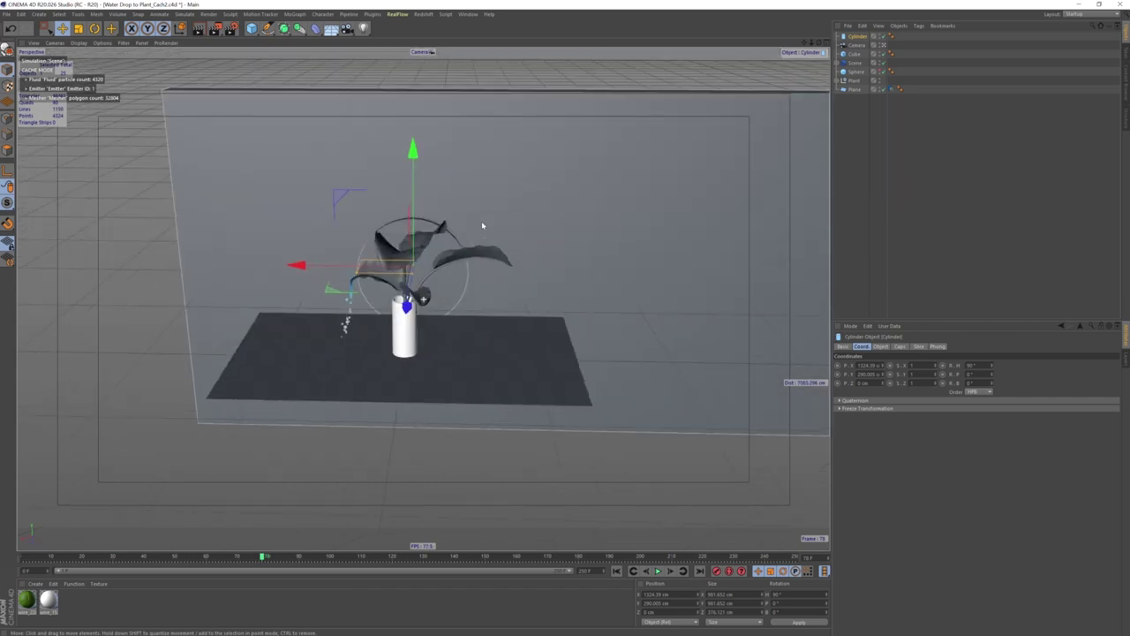
mouse_move(299, 265)
mouse_down()
mouse_move(501, 287)
mouse_move(409, 256)
mouse_up()
mouse_move(378, 314)
mouse_down()
mouse_move(378, 290)
mouse_move(397, 284)
mouse_move(378, 273)
mouse_up()
- Add a Boole object and place the cylinder and cube wall inside it
click(283, 28)
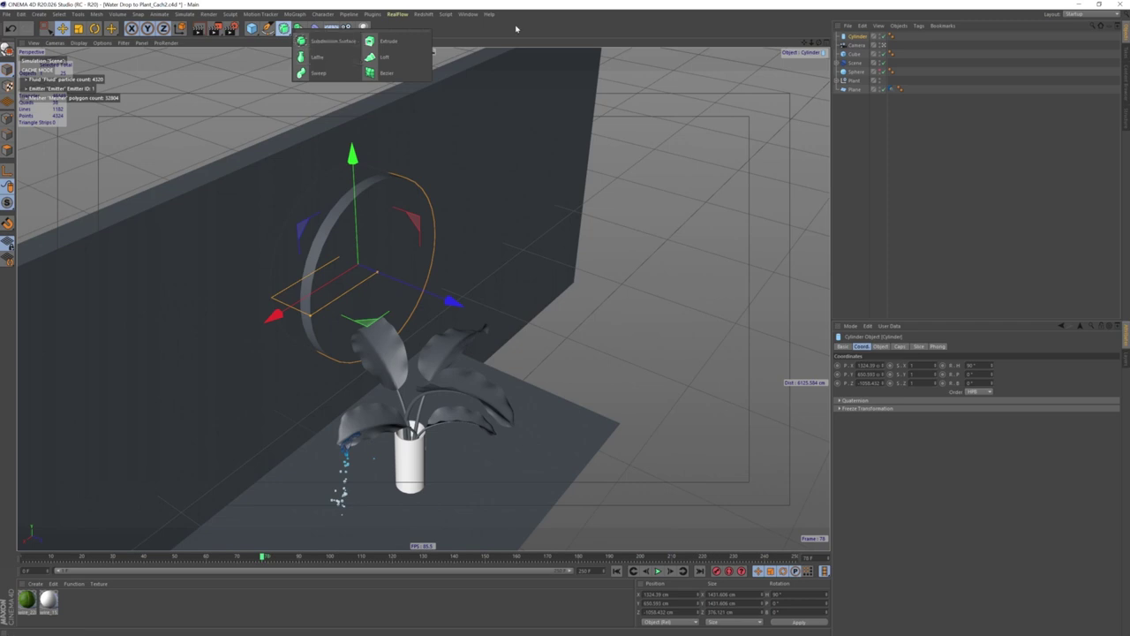
click(300, 30)
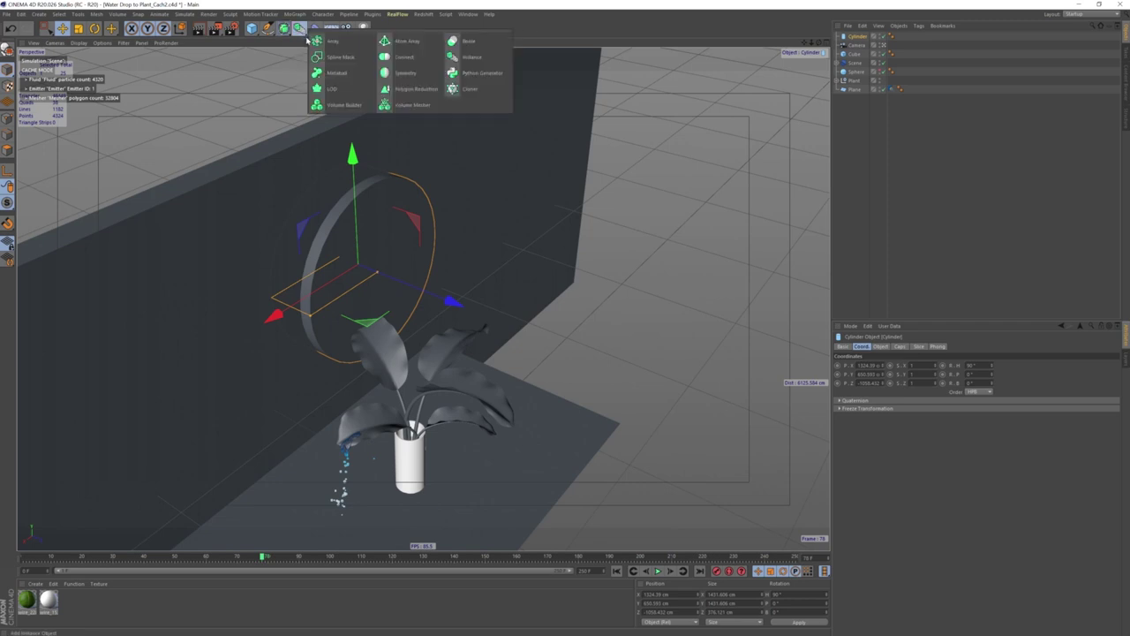
click(468, 41)
ctrl+click(857, 45)
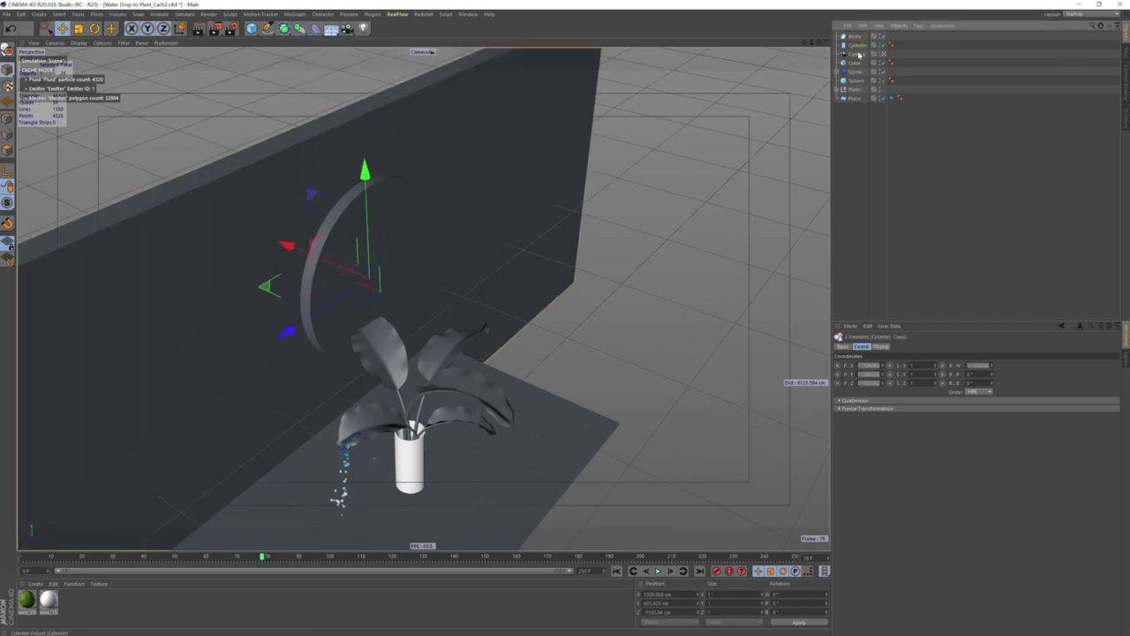
drag(857, 40, 858, 43)
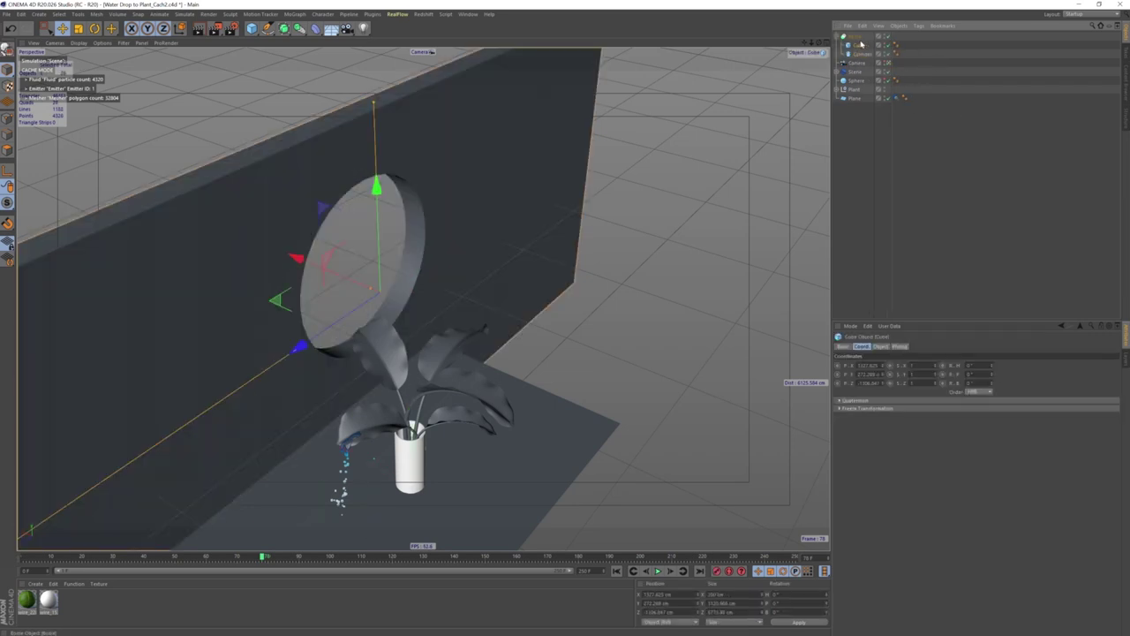
- Check the cylinder's settings with rotation segments at 90, then collapse the Boole group
alt+drag(339, 246, 479, 240)
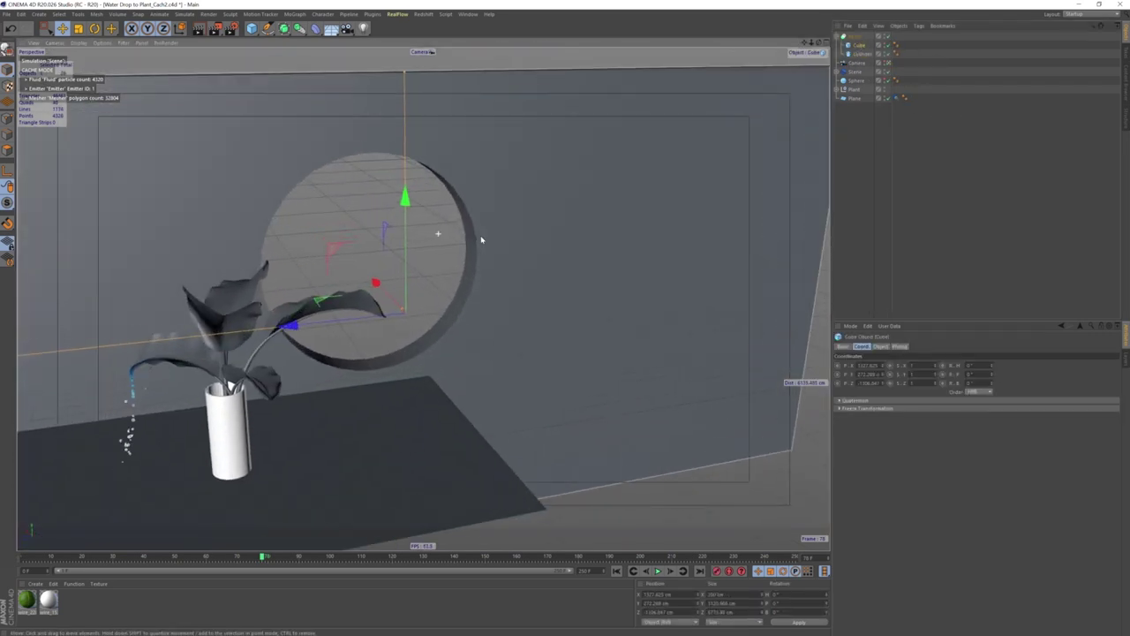
click(857, 54)
click(900, 346)
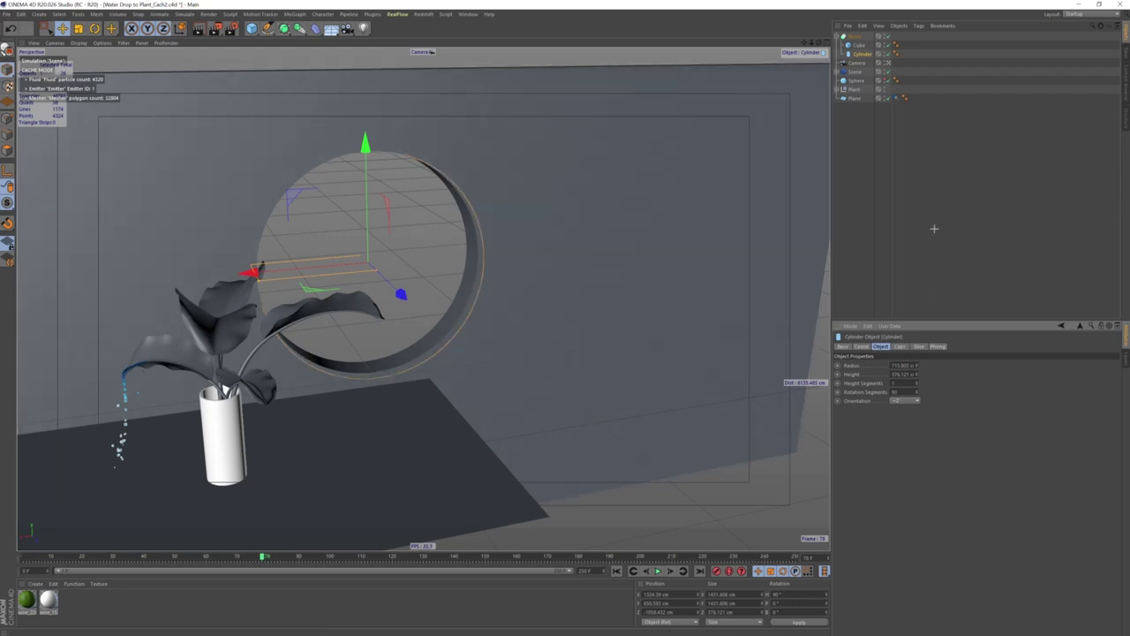
click(522, 365)
mouse_move(522, 366)
alt+mouse_down()
mouse_move(504, 370)
mouse_move(575, 354)
alt+mouse_up()
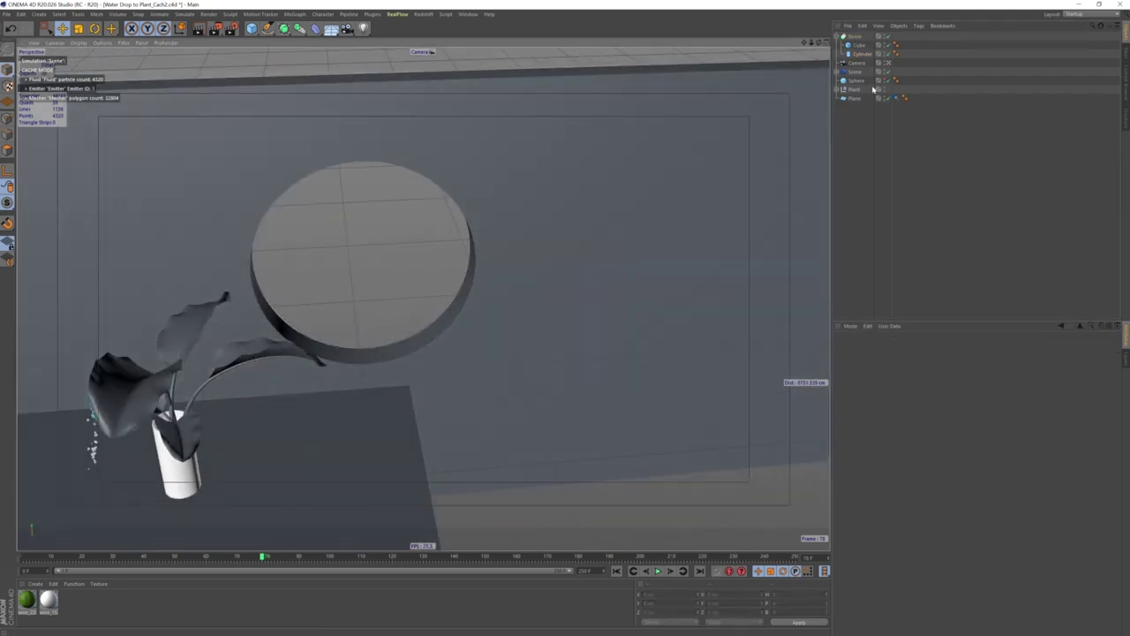
click(839, 37)
click(844, 37)
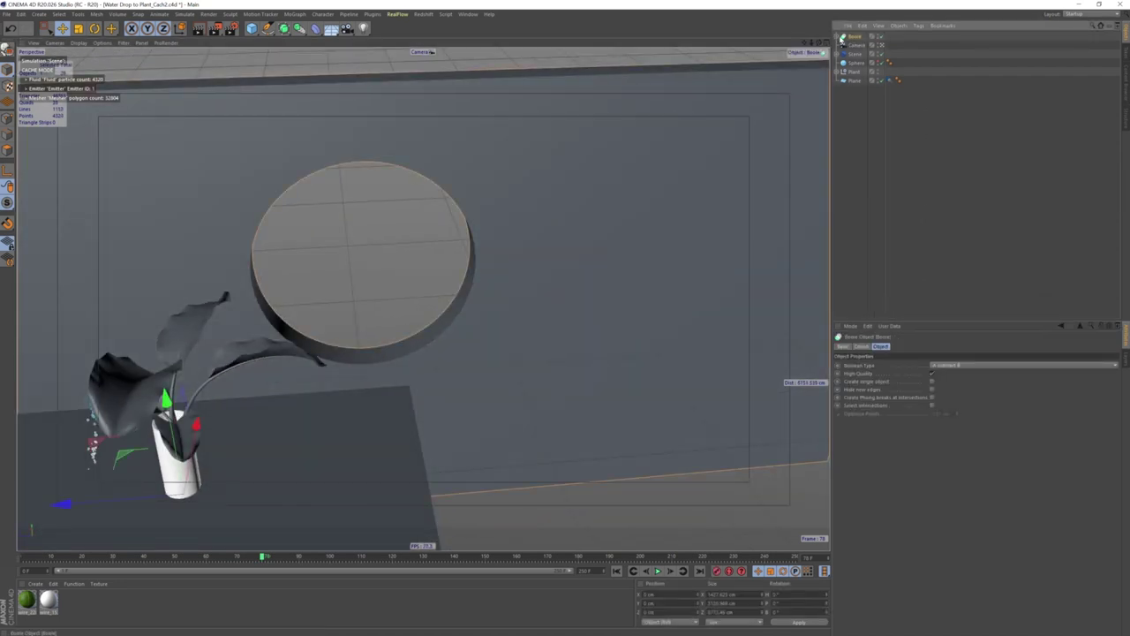
click(318, 31)
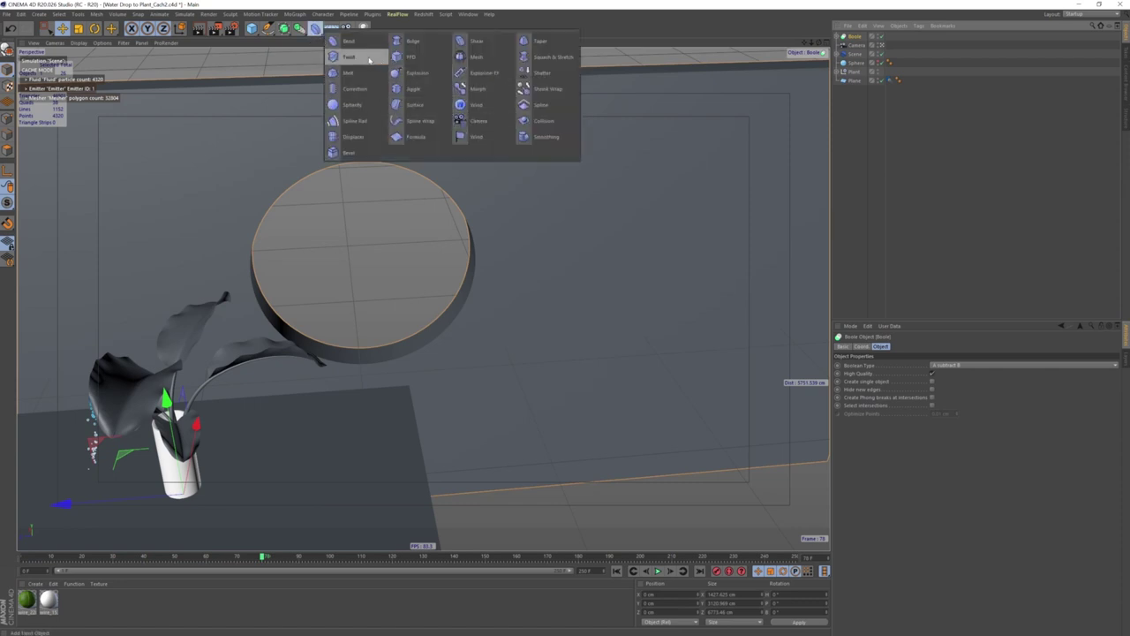
click(379, 152)
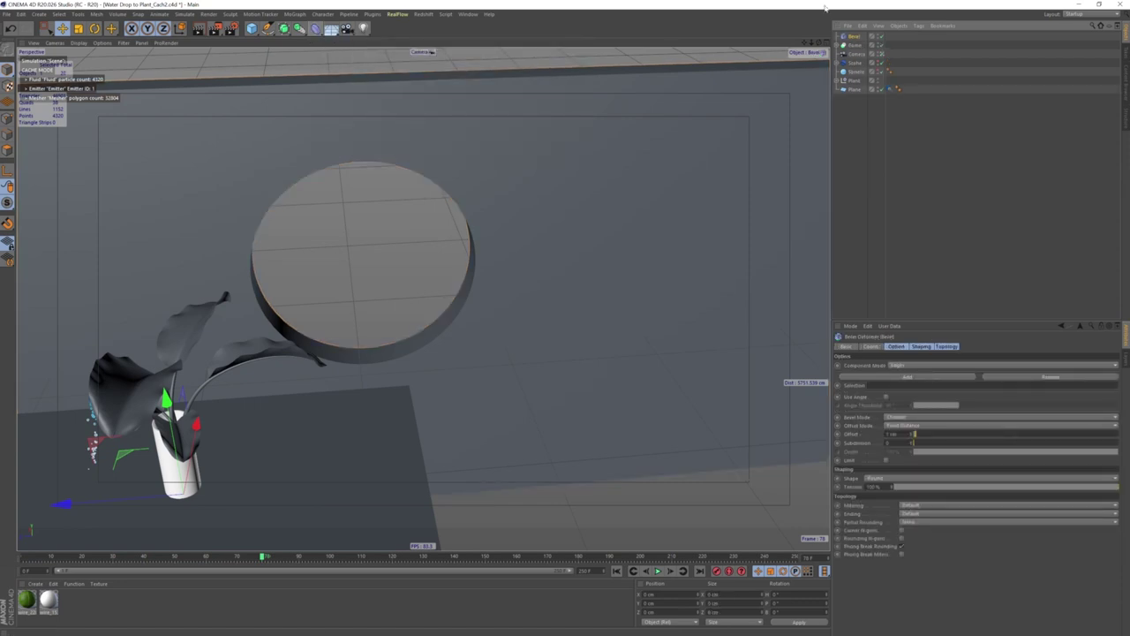
click(838, 45)
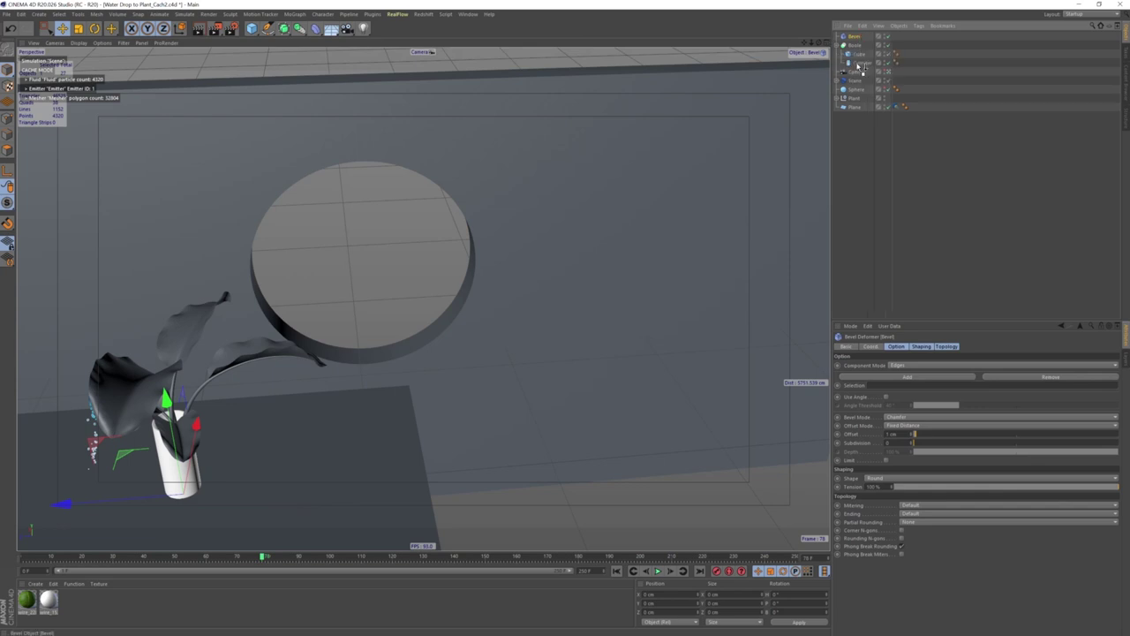
alt+drag(548, 239, 530, 227)
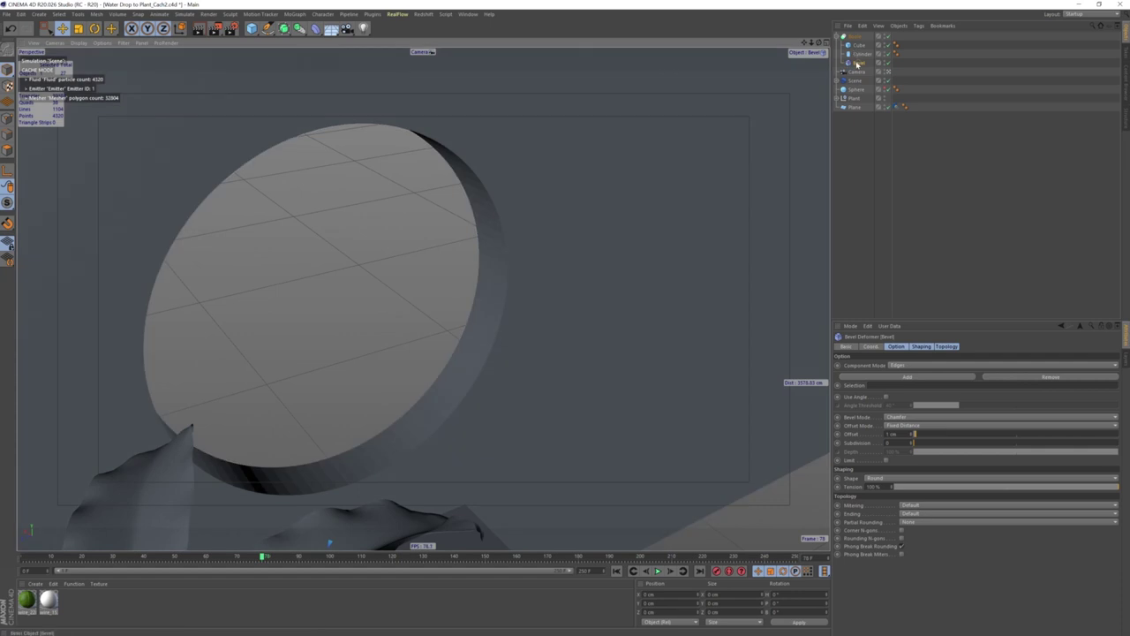
click(856, 60)
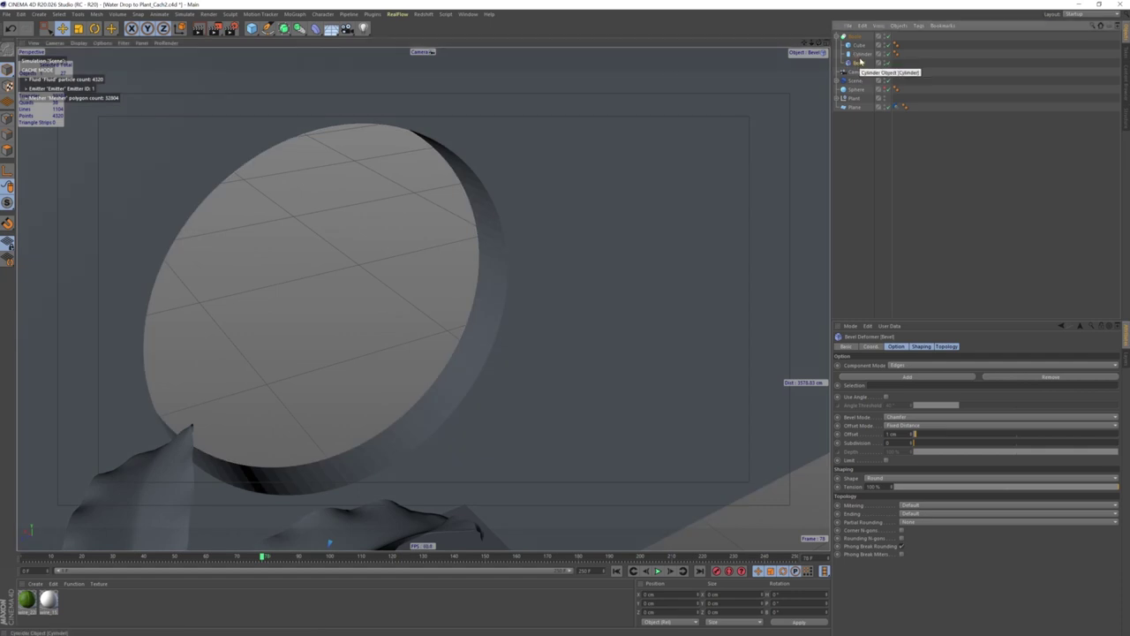
key(Delete)
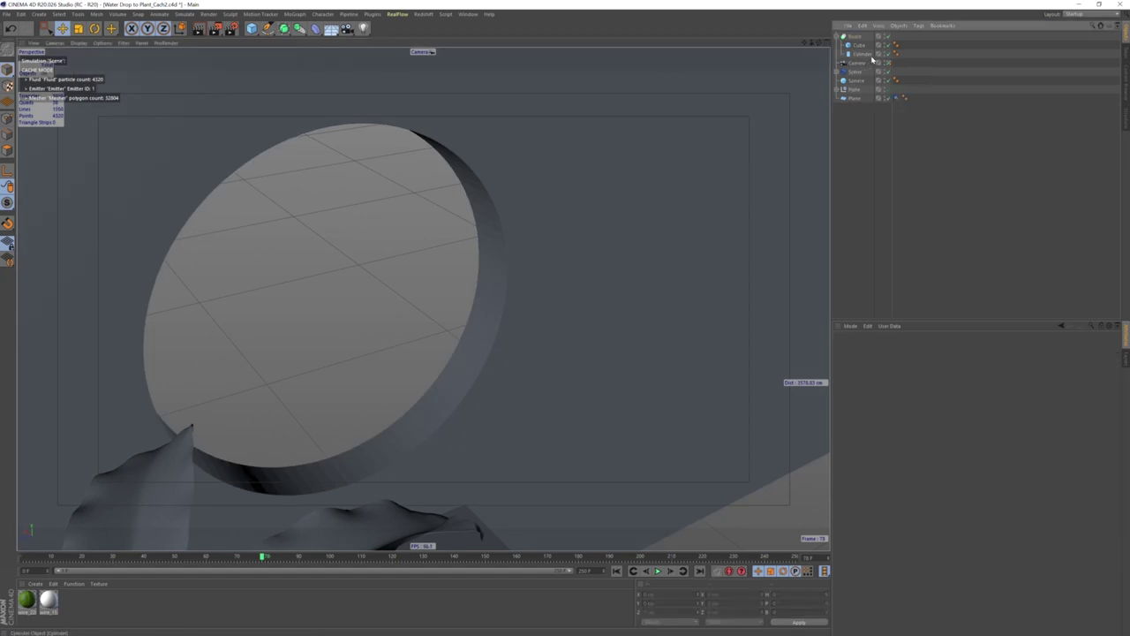
mouse_move(618, 212)
alt+mouse_down()
mouse_move(575, 221)
mouse_move(619, 202)
mouse_move(512, 177)
mouse_move(528, 173)
mouse_move(580, 171)
mouse_move(451, 233)
mouse_move(491, 235)
mouse_move(463, 217)
mouse_move(527, 227)
alt+mouse_up()
scroll(580, 169, down, 3)
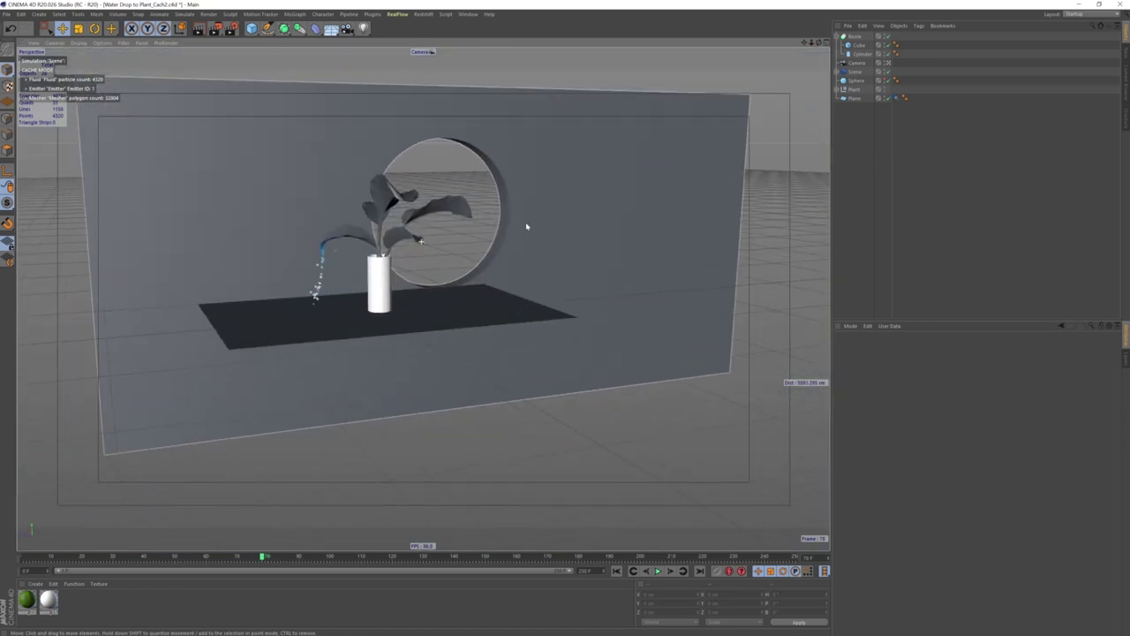
click(838, 36)
click(855, 37)
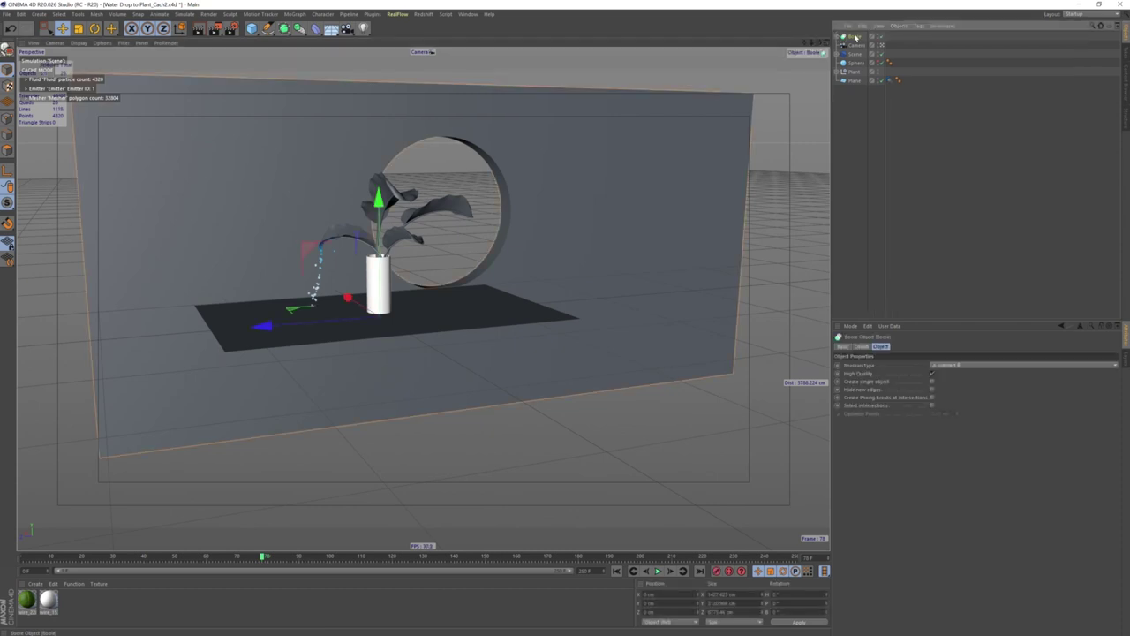
key(alt+g)
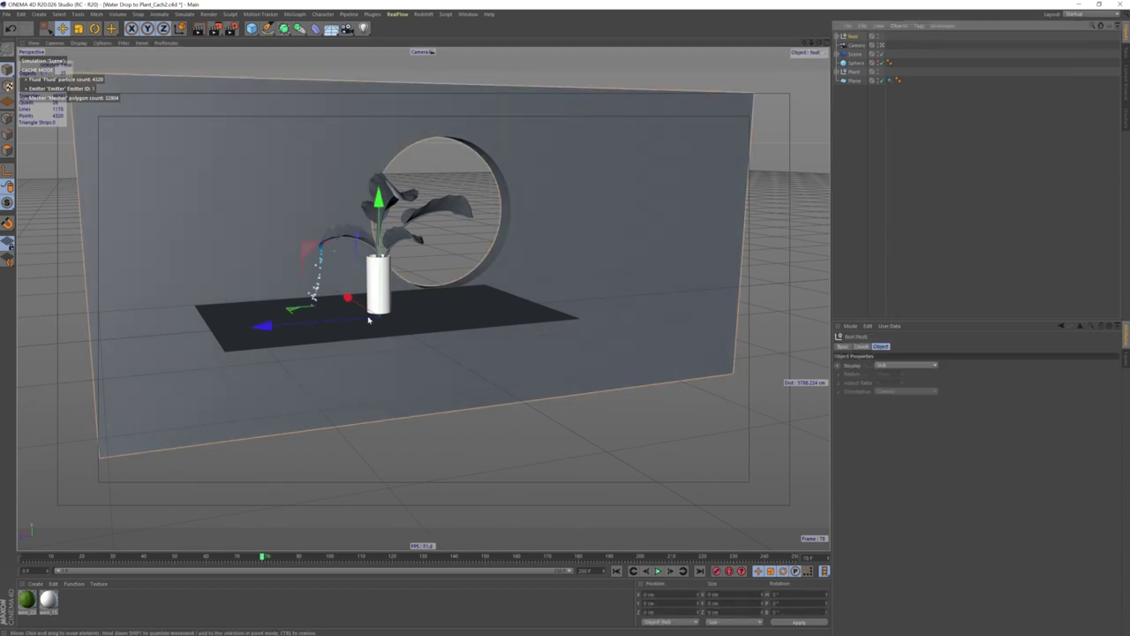
mouse_move(369, 320)
alt+mouse_down()
mouse_move(353, 354)
mouse_move(169, 332)
mouse_move(362, 240)
alt+mouse_up()
key(ctrl+z)
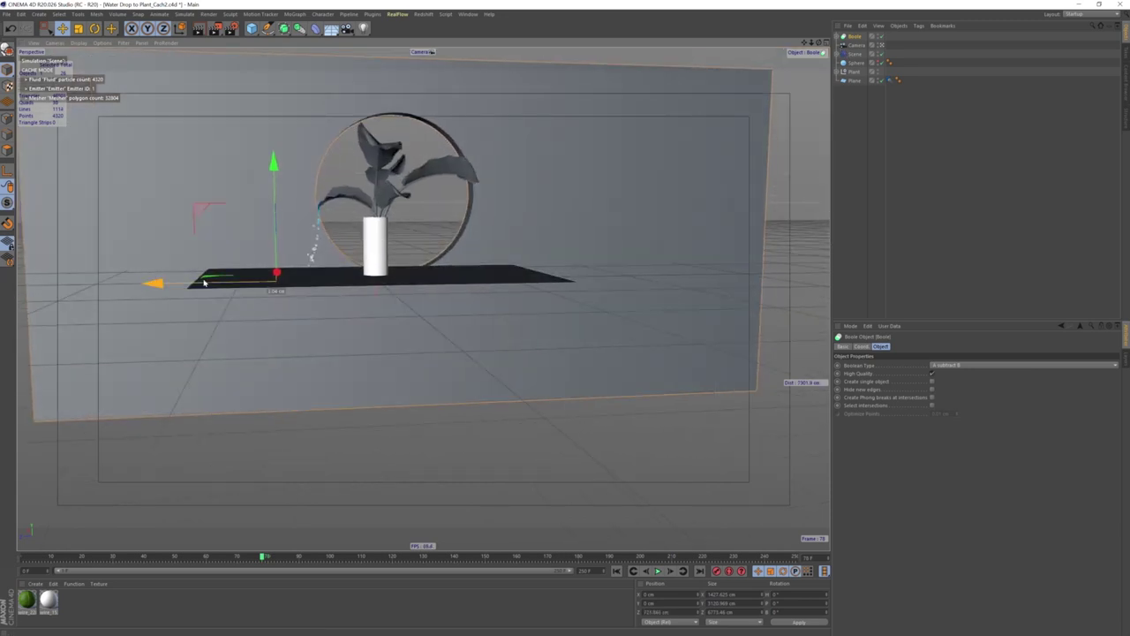
alt+drag(221, 285, 354, 229)
scroll(354, 229, up, 3)
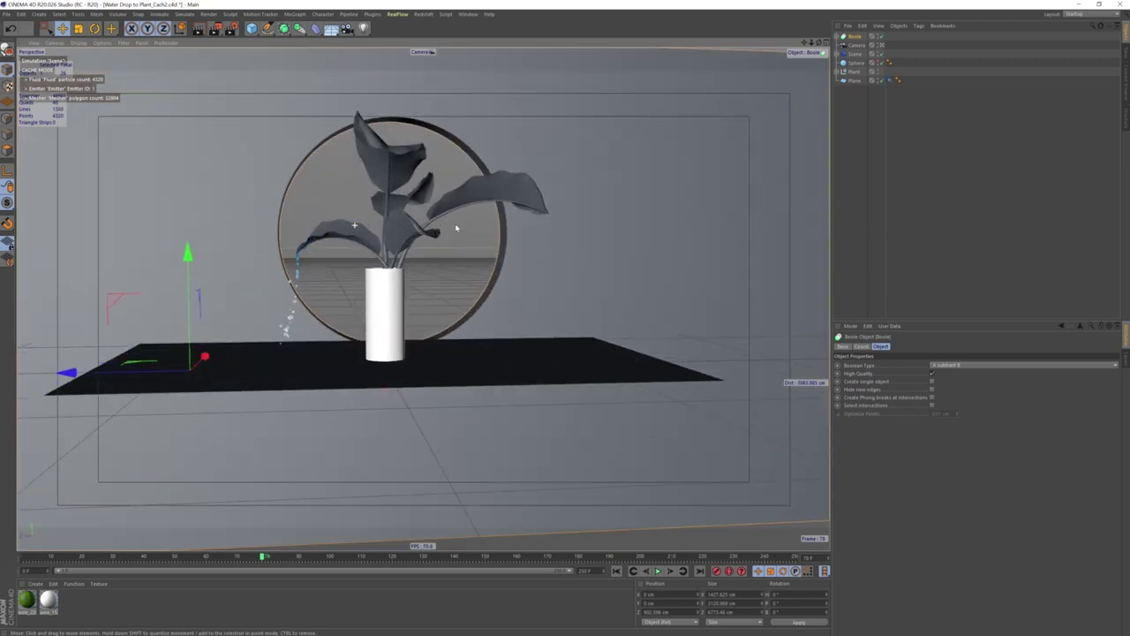
scroll(454, 233, up, 3)
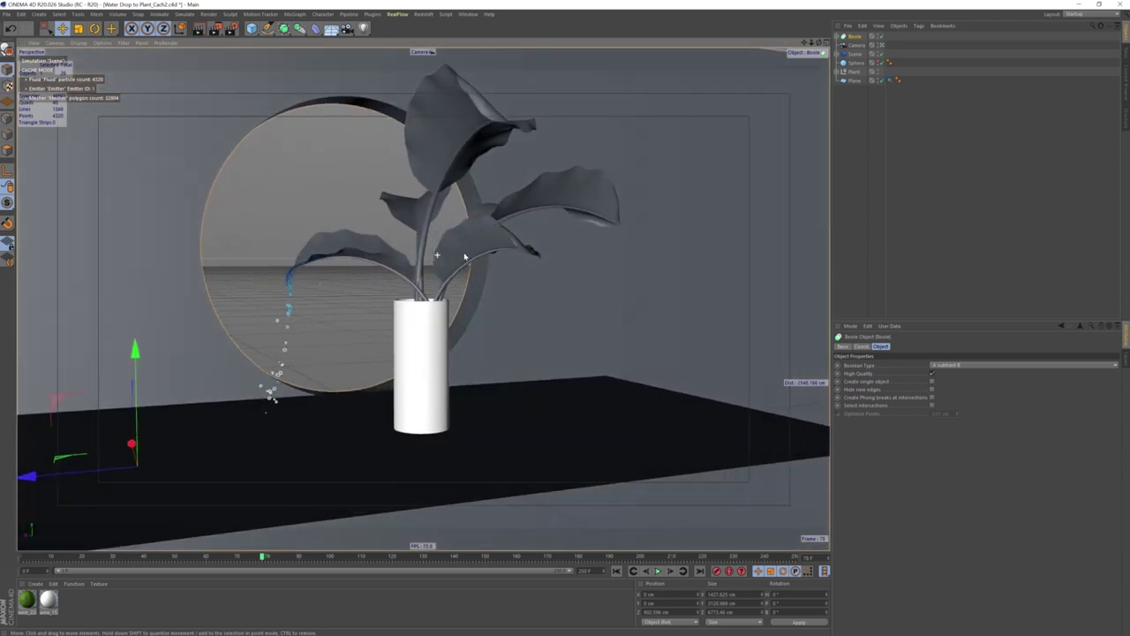
mouse_move(460, 256)
alt+mouse_down()
mouse_move(397, 258)
mouse_move(433, 259)
alt+mouse_up()
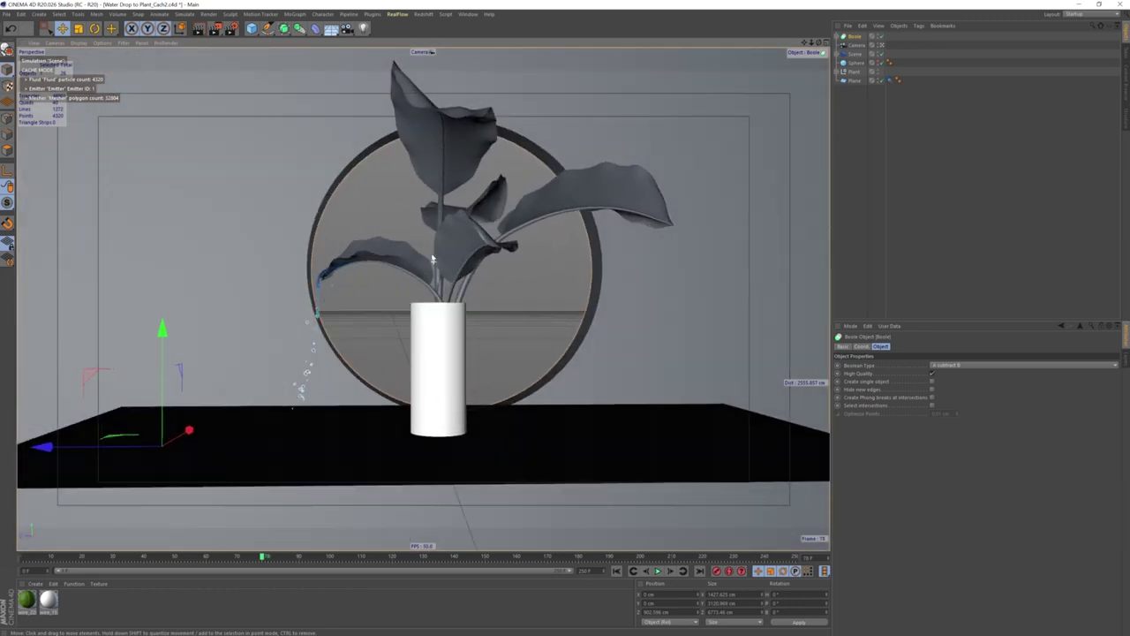
scroll(432, 259, down, 5)
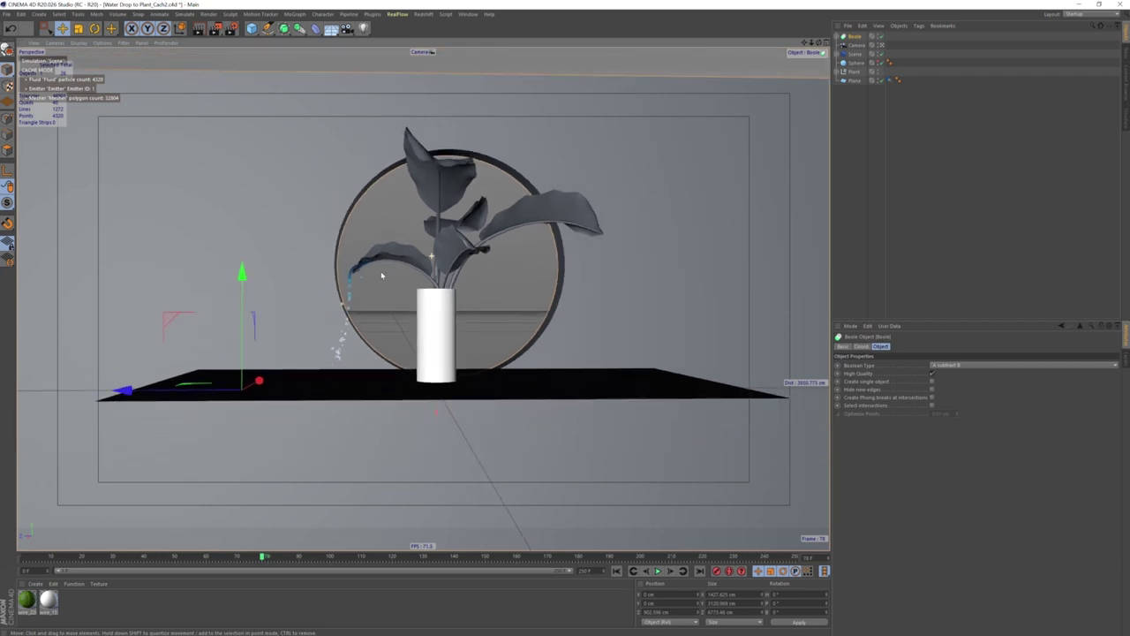
- Add a cube and position it in front view so its top meets the vase bottom
click(252, 28)
scroll(416, 398, up, 2)
scroll(556, 383, up, 3)
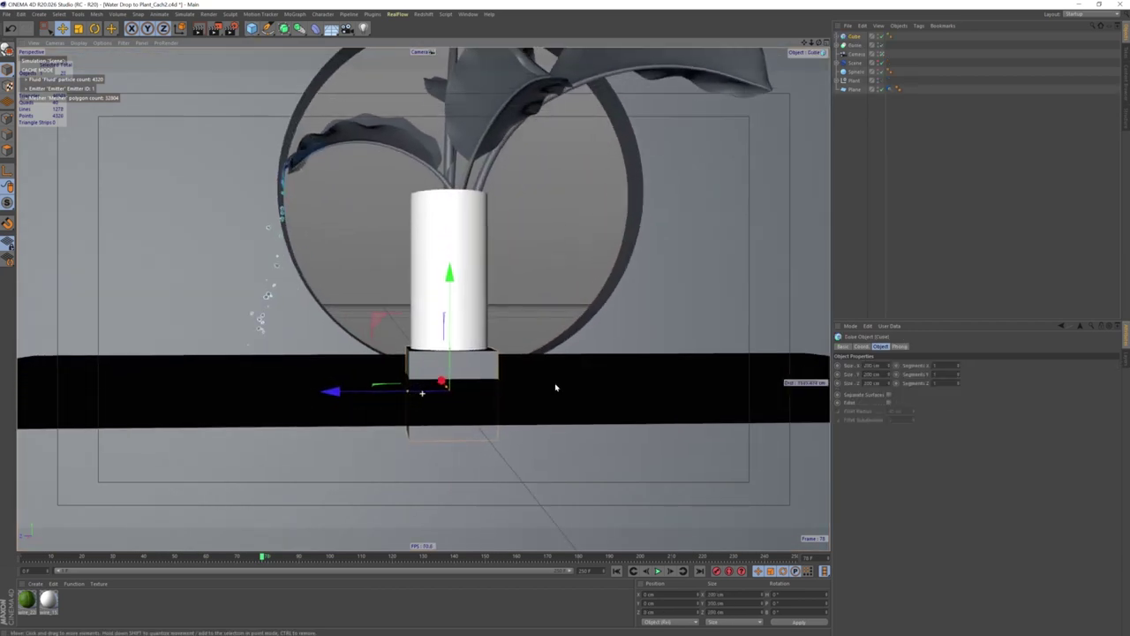
drag(448, 287, 449, 311)
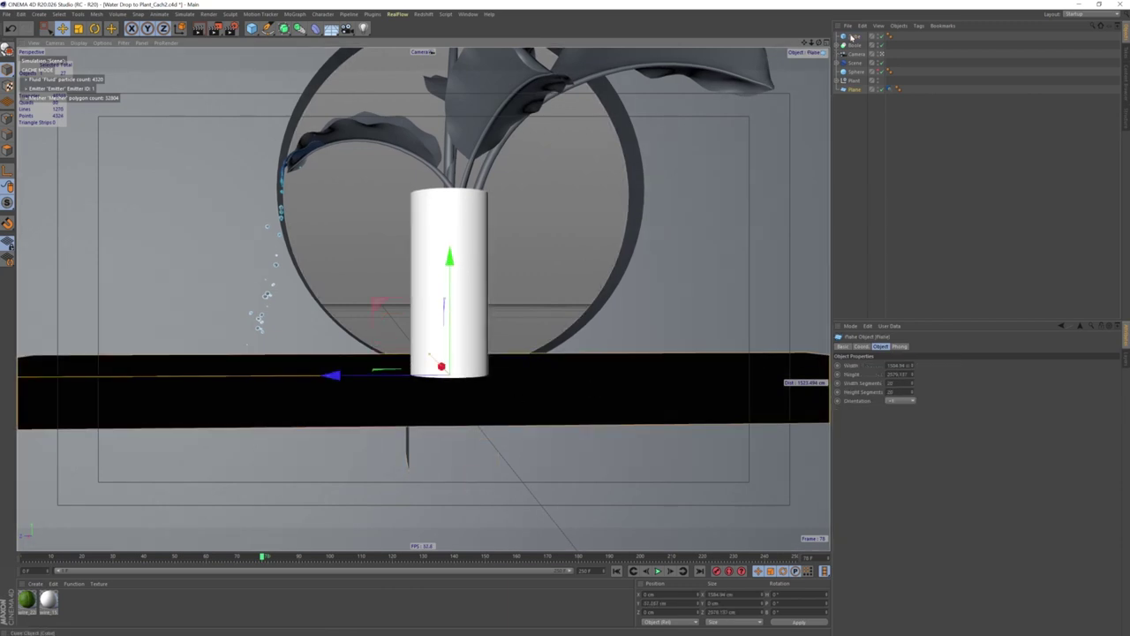
middle_click(592, 346)
middle_click(717, 507)
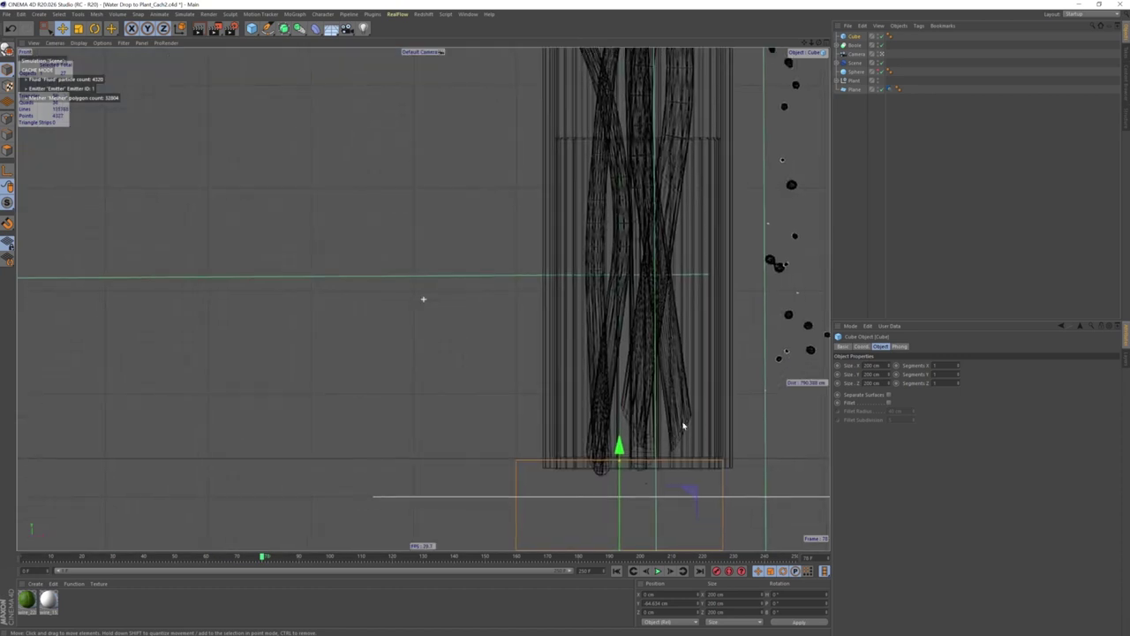
drag(626, 362, 625, 354)
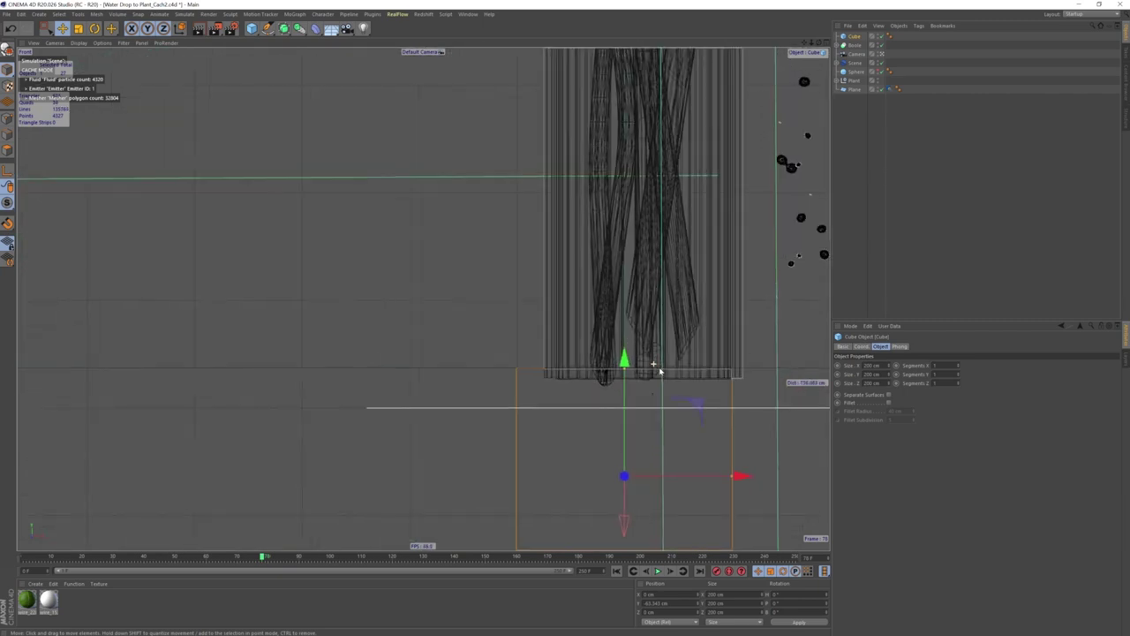
scroll(657, 369, up, 3)
drag(619, 374, 618, 395)
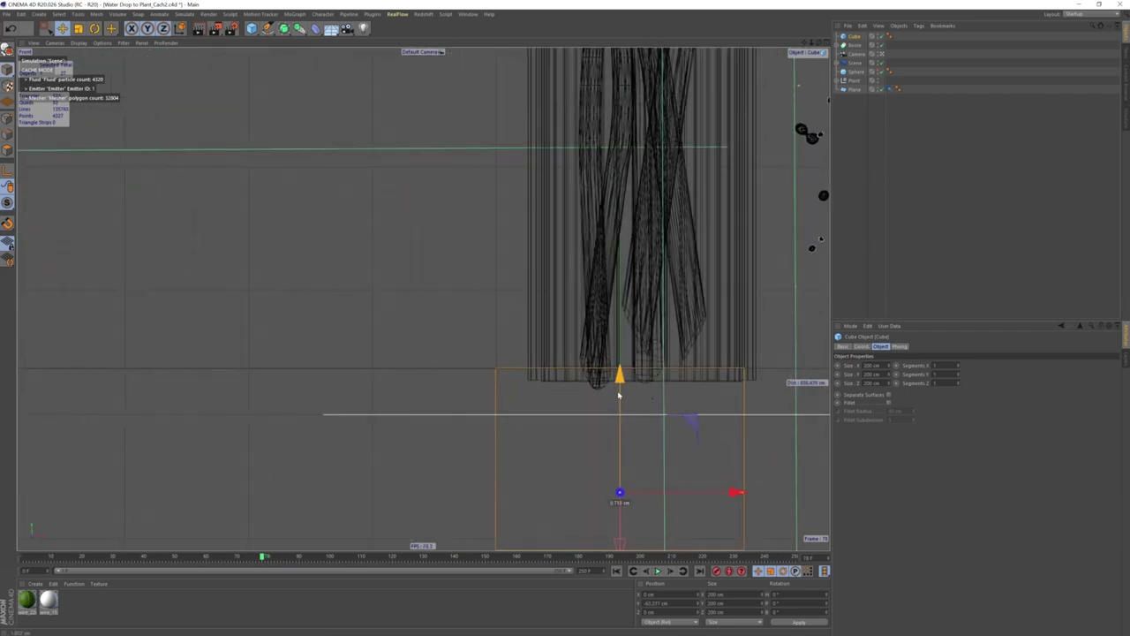
- Widen the block along X to about 521 cm
click(855, 89)
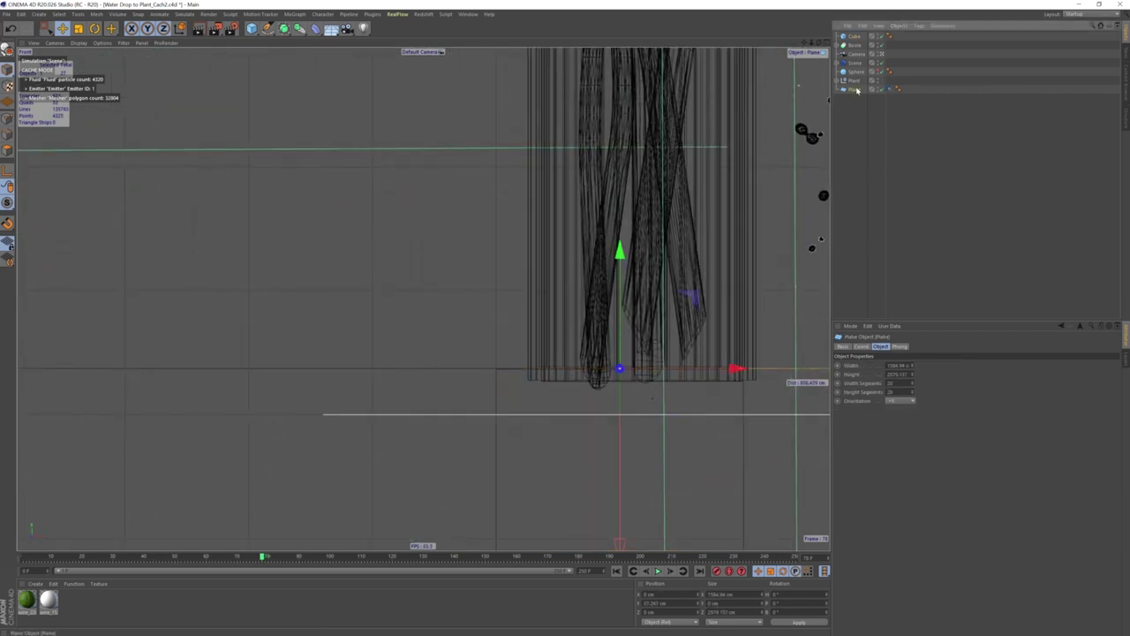
click(853, 36)
scroll(676, 404, down, 2)
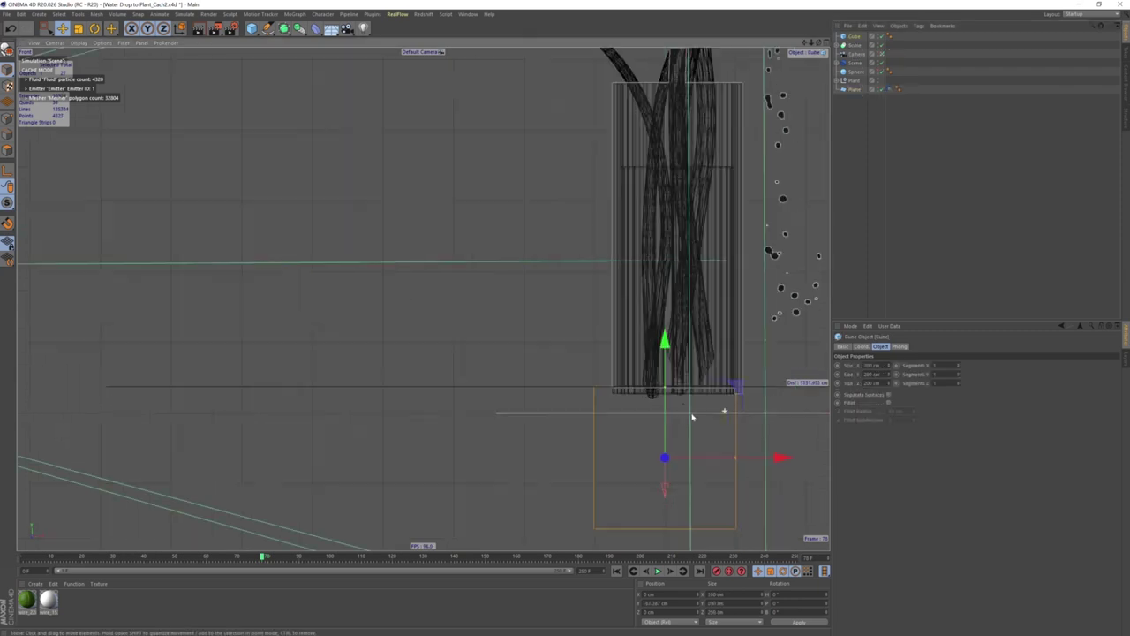
scroll(728, 457, down, 2)
drag(732, 442, 800, 446)
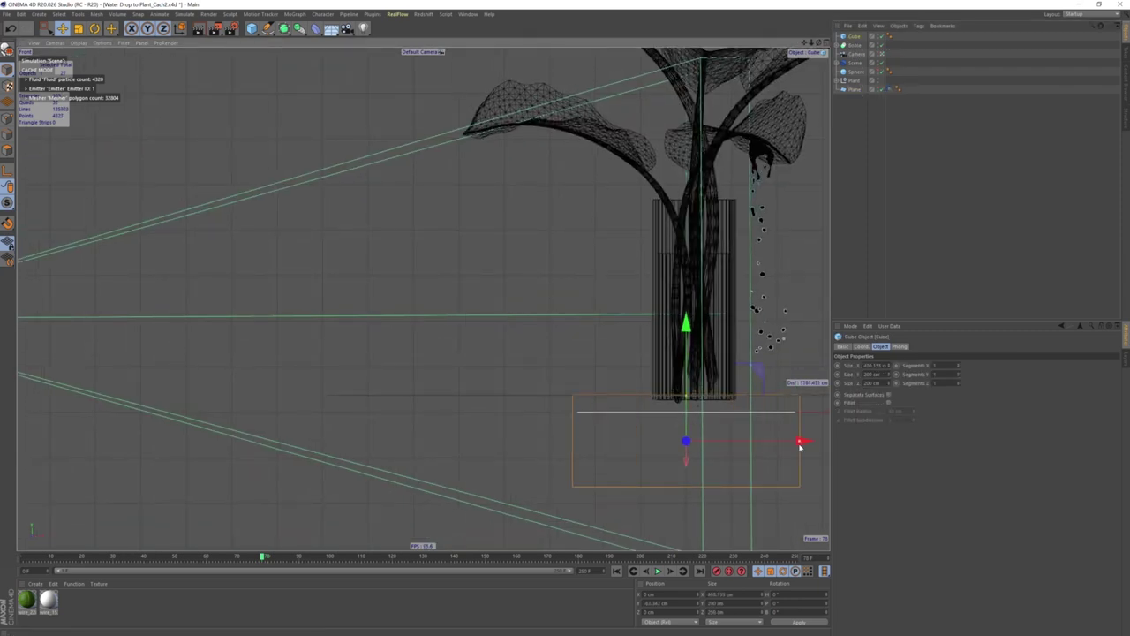
middle_click(775, 364)
middle_click(391, 244)
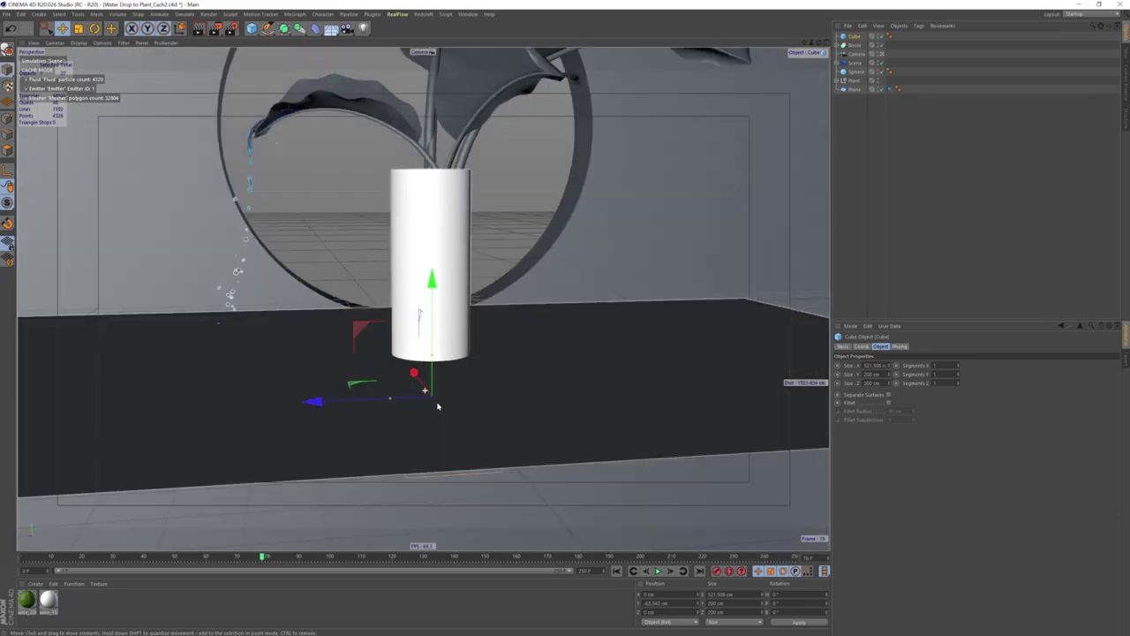
- Set the base cube's Size X to 500 cm and Size Y to 500 cm
mouse_move(437, 405)
alt+mouse_down()
mouse_move(571, 371)
mouse_move(423, 465)
mouse_move(549, 316)
mouse_move(537, 353)
mouse_move(444, 323)
mouse_move(363, 353)
alt+mouse_up()
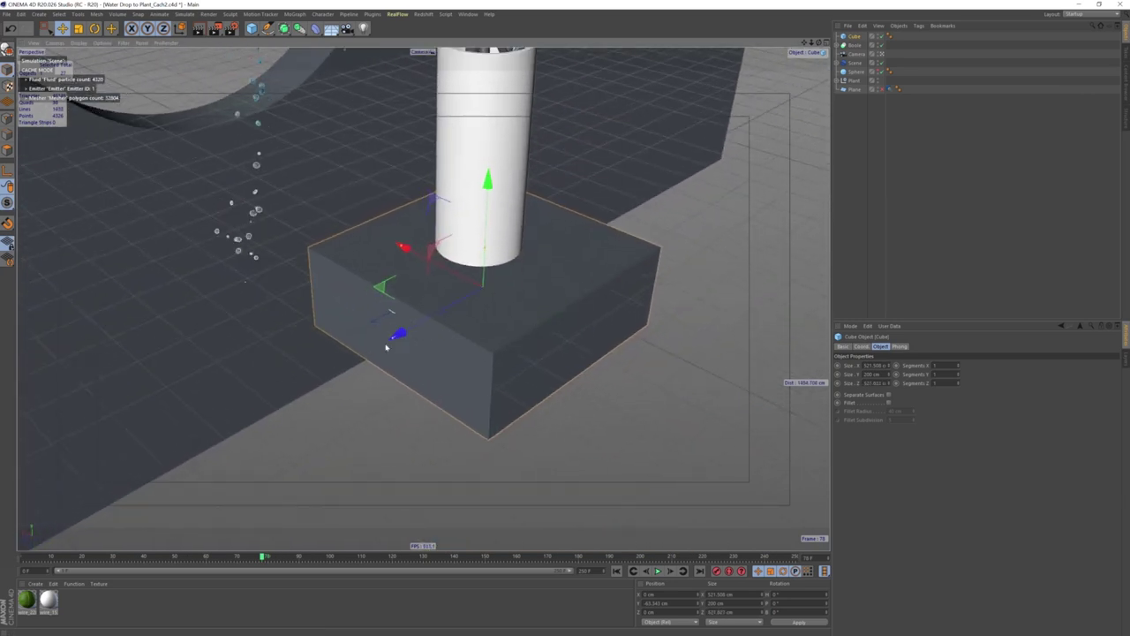
double_click(863, 365)
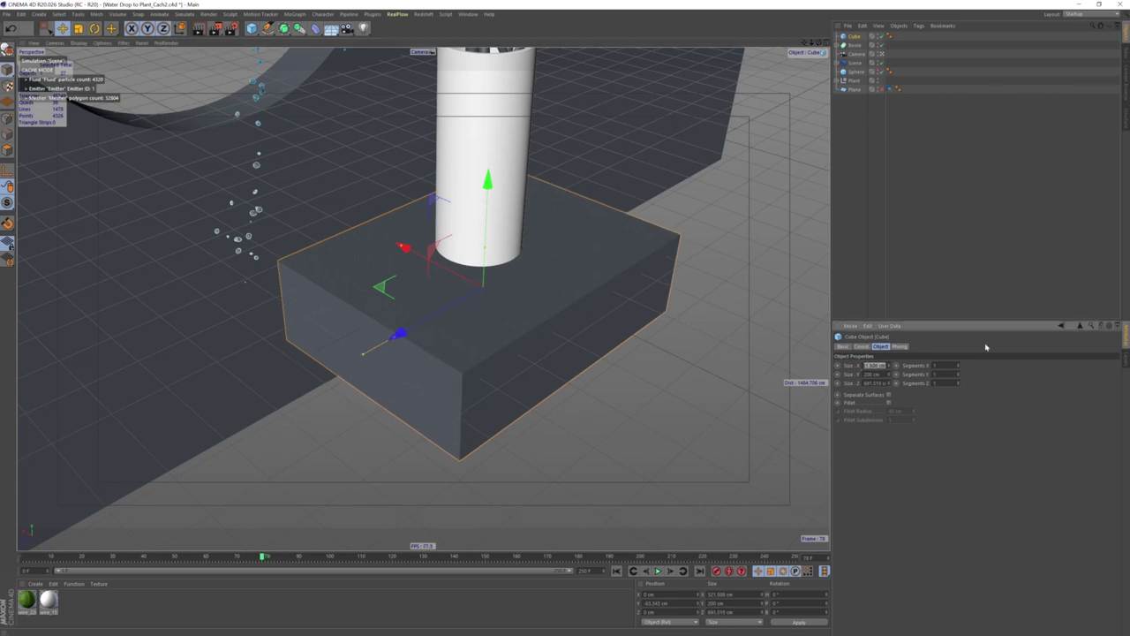
text(500)
key(Return)
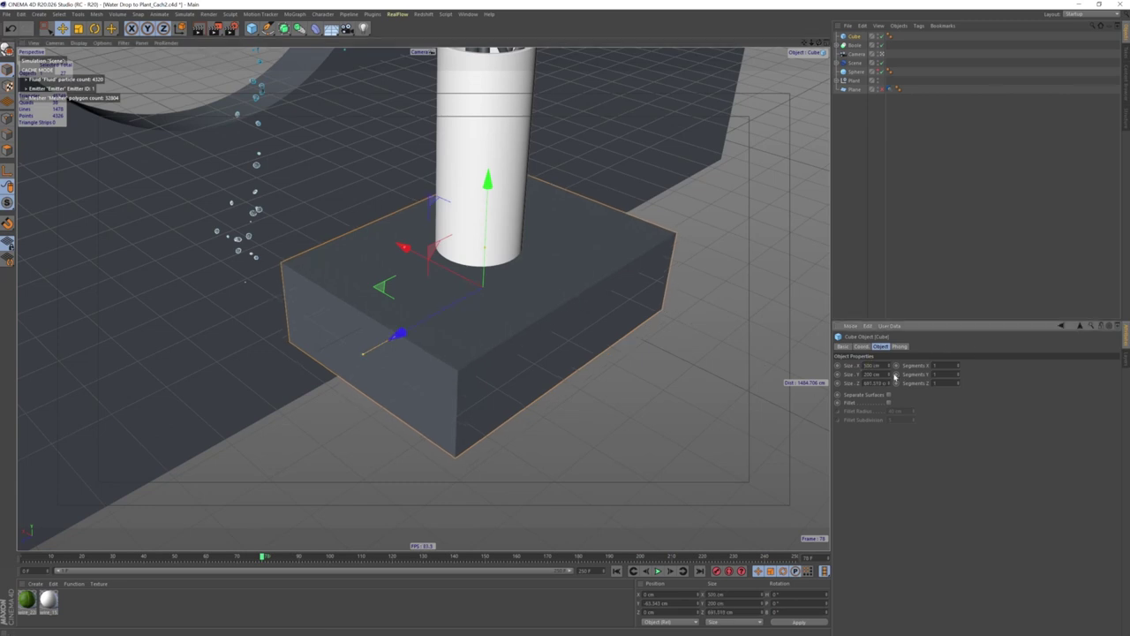
key(Tab)
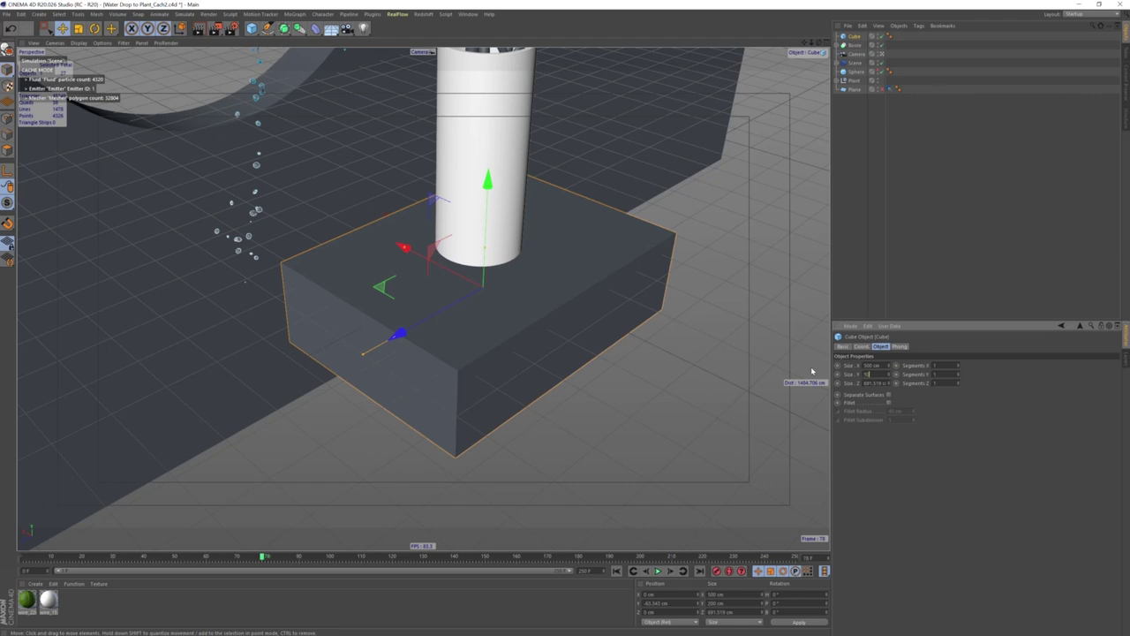
text(00)
key(Return)
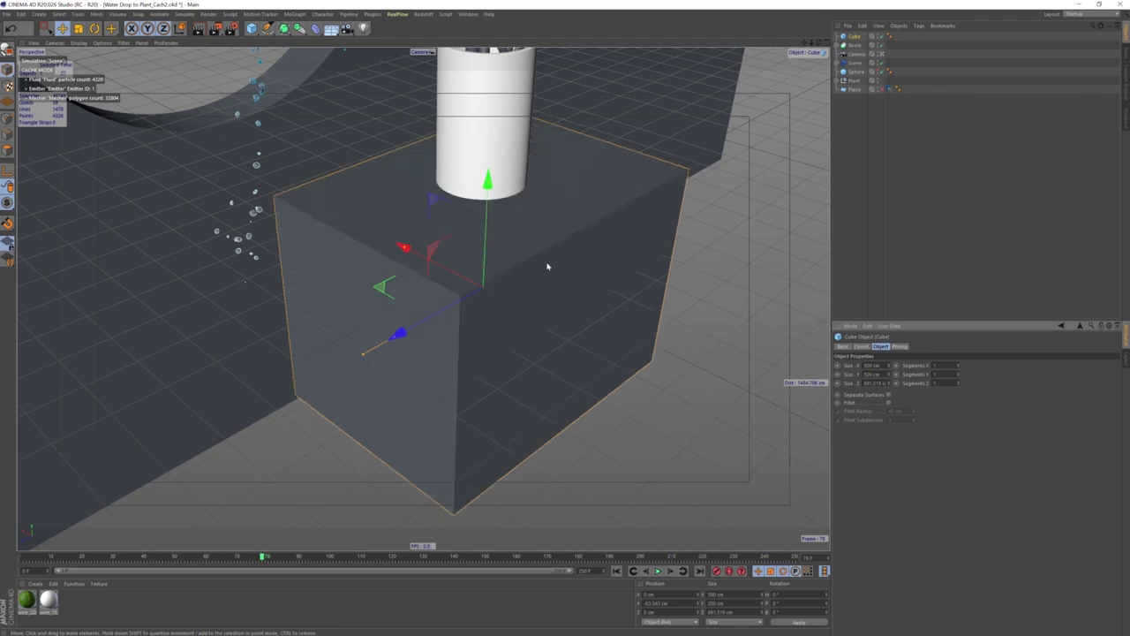
- Undo a trial depth change, flatten the cube to 50 cm tall, then thicken it slightly
alt+drag(492, 273, 495, 195)
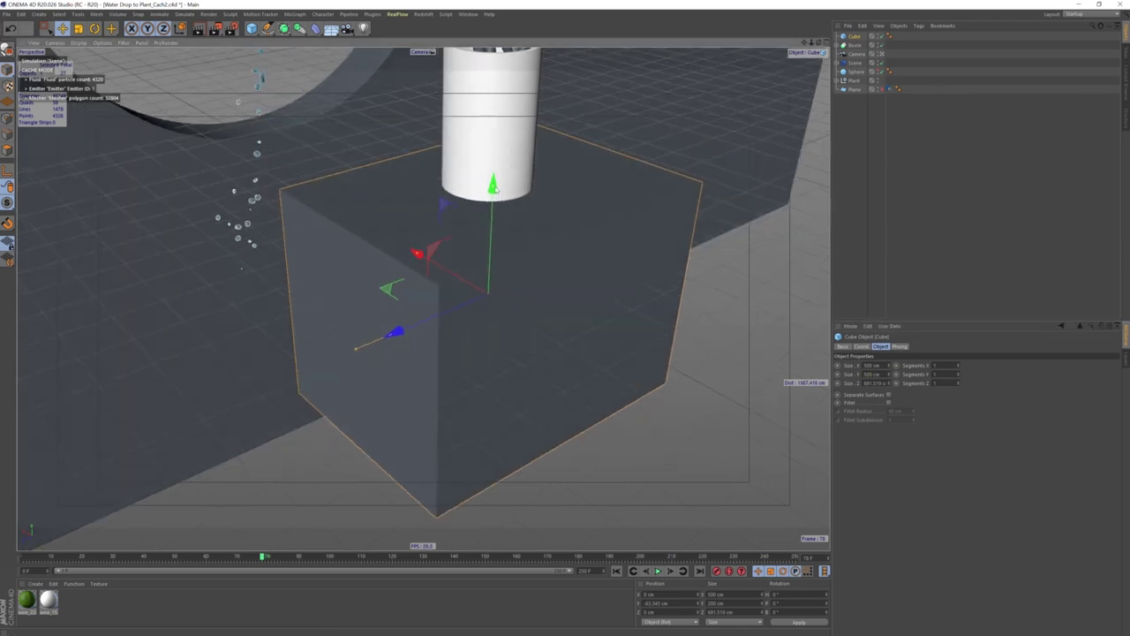
click(864, 382)
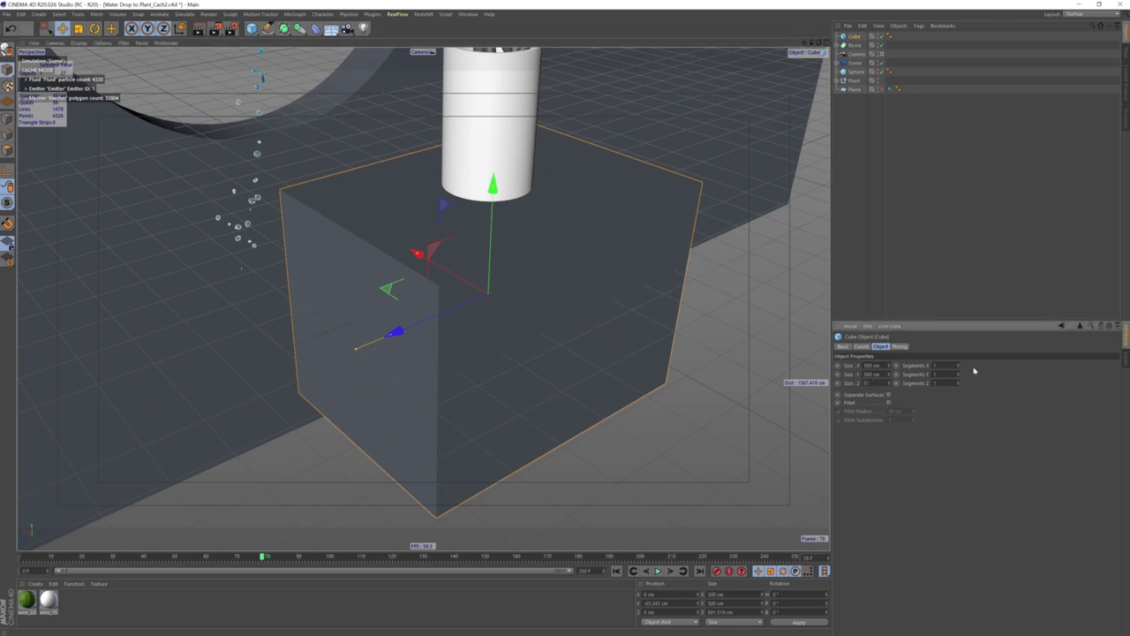
key(Return)
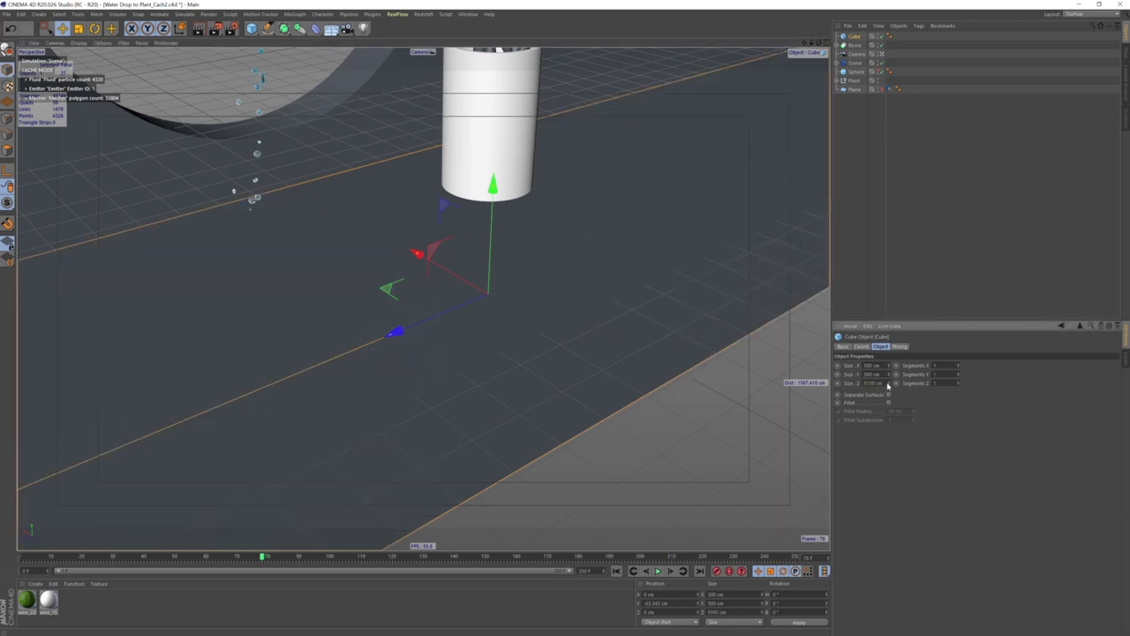
key(ctrl+z)
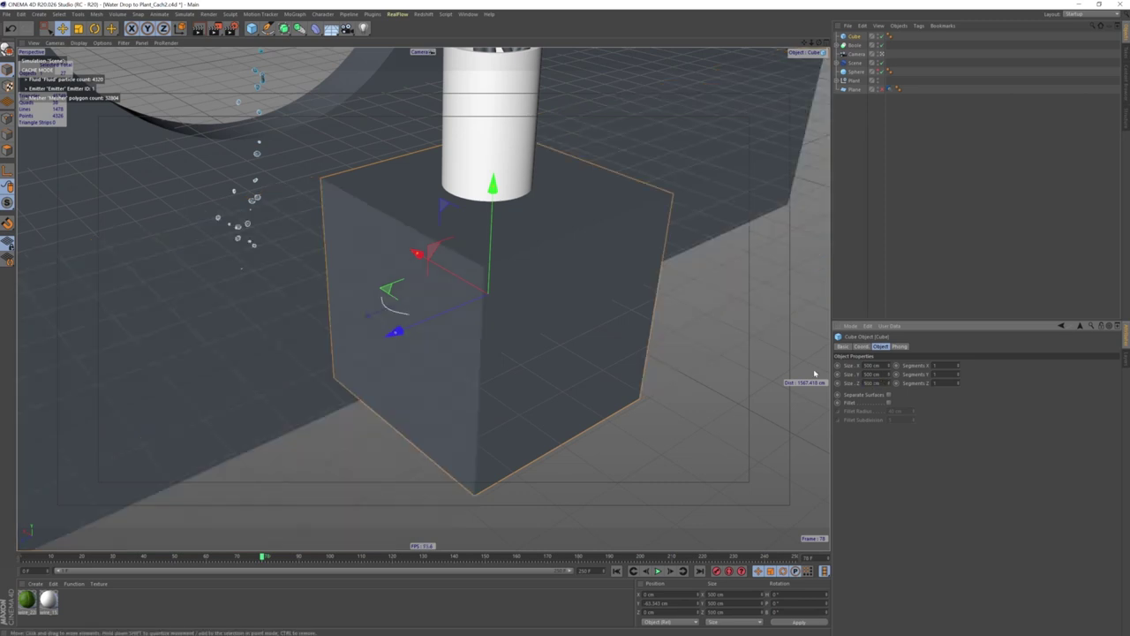
text(50)
key(Return)
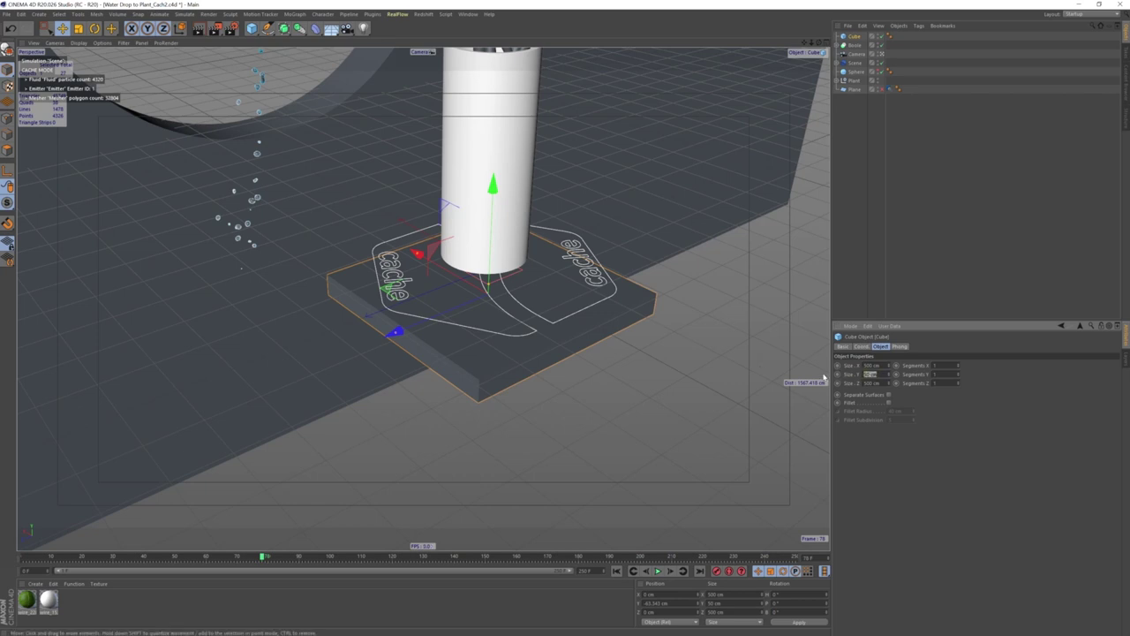
drag(824, 377, 514, 257)
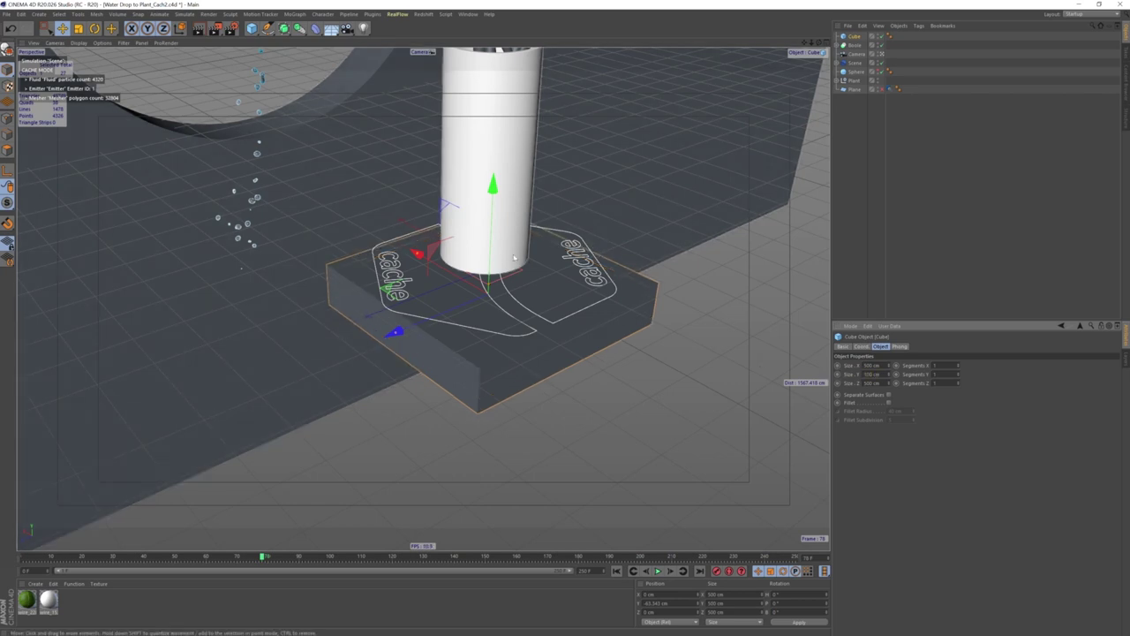
- Raise the slab slightly upward in the front view
middle_click(540, 281)
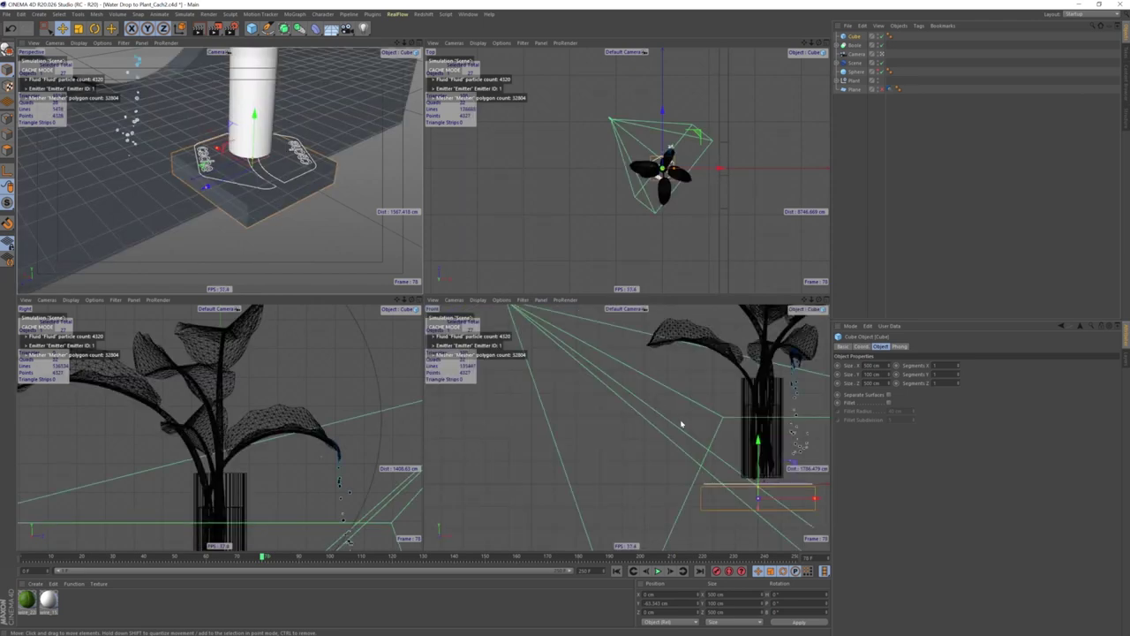
middle_click(690, 474)
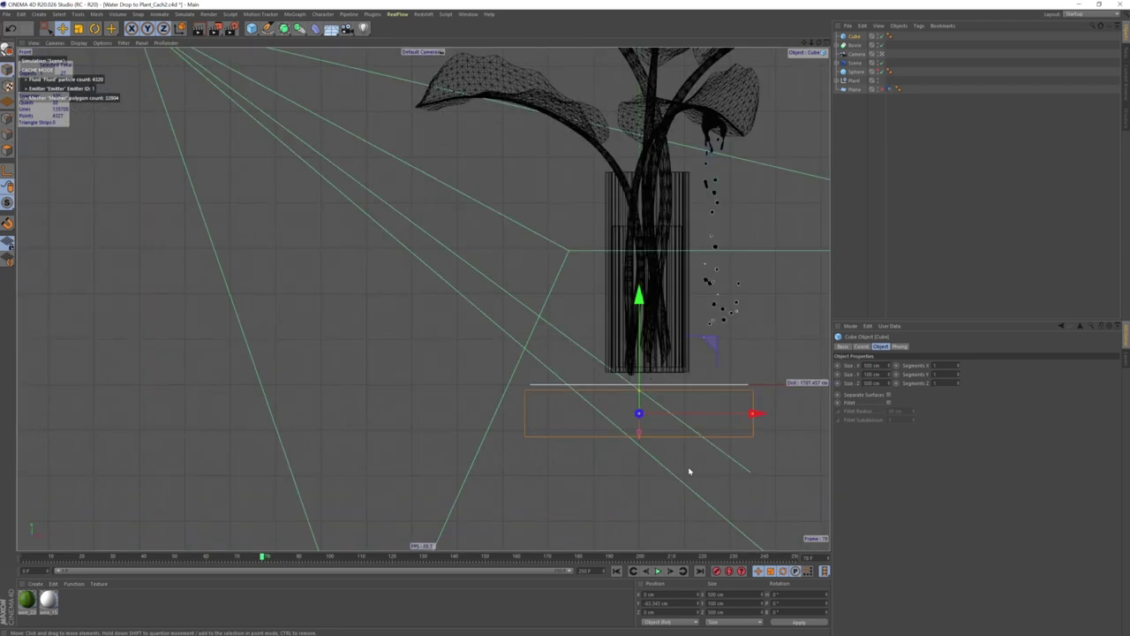
middle_click(690, 471)
middle_click(680, 415)
scroll(686, 386, up, 3)
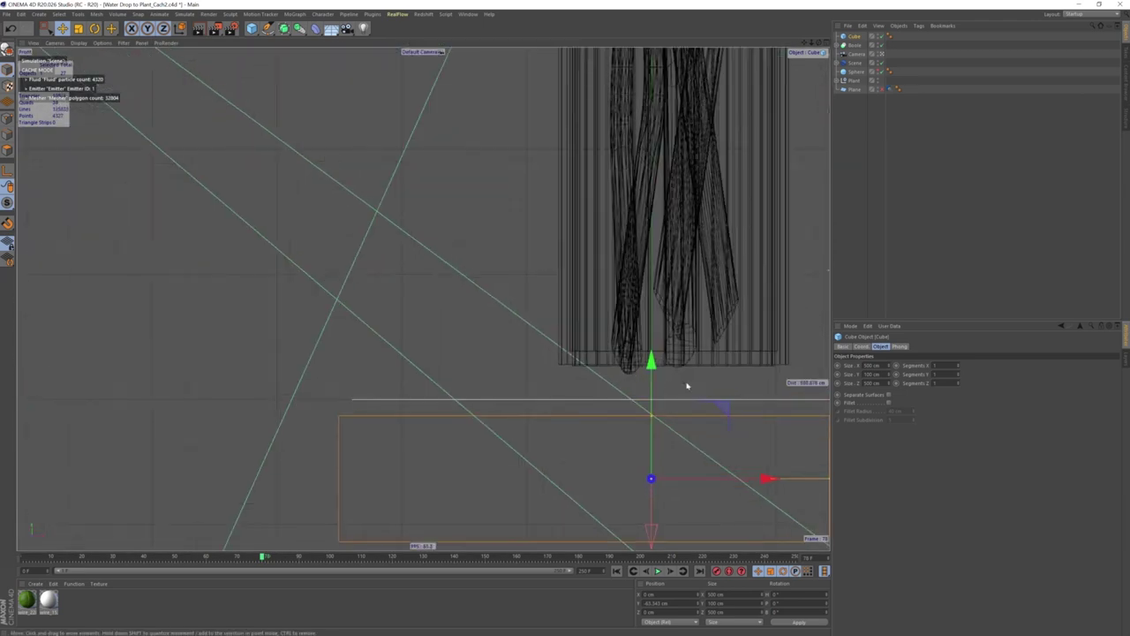
alt+middle_drag(687, 386, 639, 374)
scroll(662, 378, up, 1)
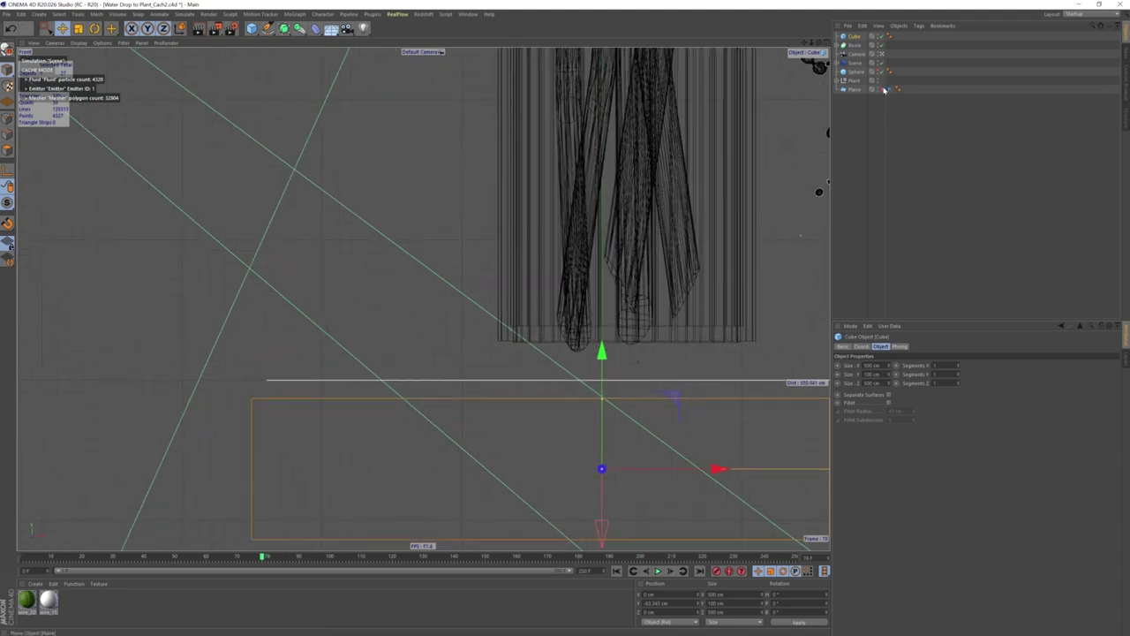
drag(601, 349, 608, 299)
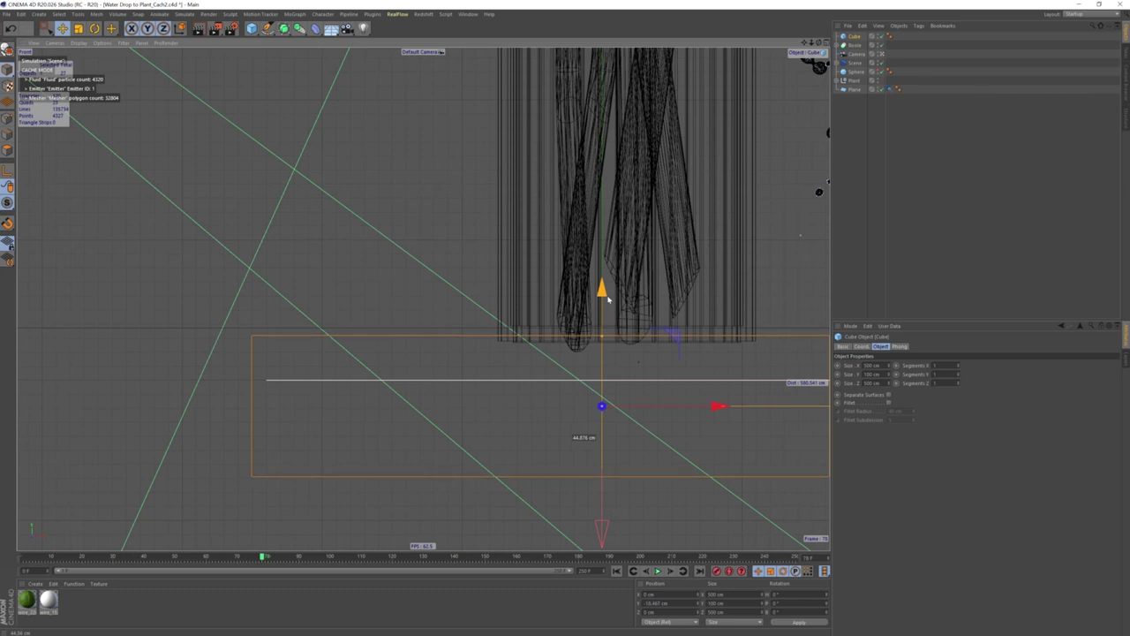
drag(609, 299, 609, 297)
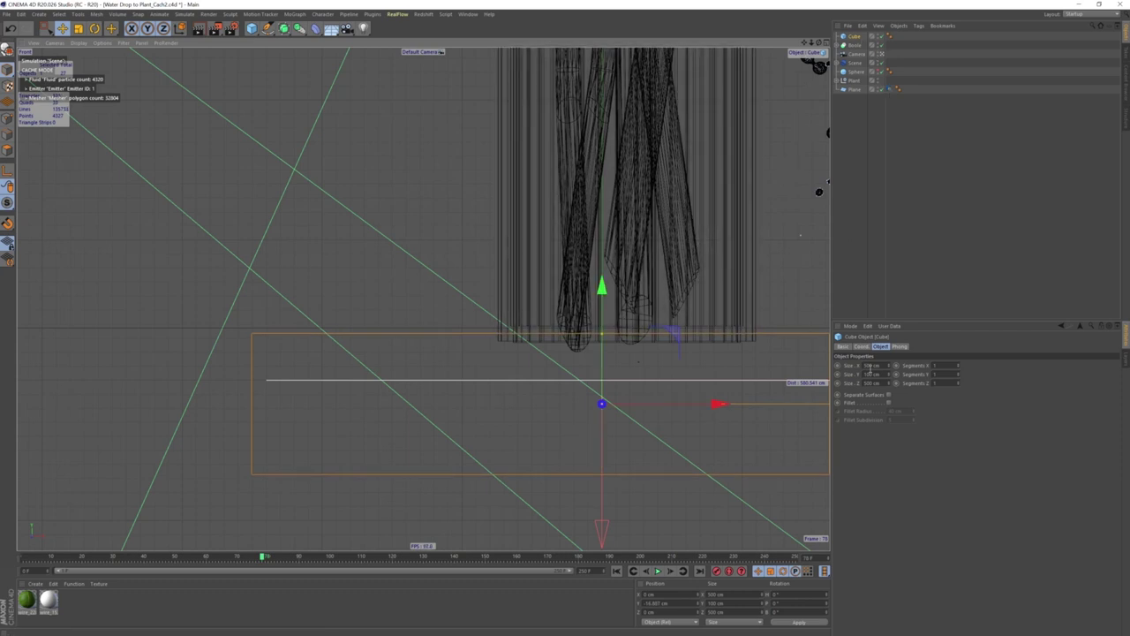
- Enable Fillet on the slab with a 1 cm radius
click(888, 403)
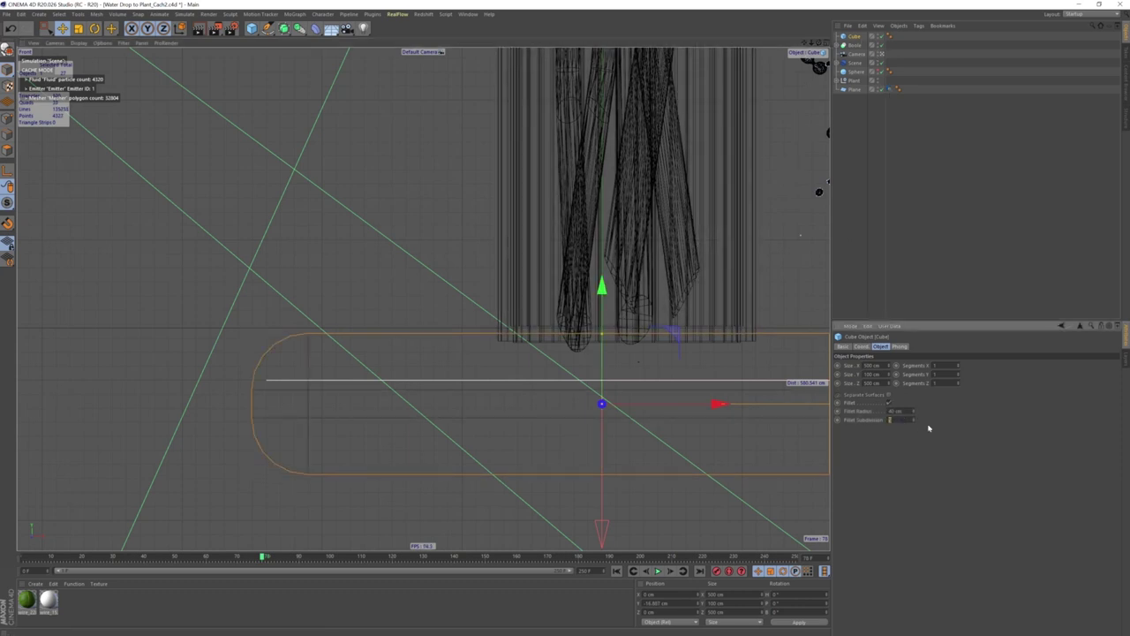
click(901, 411)
text(1)
key(Return)
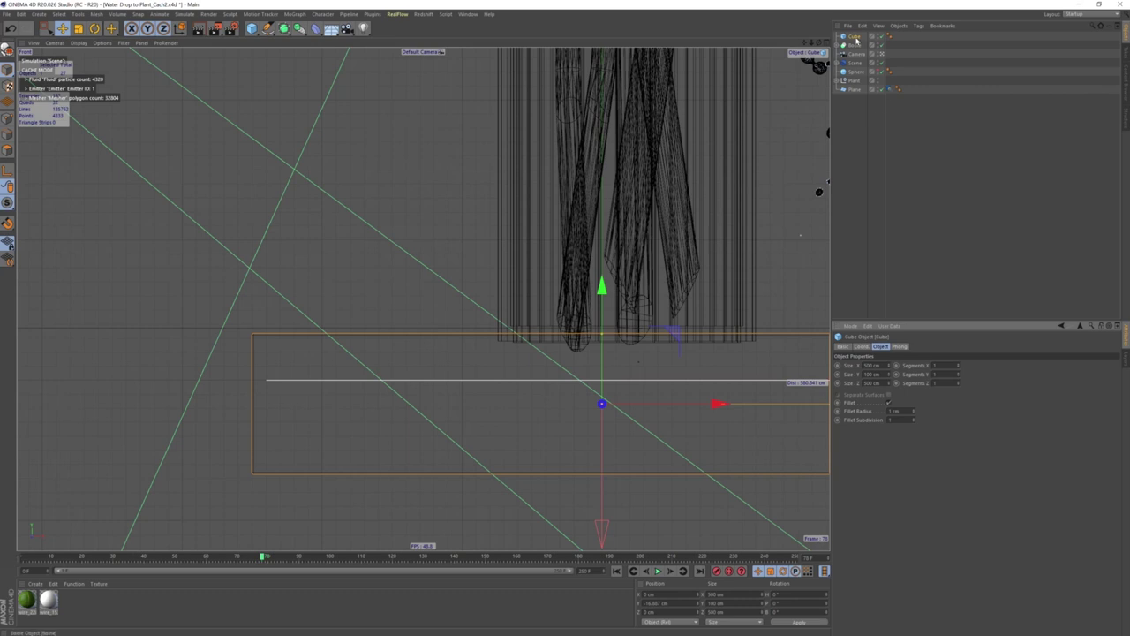
- Duplicate the slab and make the copy 1 cm tall with a 0.5 cm fillet radius
key(ctrl+c)
key(ctrl+v)
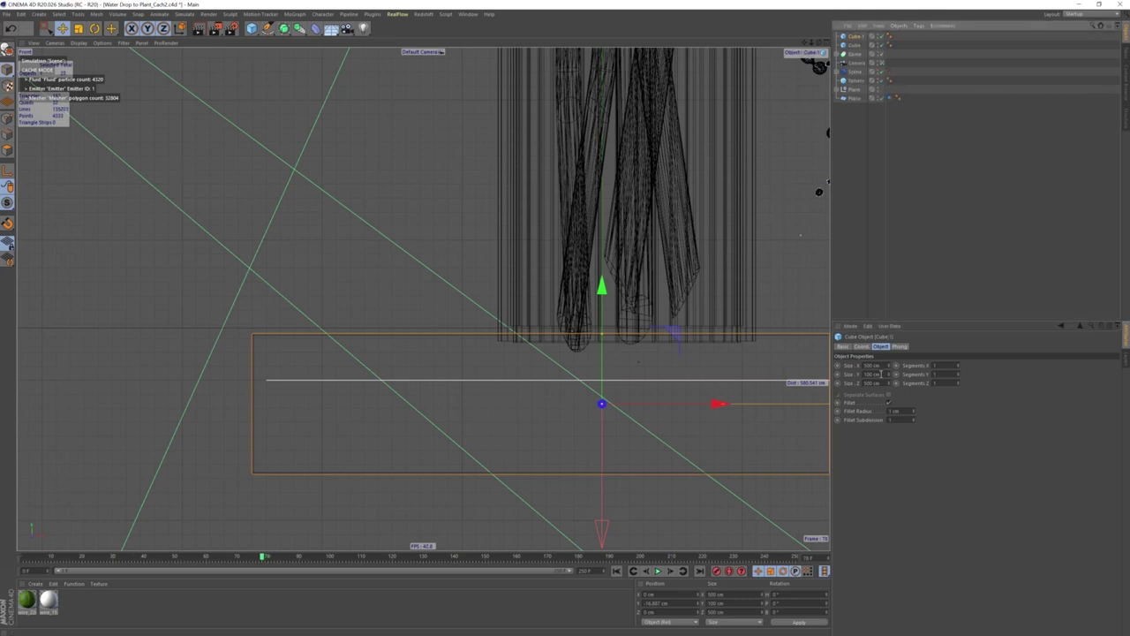
click(881, 373)
text(10)
key(Return)
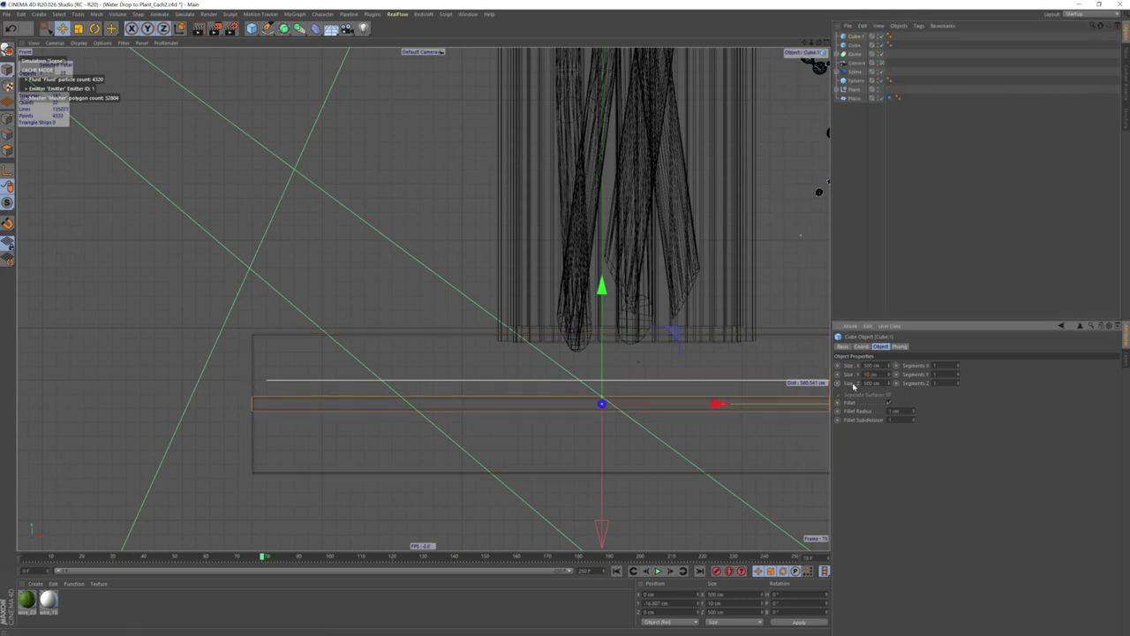
text(1)
key(Return)
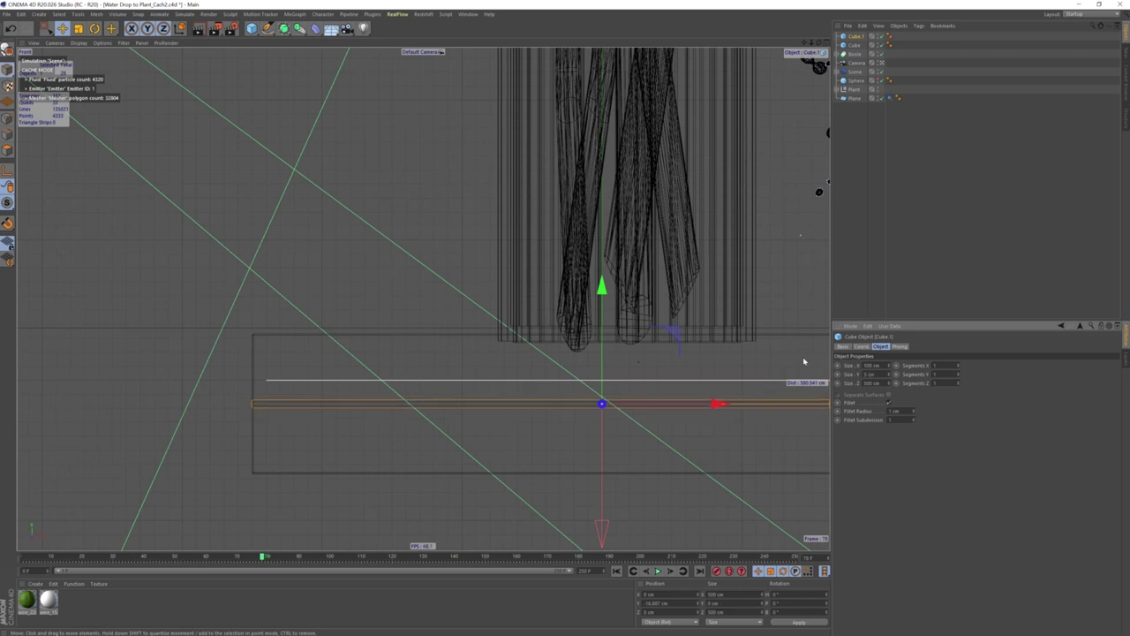
click(894, 410)
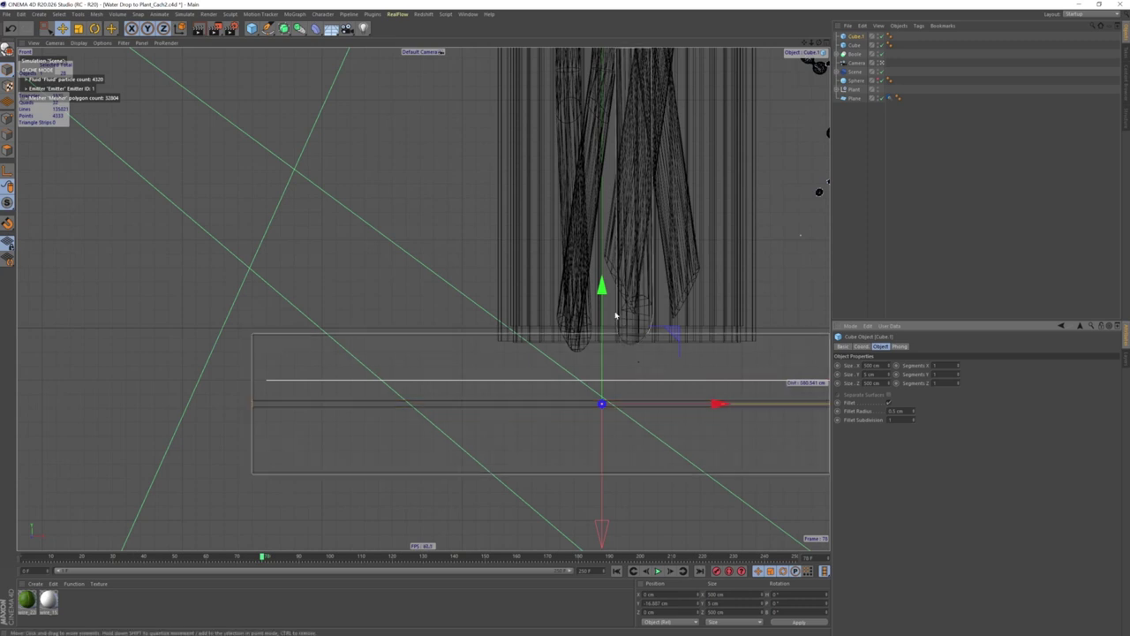
- Place the thin copy on top of the slab and lower the original slightly
drag(601, 290, 603, 216)
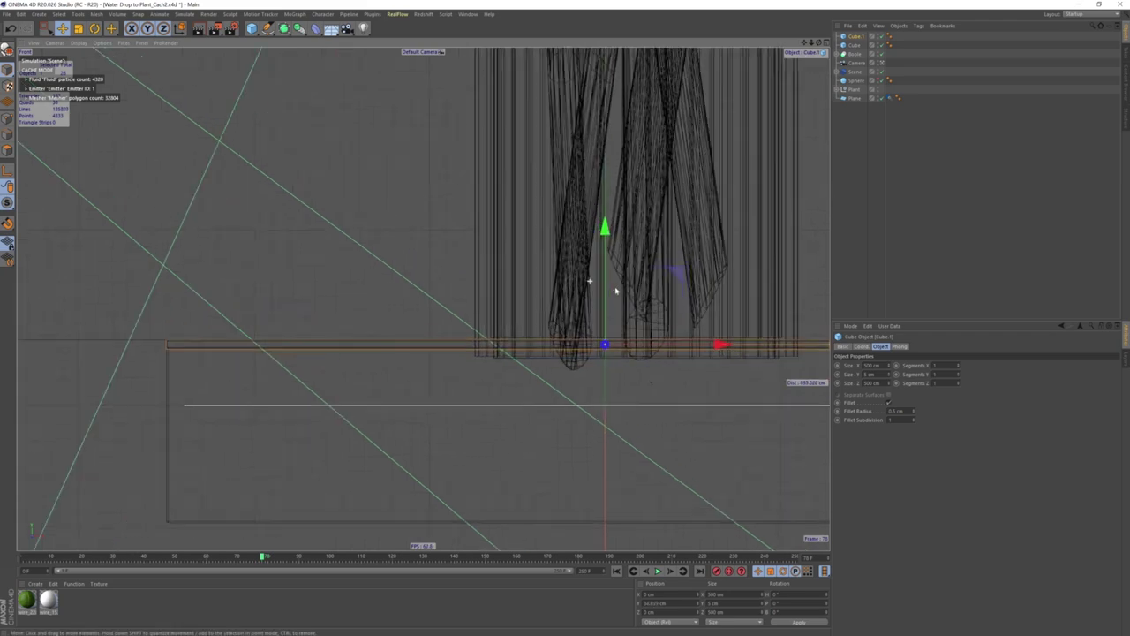
scroll(593, 278, up, 5)
alt+middle_drag(632, 297, 659, 298)
drag(648, 237, 648, 236)
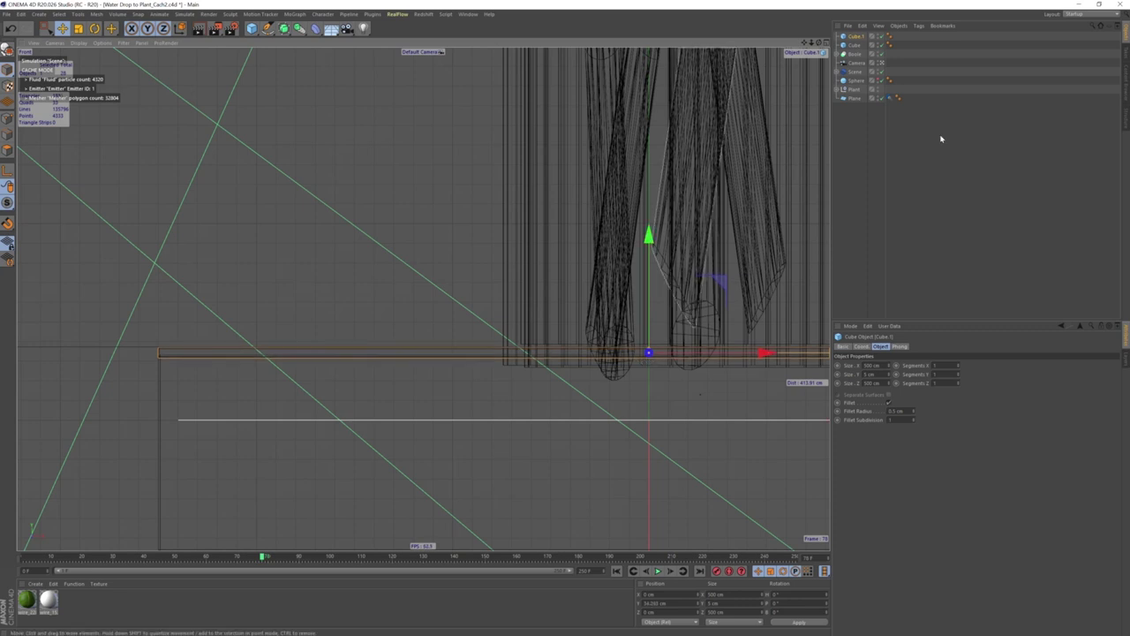
click(852, 46)
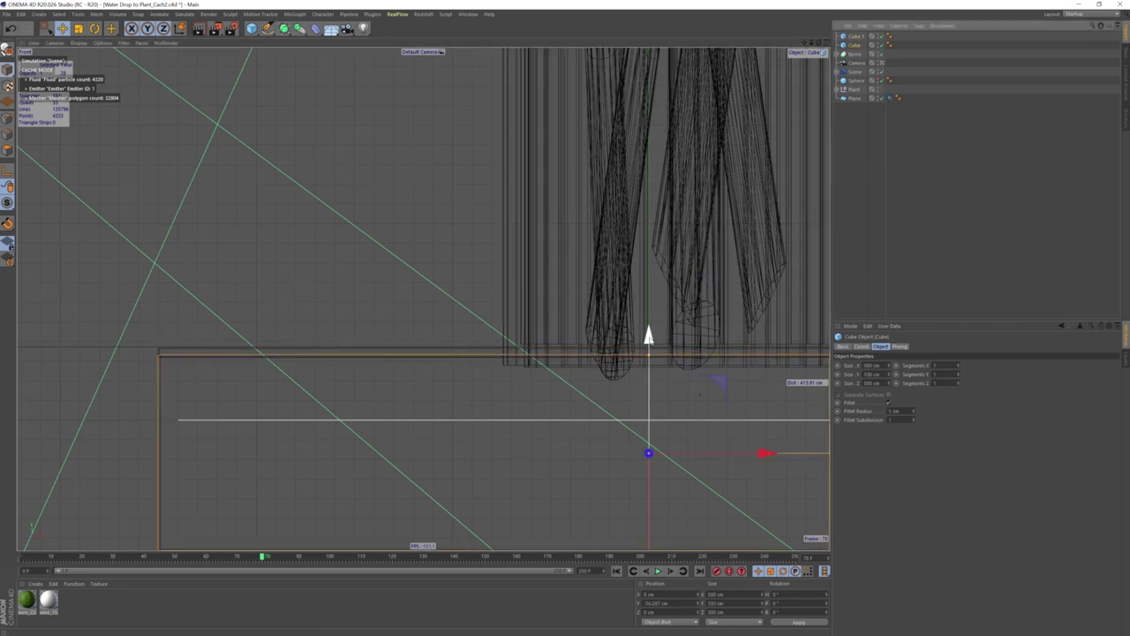
drag(649, 338, 650, 342)
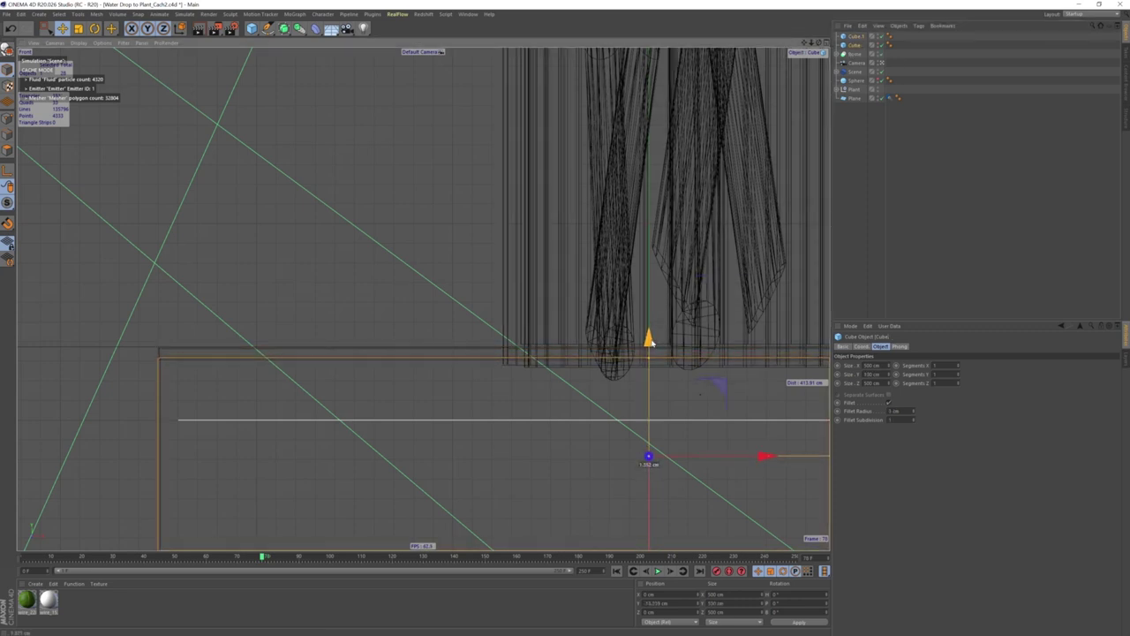
- Hide the Plane object so the base shows under the vase in perspective
middle_click(599, 315)
middle_click(273, 209)
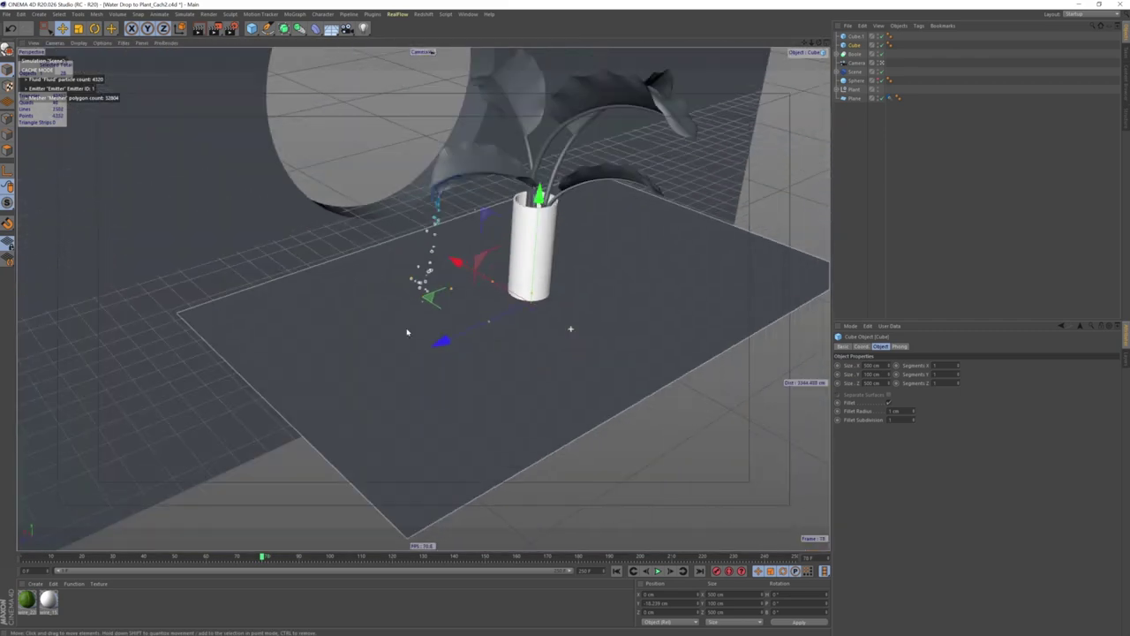
mouse_move(407, 332)
alt+mouse_down()
mouse_move(383, 282)
mouse_move(368, 296)
mouse_move(386, 314)
mouse_move(399, 309)
alt+mouse_up()
click(878, 97)
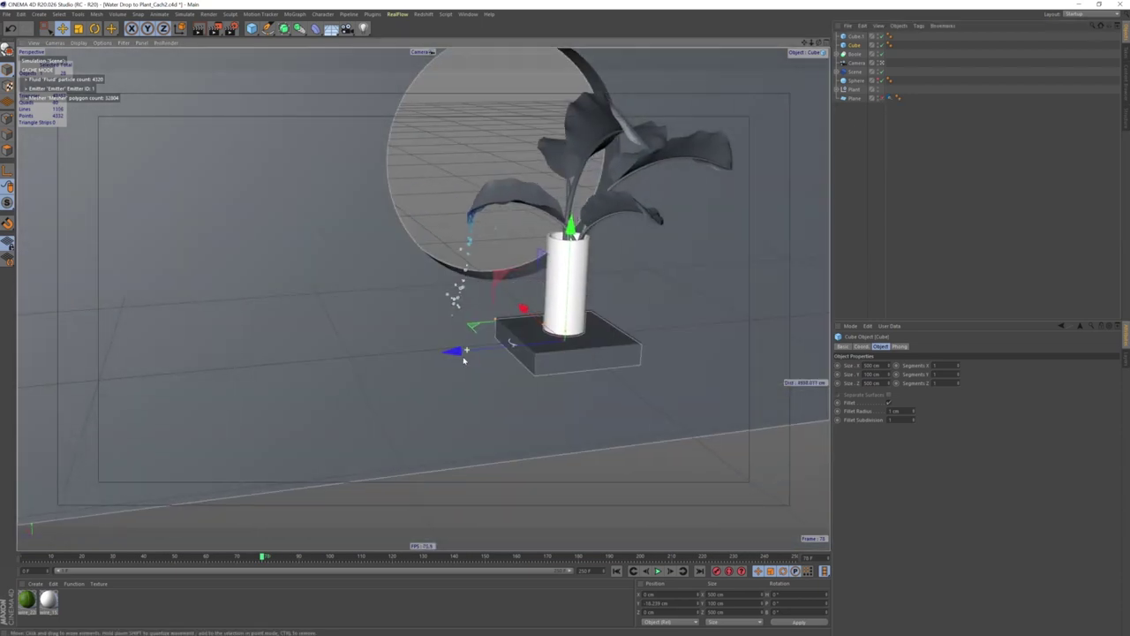
mouse_move(415, 353)
alt+mouse_down()
mouse_move(430, 381)
mouse_move(469, 329)
mouse_move(530, 291)
alt+mouse_up()
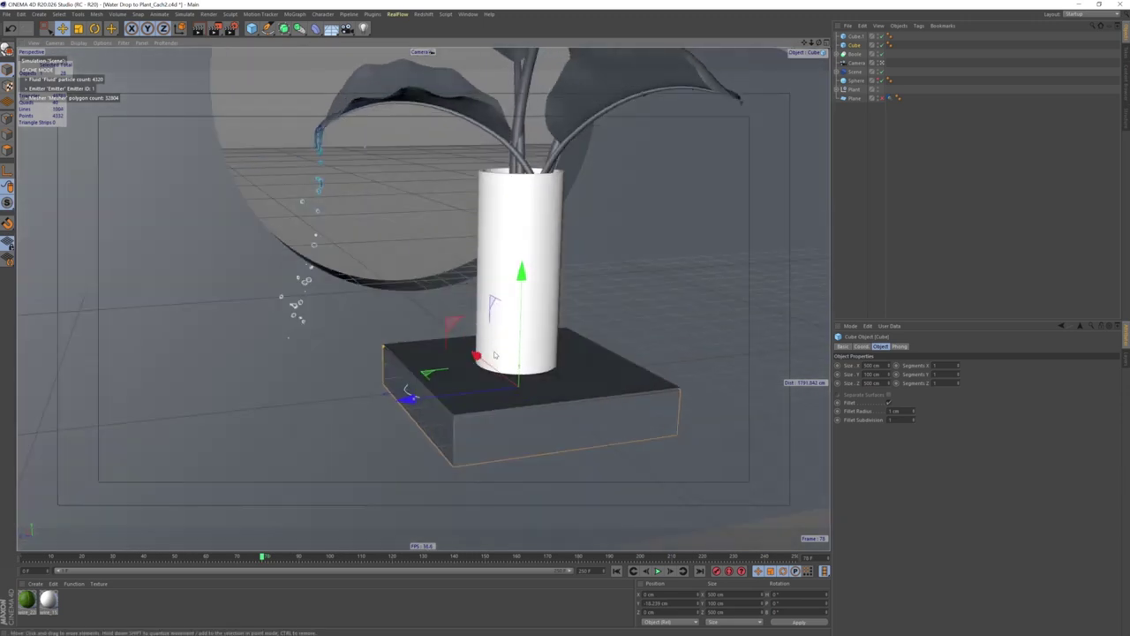
- Select both slab pieces and set their width and depth to 1000 cm
ctrl+click(855, 36)
double_click(887, 364)
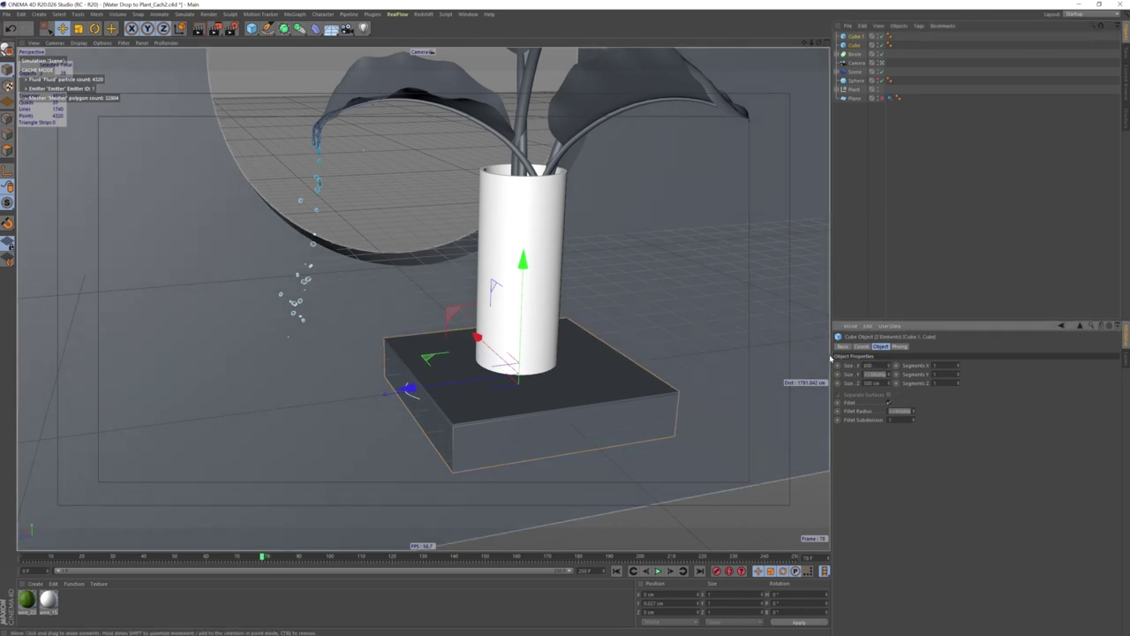
key(Return)
key(Tab)
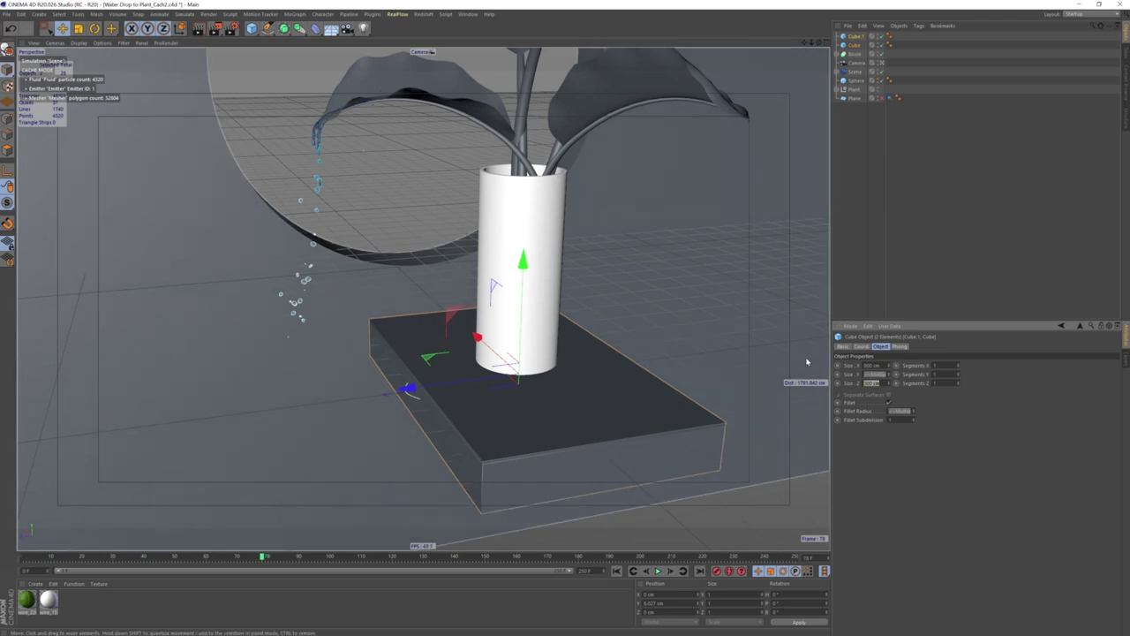
key(Return)
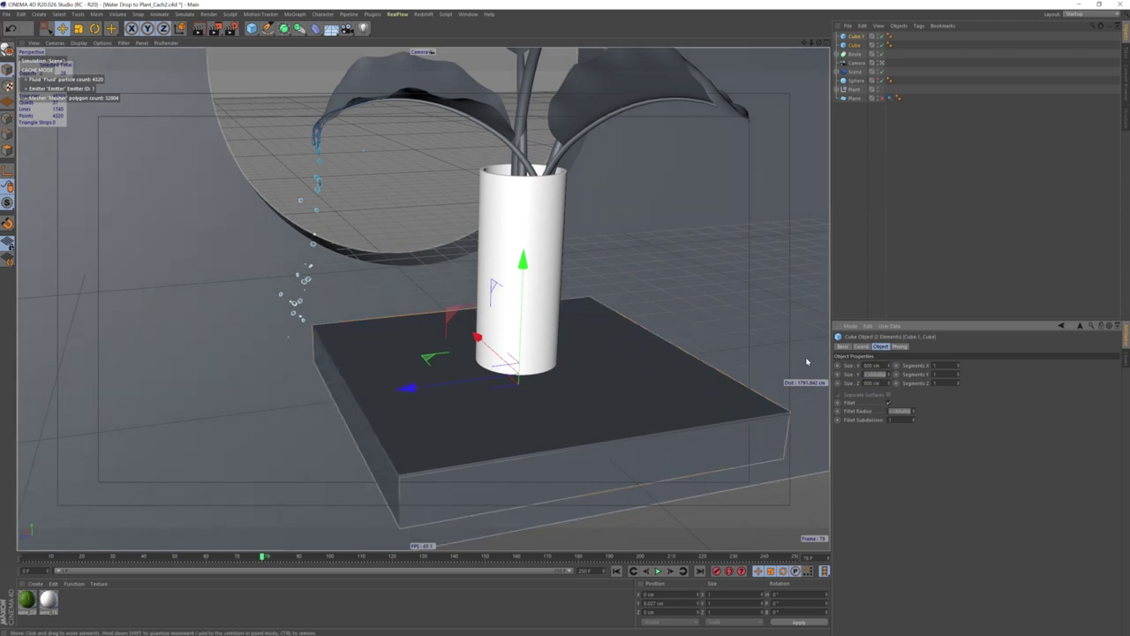
text(2)
key(Return)
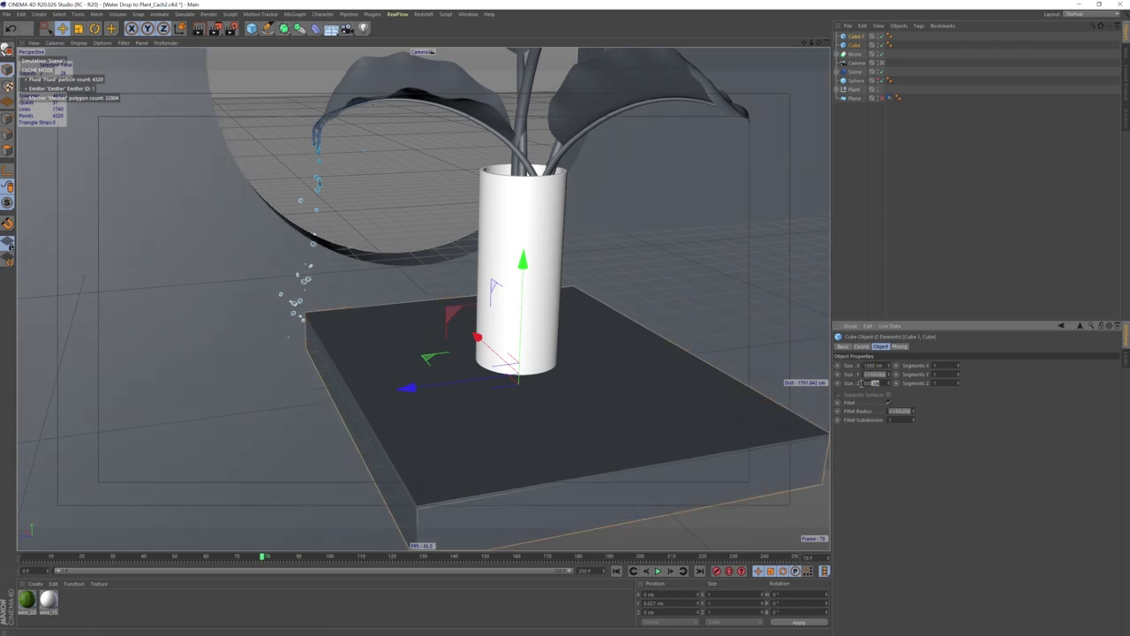
text(1000)
key(Return)
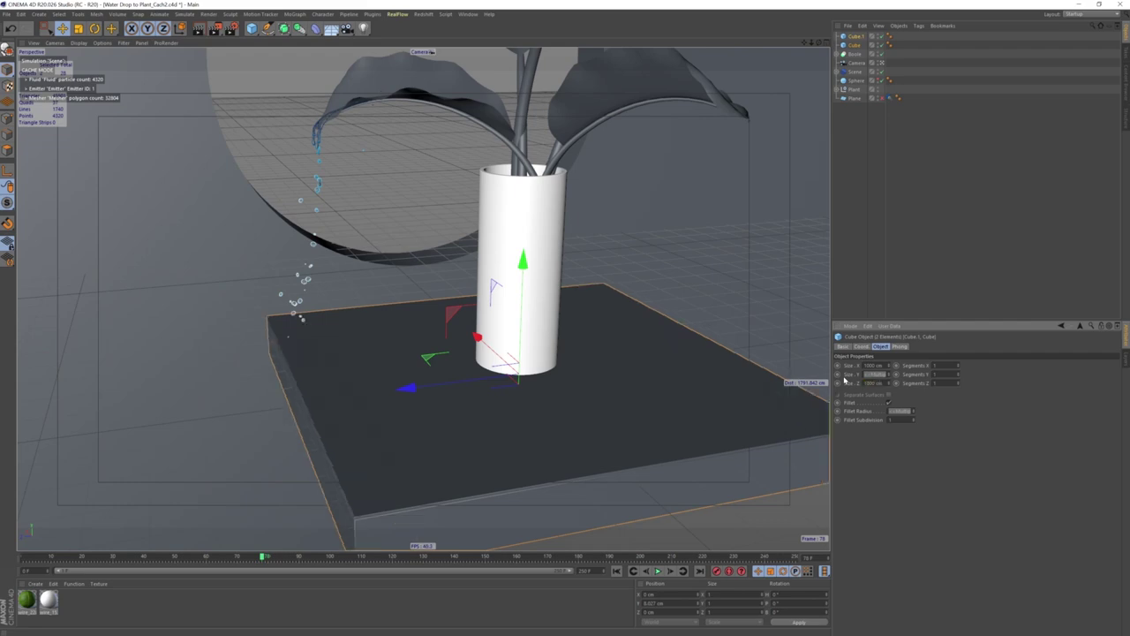
- Resize the slab to 1300 cm wide by 1300 cm deep and orbit to check it
mouse_move(618, 353)
alt+mouse_down()
mouse_move(486, 326)
mouse_move(399, 327)
mouse_move(409, 351)
mouse_move(711, 361)
alt+mouse_up()
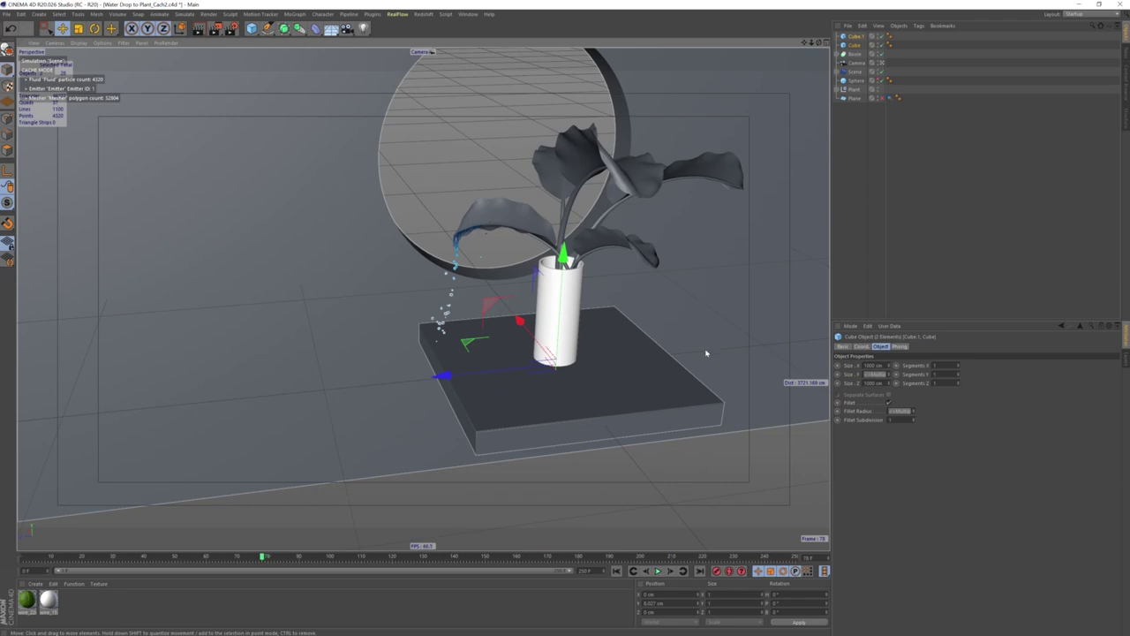
click(886, 364)
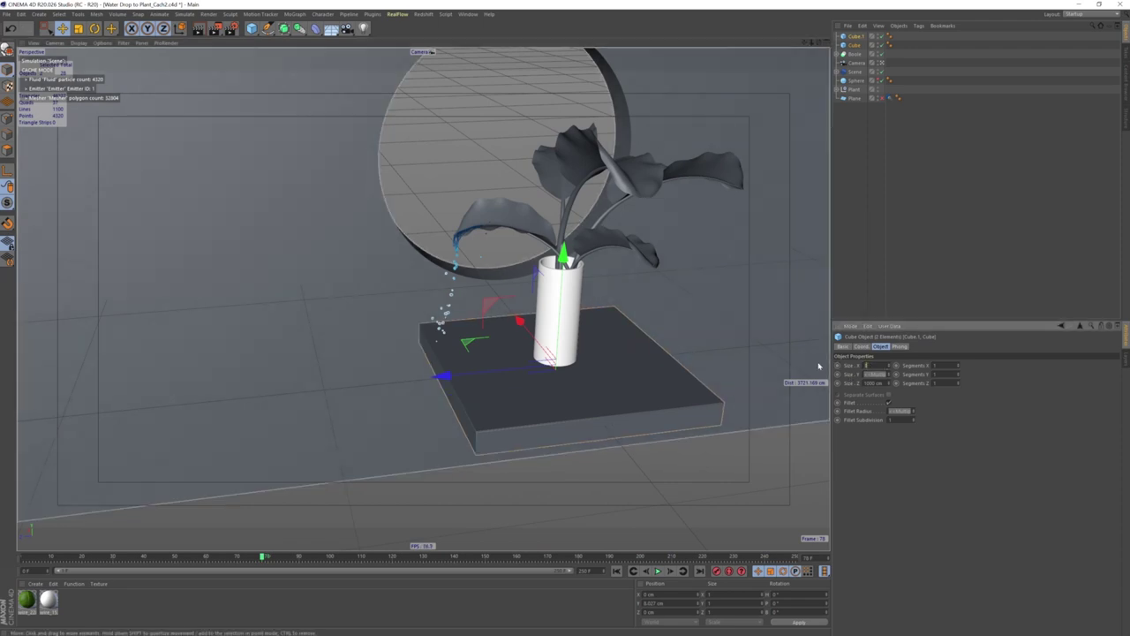
text(500)
key(Return)
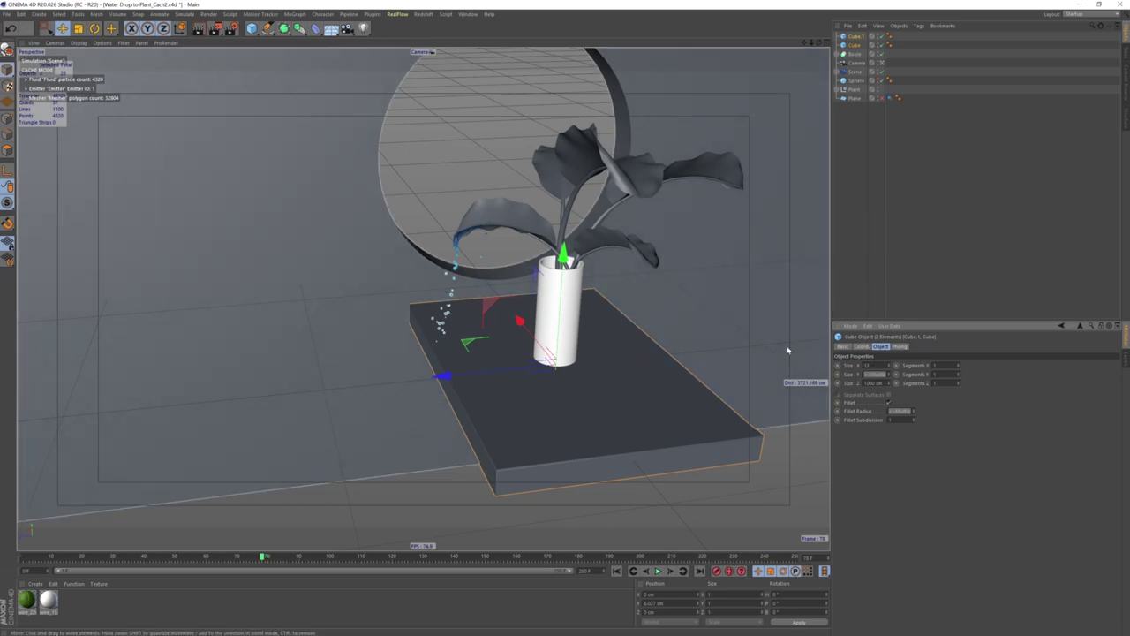
key(Return)
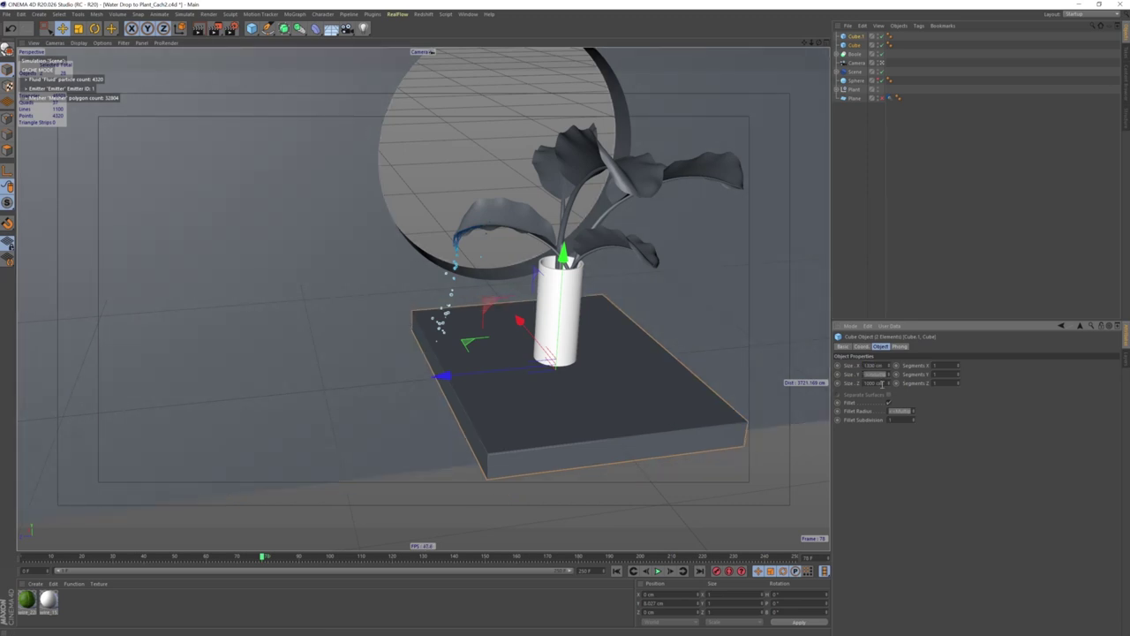
double_click(881, 383)
text(1300)
key(Return)
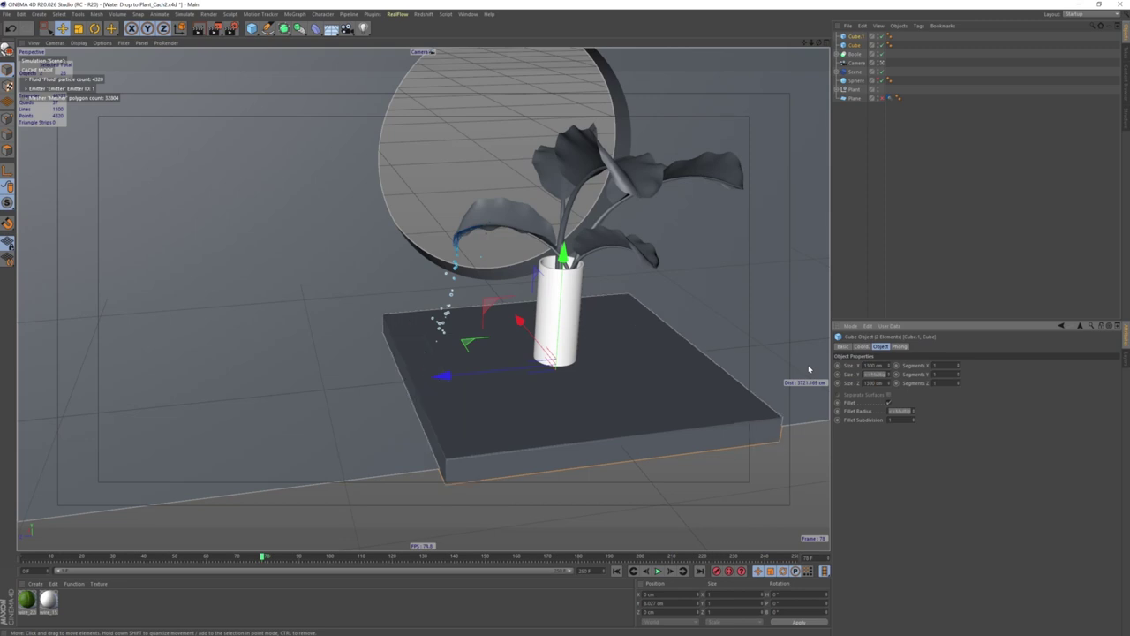
mouse_move(580, 442)
alt+mouse_down()
mouse_move(556, 403)
mouse_move(560, 424)
alt+mouse_up()
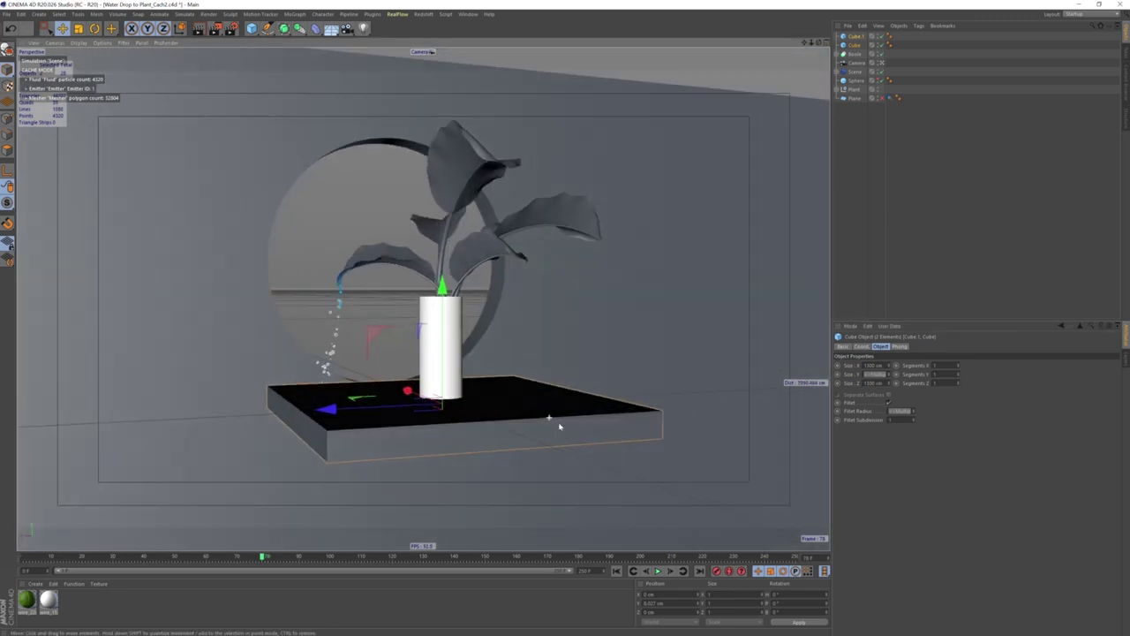
scroll(875, 365, up, 1)
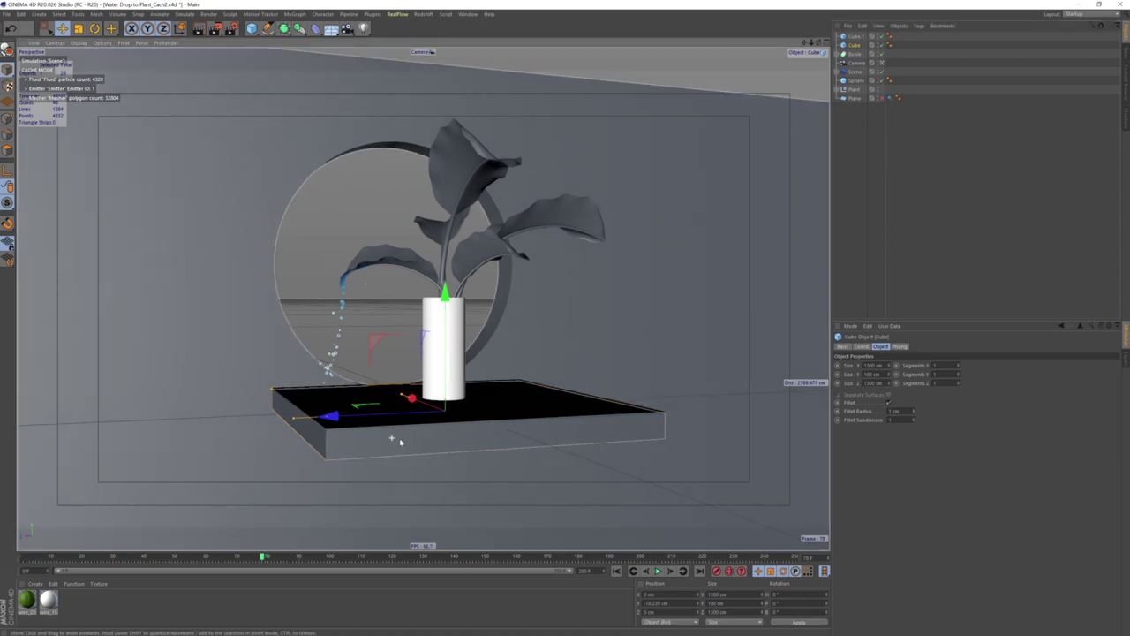
scroll(396, 441, up, 3)
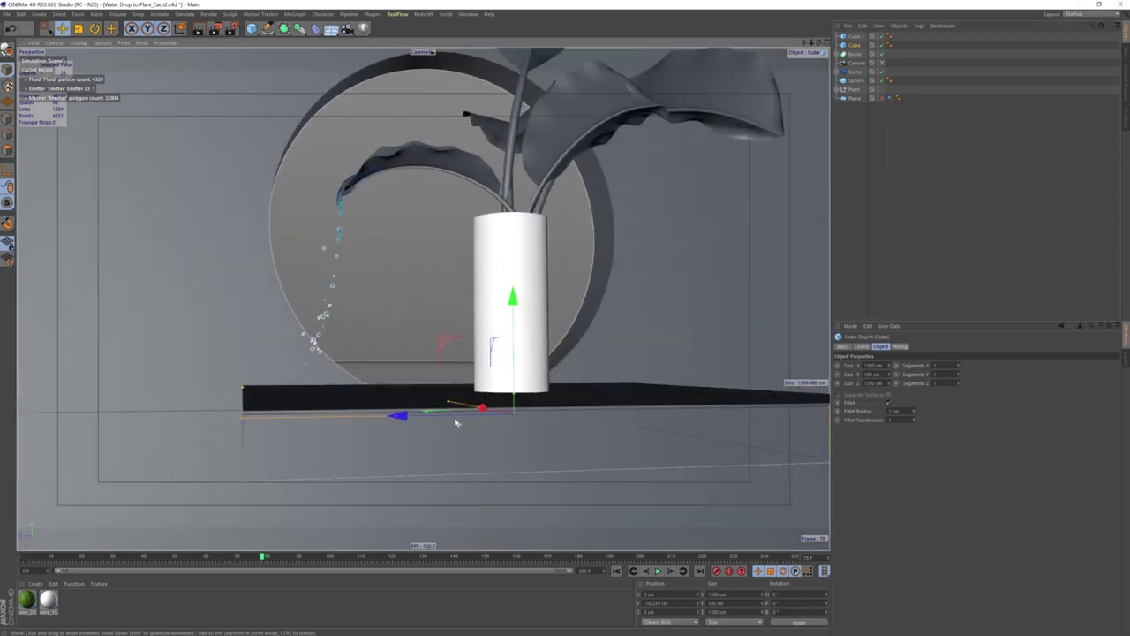
mouse_move(456, 423)
alt+mouse_down()
mouse_move(486, 429)
mouse_move(399, 425)
mouse_move(483, 413)
alt+mouse_up()
scroll(487, 429, down, 3)
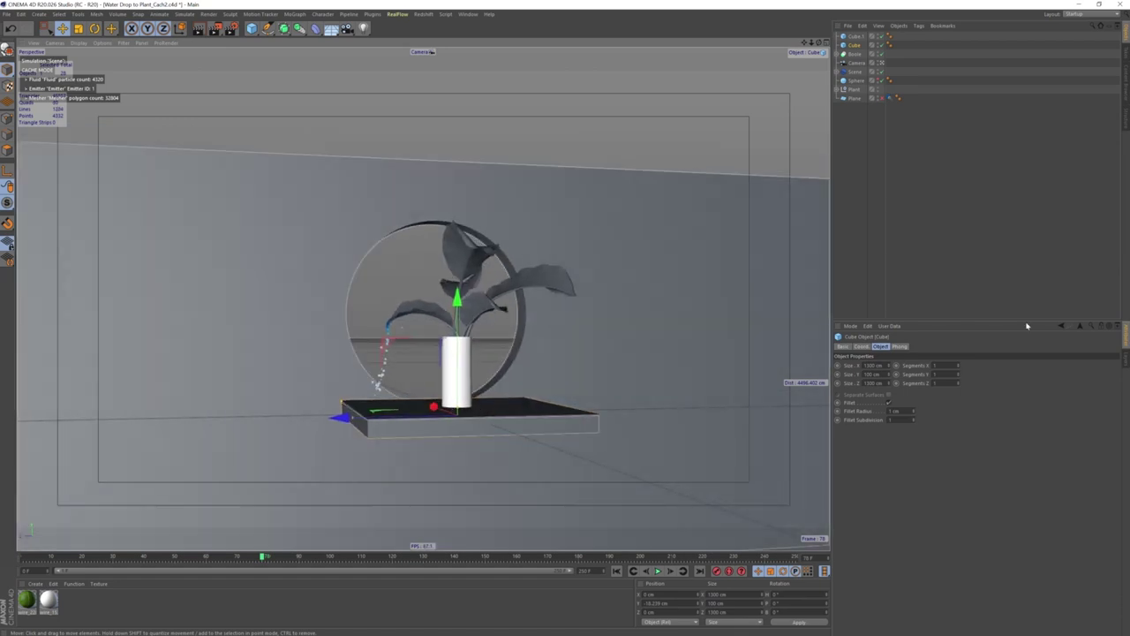
- Set the other cube's Size Y to 800 cm and drag it down below the slab
click(860, 36)
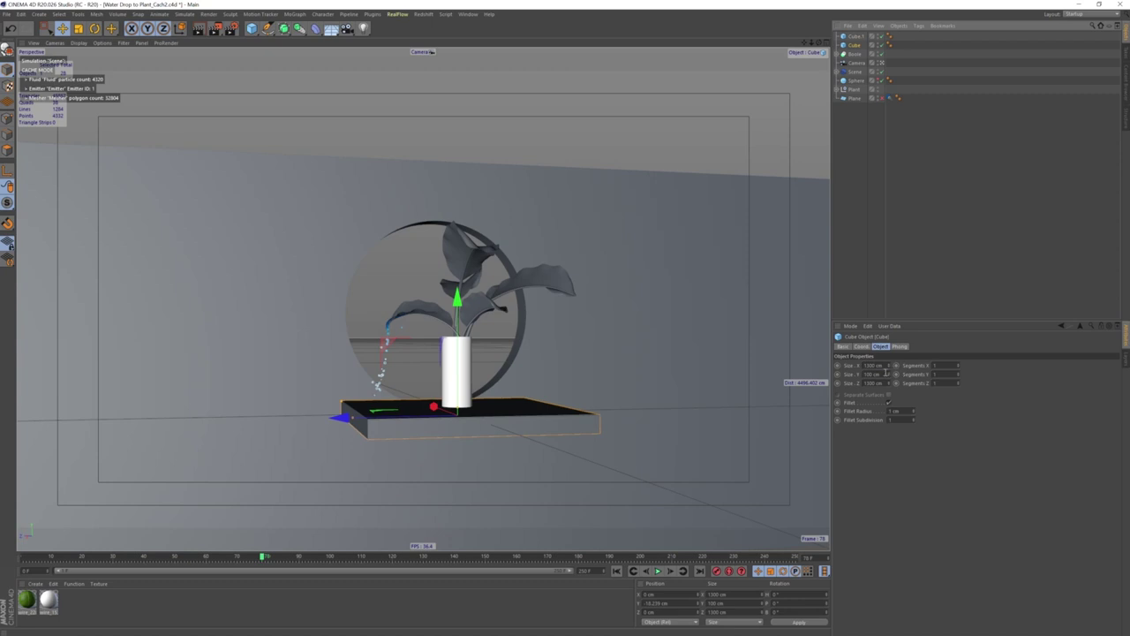
double_click(885, 374)
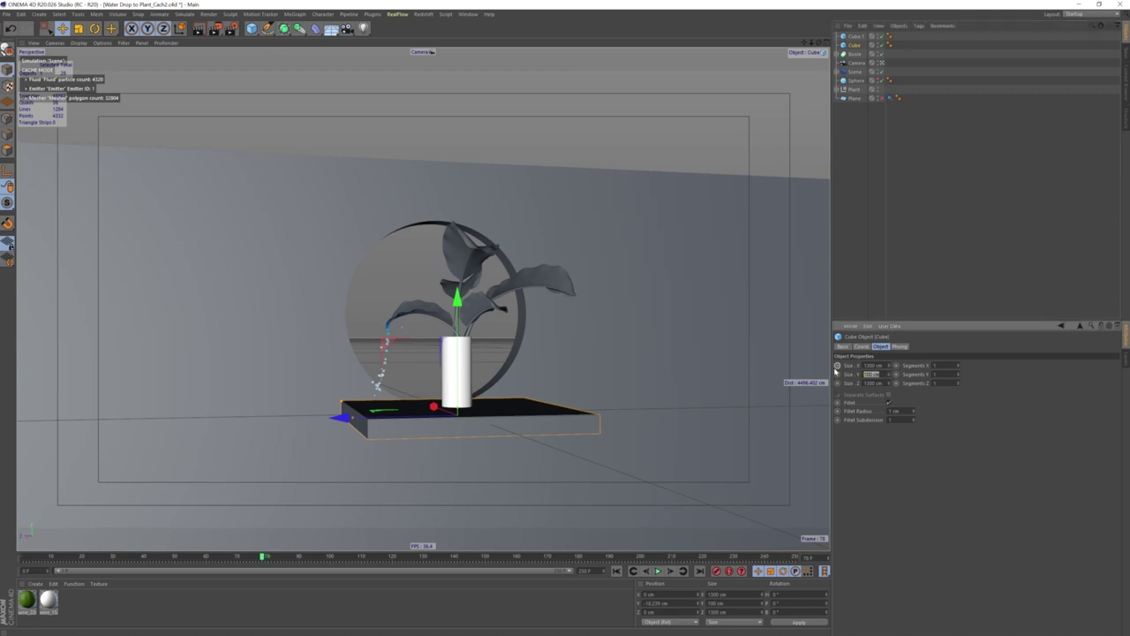
text(1000)
key(Return)
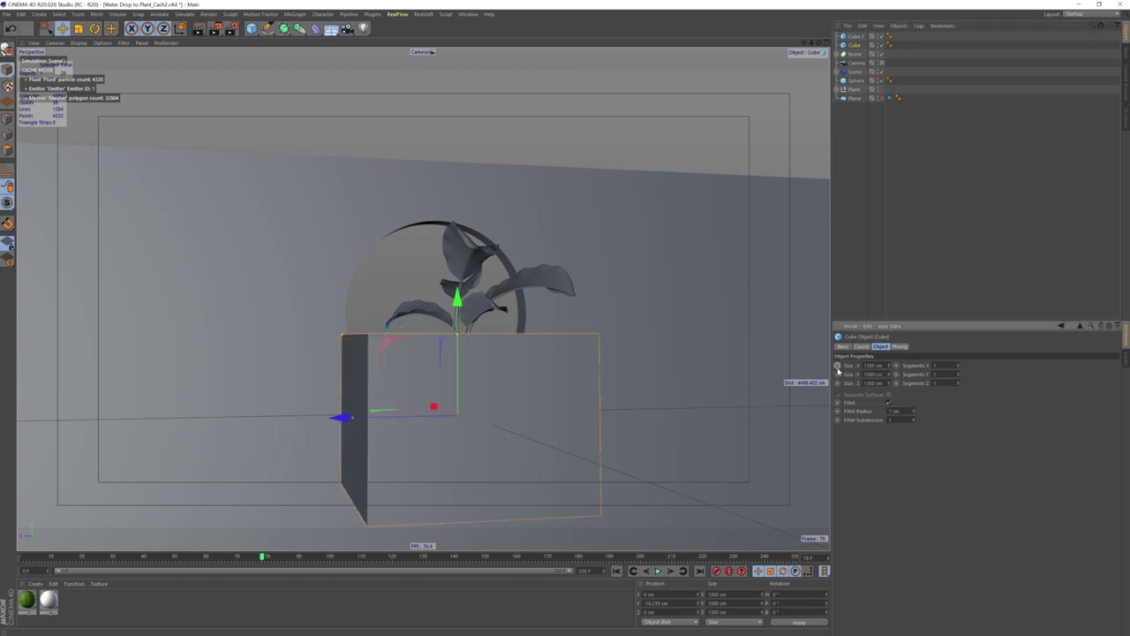
double_click(884, 373)
text(1)
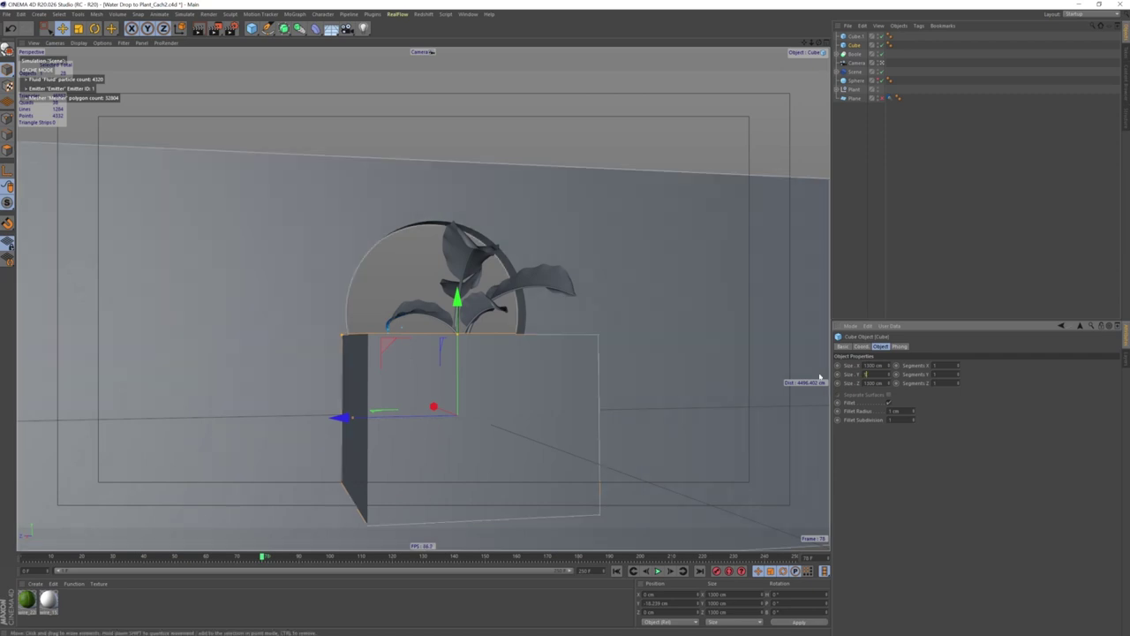
text(00)
key(Return)
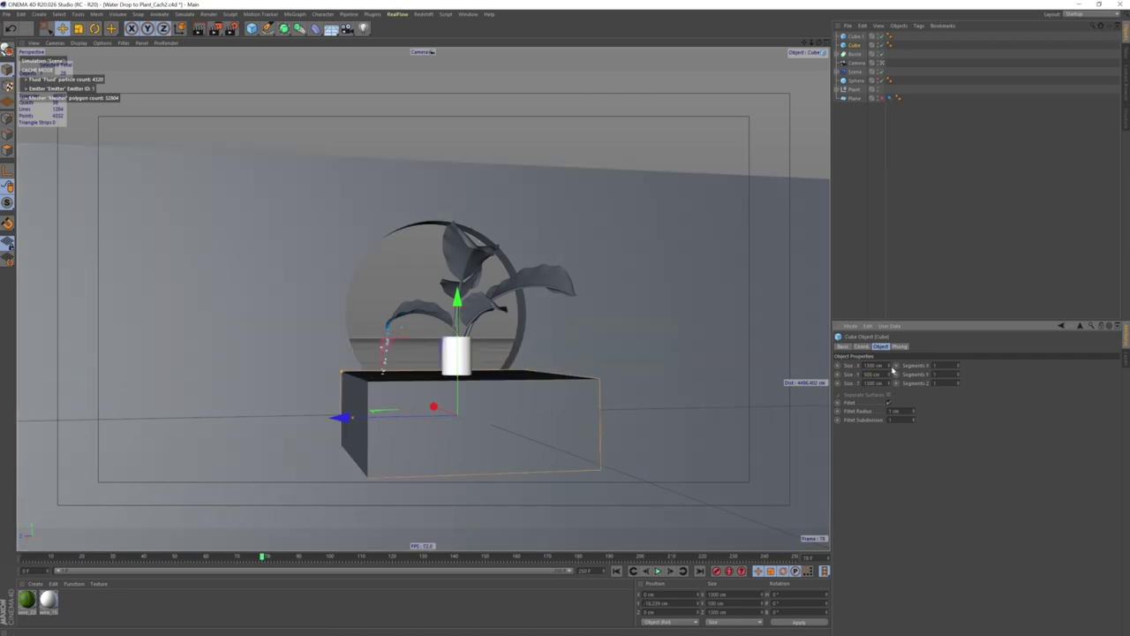
double_click(878, 374)
text(0)
key(Return)
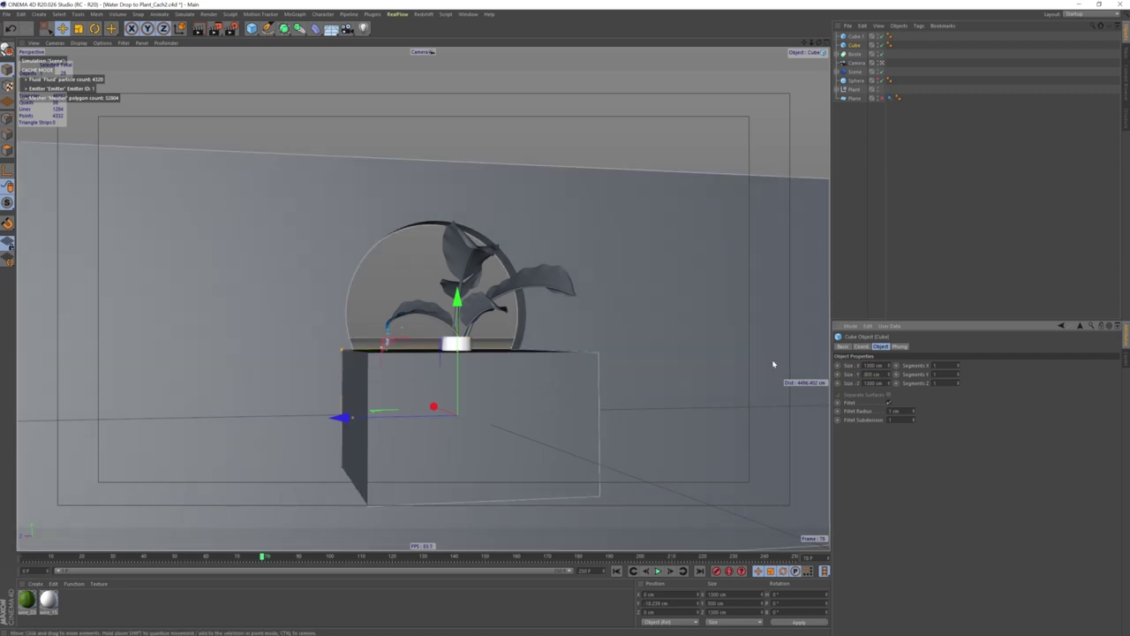
mouse_move(457, 300)
mouse_down()
mouse_move(469, 328)
mouse_move(585, 383)
mouse_up()
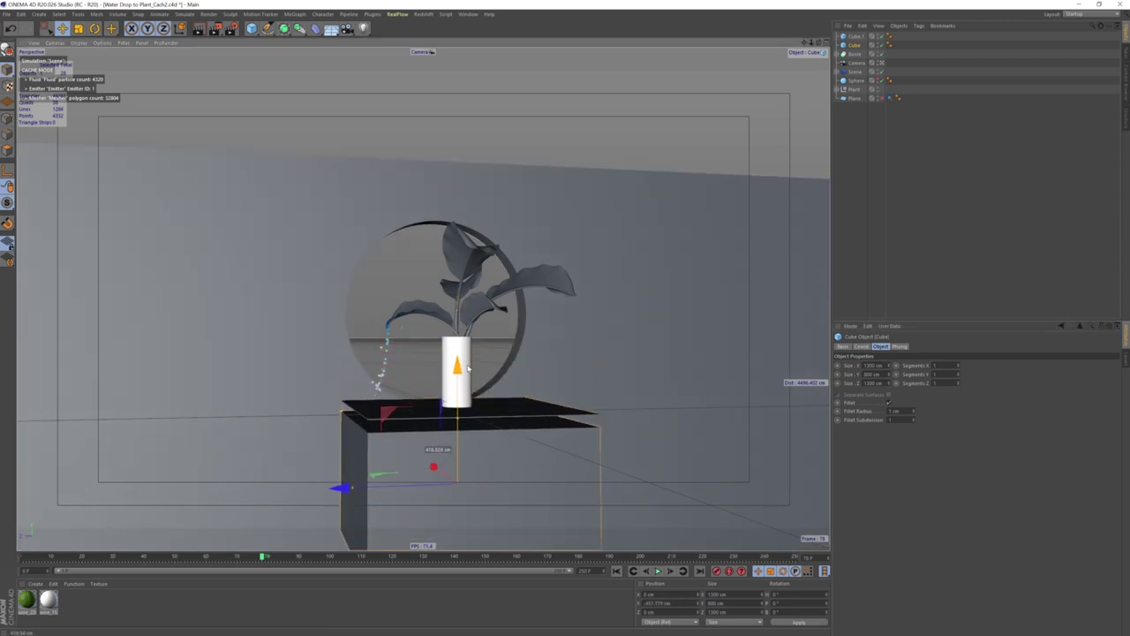
- In a zoomed front view, nudge the 800 cm block up until its top touches the slab
middle_click(697, 433)
middle_click(697, 432)
scroll(699, 440, up, 3)
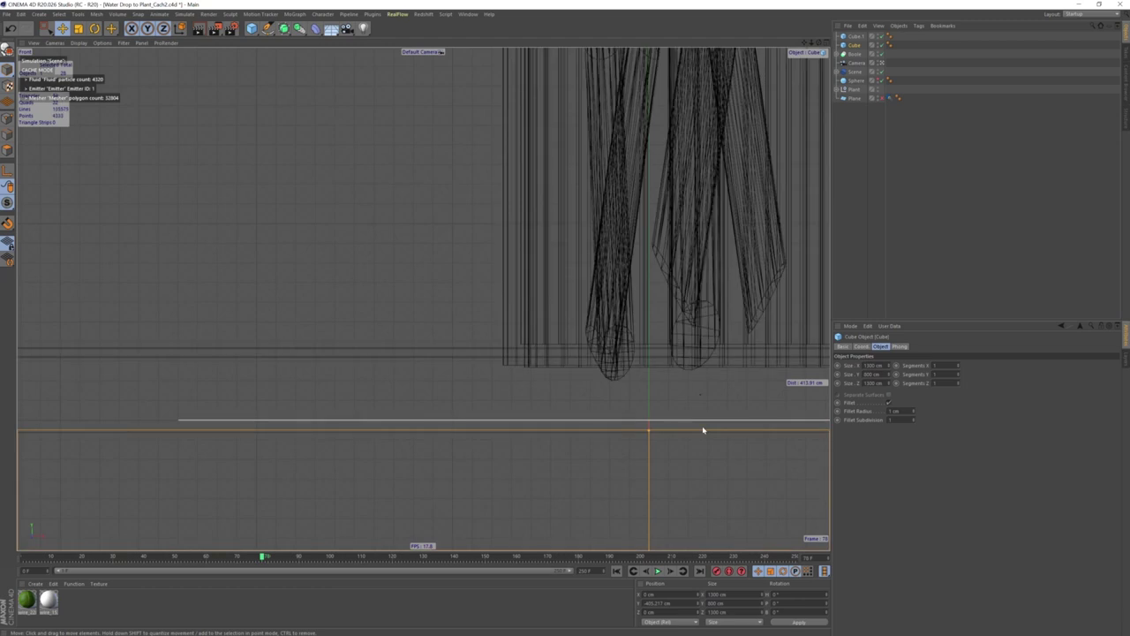
scroll(689, 433, up, 3)
scroll(662, 410, up, 2)
mouse_move(666, 391)
middle_down()
mouse_move(524, 259)
mouse_move(537, 306)
middle_up()
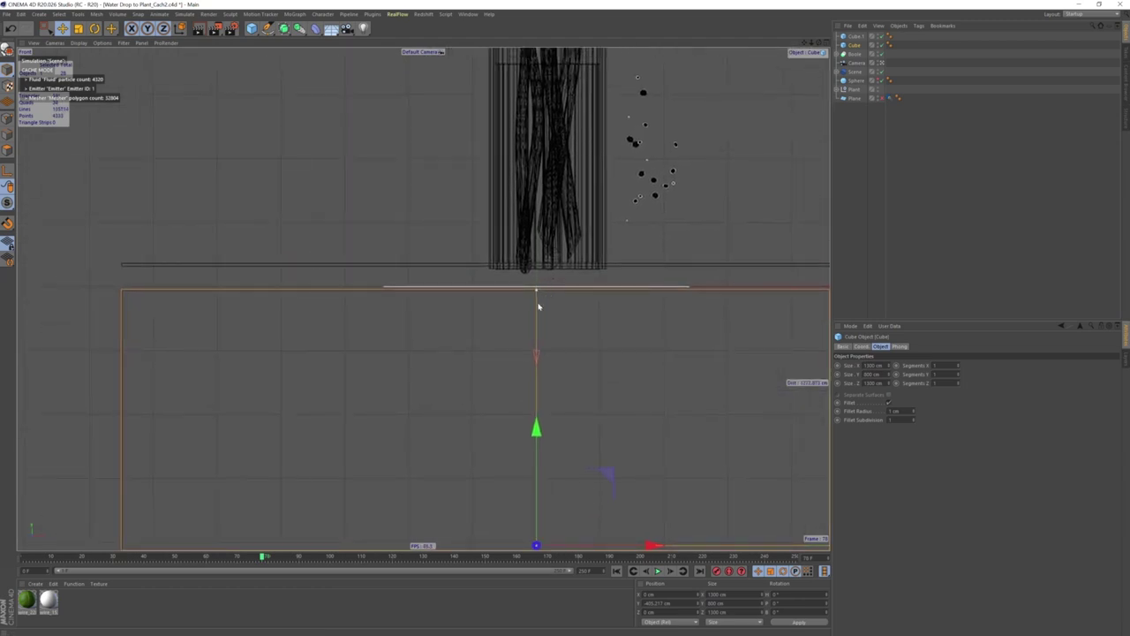
drag(536, 430, 533, 415)
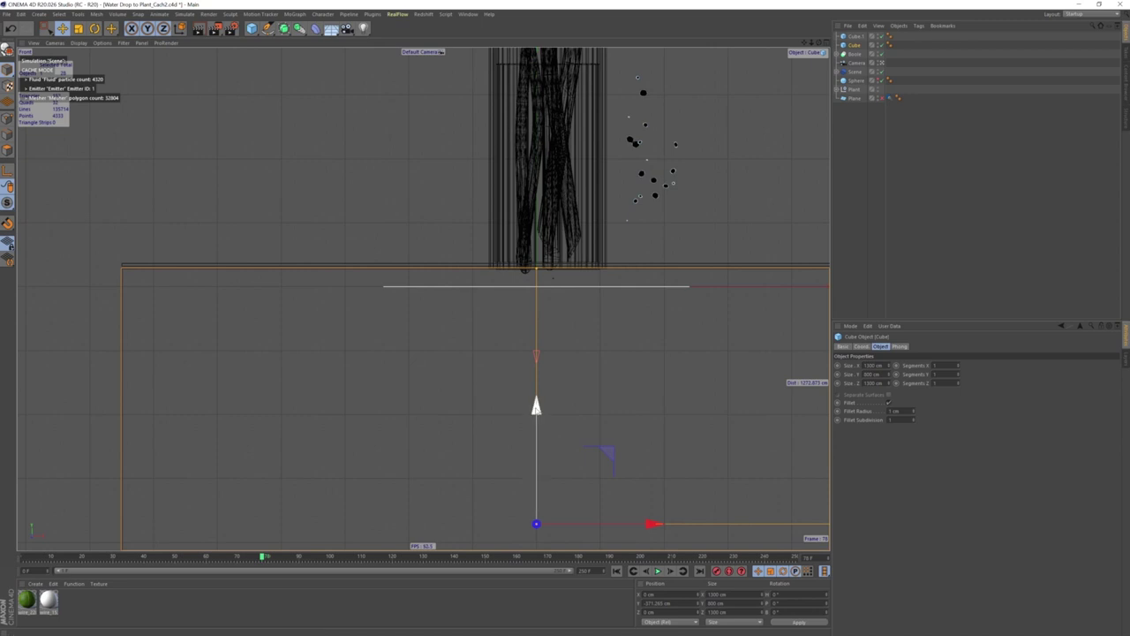
drag(536, 407, 536, 405)
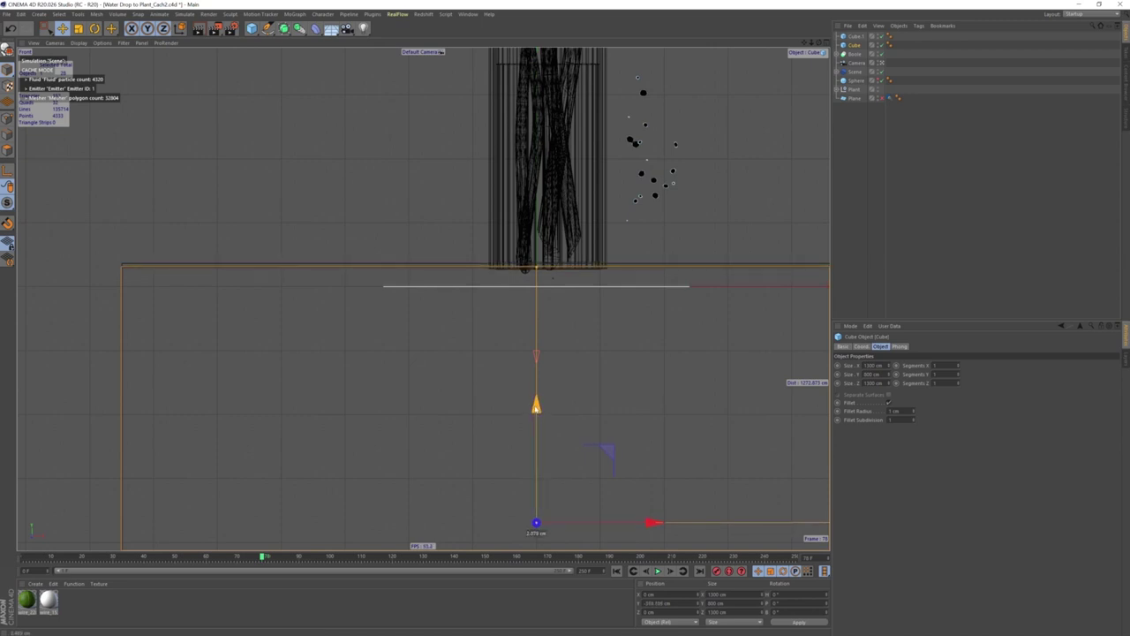
key(F5)
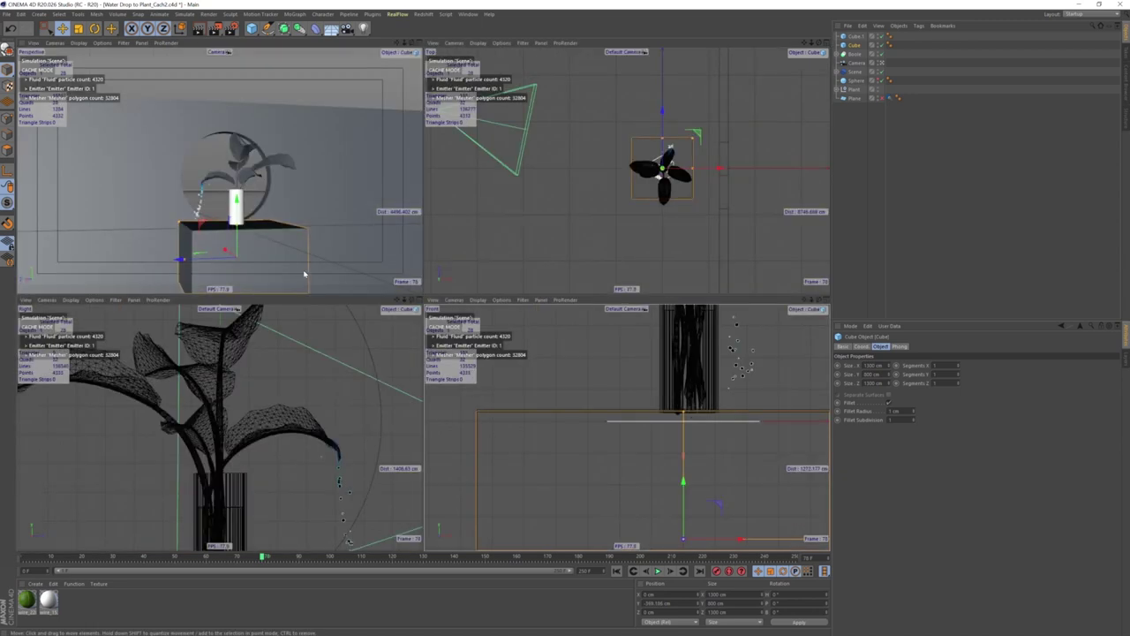
key(F1)
mouse_move(600, 392)
alt+mouse_down()
mouse_move(617, 428)
mouse_move(597, 391)
mouse_move(559, 402)
mouse_move(594, 389)
alt+mouse_up()
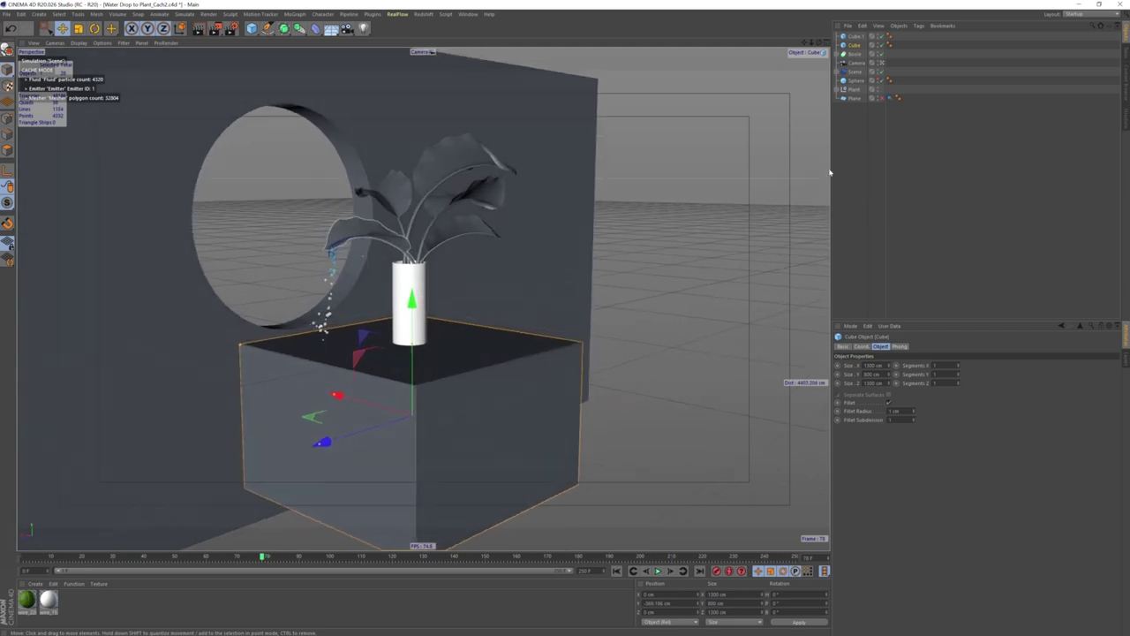
- Group the slab and block under a renamed Null with Alt+G
ctrl+click(855, 44)
key(alt+g)
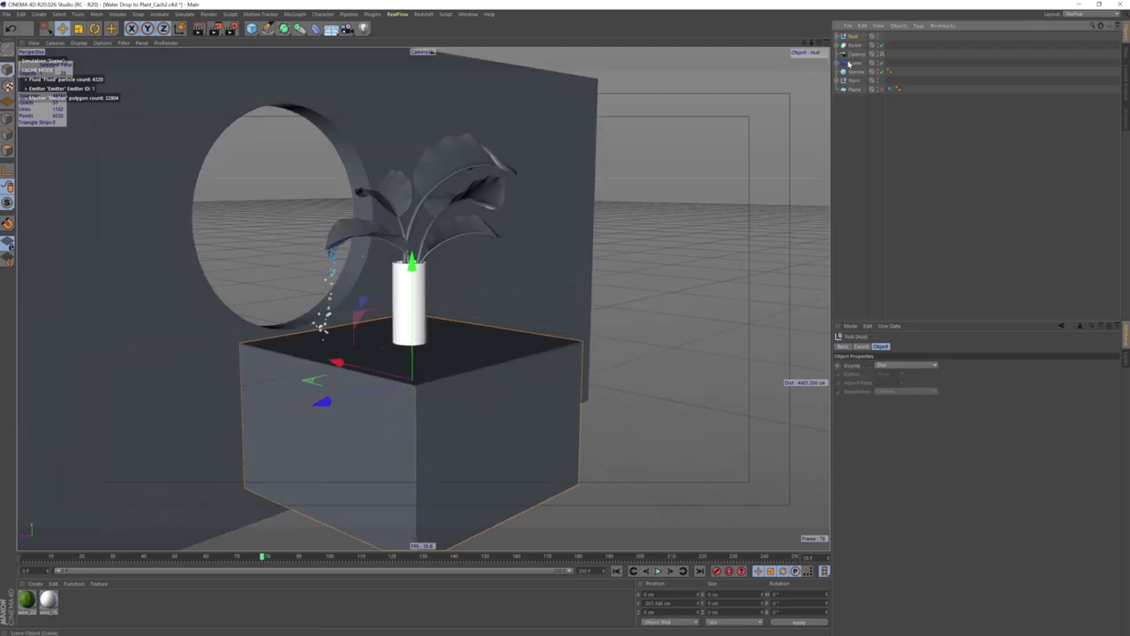
double_click(852, 36)
text(Cup)
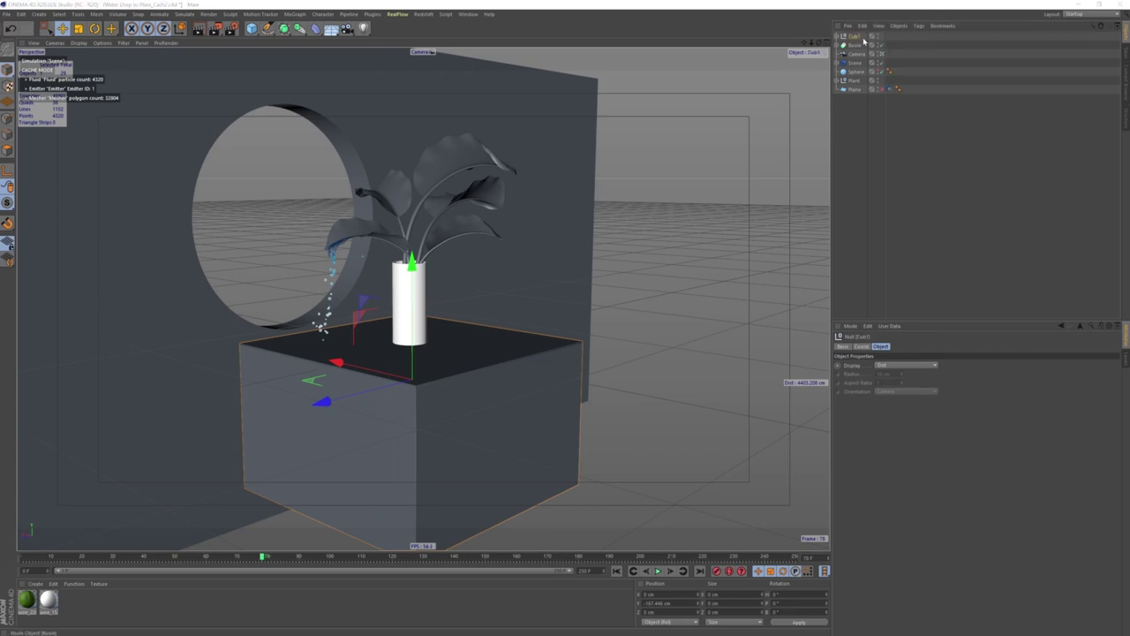
key(Return)
- Narrow both cubes inside the group to 300 cm wide
click(842, 40)
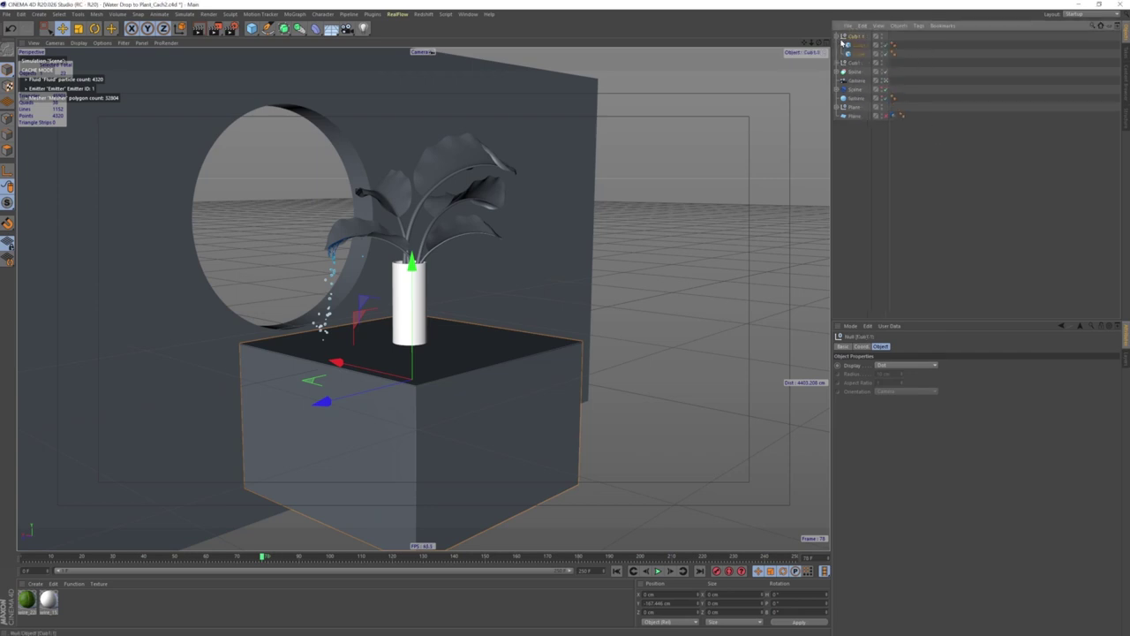
click(861, 45)
shift+click(856, 53)
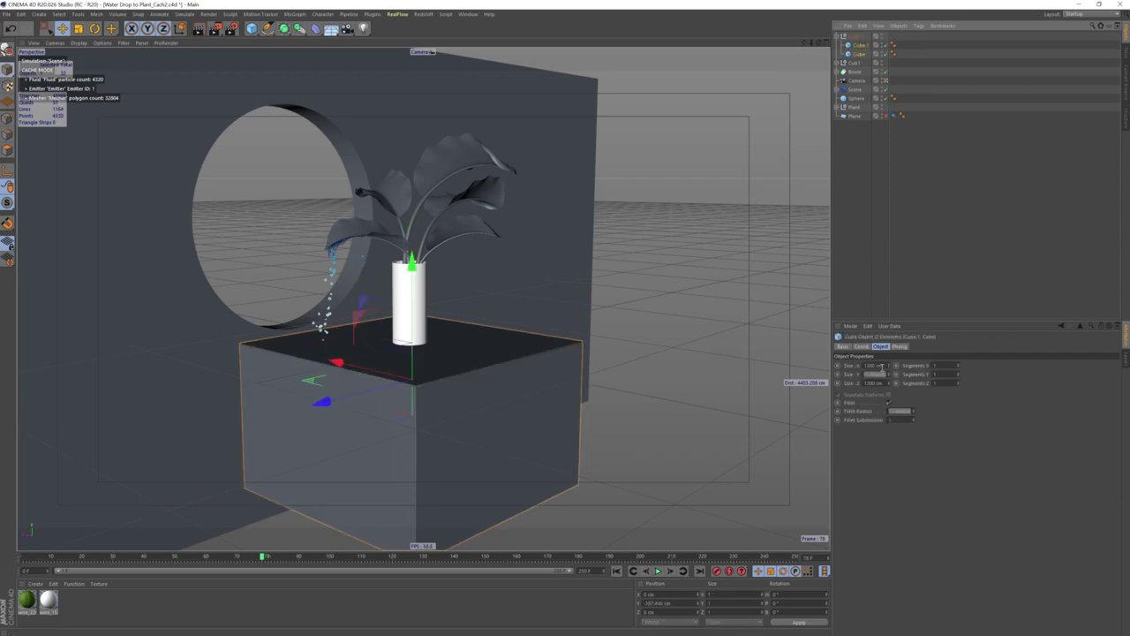
click(856, 371)
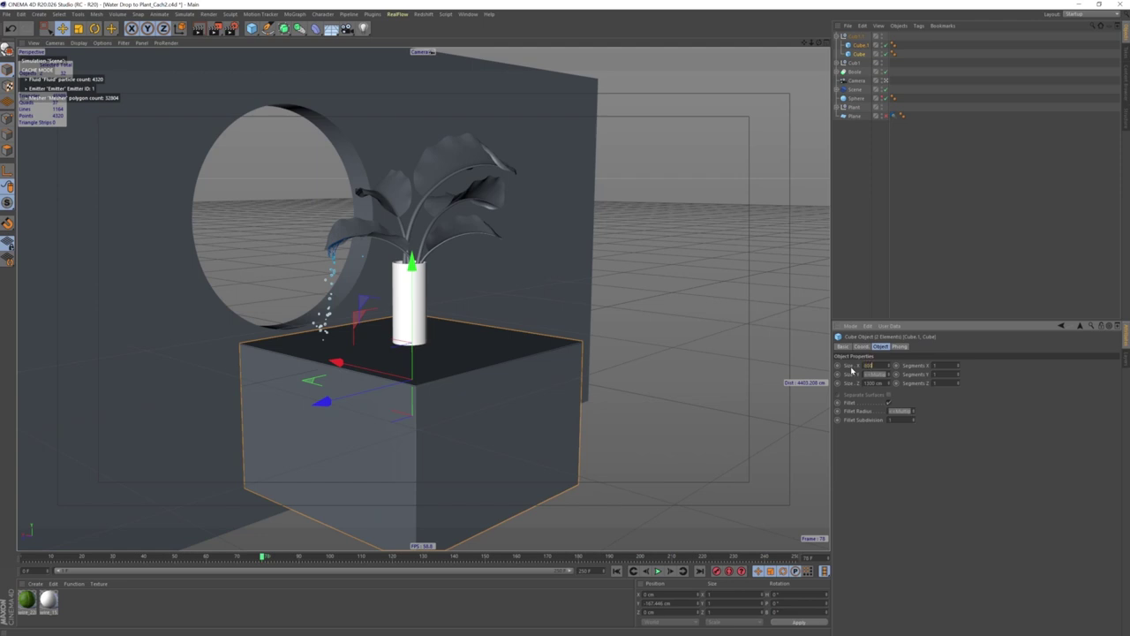
key(Return)
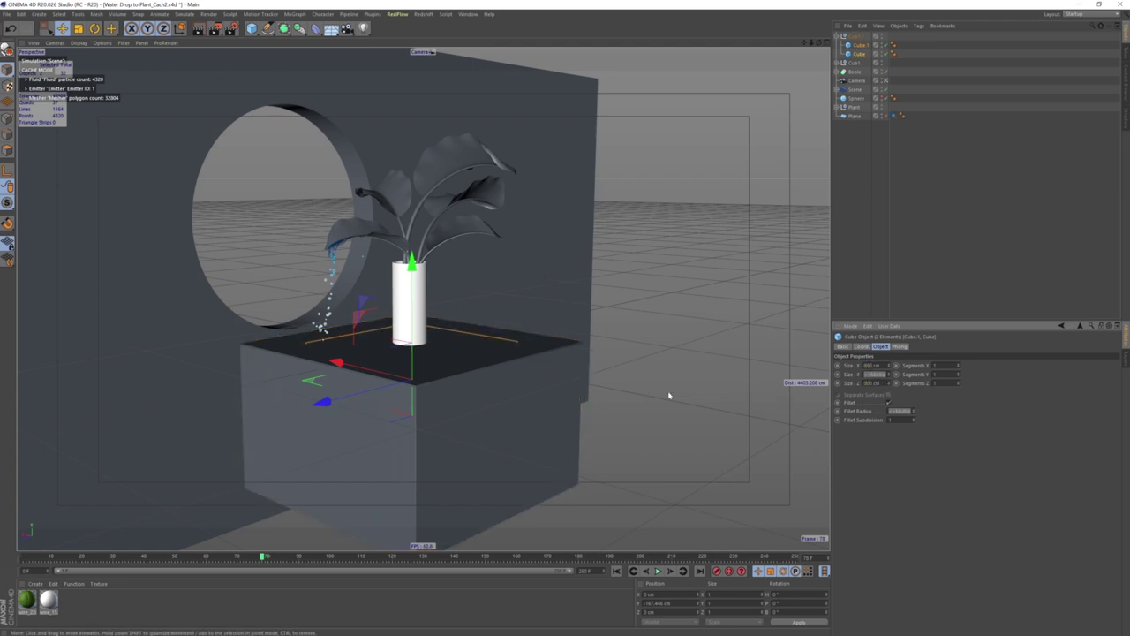
- Move the narrowed pair to the right and set the lower block's height to 500 cm
mouse_move(478, 373)
alt+mouse_down()
mouse_move(370, 362)
mouse_move(469, 404)
mouse_move(629, 436)
mouse_move(613, 449)
mouse_move(493, 423)
mouse_move(543, 424)
mouse_move(585, 407)
mouse_move(524, 416)
mouse_move(494, 450)
mouse_move(547, 446)
alt+mouse_up()
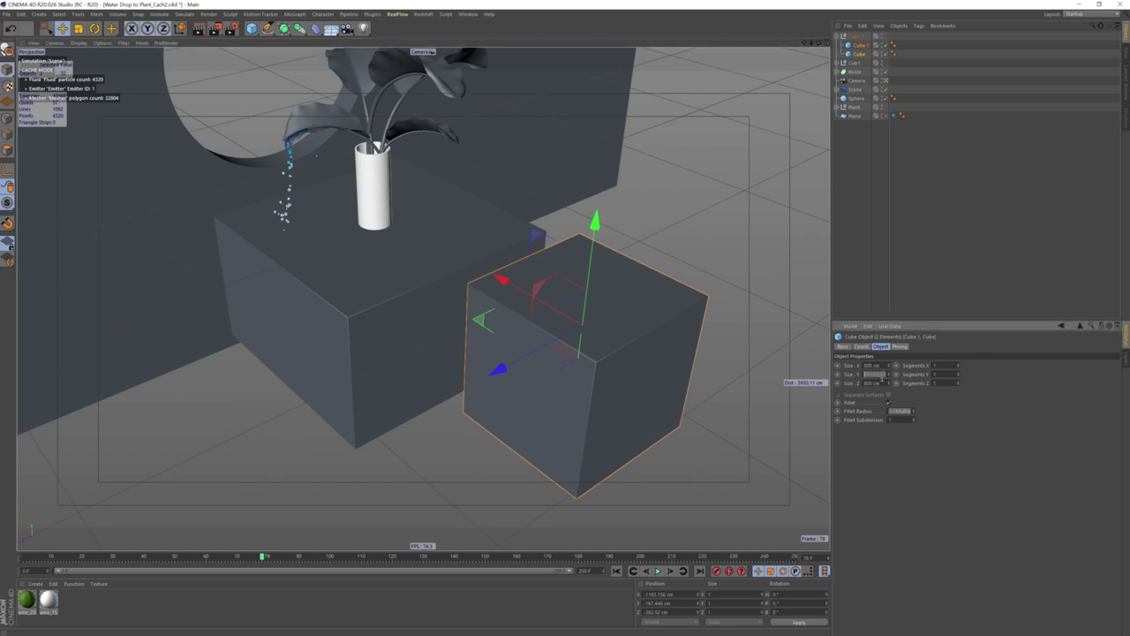
key(ctrl+z)
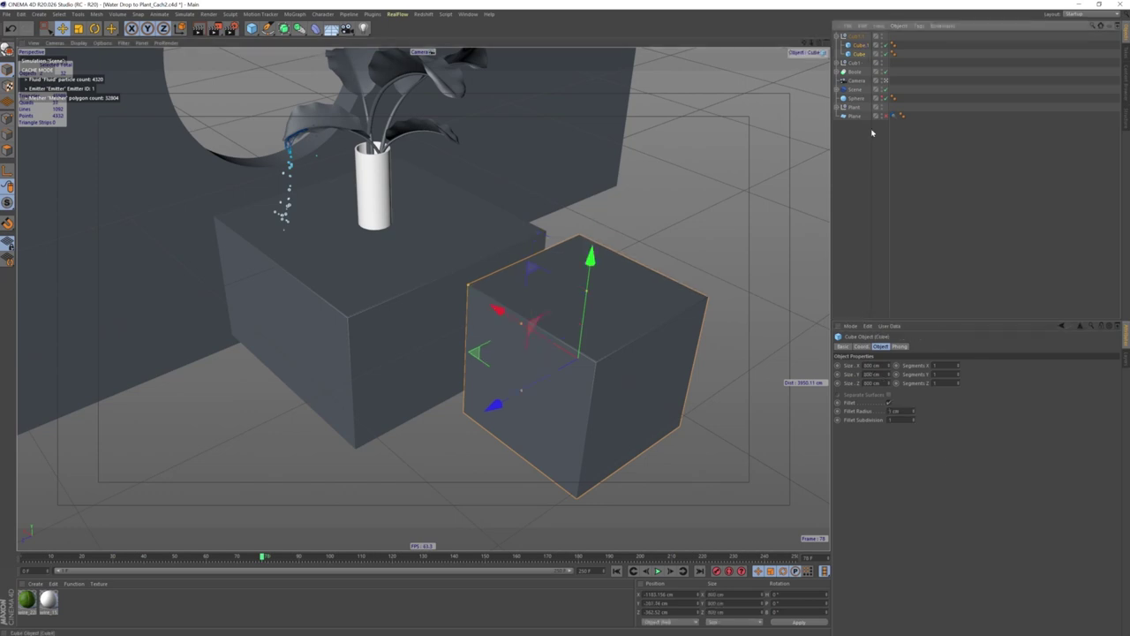
double_click(872, 373)
text(10)
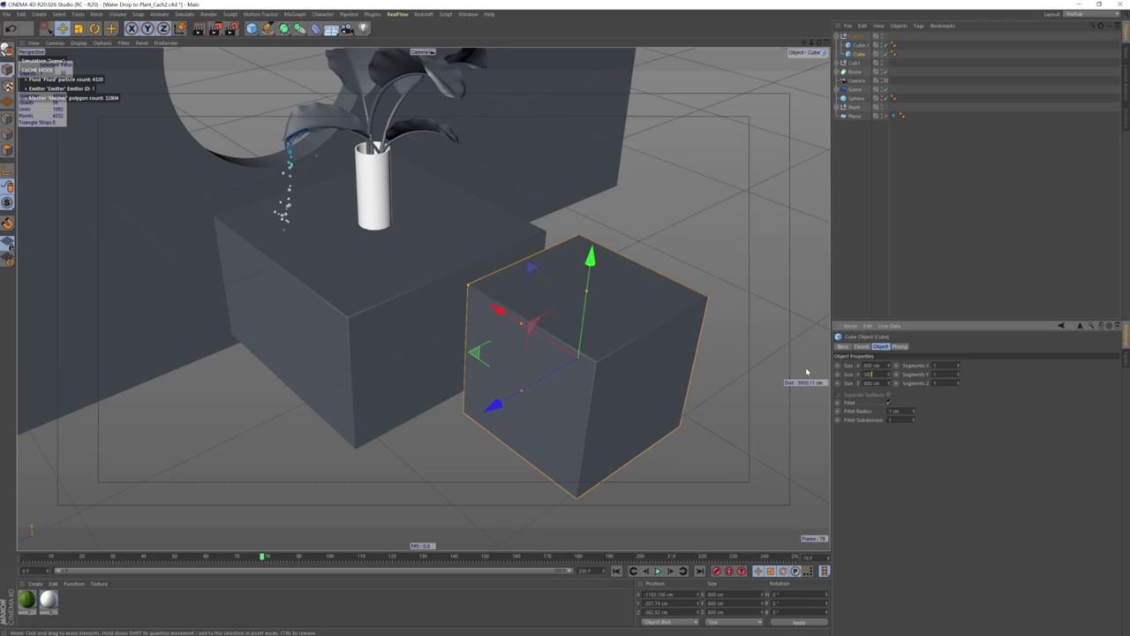
key(Return)
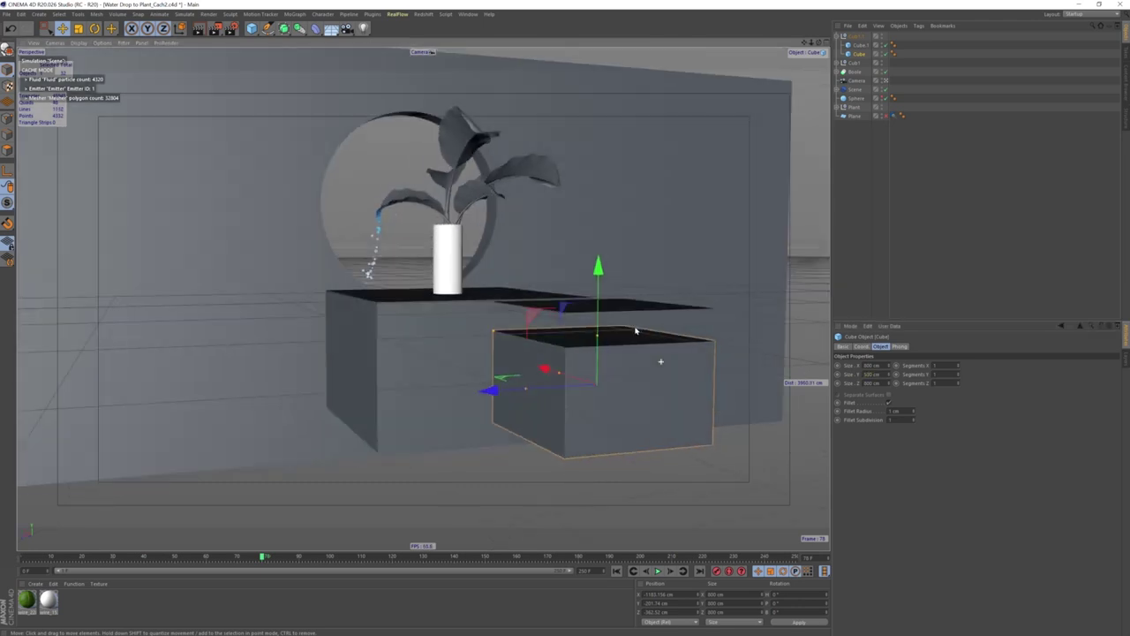
- In a zoomed front view, seat the thin slab flush on the 500 cm block's top
scroll(507, 340, up, 3)
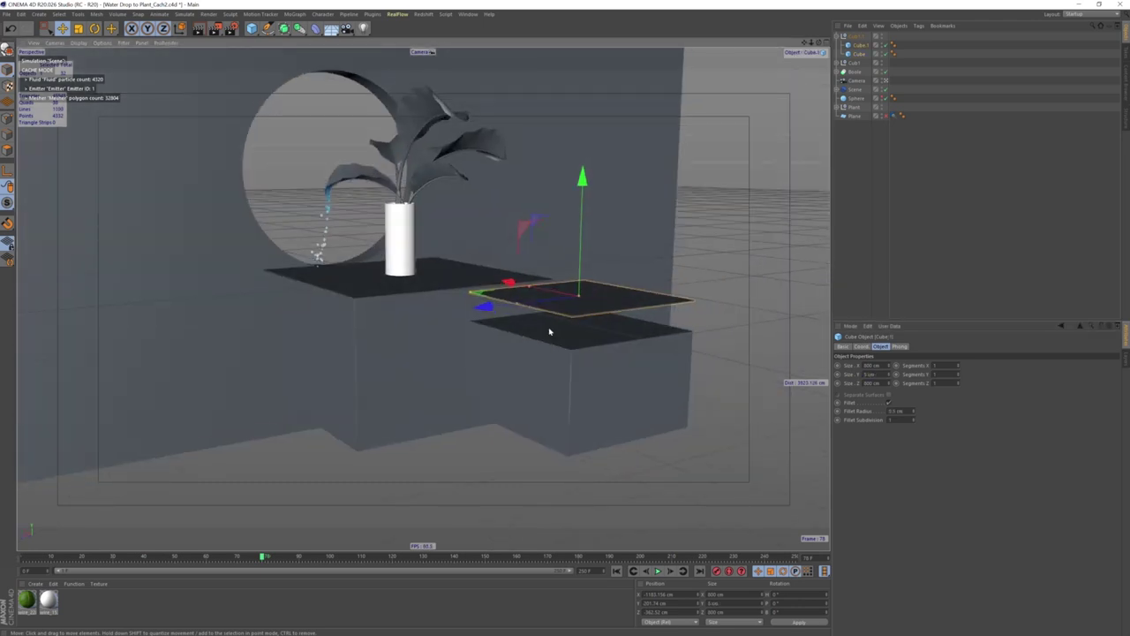
scroll(547, 323, up, 3)
scroll(574, 265, up, 3)
scroll(590, 166, up, 2)
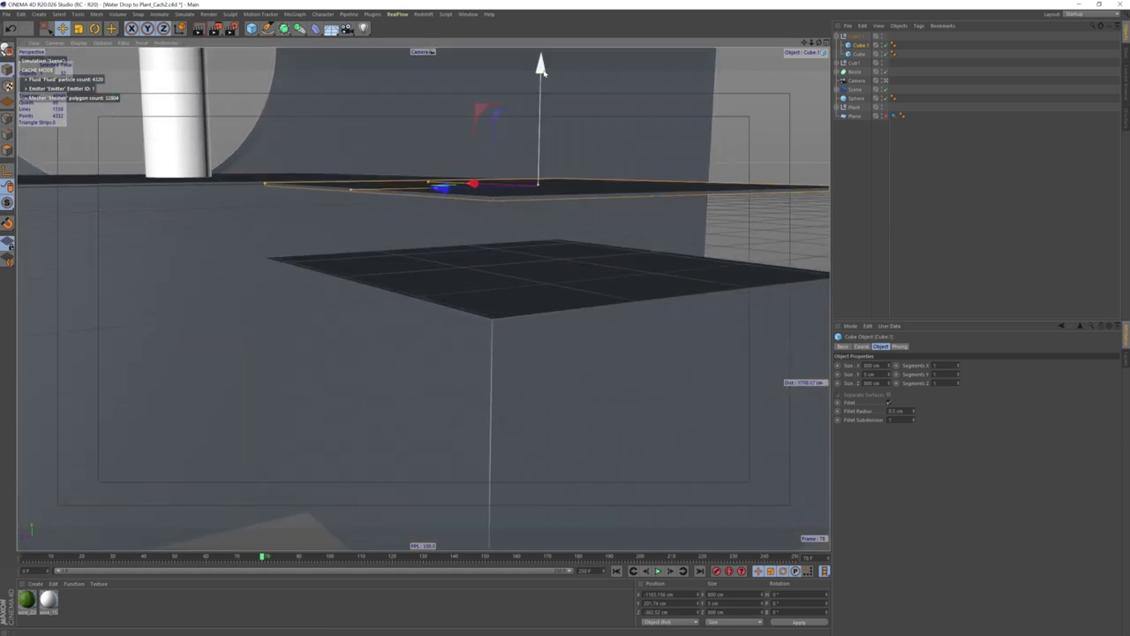
mouse_move(590, 166)
alt+mouse_down()
mouse_move(517, 144)
mouse_move(521, 262)
mouse_move(586, 229)
mouse_move(571, 139)
mouse_move(550, 291)
mouse_move(522, 276)
alt+mouse_up()
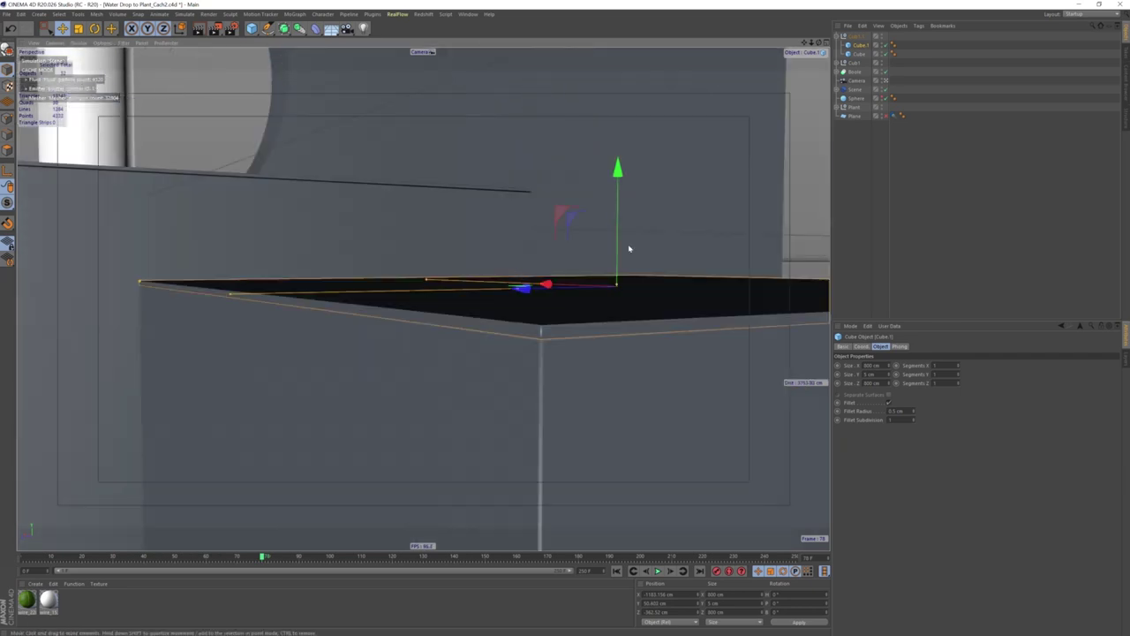
middle_click(606, 277)
middle_click(674, 445)
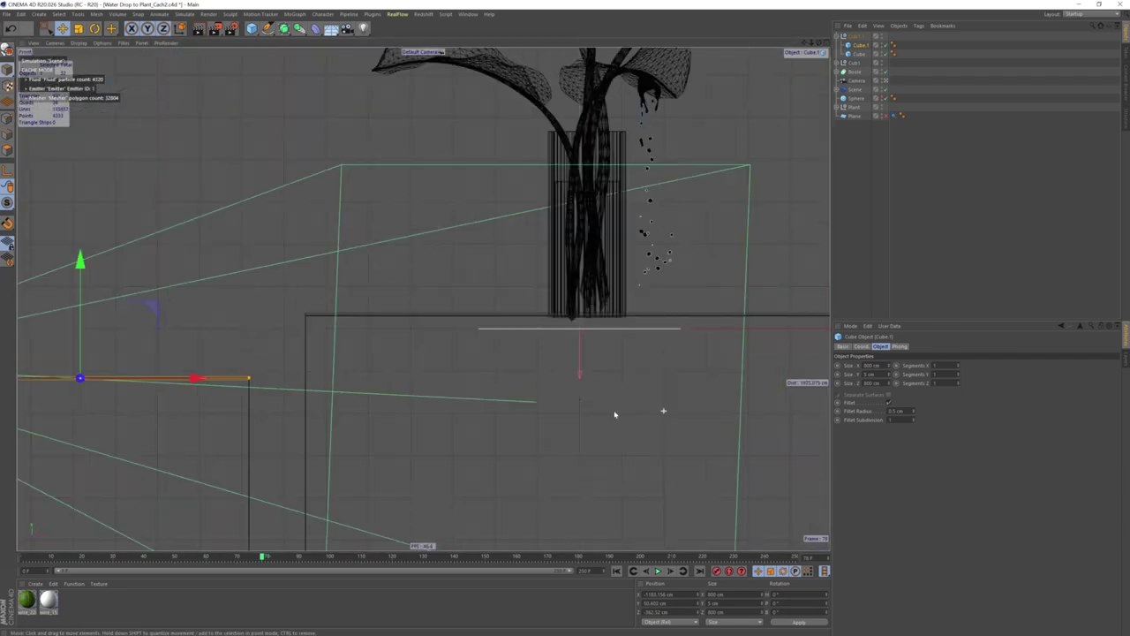
scroll(617, 412, down, 3)
scroll(628, 355, up, 3)
scroll(427, 336, up, 2)
scroll(445, 336, up, 2)
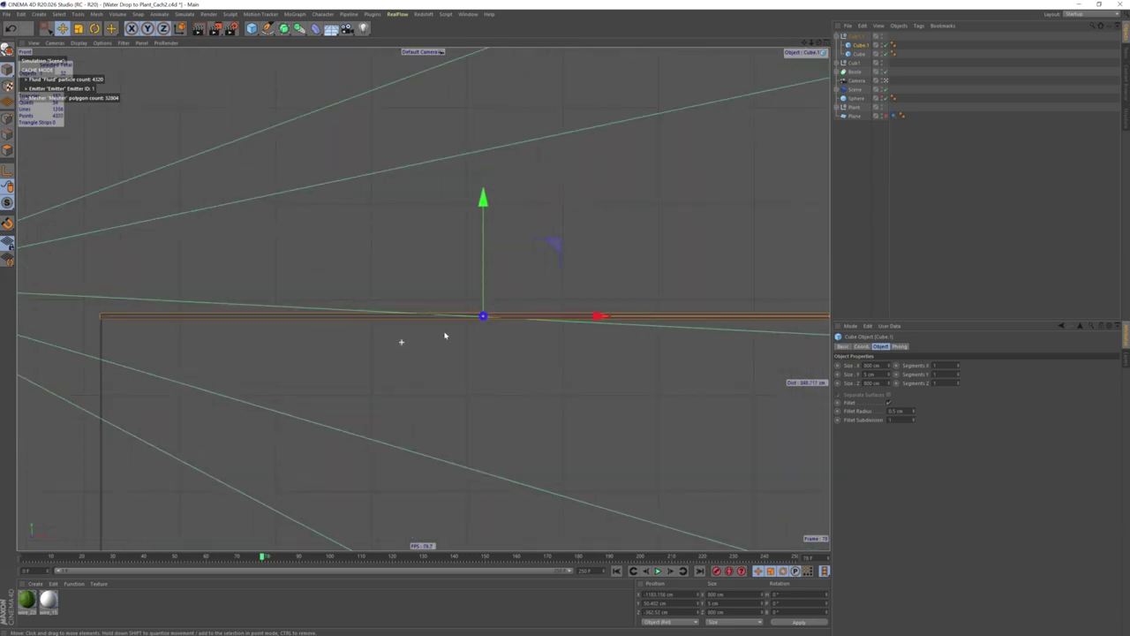
scroll(445, 336, up, 2)
scroll(529, 313, up, 2)
scroll(680, 229, up, 2)
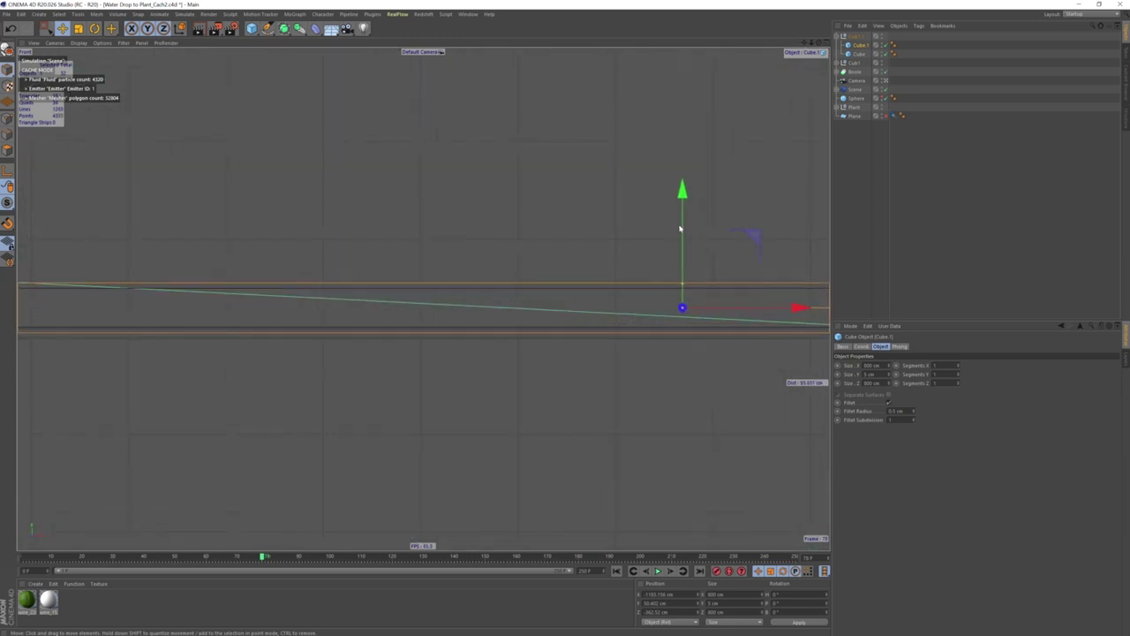
mouse_move(679, 230)
mouse_down()
mouse_move(686, 204)
mouse_move(687, 232)
mouse_up()
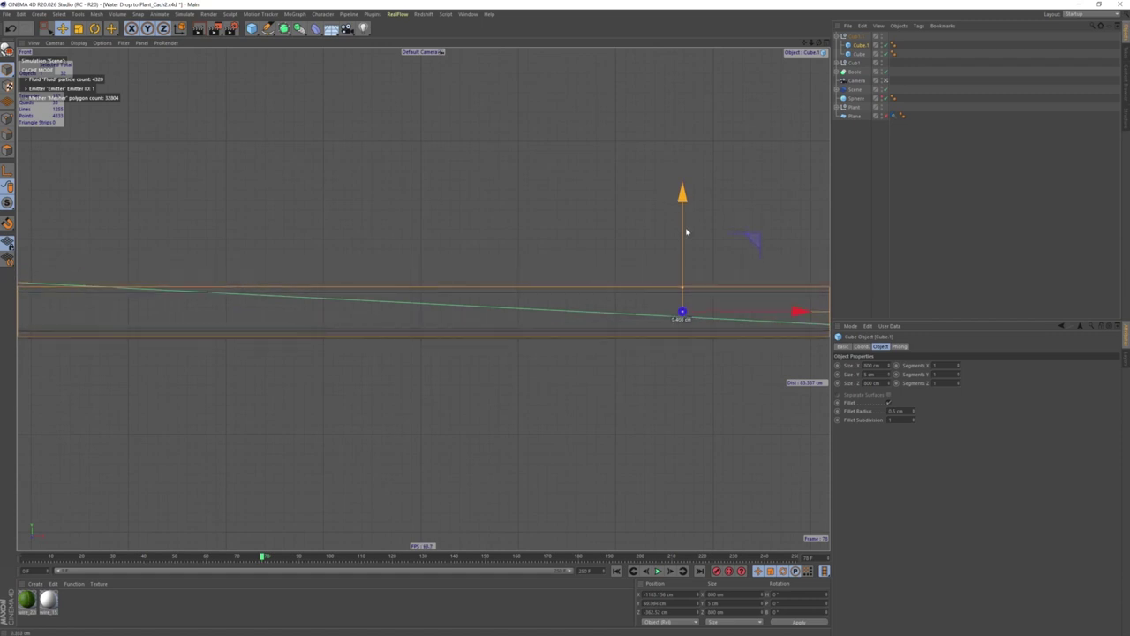
- Return to the perspective view, orbit over the new pedestal and frame the whole scene
scroll(552, 268, down, 3)
scroll(518, 277, down, 3)
middle_click(505, 275)
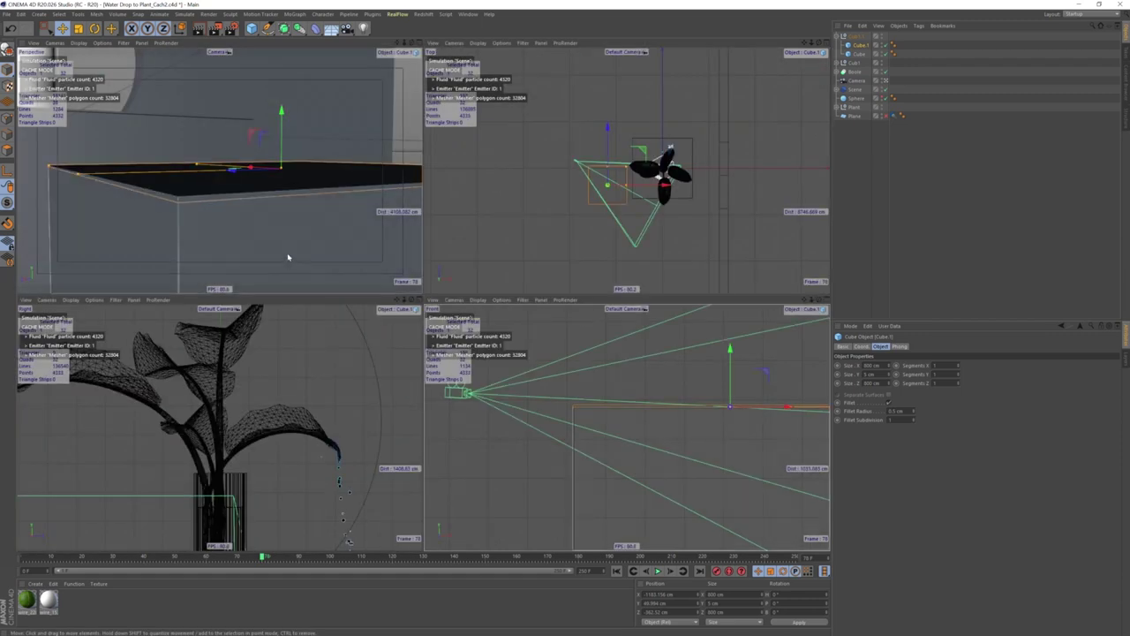
middle_click(288, 257)
alt+drag(404, 298, 429, 330)
scroll(434, 336, down, 3)
scroll(398, 313, down, 3)
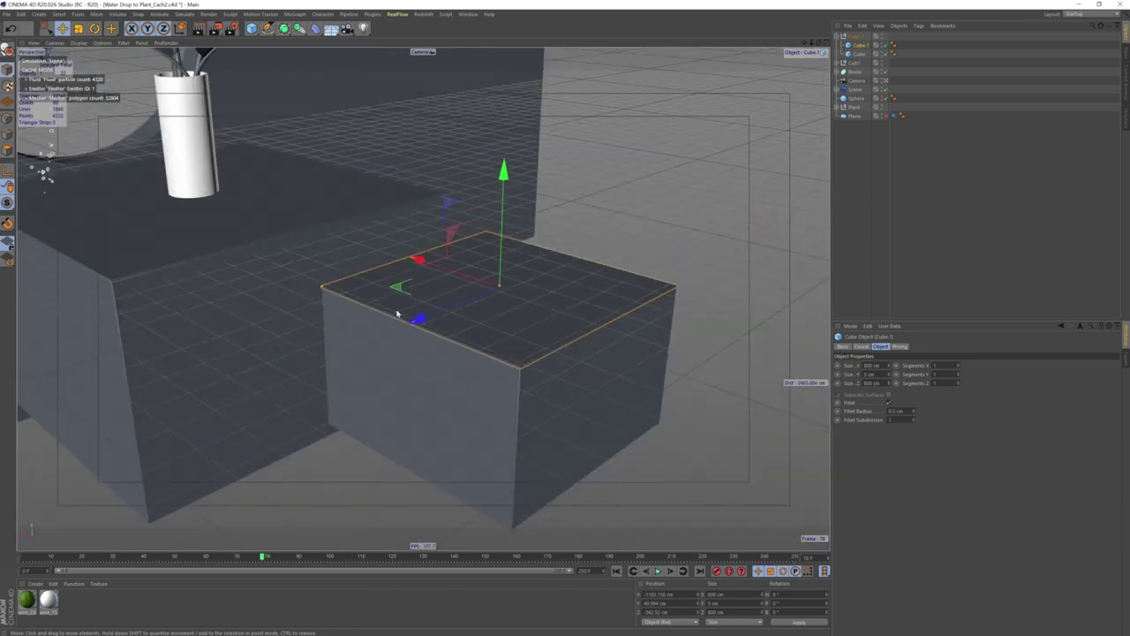
key(ctrl+shift+z)
key(ctrl+shift+z)
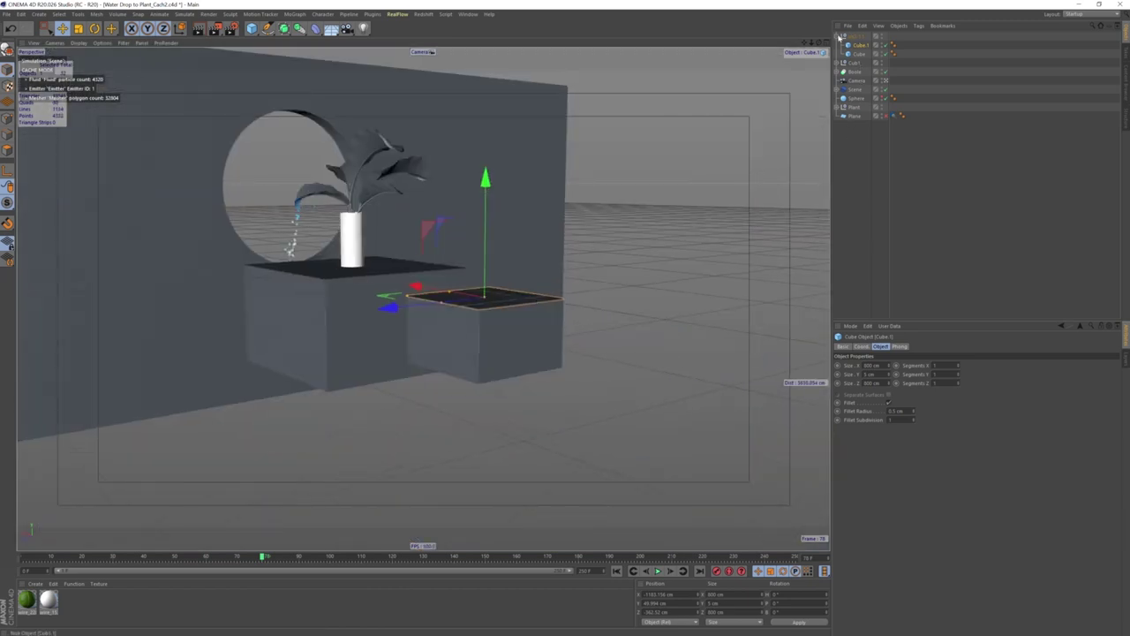
- Lower the Cubi.1 group in the front view to about -215 cm in Y
click(838, 38)
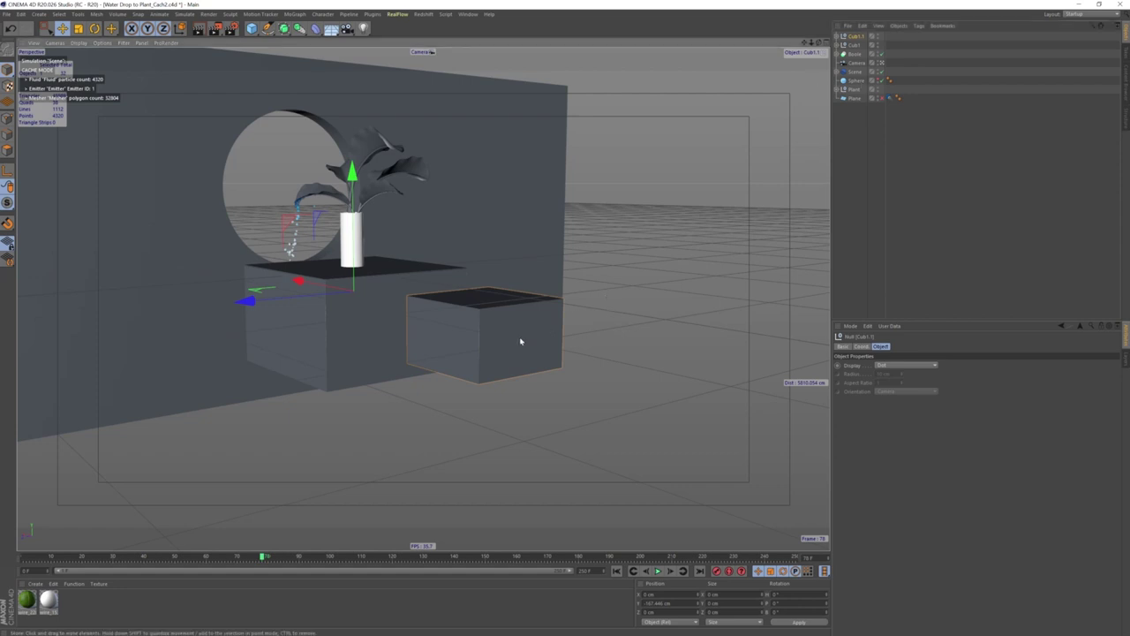
alt+drag(520, 338, 635, 238)
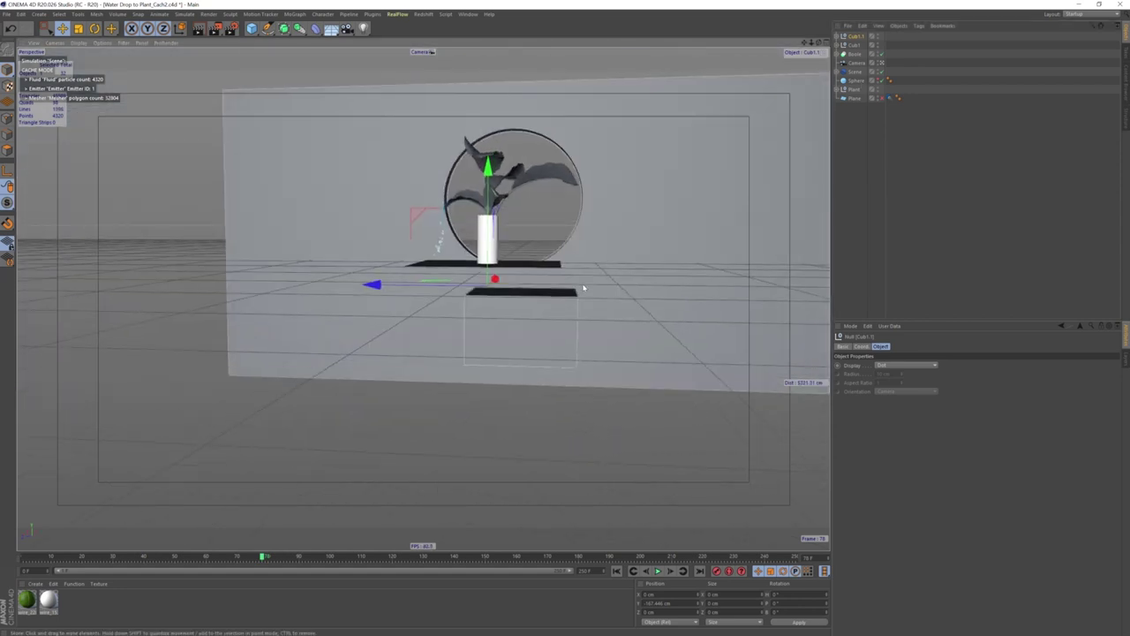
middle_click(636, 238)
scroll(661, 434, down, 2)
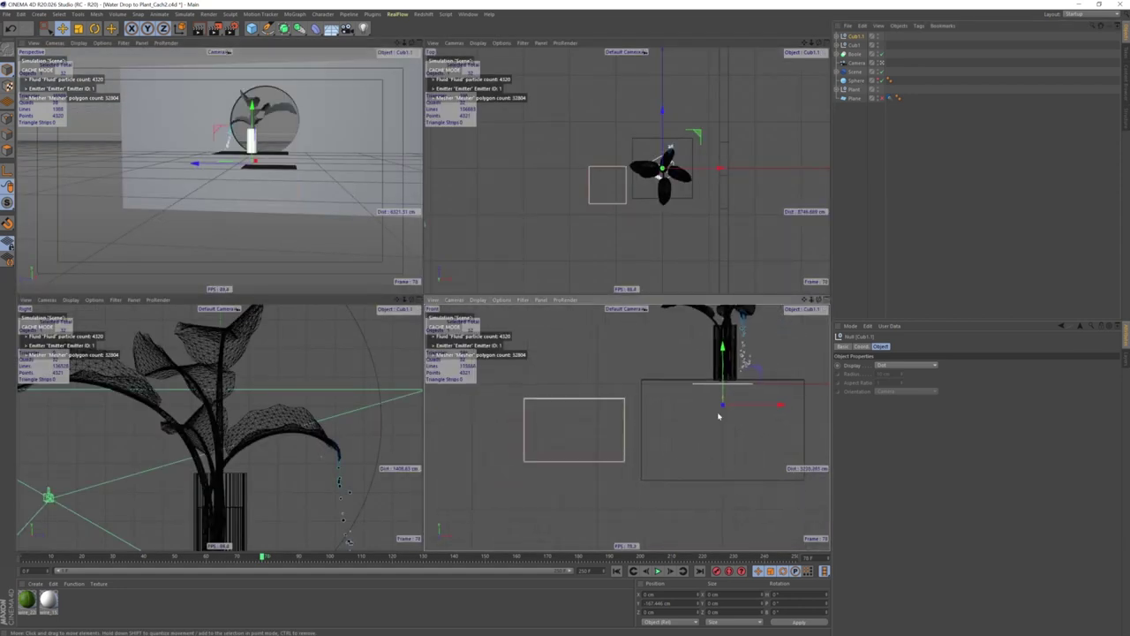
scroll(680, 406, down, 1)
drag(695, 387, 700, 392)
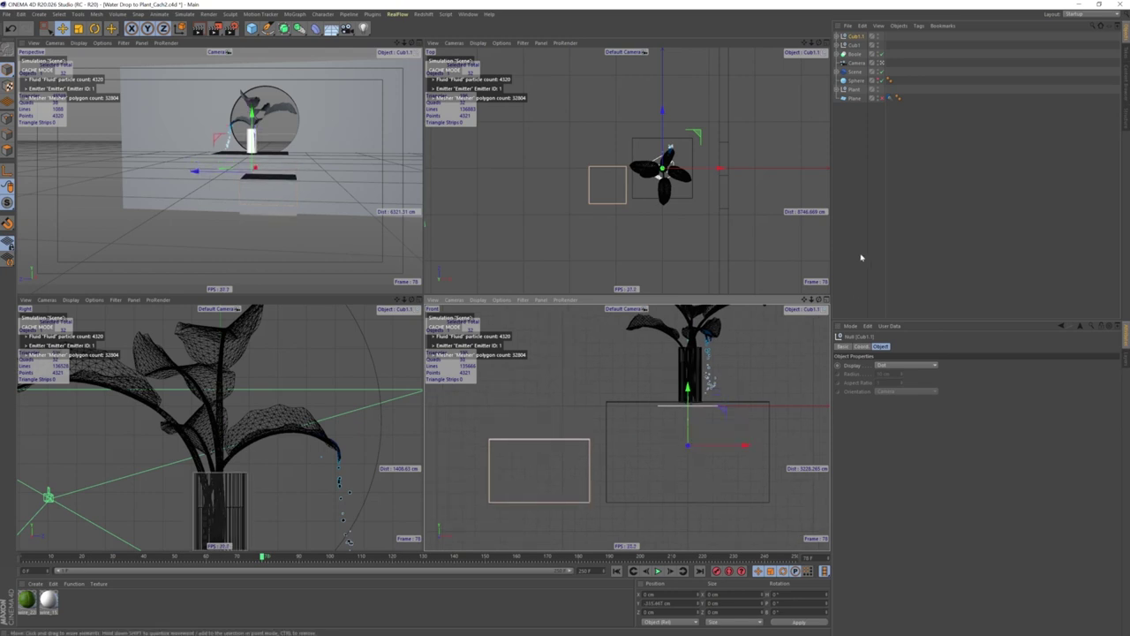
middle_click(351, 227)
scroll(524, 349, up, 3)
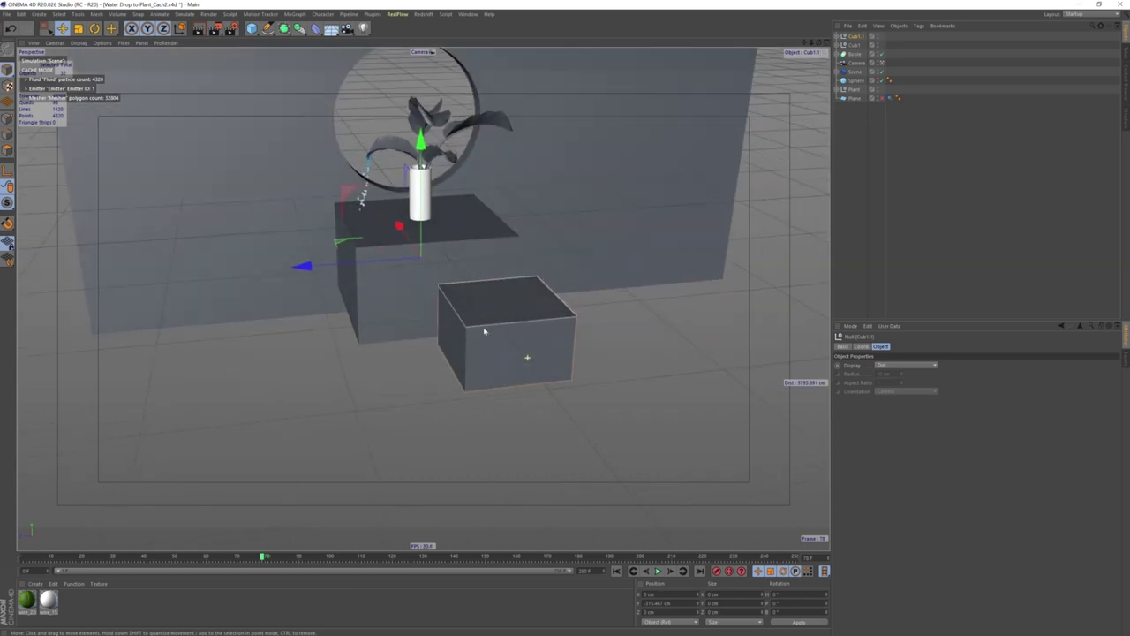
- Duplicate the Cubi.1 group, slide the copy left of the table, and select its Cube child
key(ctrl+c)
key(ctrl+v)
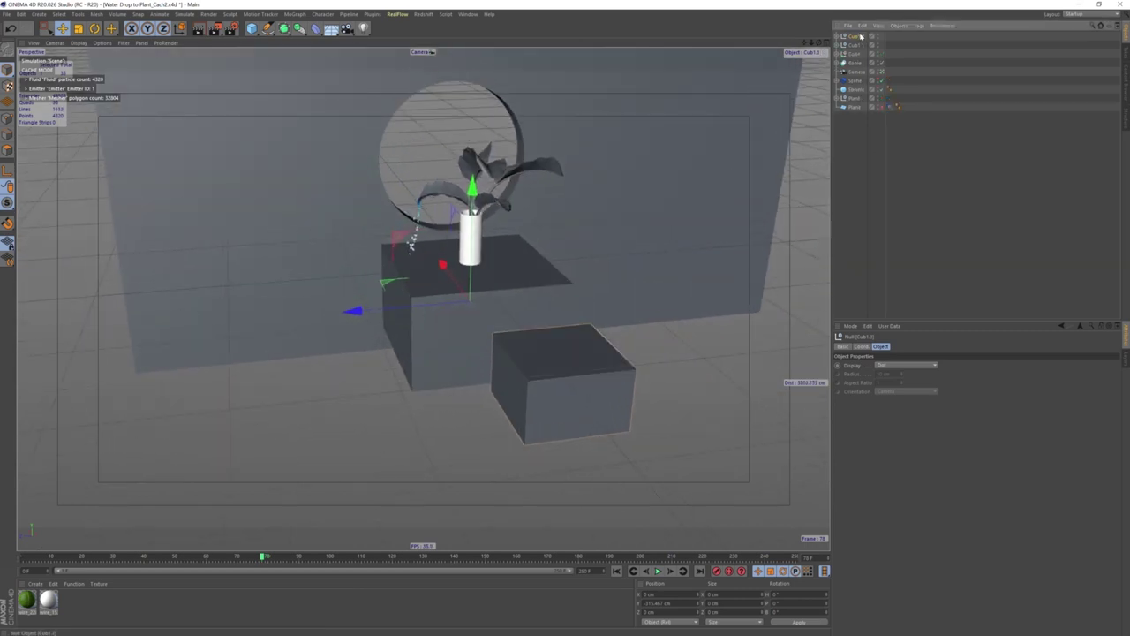
mouse_move(356, 312)
mouse_down()
mouse_move(162, 338)
mouse_move(195, 338)
mouse_up()
mouse_move(262, 346)
alt+mouse_down()
mouse_move(295, 328)
mouse_move(282, 331)
mouse_move(328, 336)
alt+mouse_up()
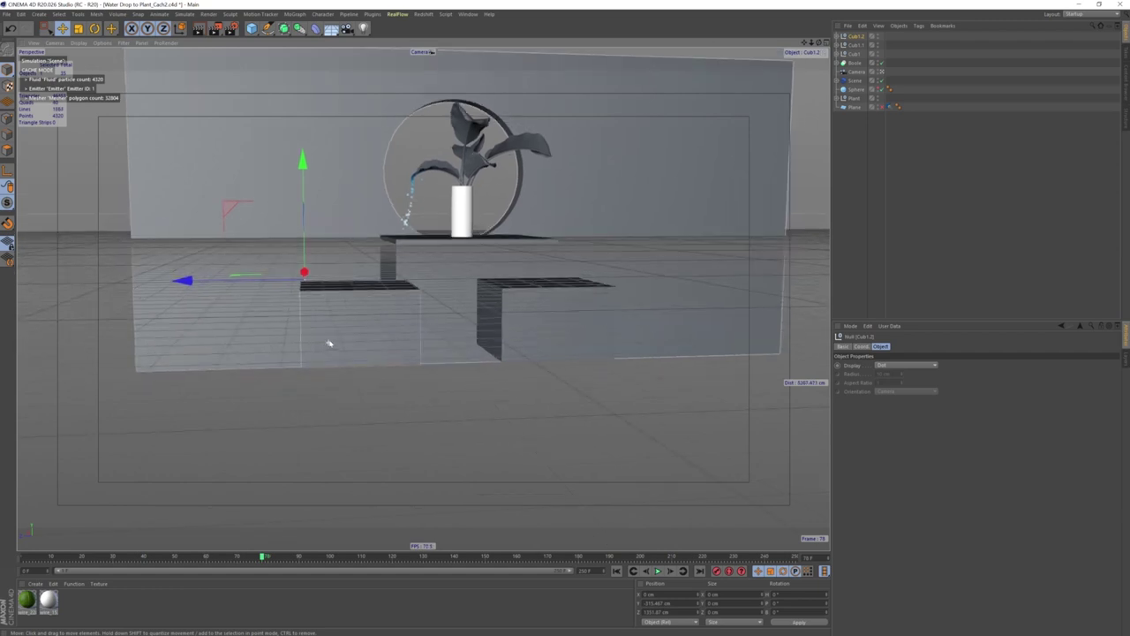
click(838, 37)
click(861, 45)
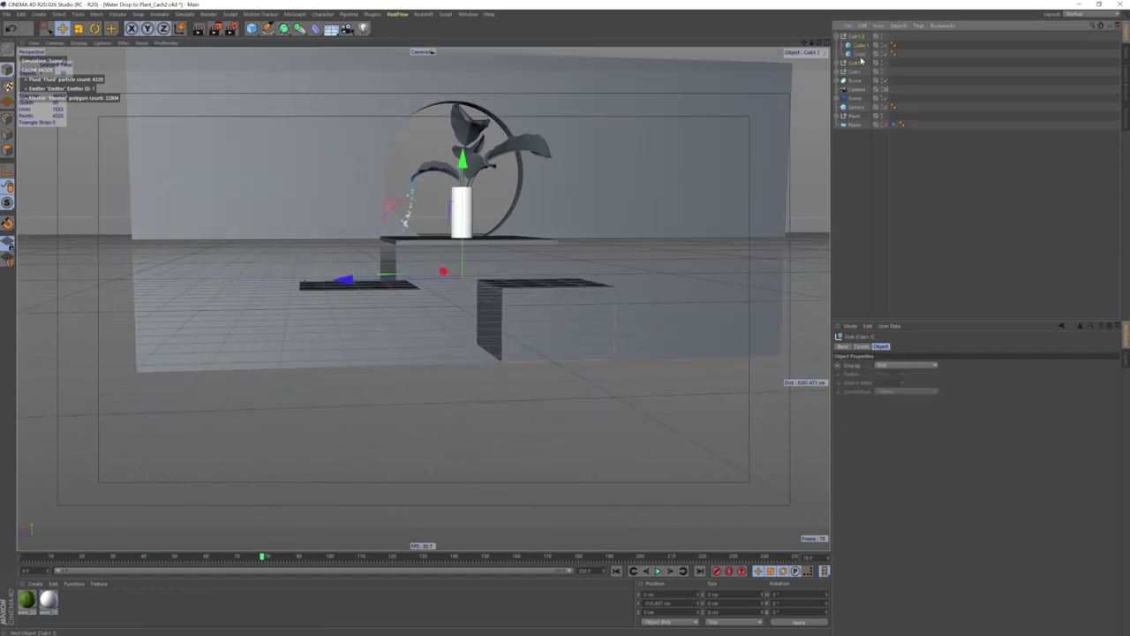
click(860, 54)
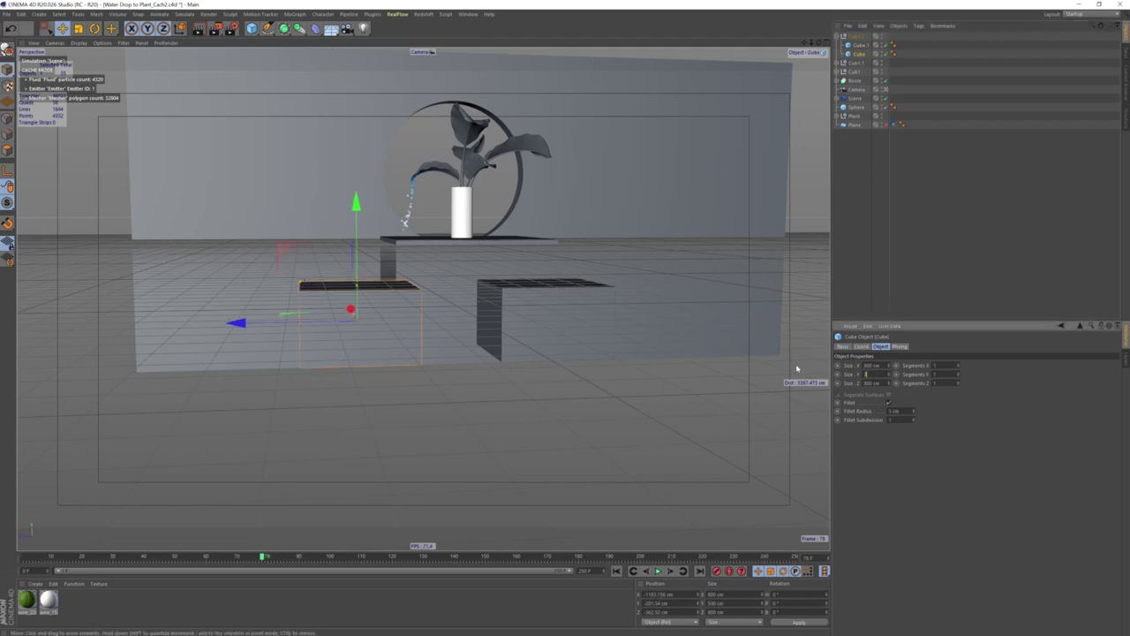
- Shorten the left copy's box to 200 cm and lower its thin slab flush onto it
key(Return)
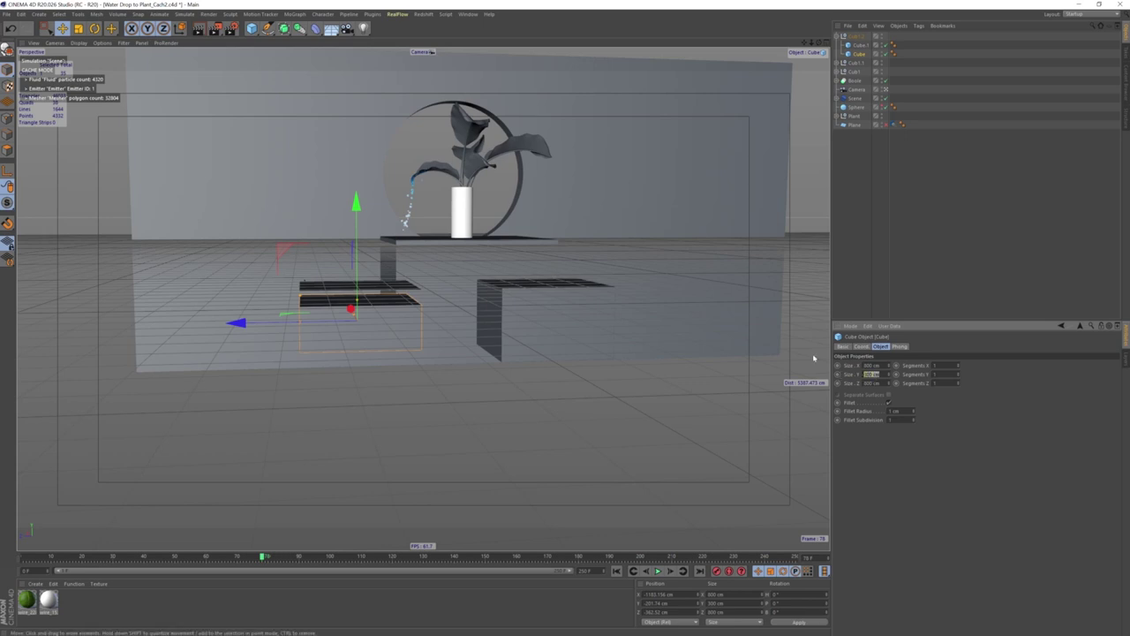
scroll(422, 330, up, 3)
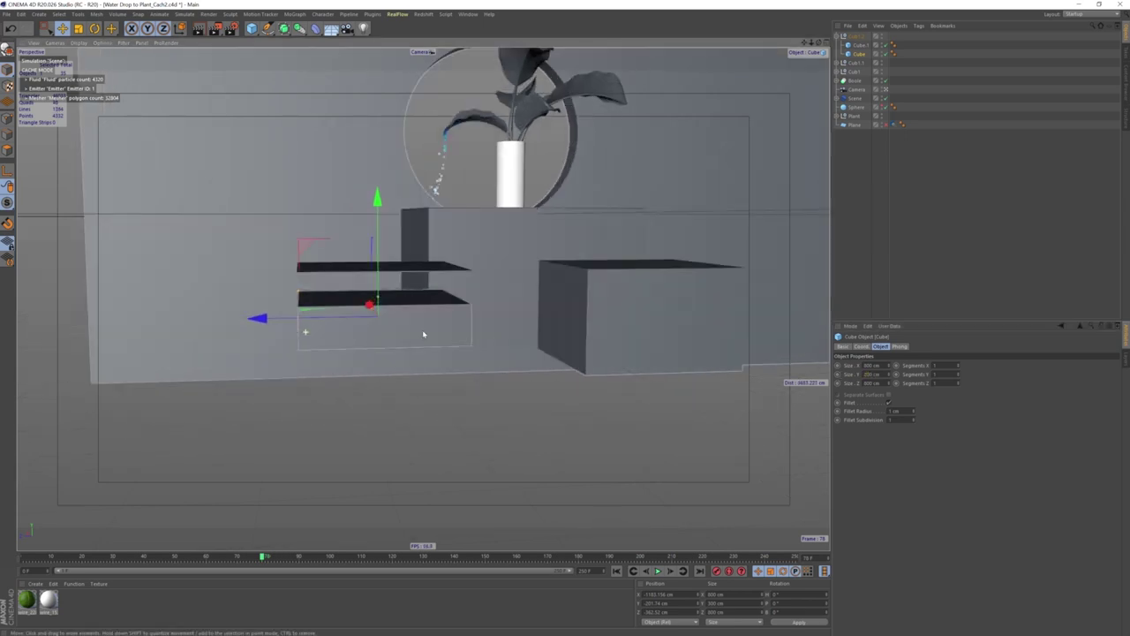
scroll(422, 329, up, 3)
scroll(582, 335, up, 3)
scroll(580, 315, up, 2)
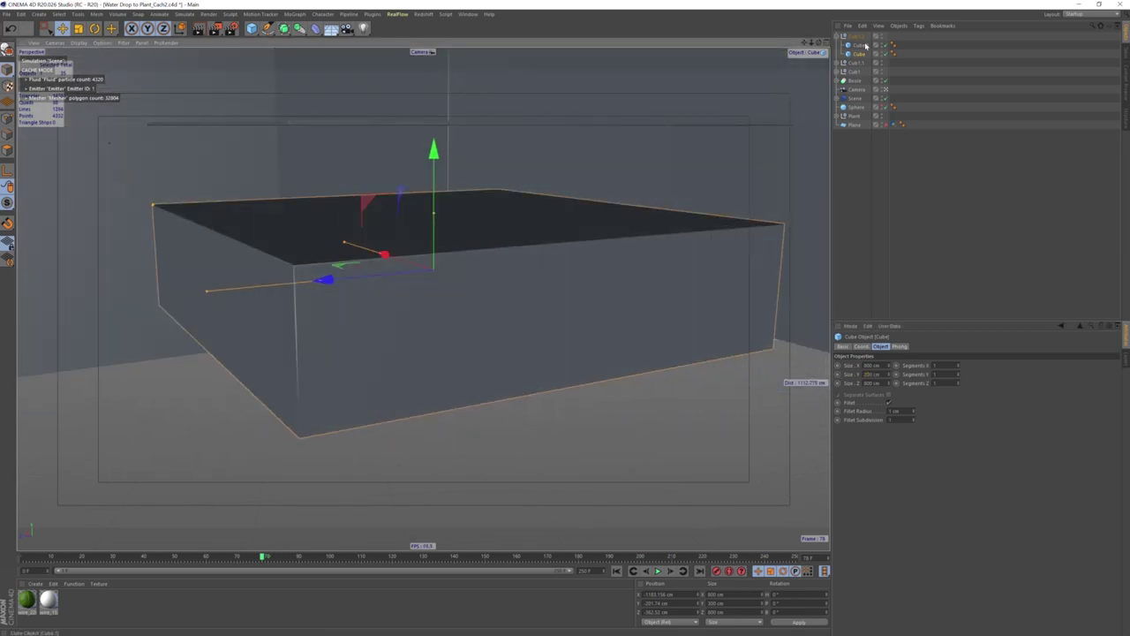
click(451, 197)
drag(433, 60, 409, 162)
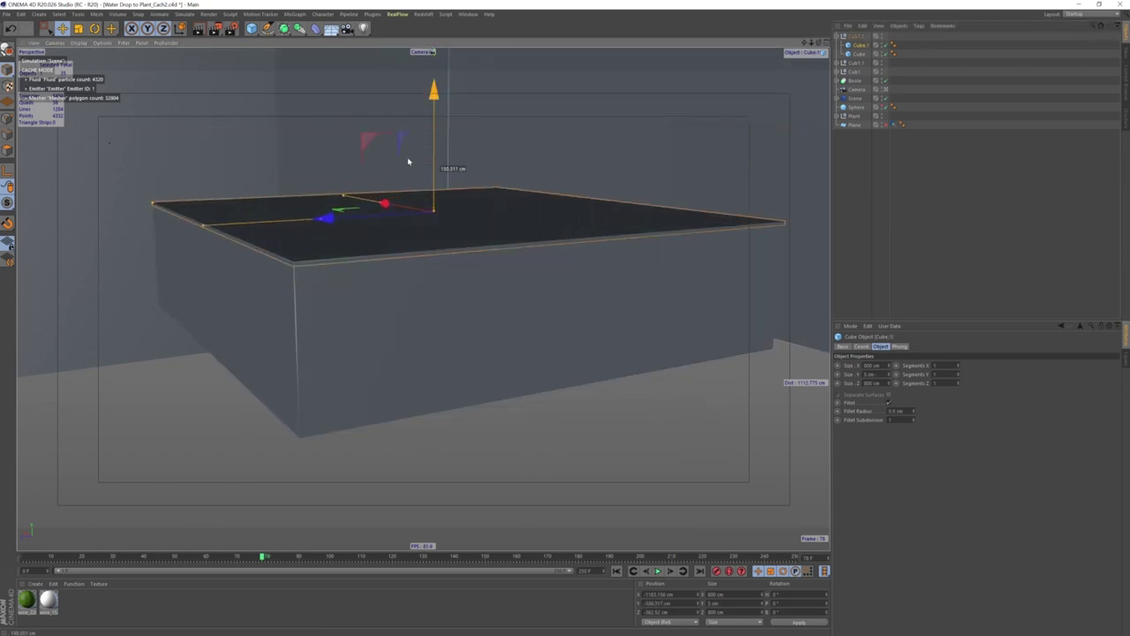
scroll(380, 274, up, 3)
scroll(415, 203, up, 3)
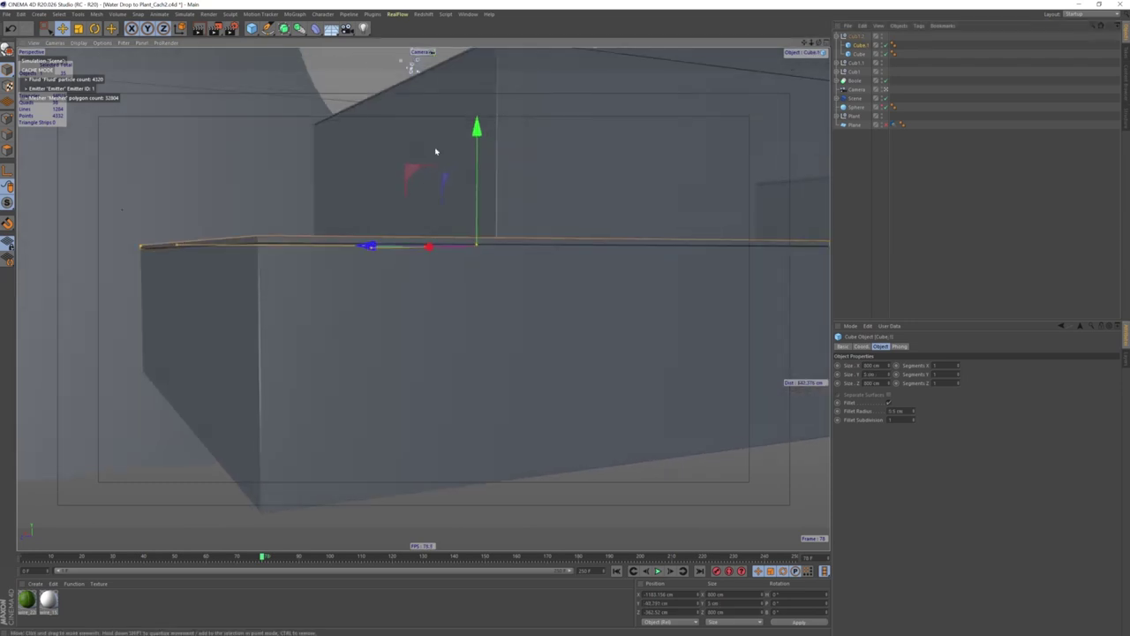
drag(476, 128, 604, 286)
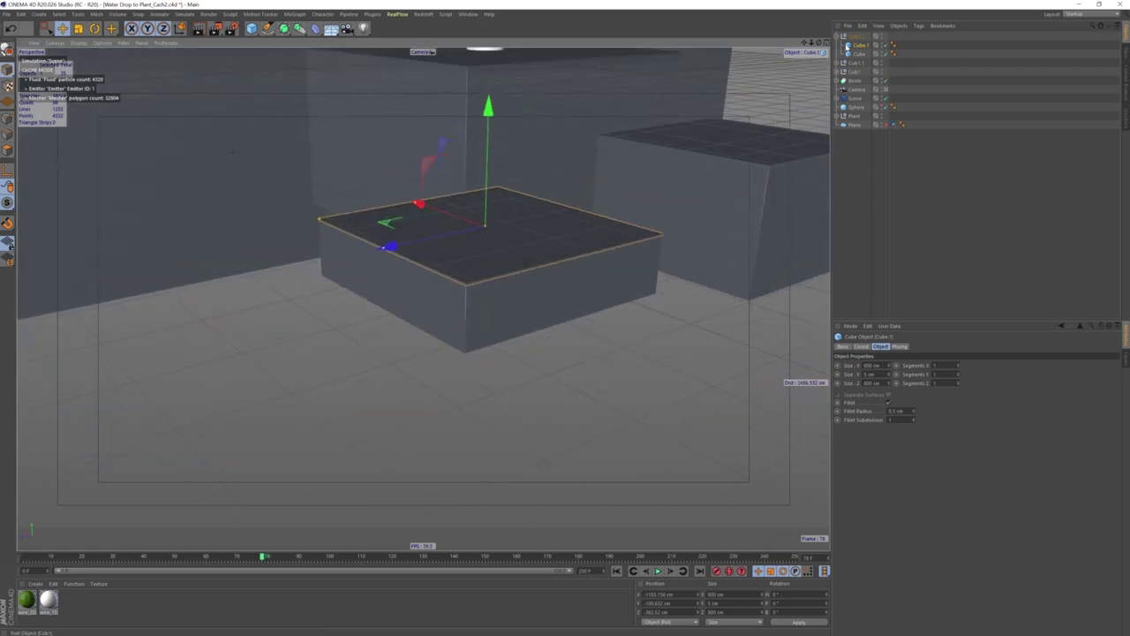
scroll(663, 127, up, 2)
- Drop the Cub1.2 group to the floor in the front view, then orbit to view the three pedestals
drag(227, 55, 227, 88)
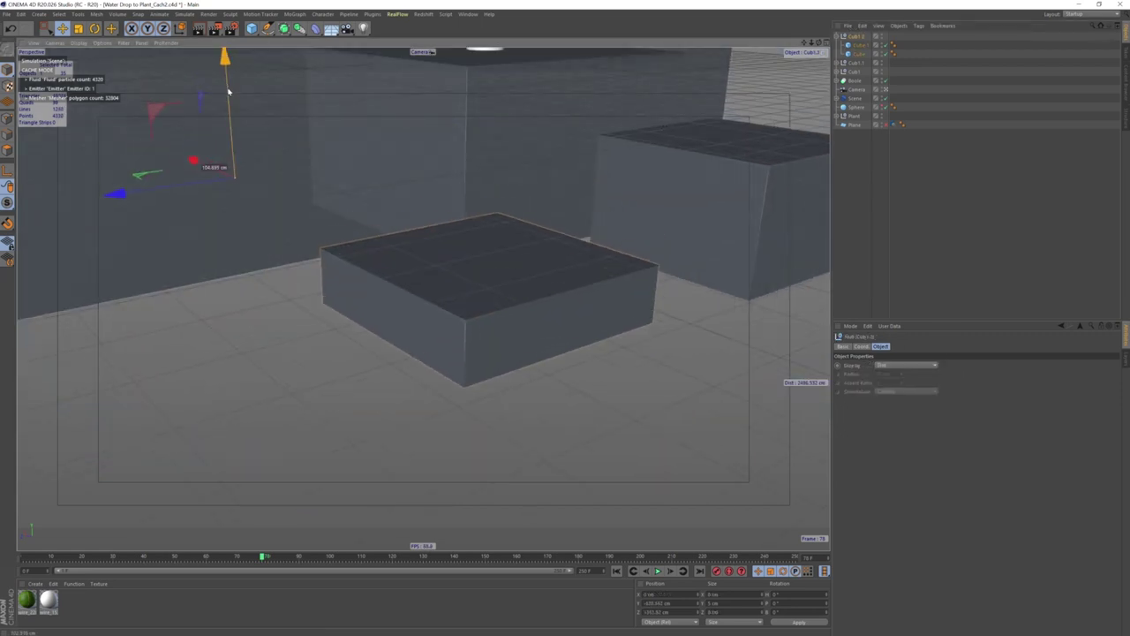
middle_click(656, 289)
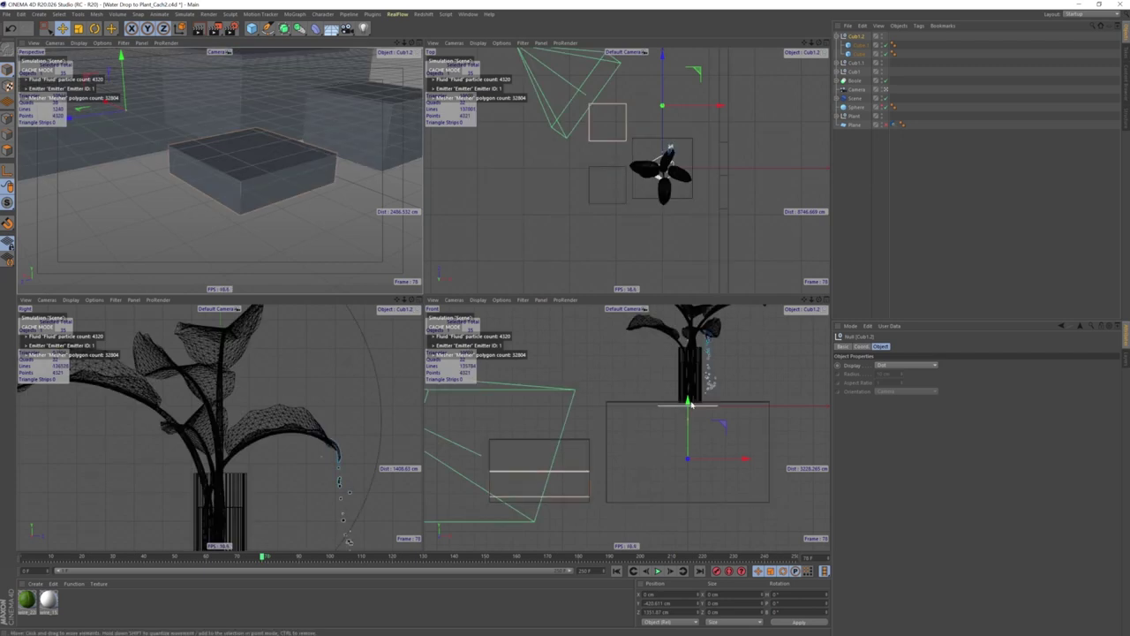
drag(688, 403, 691, 408)
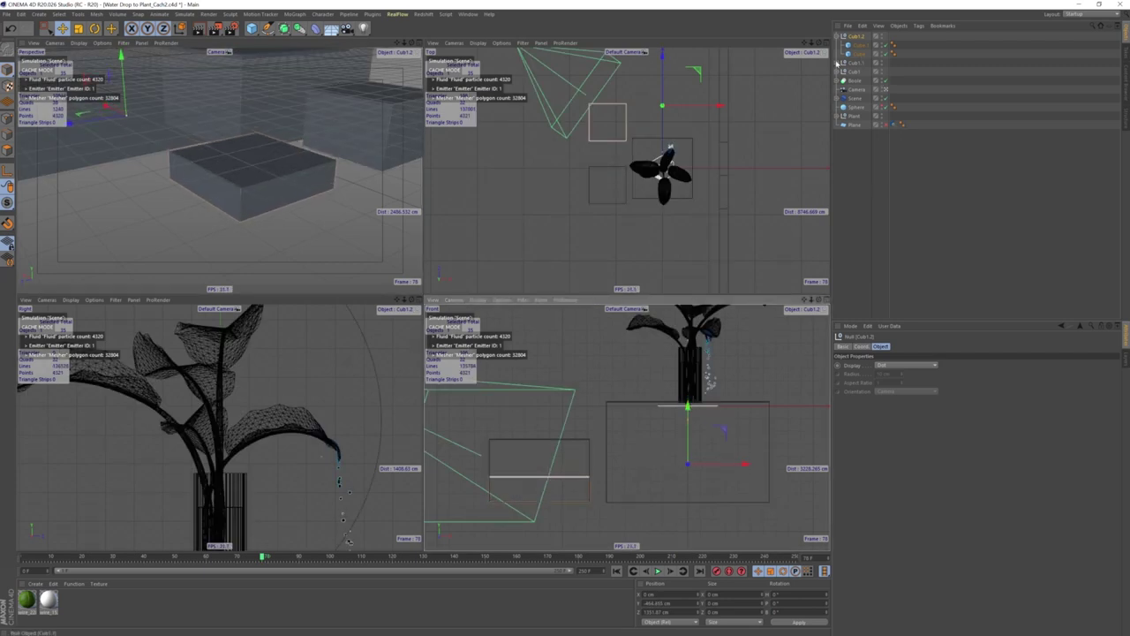
click(838, 35)
middle_click(263, 221)
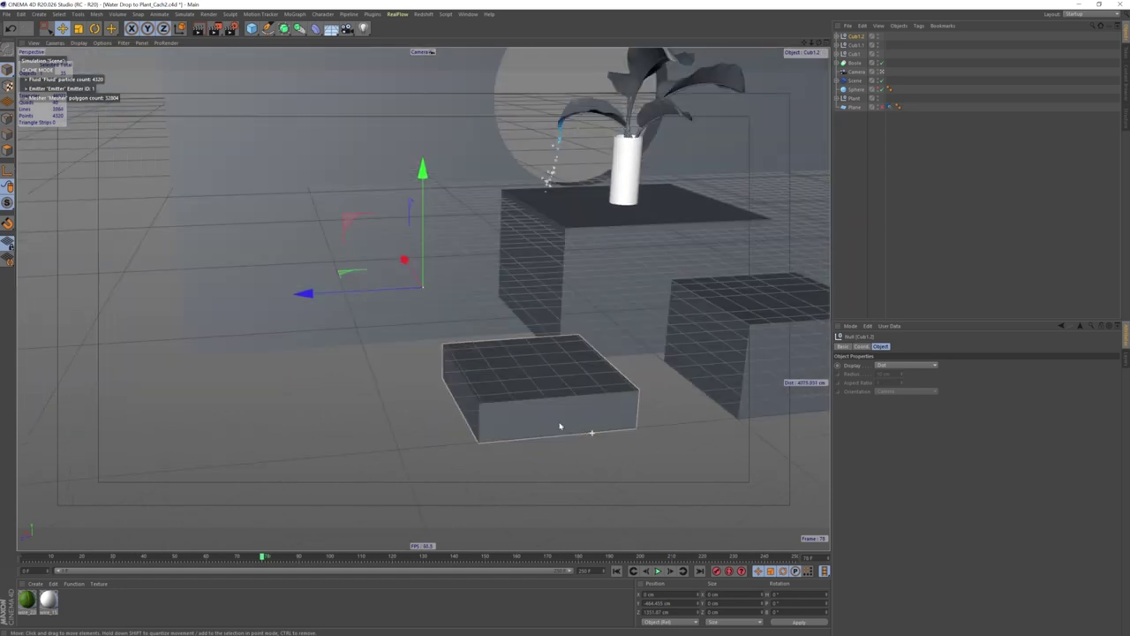
mouse_move(559, 427)
alt+mouse_down()
mouse_move(423, 298)
mouse_move(500, 330)
mouse_move(500, 368)
mouse_move(464, 378)
mouse_move(472, 366)
mouse_move(453, 354)
mouse_move(416, 360)
alt+mouse_up()
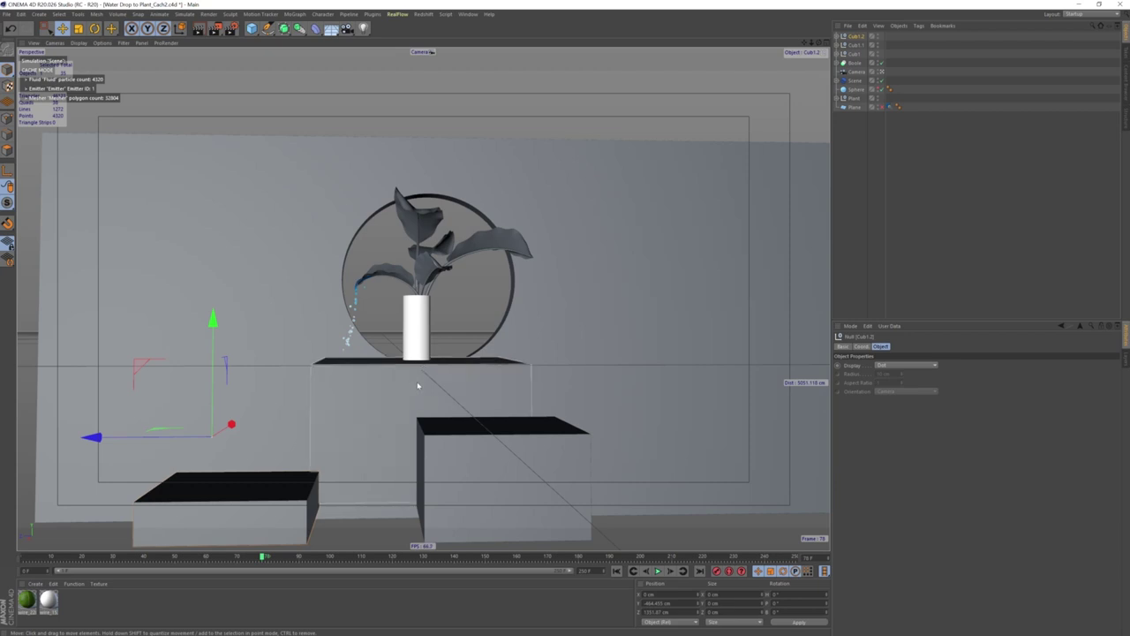
mouse_move(461, 433)
alt+mouse_down()
mouse_move(459, 410)
mouse_move(429, 378)
alt+mouse_up()
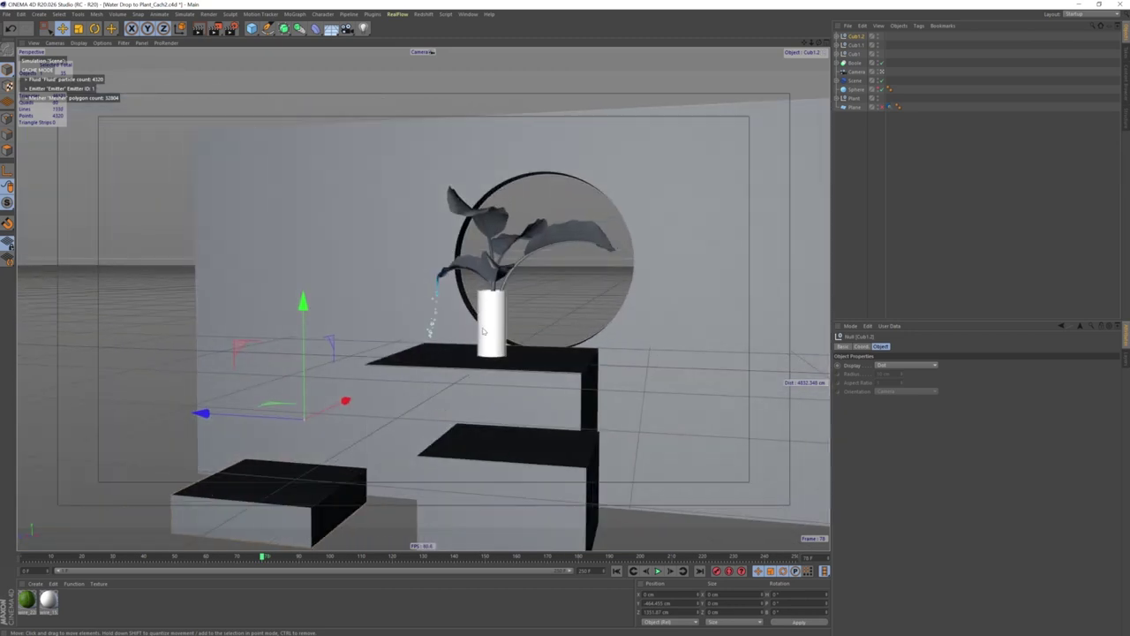
- Expand the Plant group and zoom into a maximised front view of the vase
click(530, 226)
click(843, 98)
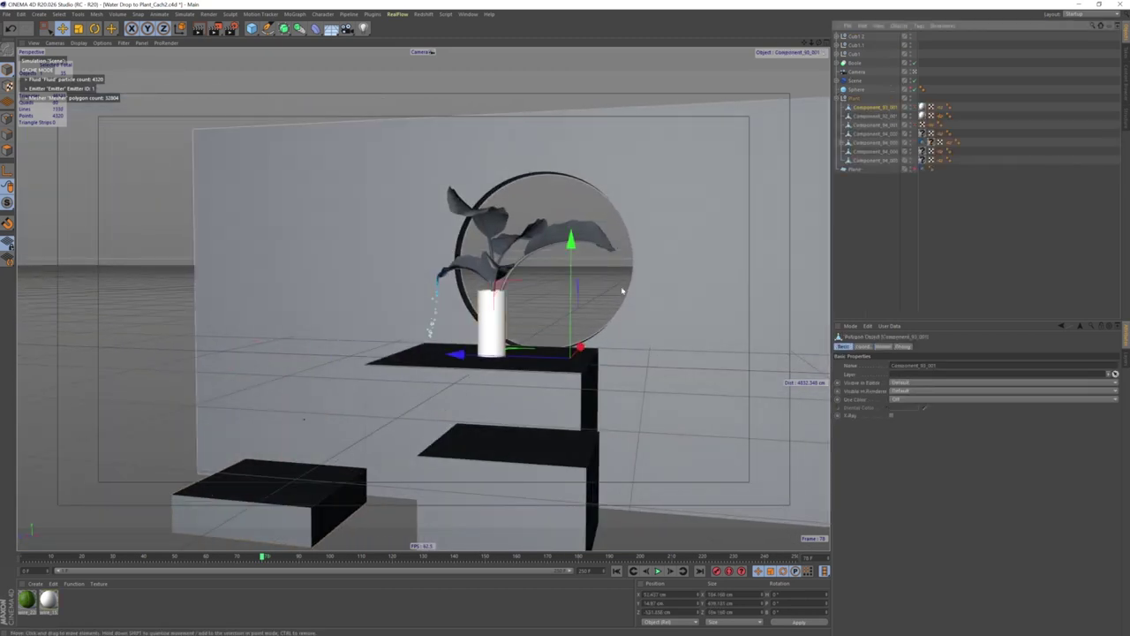
key(F5)
middle_click(654, 393)
scroll(424, 298, down, 5)
scroll(530, 320, up, 8)
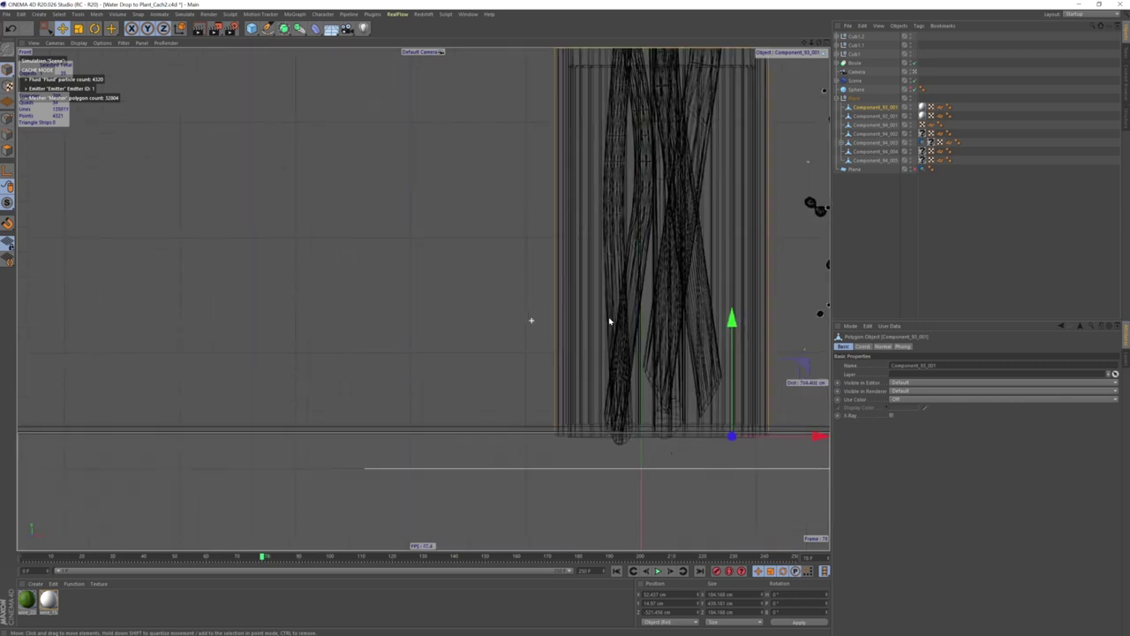
scroll(424, 298, down, 1)
- Rectangle-select the vase's base points, raise them about 9.5 cm, and inspect in perspective
click(47, 28)
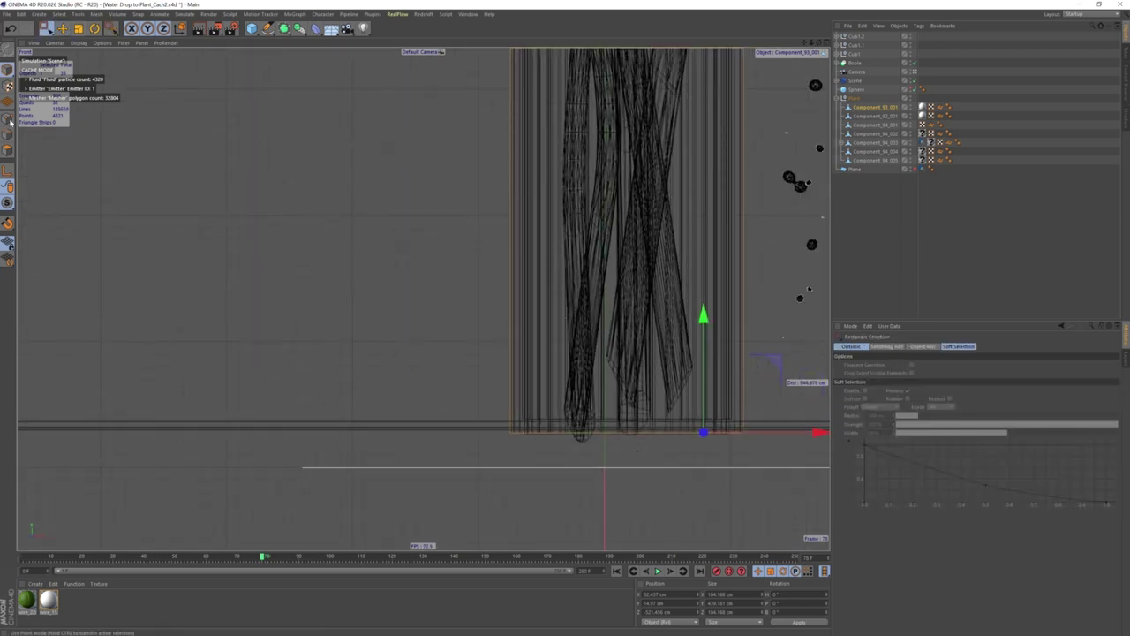
drag(499, 49, 755, 446)
drag(836, 484, 784, 471)
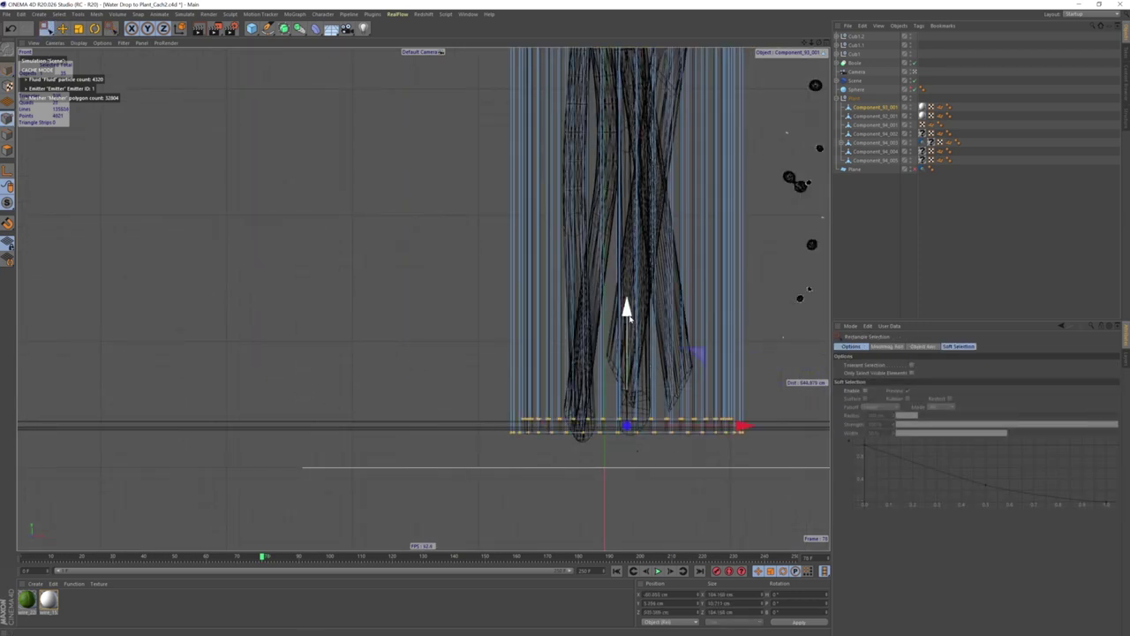
drag(628, 312, 632, 305)
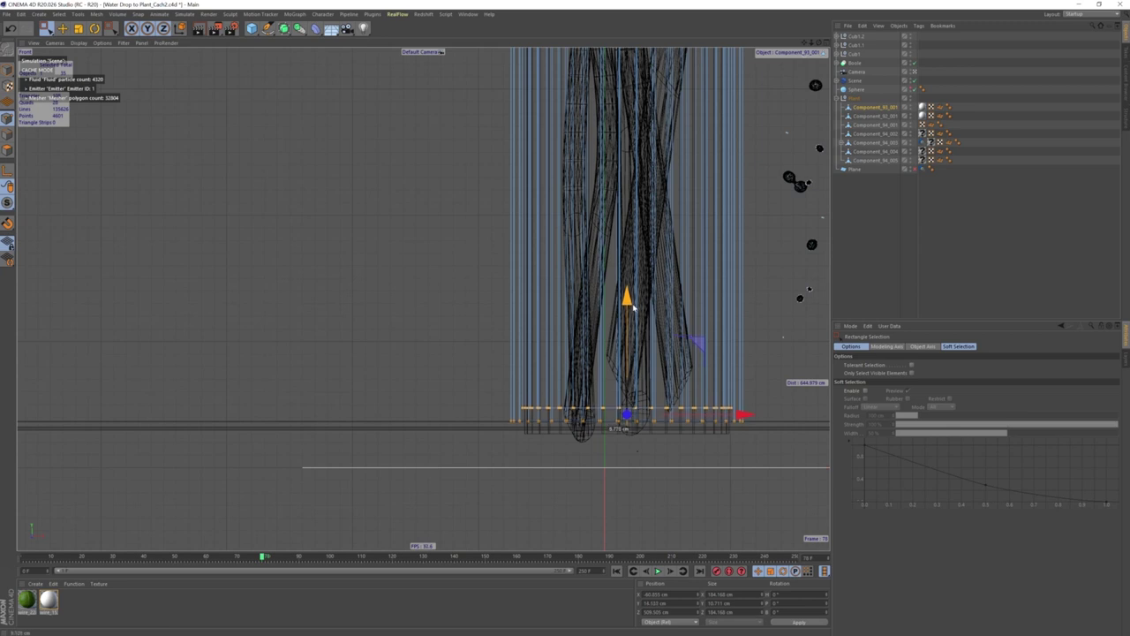
middle_click(626, 305)
middle_click(383, 253)
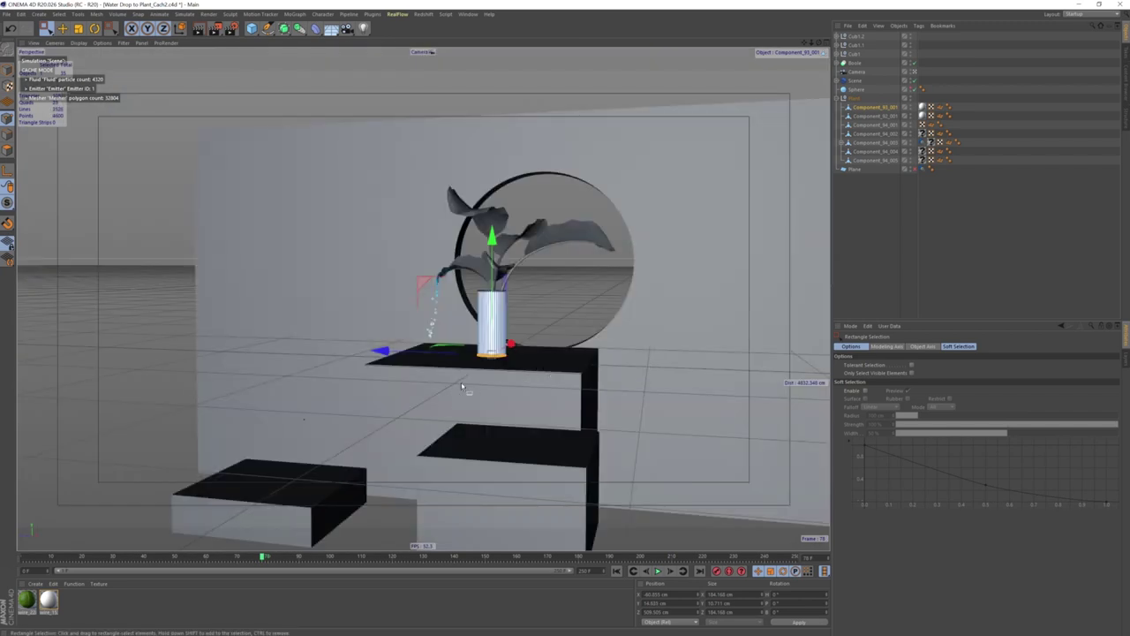
mouse_move(461, 386)
alt+mouse_down()
mouse_move(620, 387)
mouse_move(454, 386)
alt+mouse_up()
- In Render Settings, set Height to 1280 for a square 1280 × 1280 output with 1:1 film aspect
mouse_move(337, 206)
alt+mouse_down()
mouse_move(394, 223)
mouse_move(380, 222)
mouse_move(555, 334)
mouse_move(513, 328)
mouse_move(516, 307)
alt+mouse_up()
middle_click(406, 247)
middle_click(417, 258)
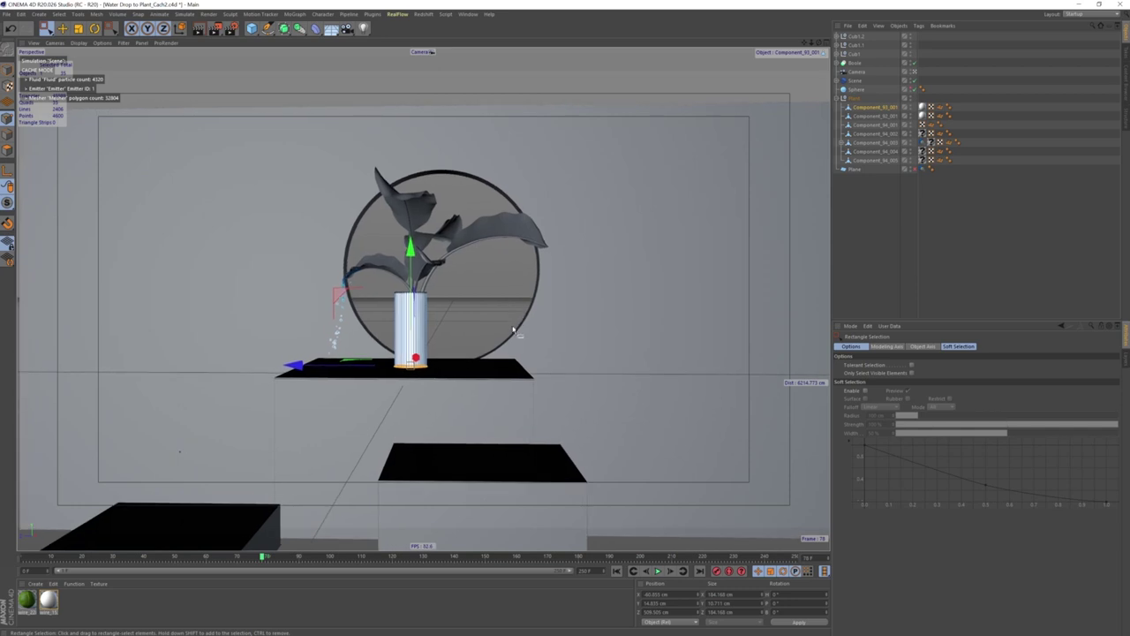
click(232, 28)
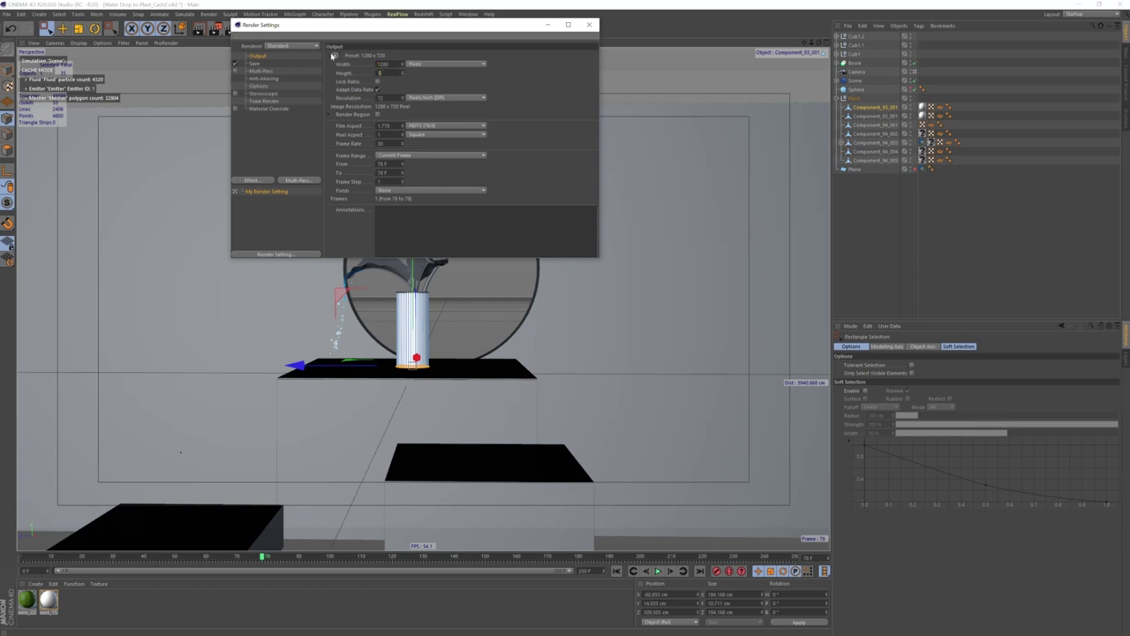
key(Return)
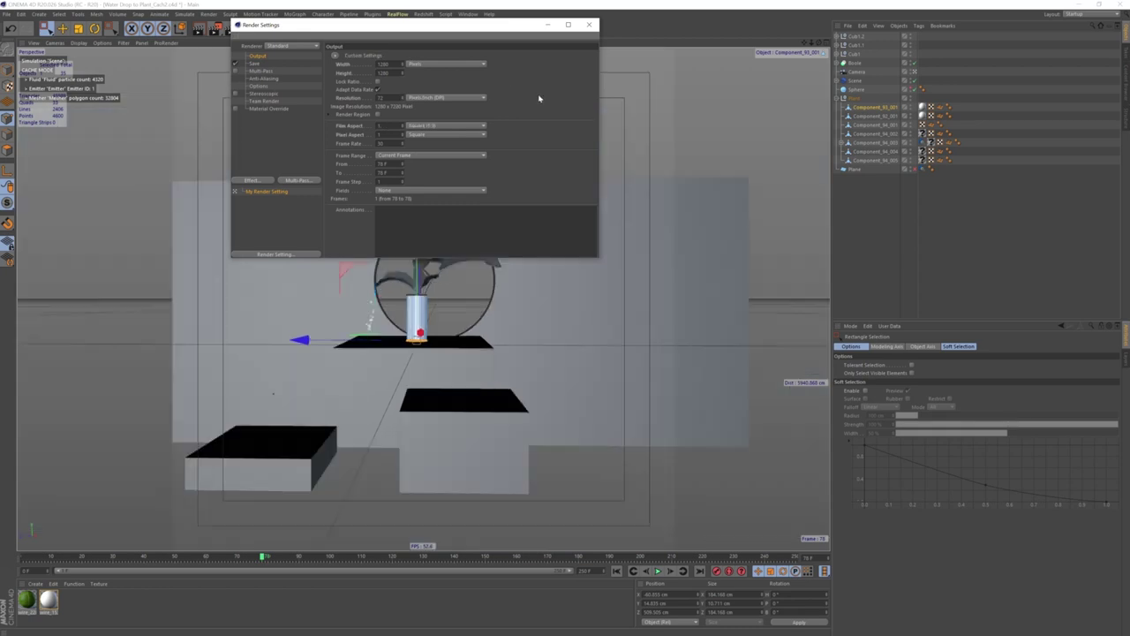
click(588, 23)
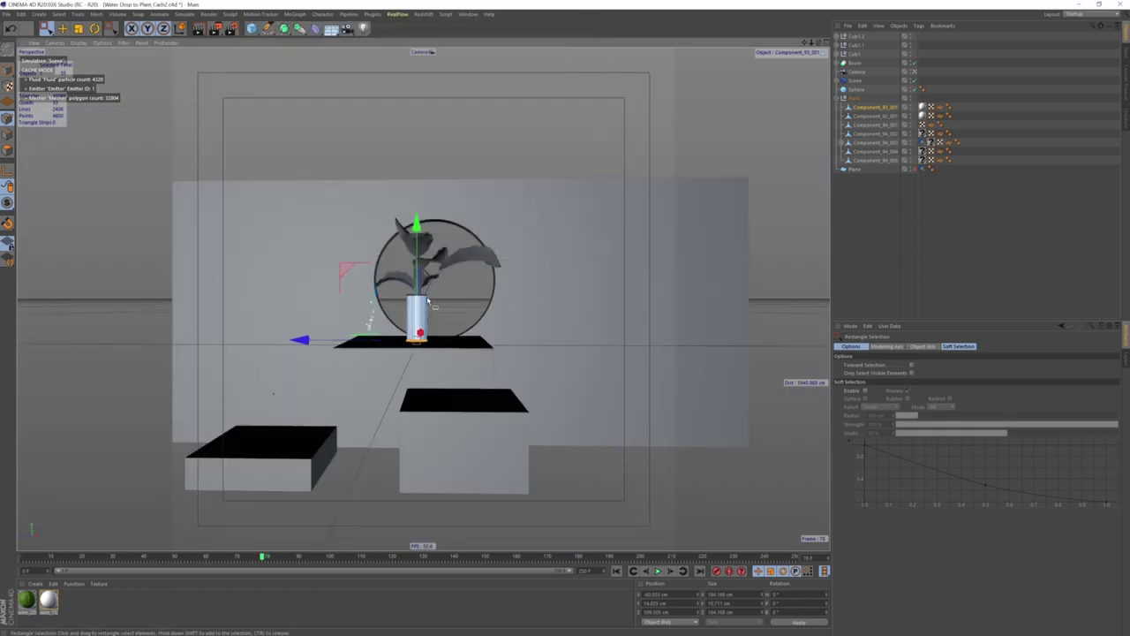
- Slide the Cub1.2 block right along X toward the centre block, then expand the Boole
alt+middle_drag(425, 311, 448, 301)
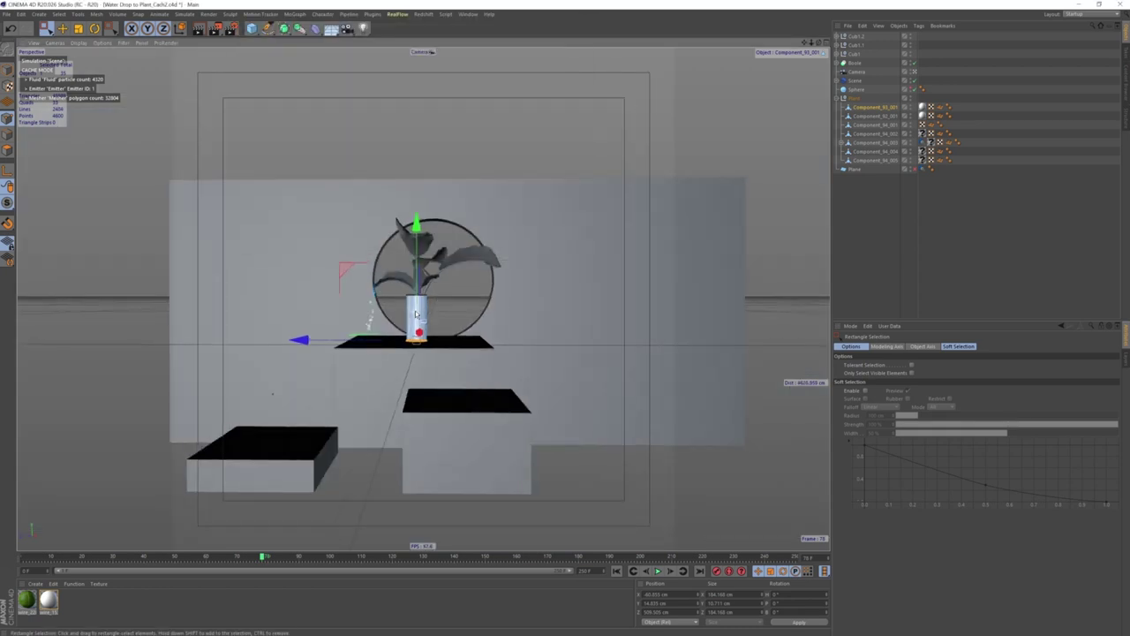
scroll(448, 300, up, 1)
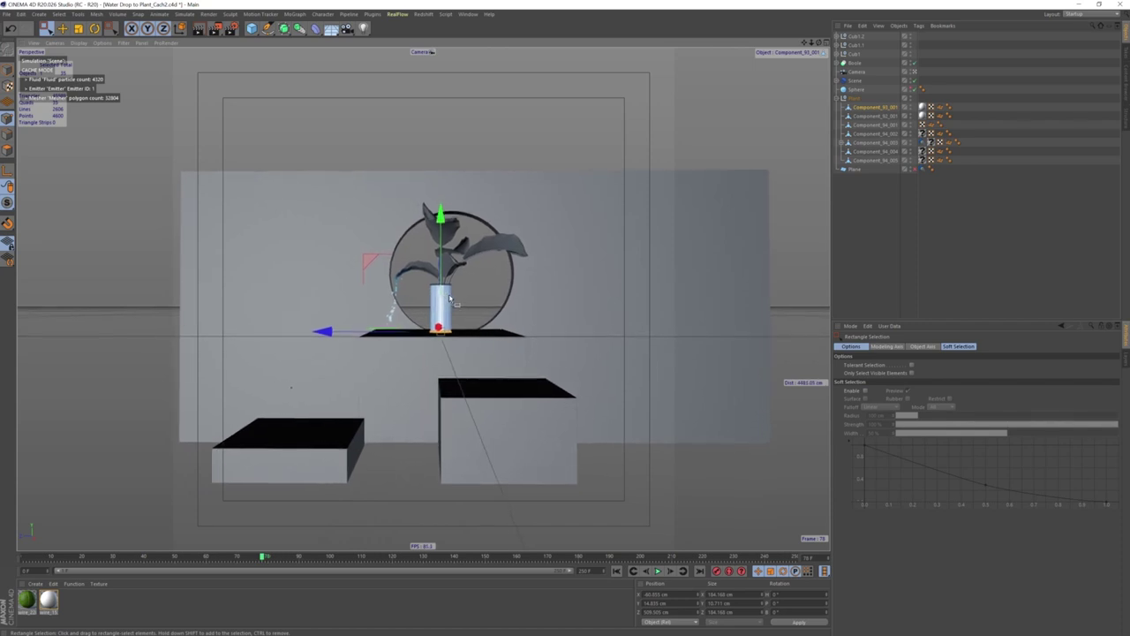
click(852, 39)
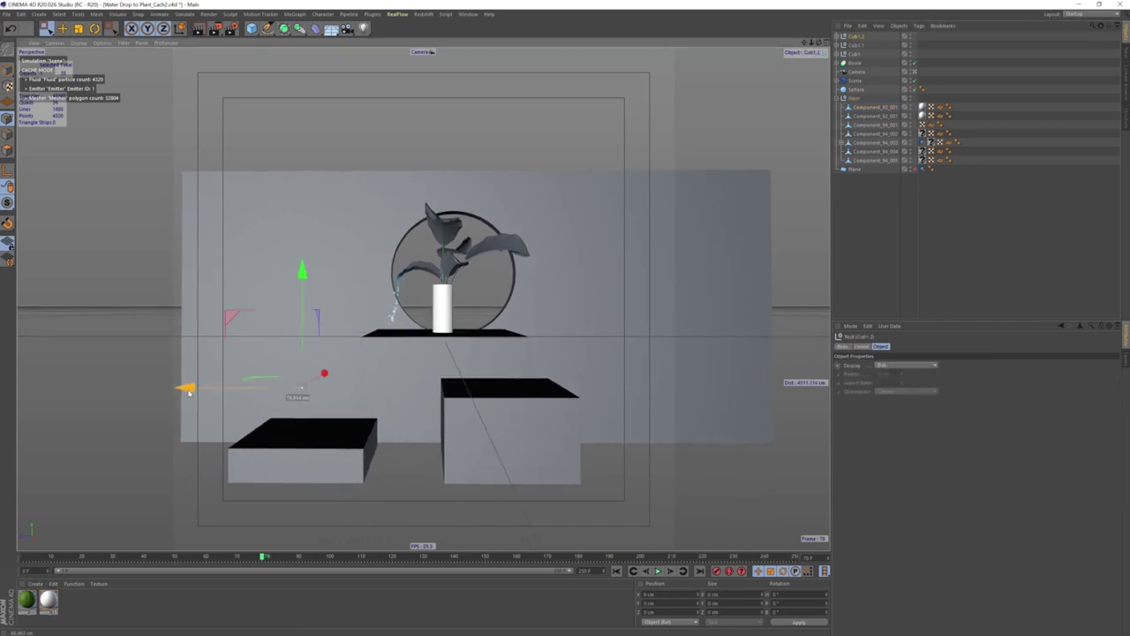
drag(182, 393, 207, 388)
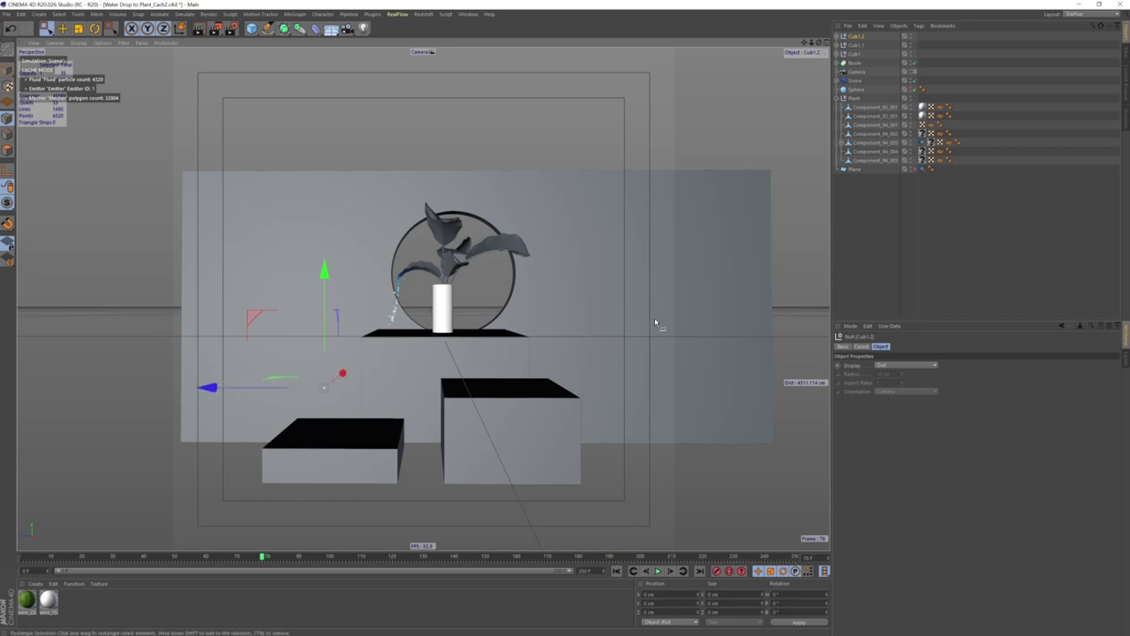
click(837, 64)
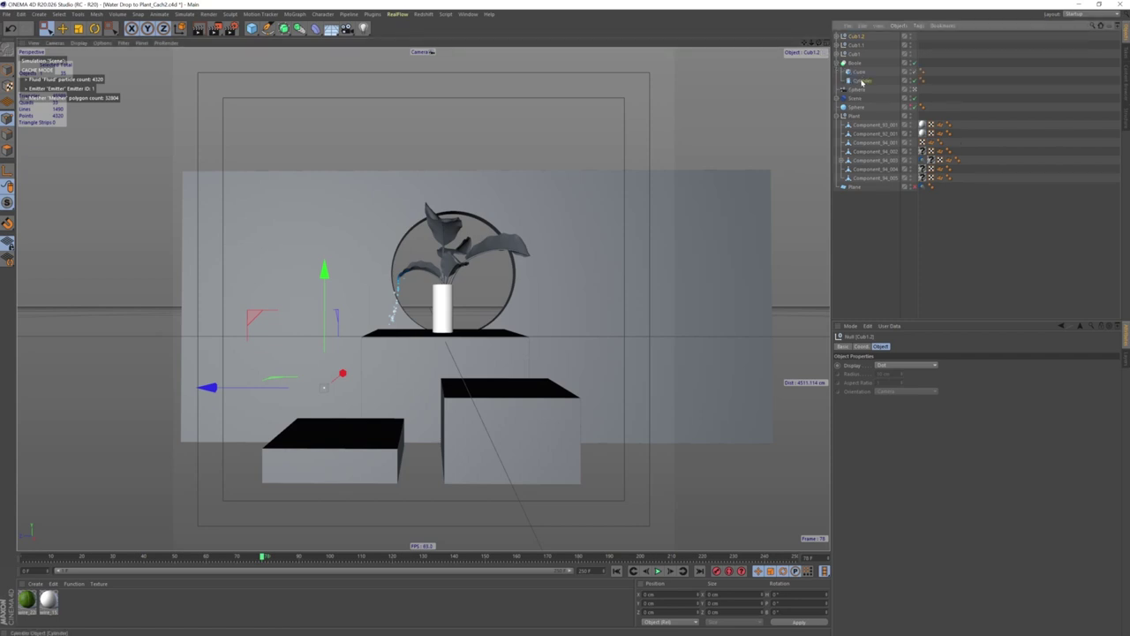
- Enlarge the window Cylinder's radius to about 781 cm and lower it
click(861, 81)
drag(919, 366, 972, 365)
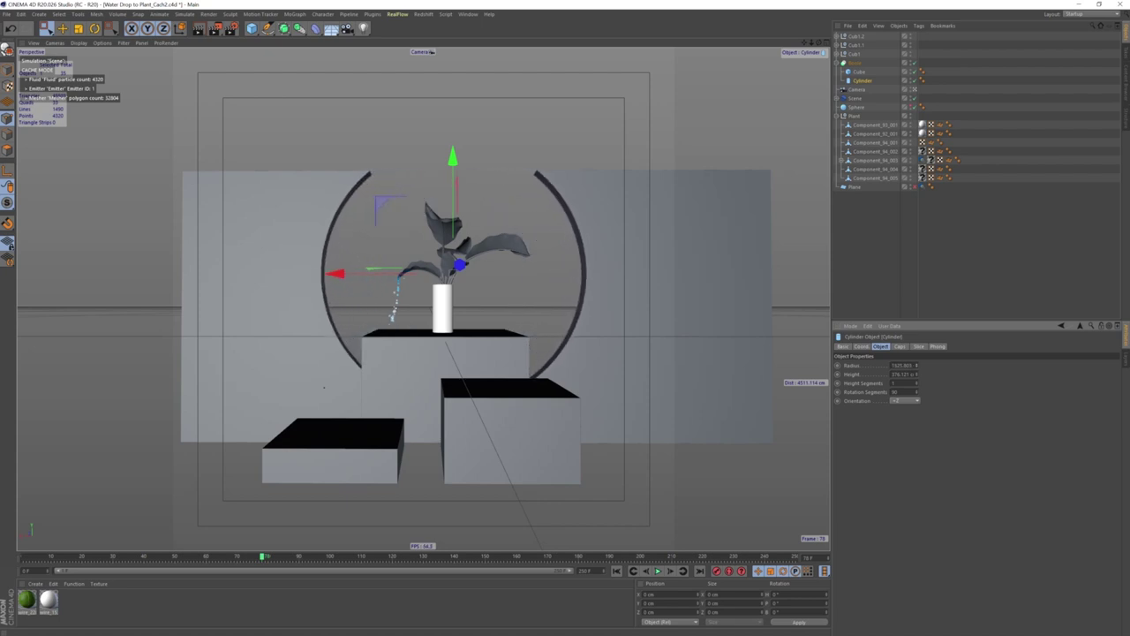
click(63, 29)
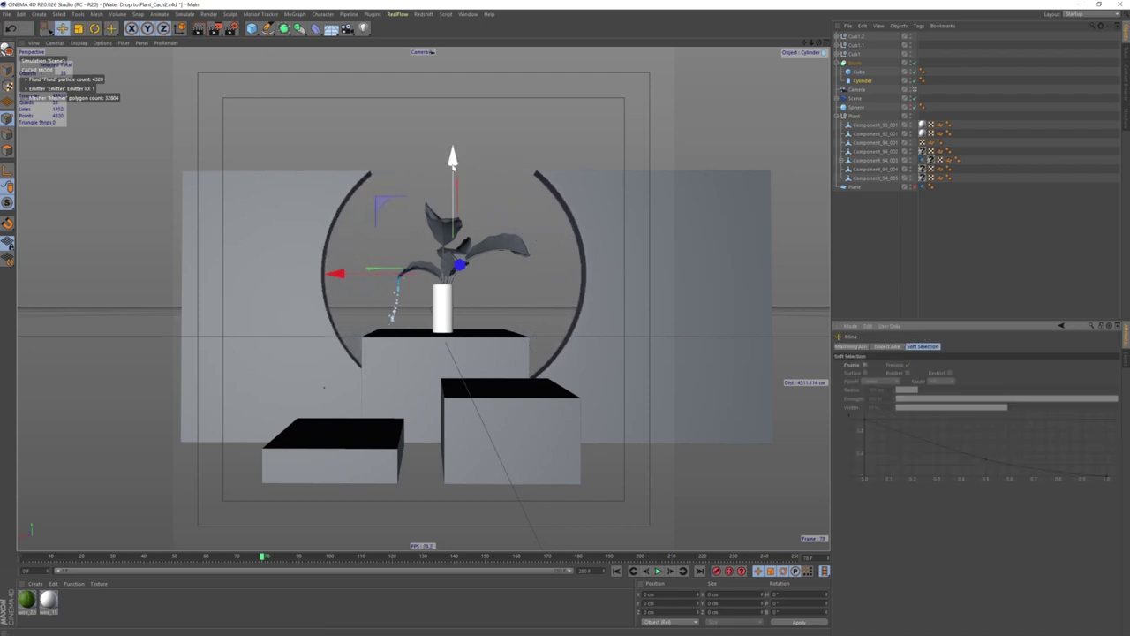
drag(453, 157, 456, 195)
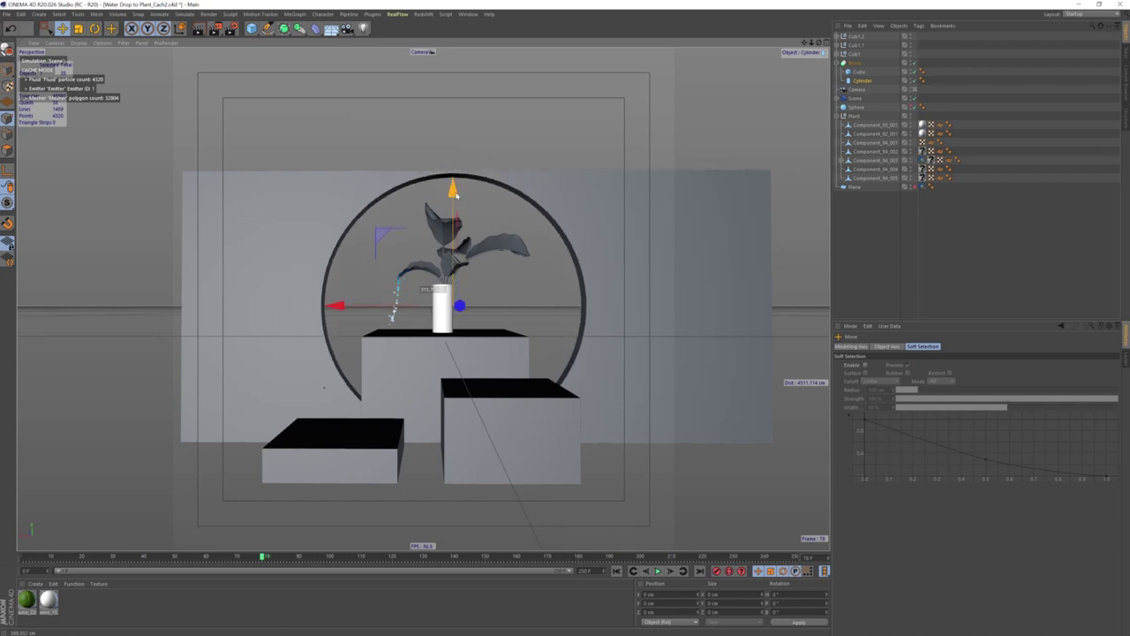
alt+drag(416, 321, 413, 321)
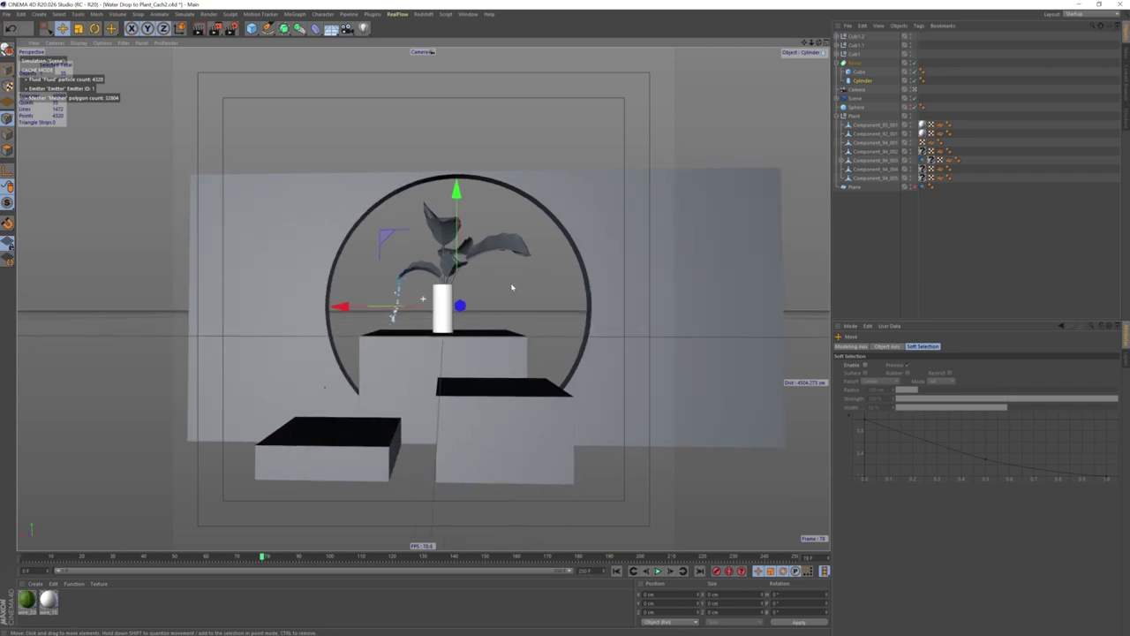
alt+drag(511, 286, 513, 286)
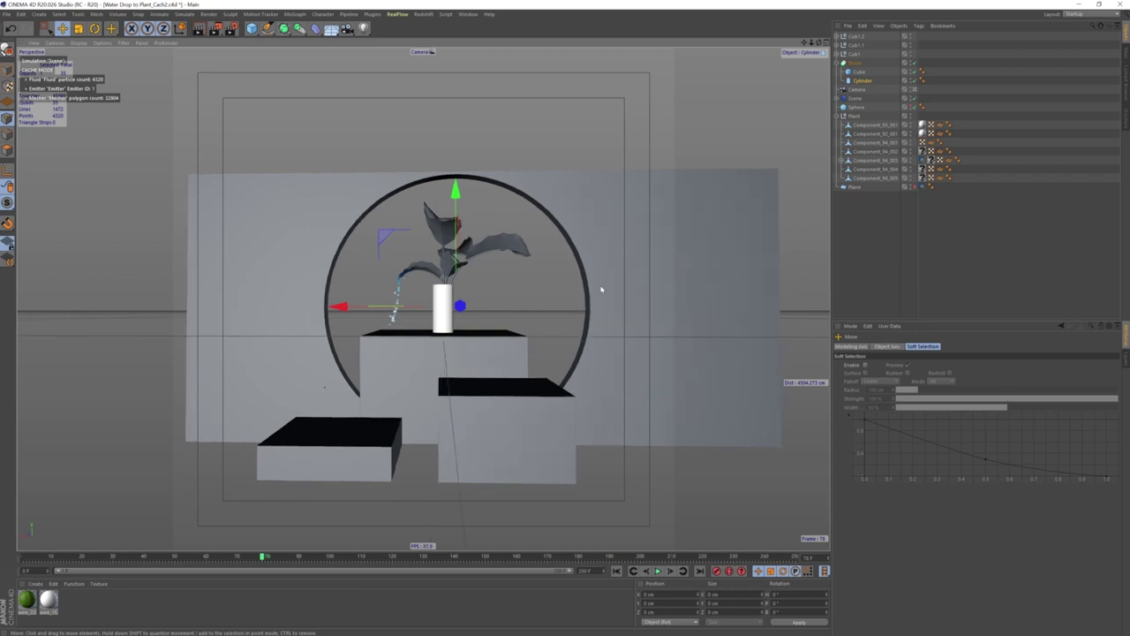
- Raise the wall Cube inside the Boole upward
click(861, 71)
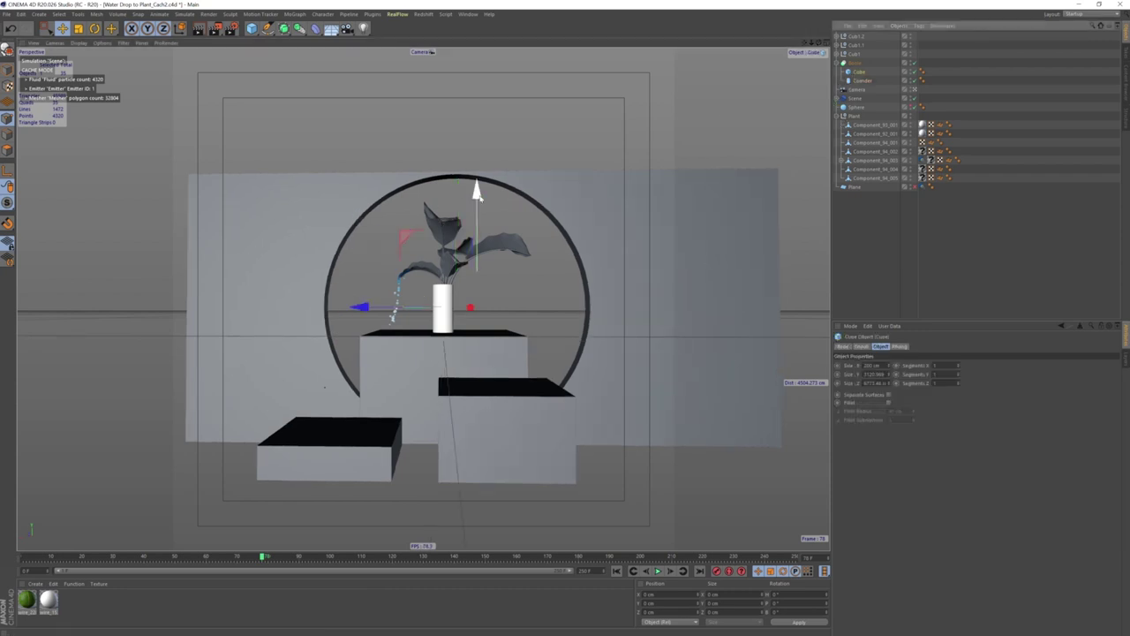
middle_click(721, 409)
scroll(697, 423, down, 3)
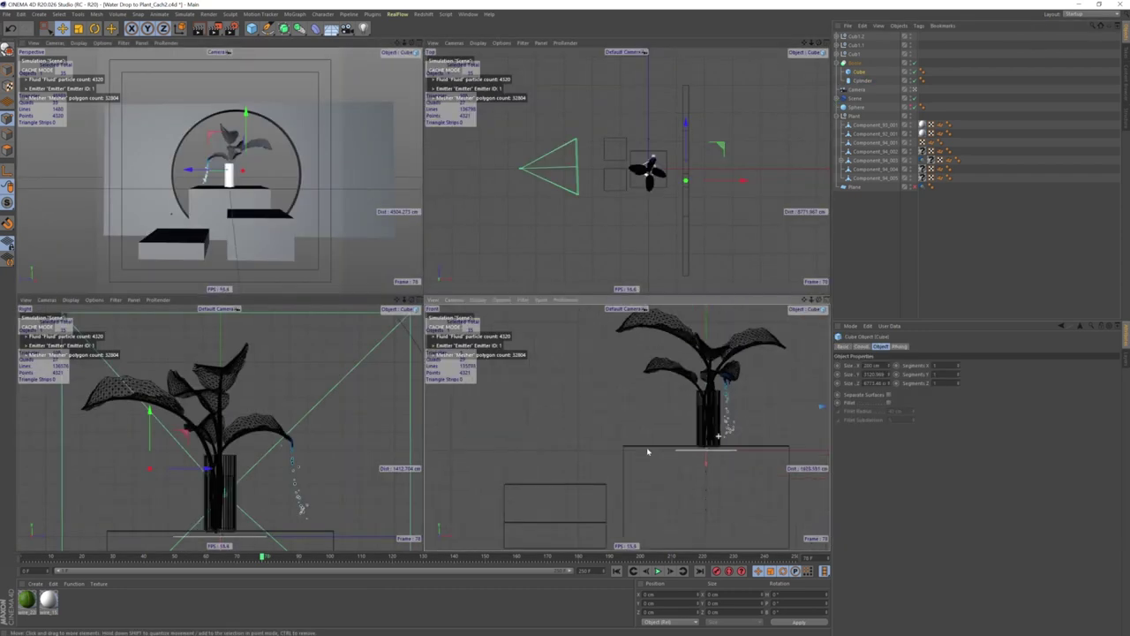
scroll(680, 415, down, 2)
drag(690, 371, 691, 346)
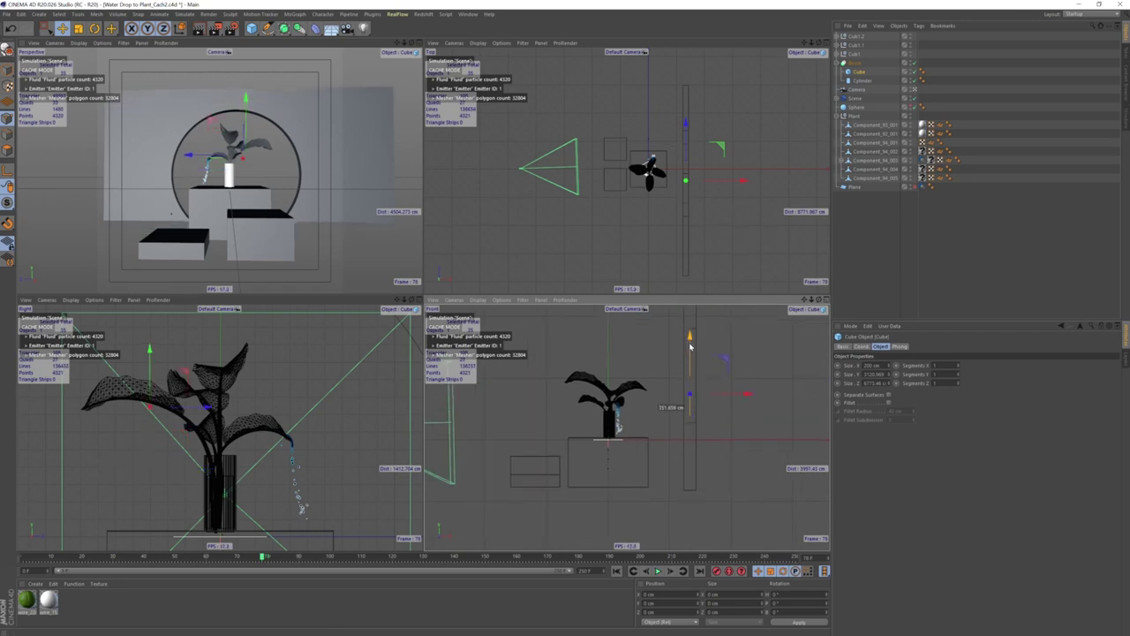
middle_click(263, 231)
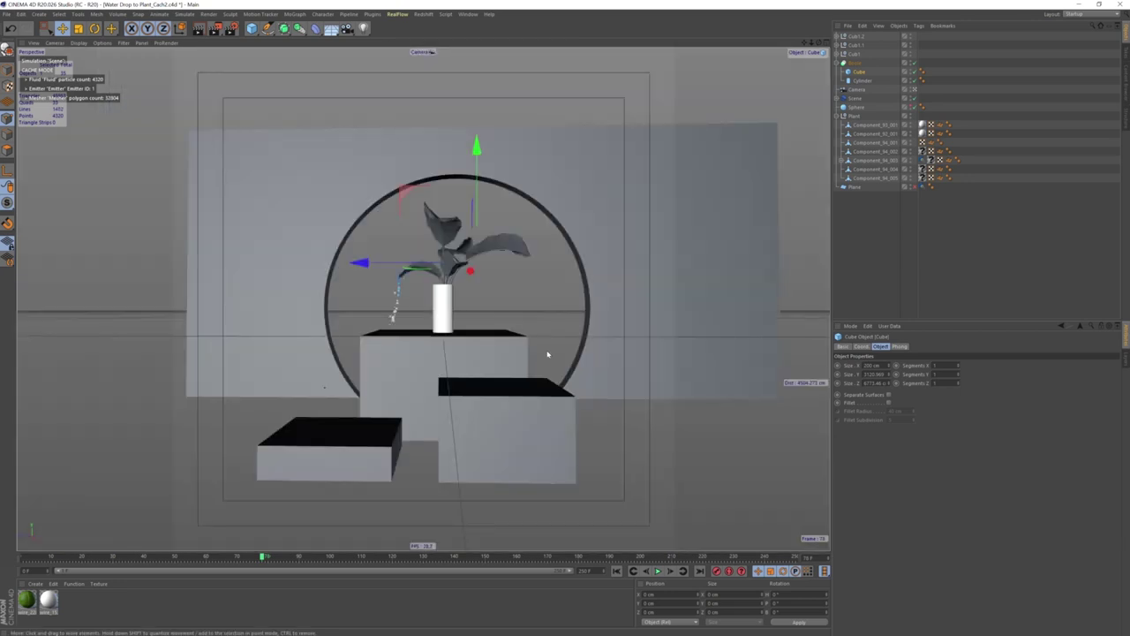
- Raise the window Cylinder again, shrink its radius, and slide the wall Cube slightly left
click(862, 80)
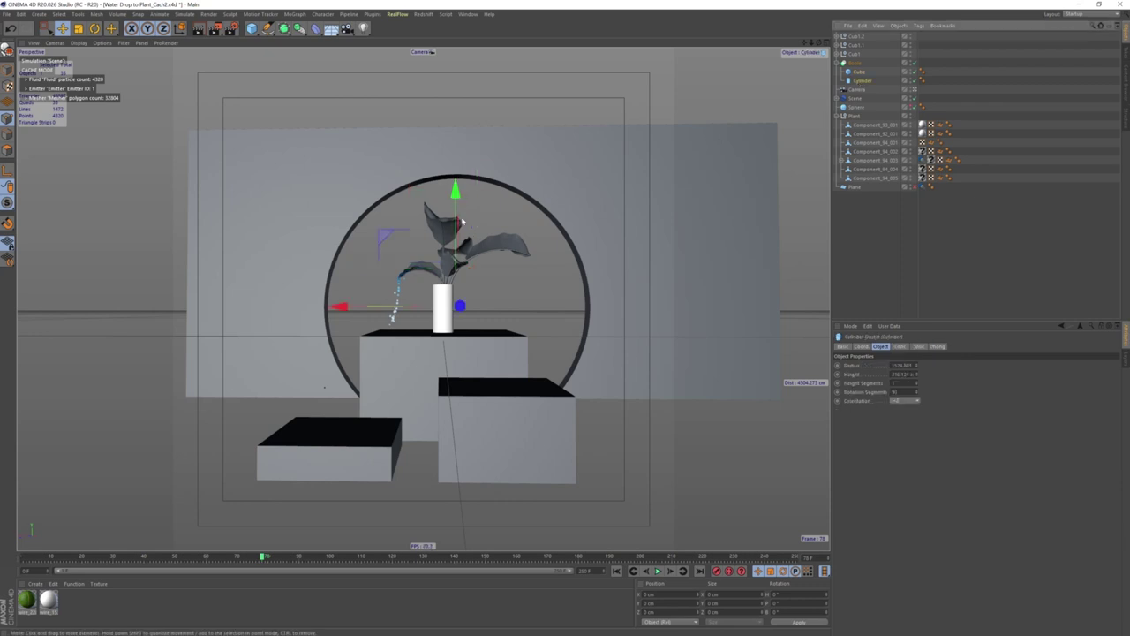
drag(460, 221, 457, 190)
drag(916, 369, 916, 389)
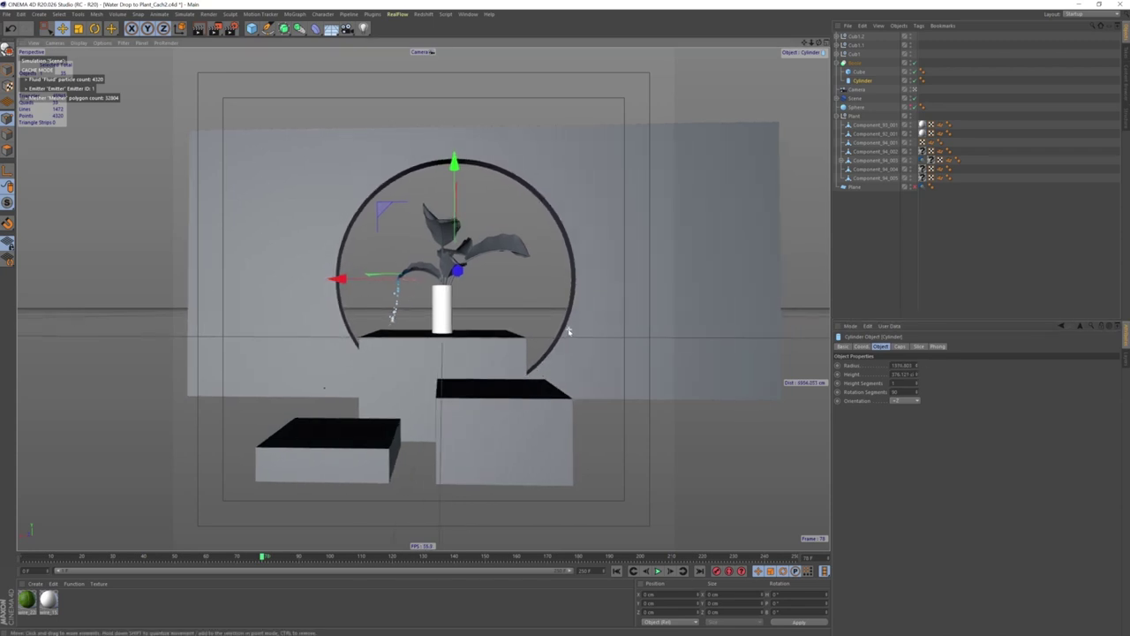
middle_click(353, 279)
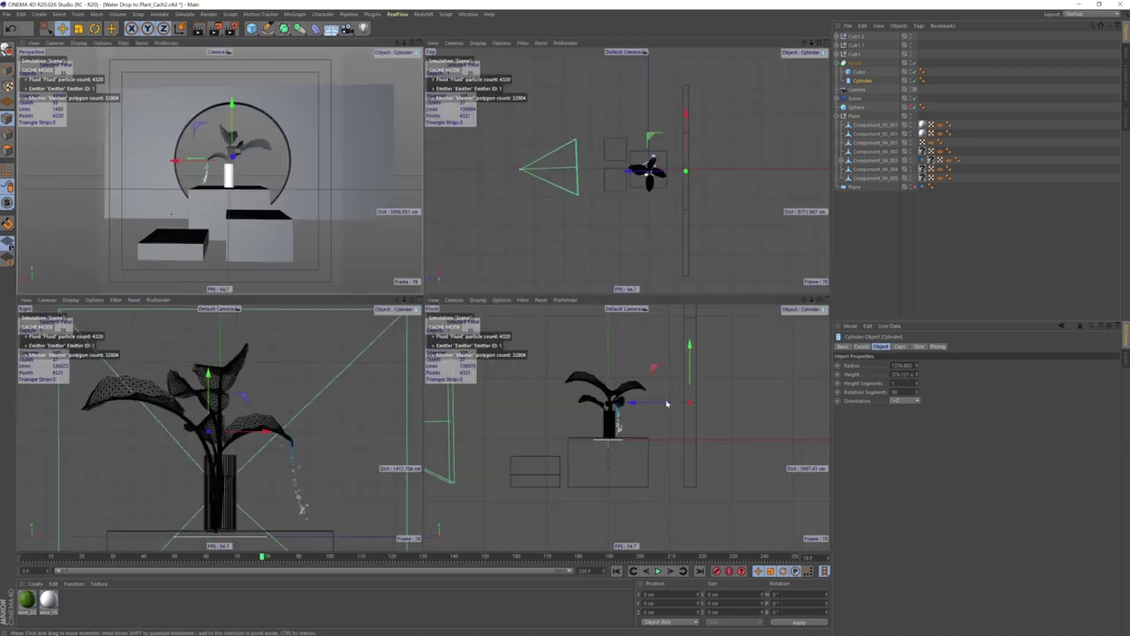
middle_click(306, 433)
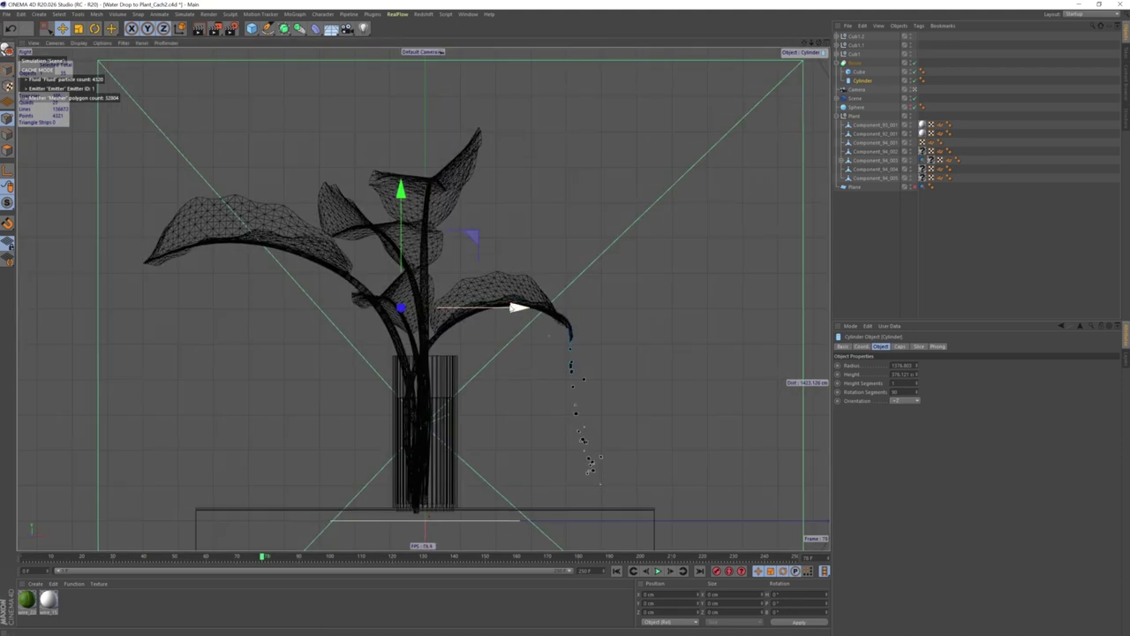
middle_click(535, 308)
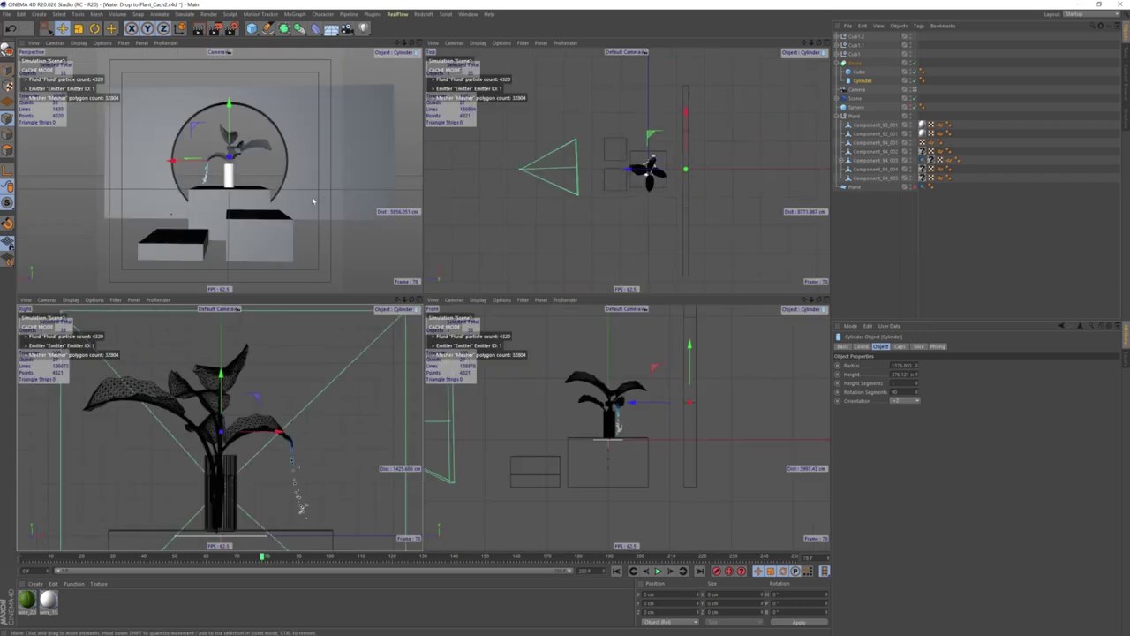
middle_click(312, 196)
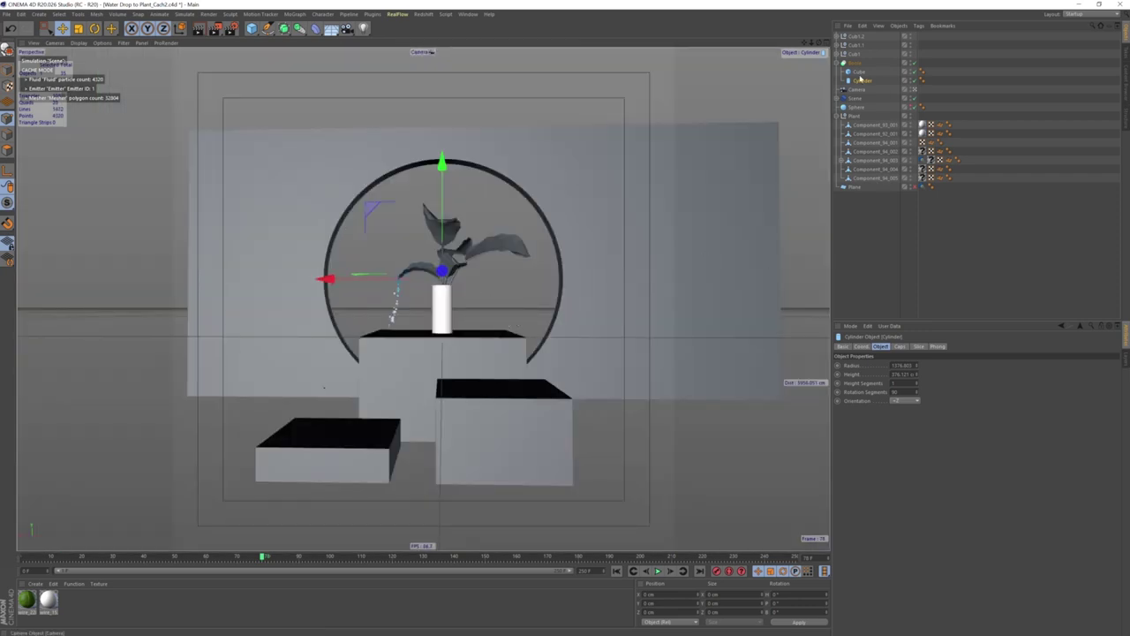
click(858, 72)
drag(354, 269, 310, 272)
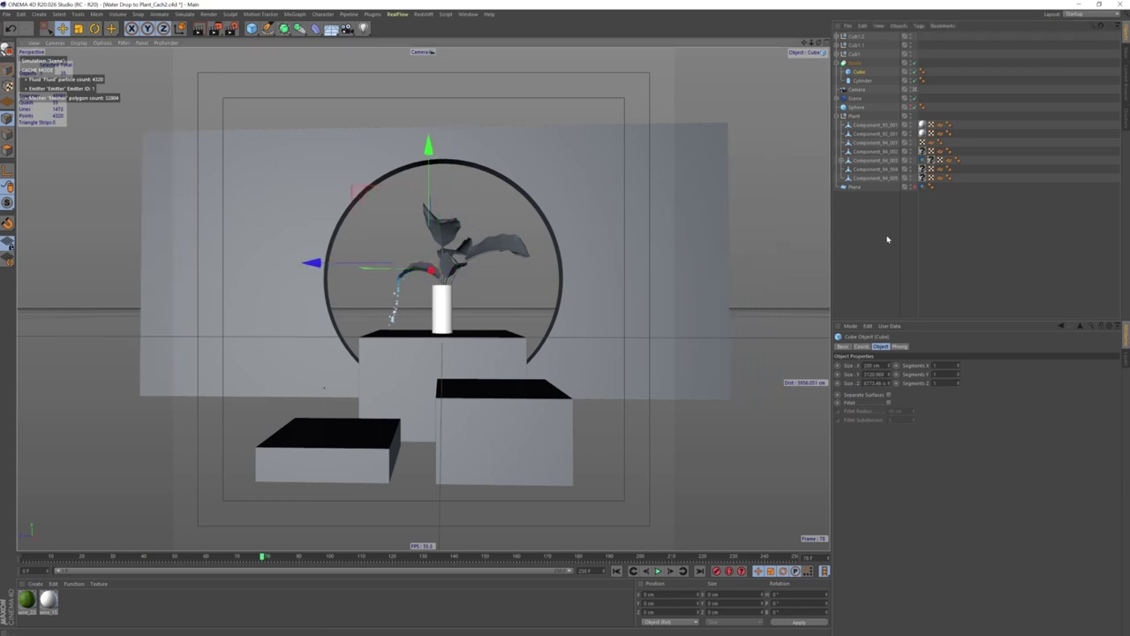
- Delete the Disc object from the scene
click(854, 188)
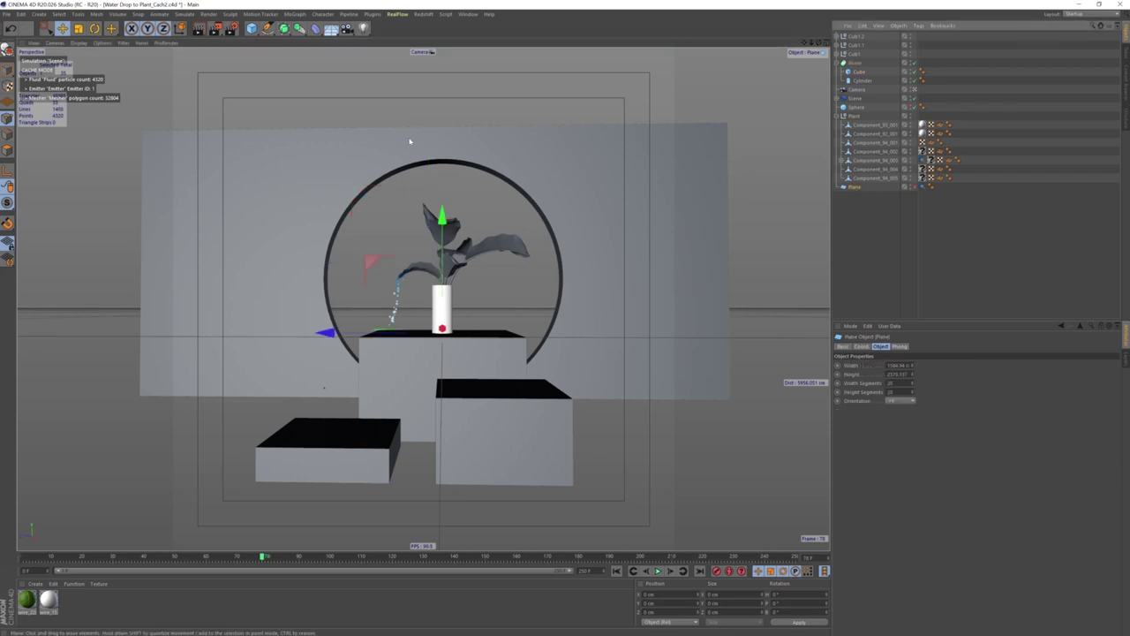
mouse_move(252, 29)
mouse_down()
mouse_move(348, 87)
mouse_move(281, 56)
mouse_up()
key(t)
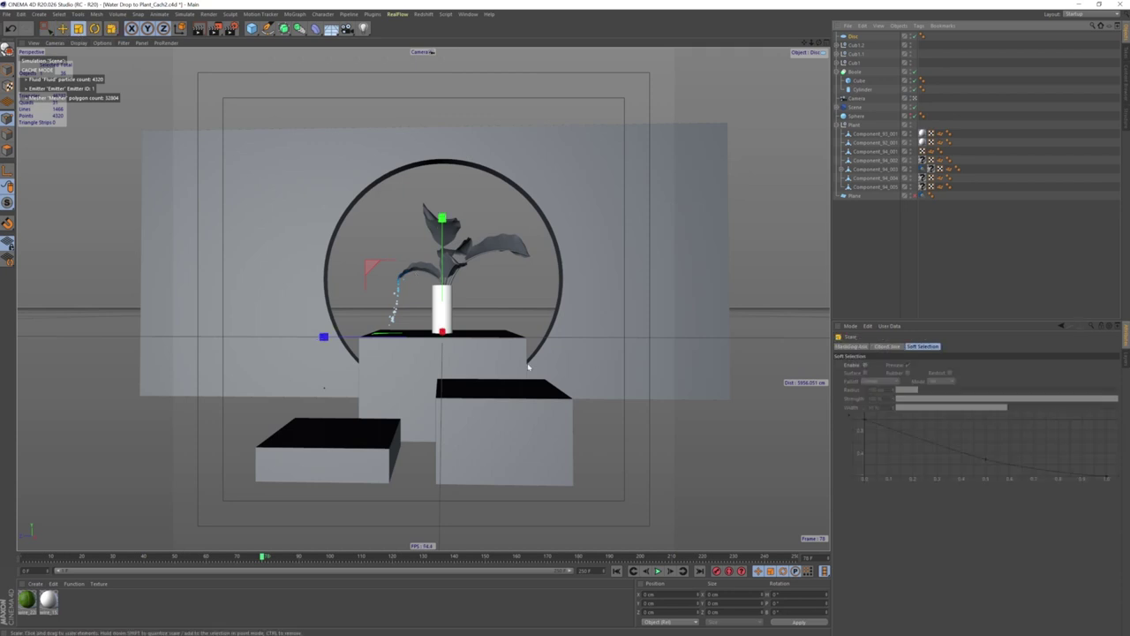
middle_click(613, 300)
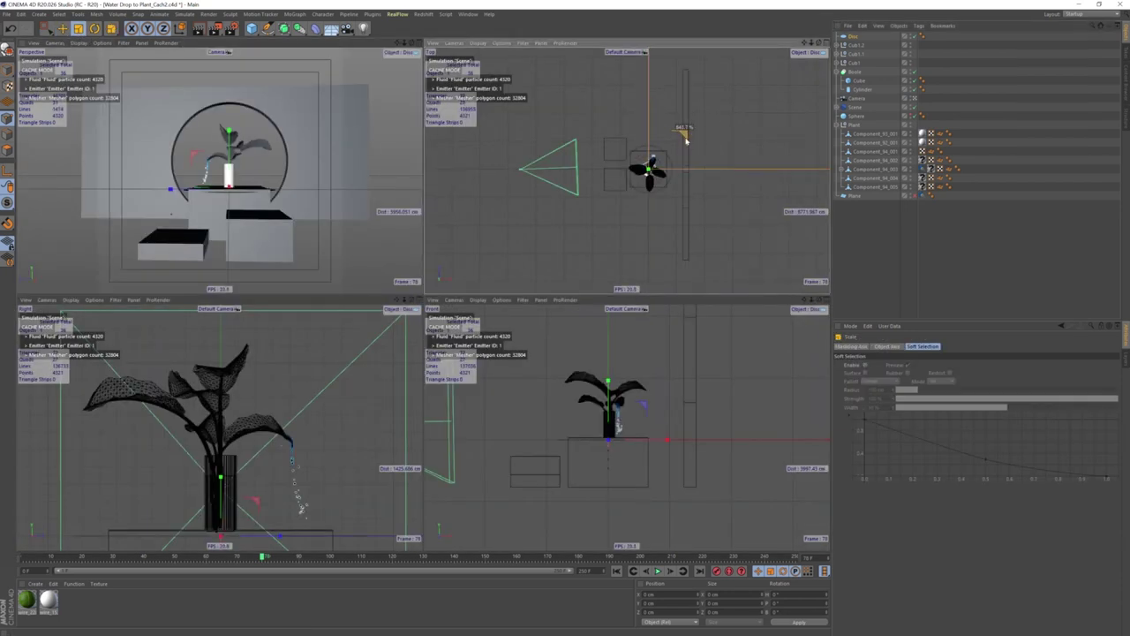
key(Delete)
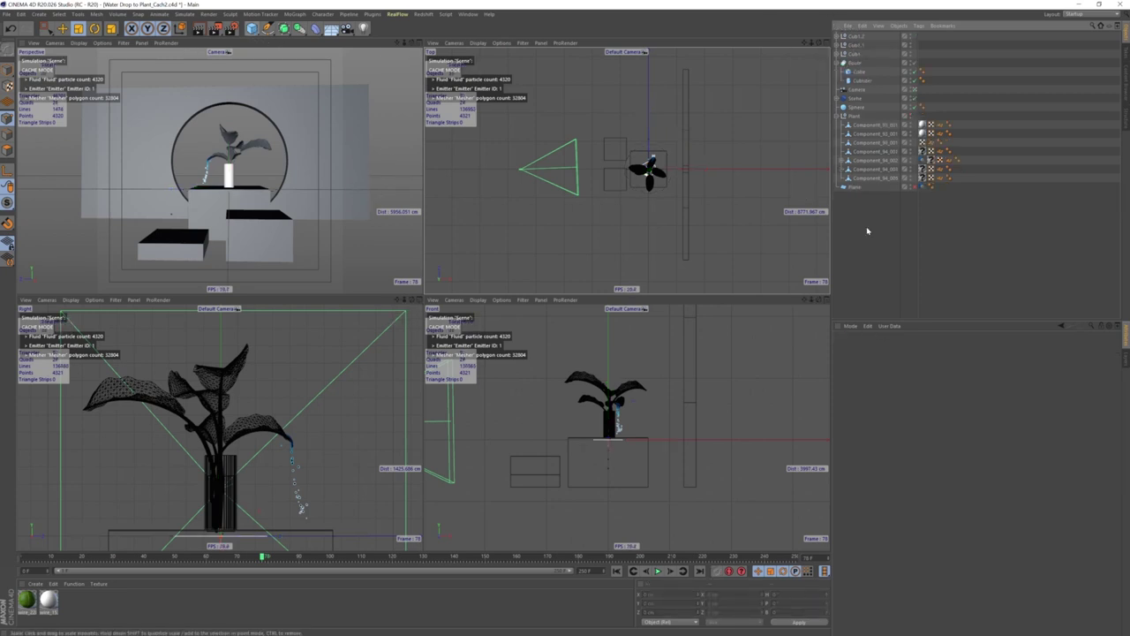
- Scale the floor Plane up to a much larger size
click(870, 188)
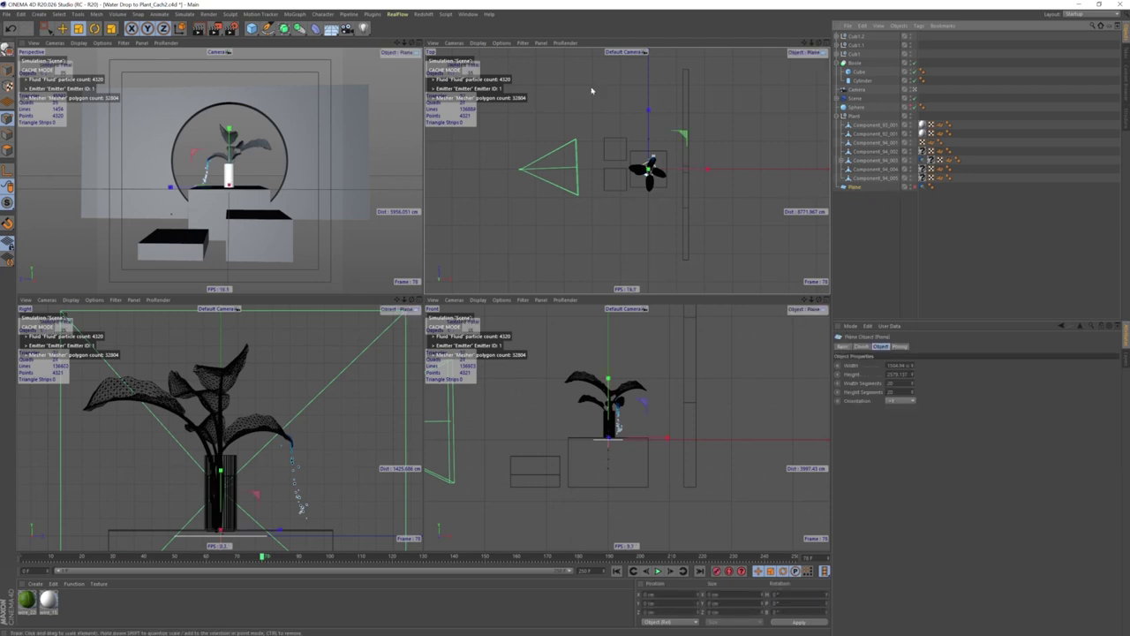
drag(683, 137, 697, 133)
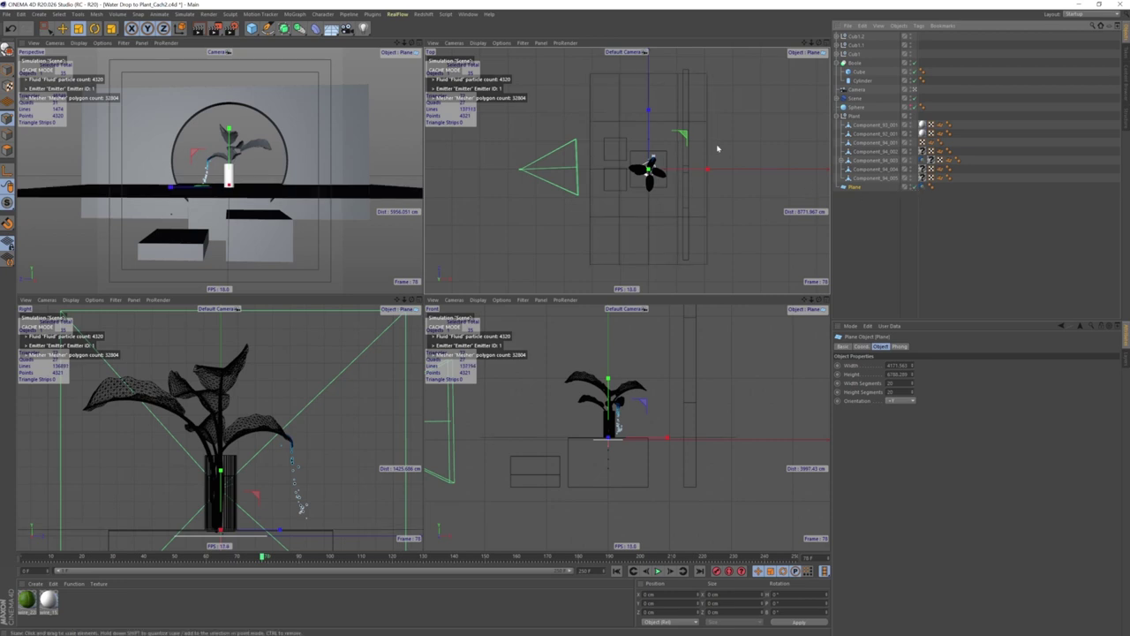
drag(680, 136, 751, 126)
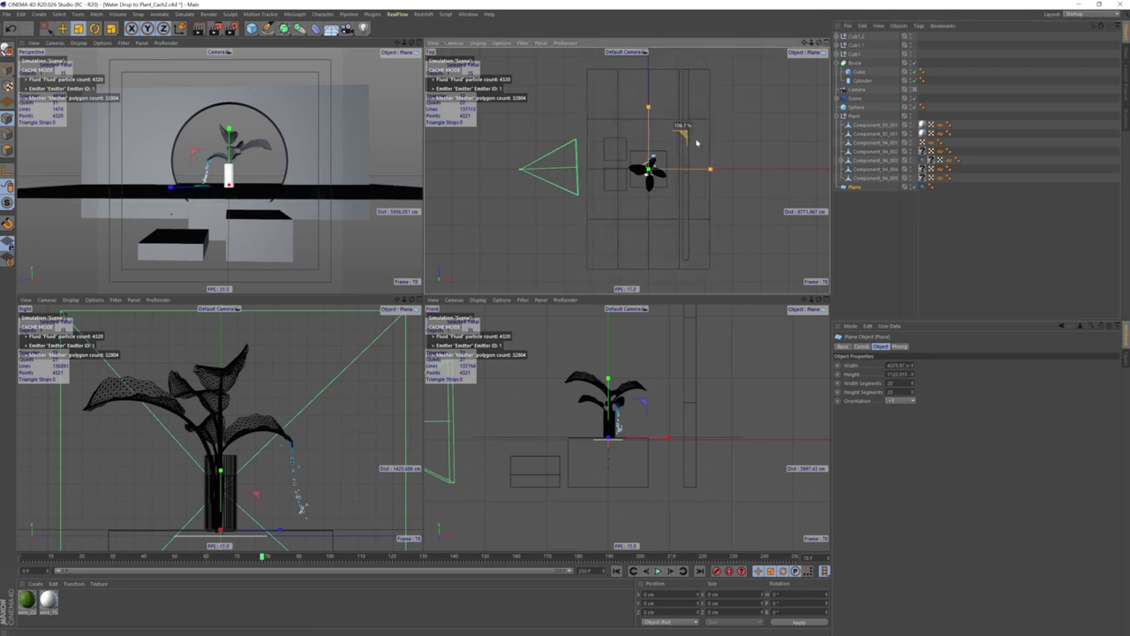
mouse_move(751, 126)
mouse_down()
mouse_move(685, 154)
mouse_move(369, 75)
mouse_up()
scroll(685, 154, down, 2)
- Widen the floor Plane further and lower it beneath the blocks to about -795 cm in Y
click(61, 28)
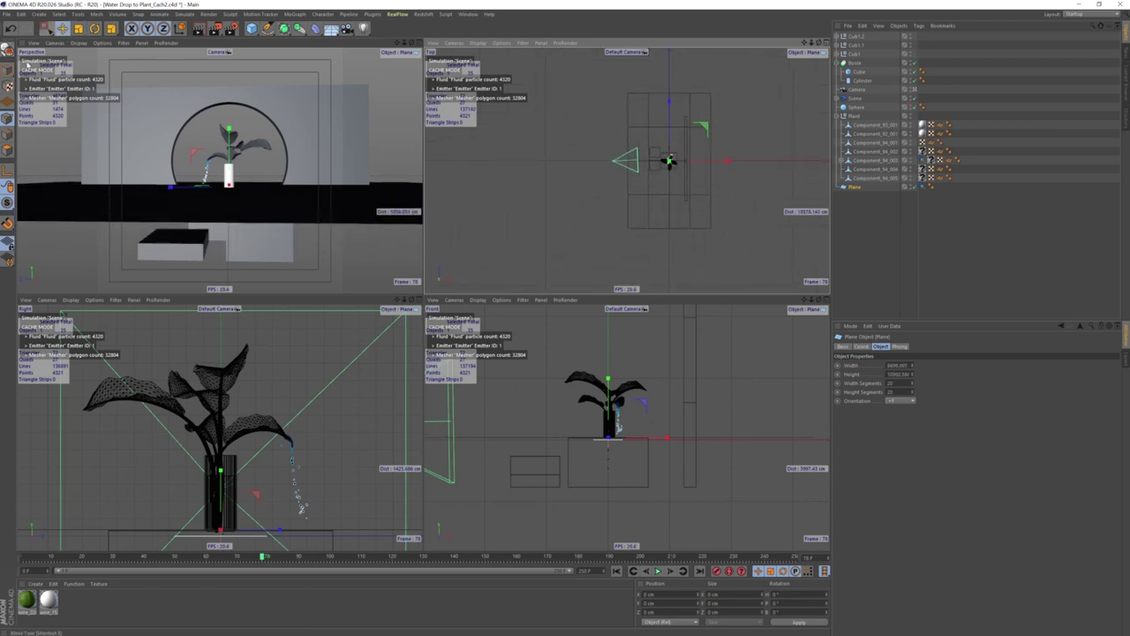
click(653, 194)
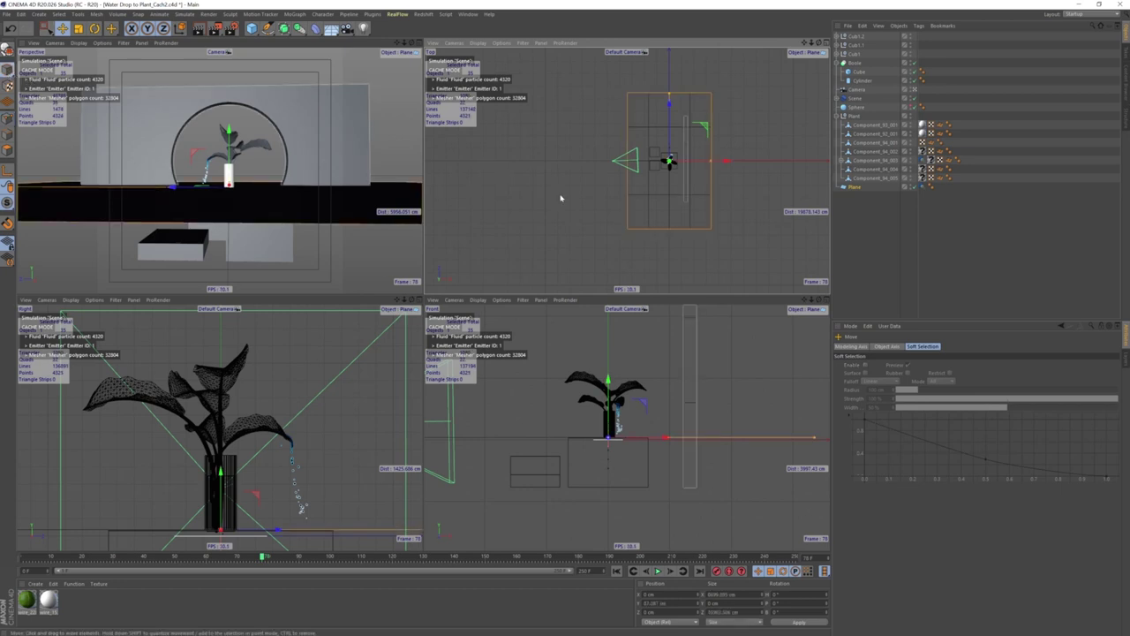
drag(717, 164, 721, 162)
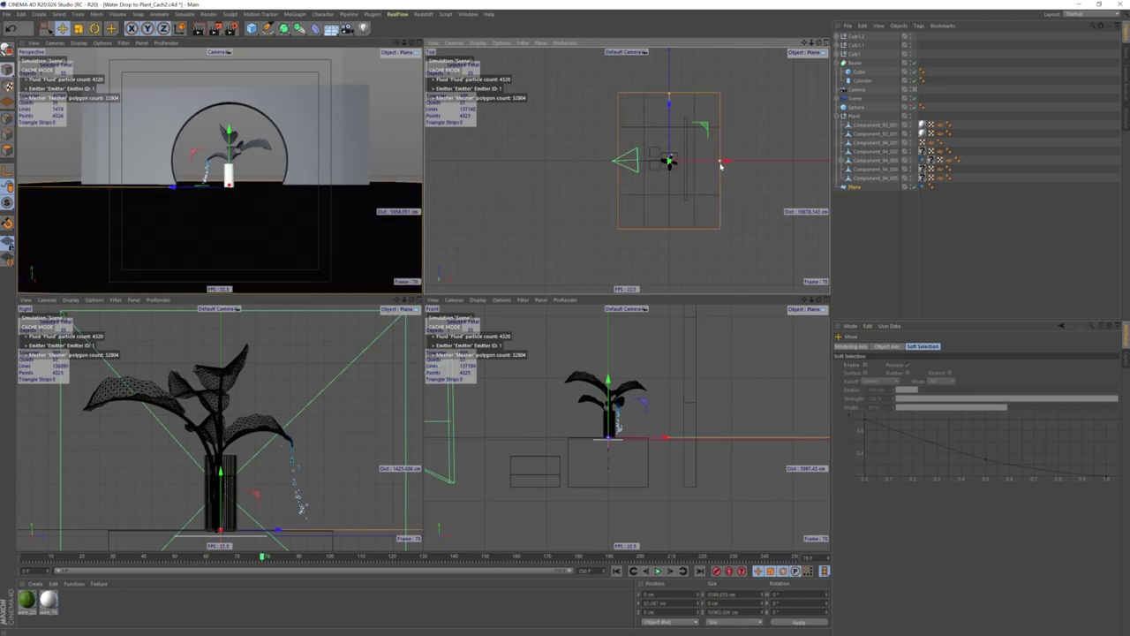
drag(609, 381, 538, 487)
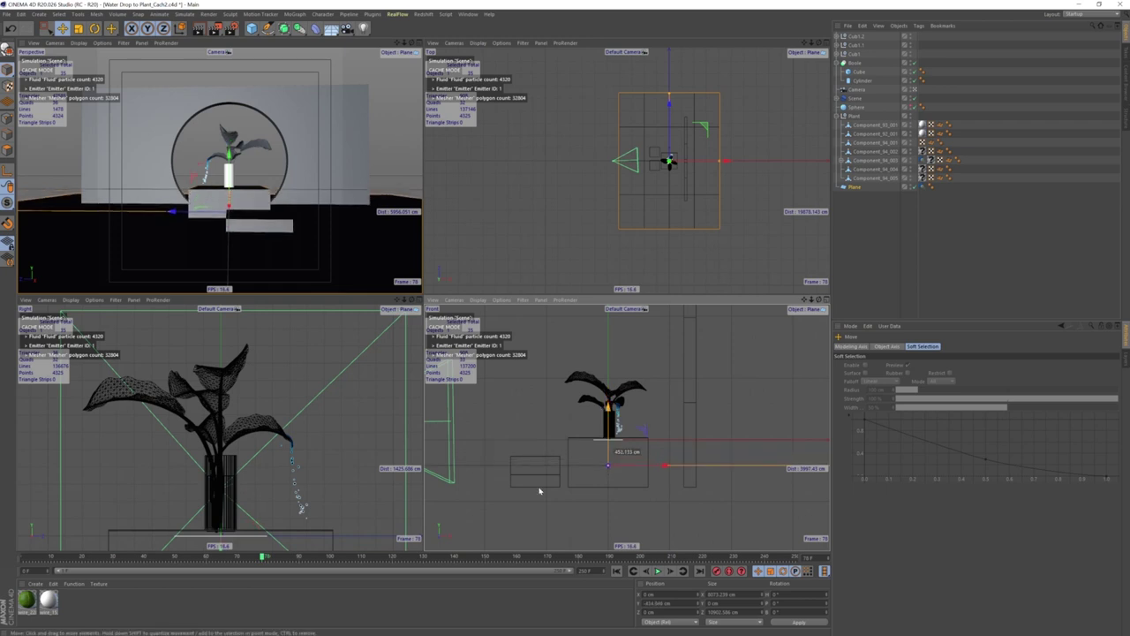
scroll(580, 487, up, 4)
scroll(614, 460, up, 2)
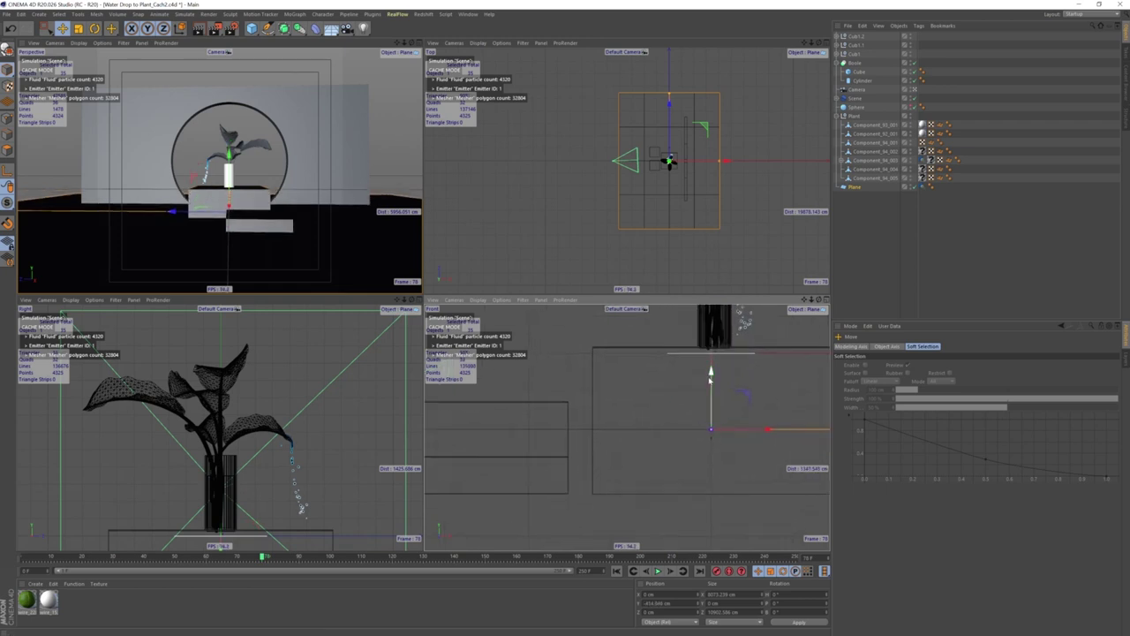
drag(709, 374, 710, 436)
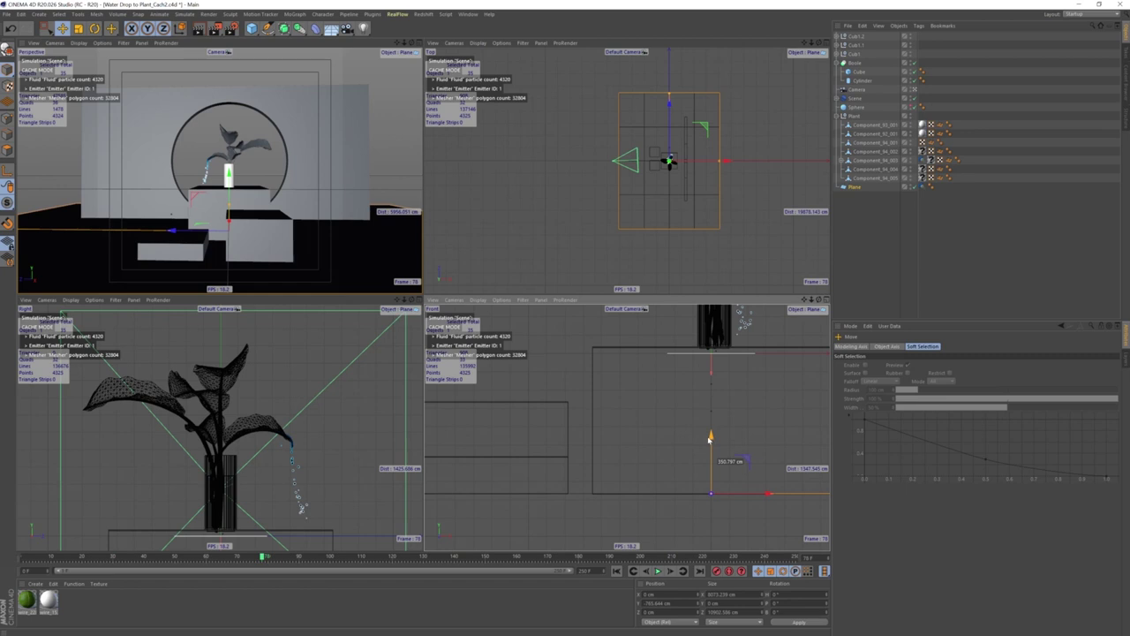
alt+middle_drag(688, 488, 649, 460)
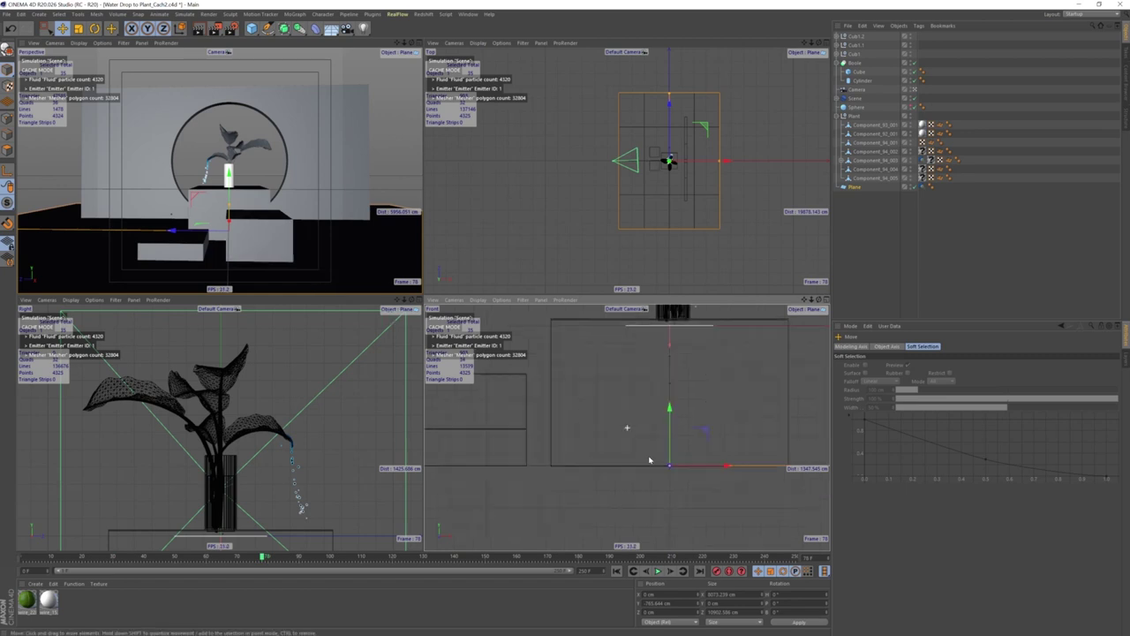
scroll(732, 453, up, 2)
drag(690, 420, 693, 422)
scroll(487, 440, down, 3)
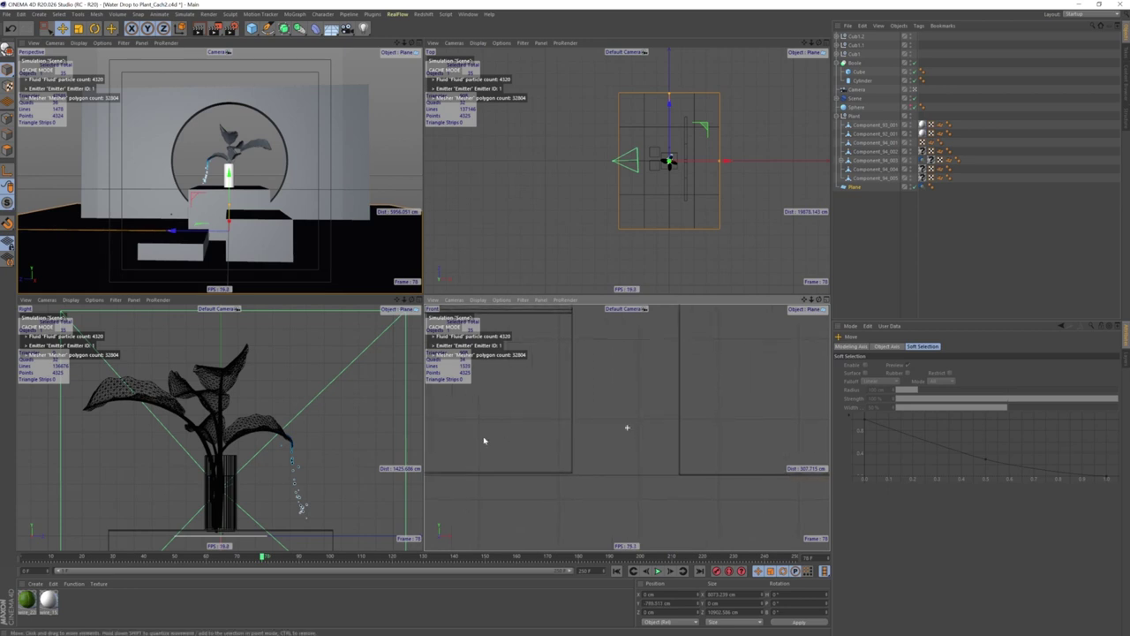
- In the maximised Front view, move the first stepped block group down-left onto the floor
click(854, 55)
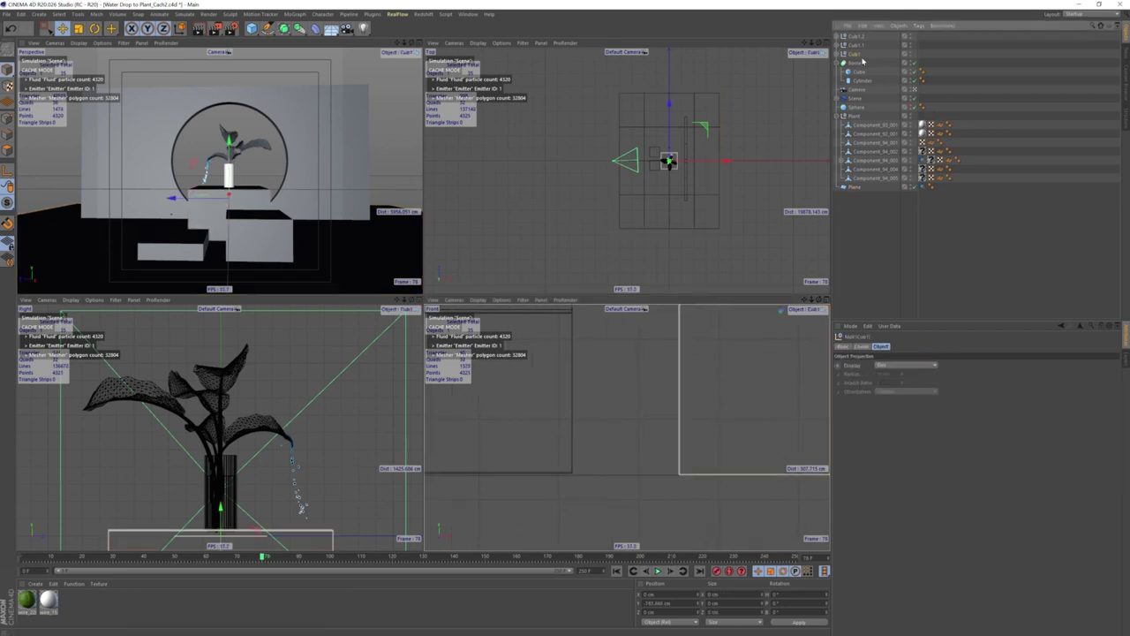
scroll(628, 424, down, 3)
middle_click(628, 424)
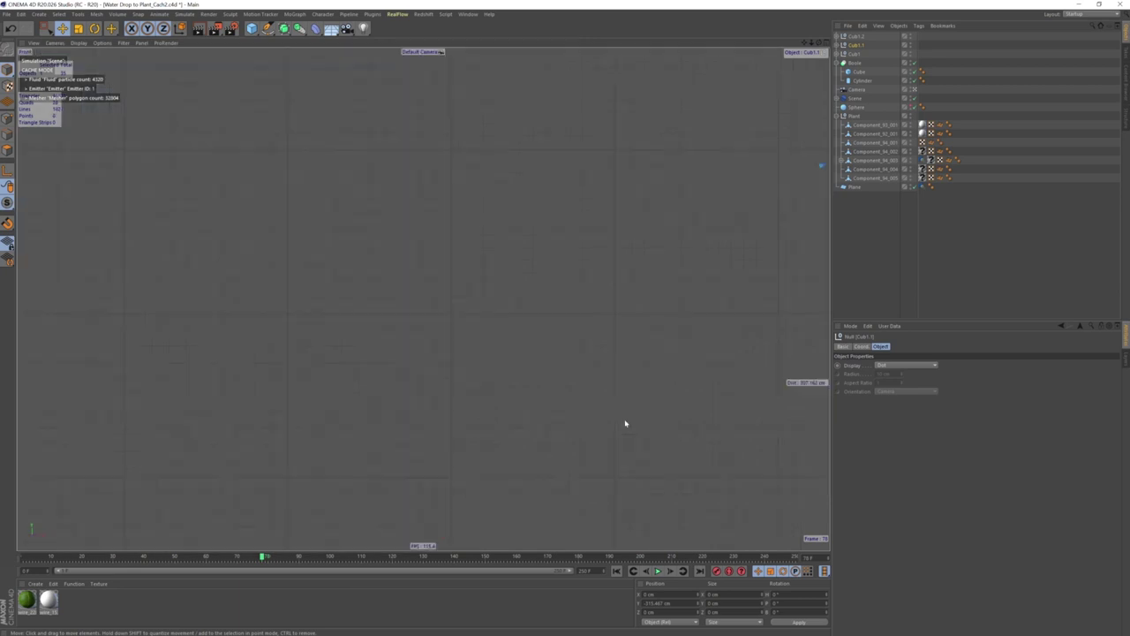
scroll(580, 404, up, 5)
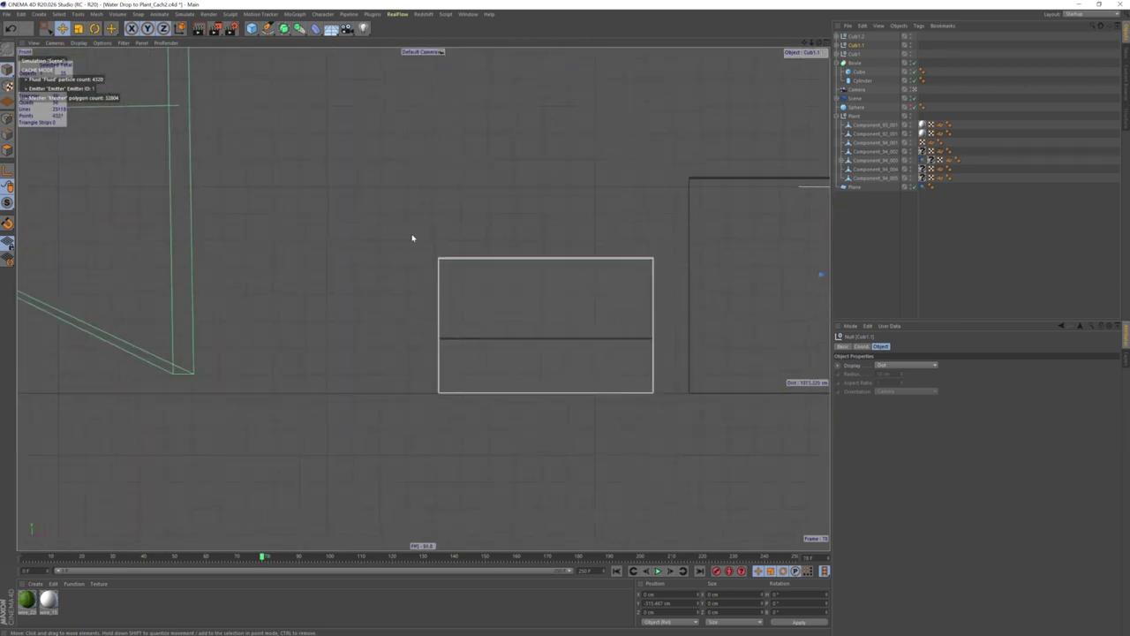
scroll(449, 235, down, 3)
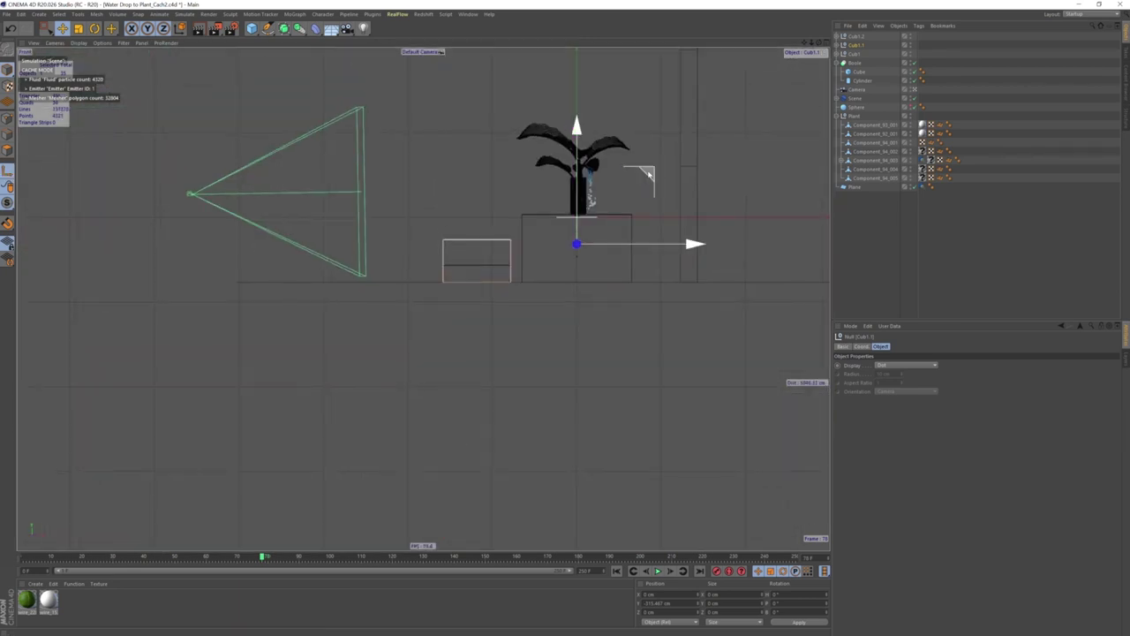
drag(636, 173, 536, 207)
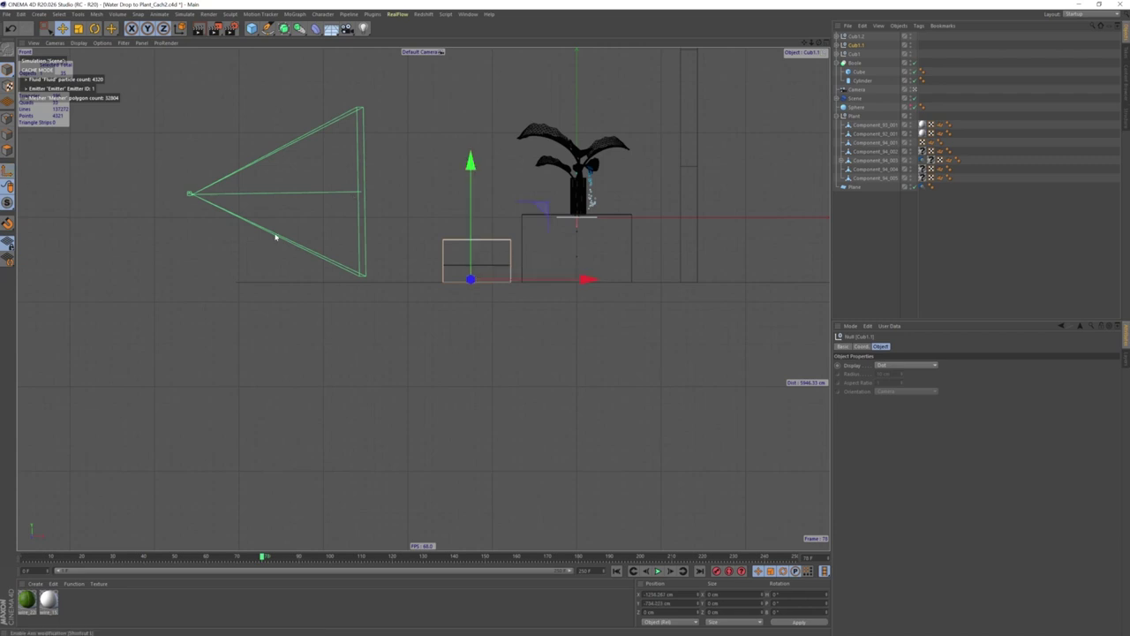
scroll(543, 263, up, 3)
scroll(542, 263, up, 3)
mouse_move(504, 295)
alt+middle_down()
mouse_move(527, 262)
mouse_move(520, 323)
mouse_move(590, 275)
alt+middle_up()
drag(601, 212, 601, 214)
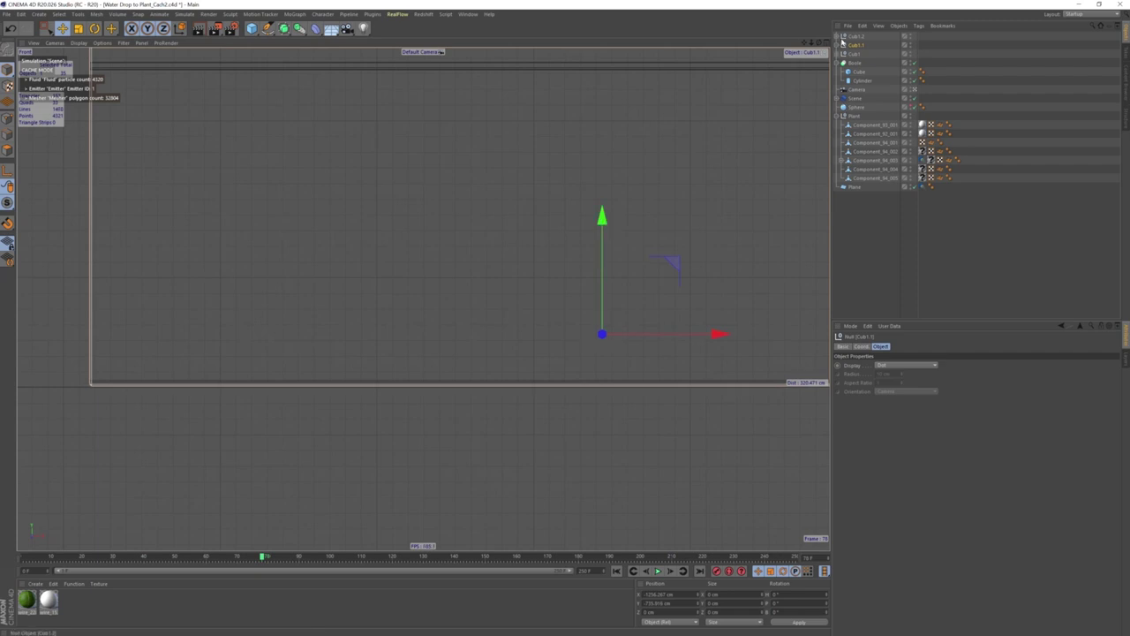
- Move the other stepped block group down onto the floor, to about -759 cm in Y
scroll(641, 207, down, 3)
scroll(433, 315, down, 3)
scroll(530, 287, down, 3)
scroll(496, 305, down, 2)
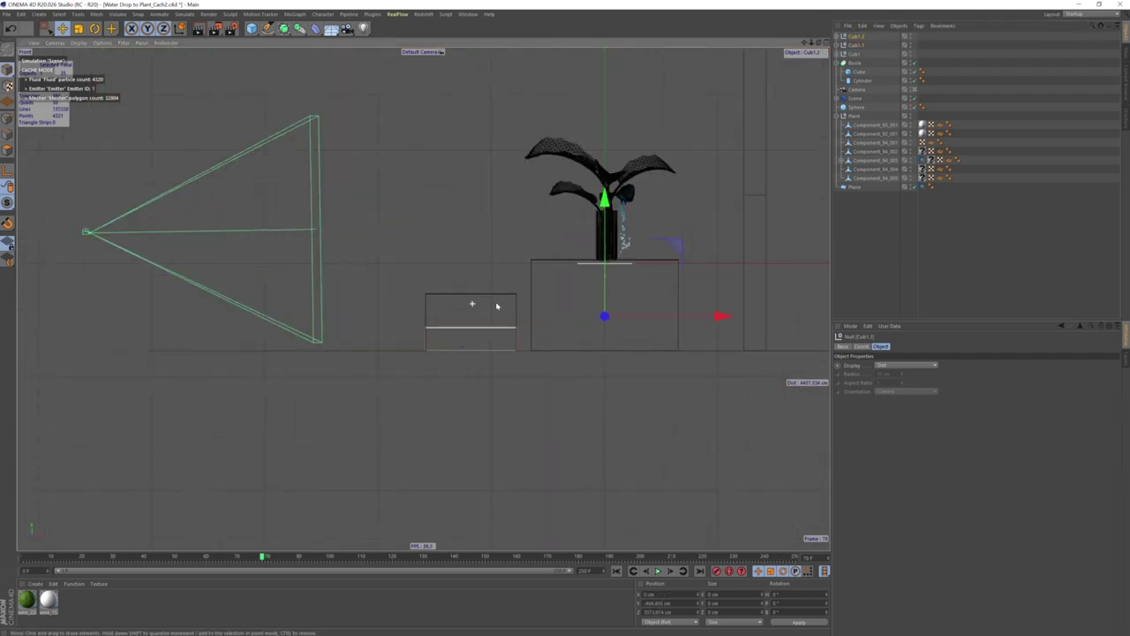
scroll(496, 306, up, 2)
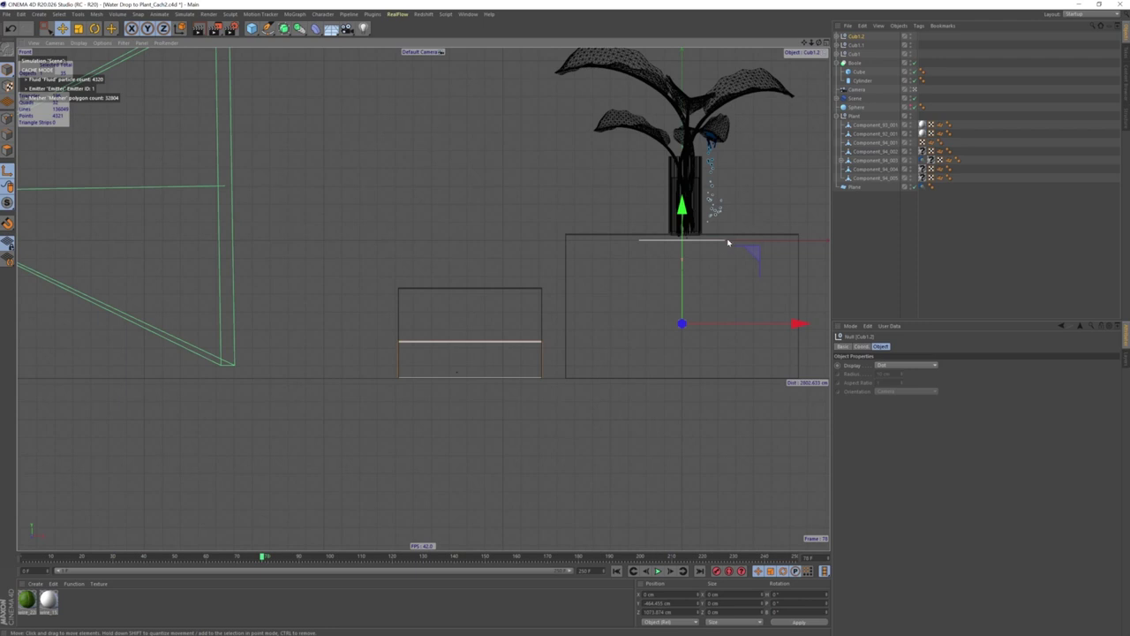
drag(728, 241, 508, 293)
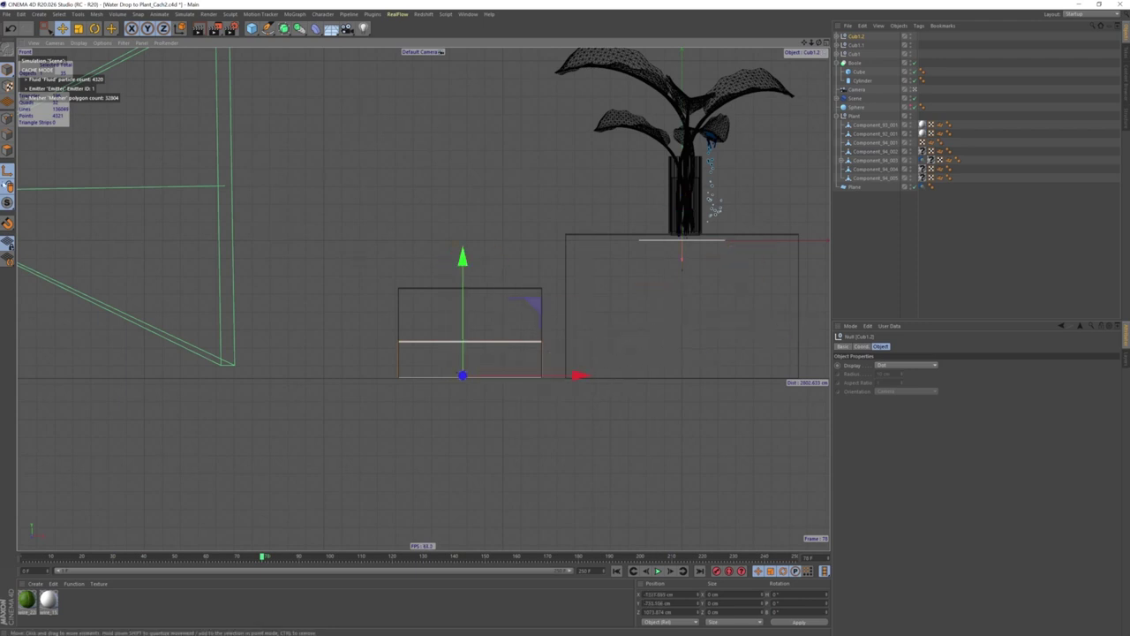
scroll(591, 419, up, 4)
scroll(529, 336, up, 2)
scroll(496, 288, up, 2)
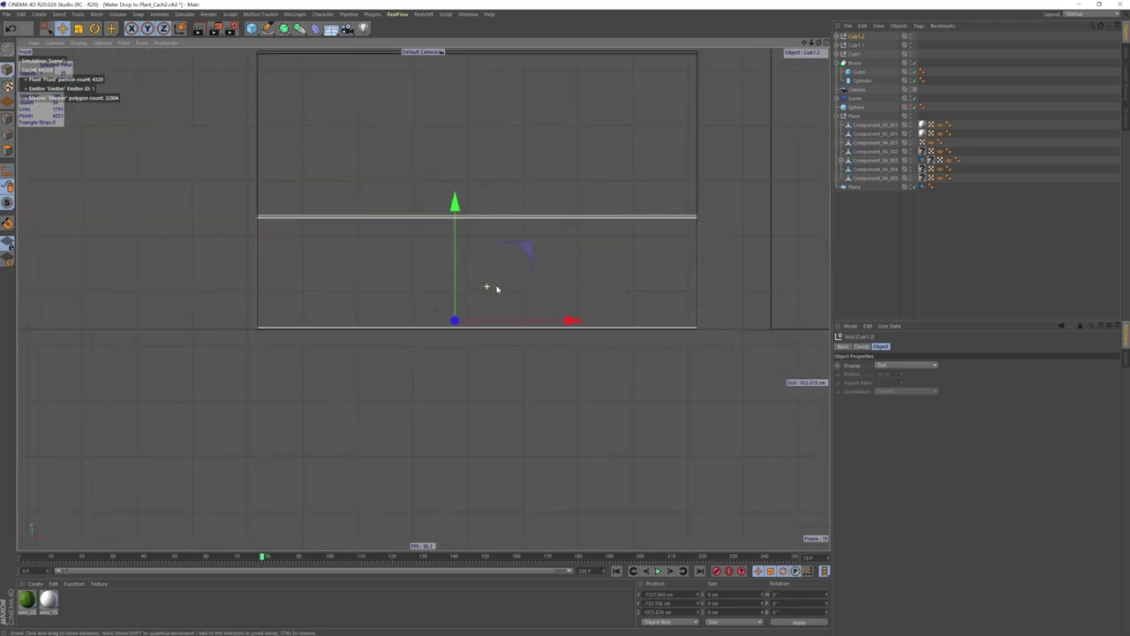
scroll(459, 293, up, 2)
scroll(446, 300, up, 2)
scroll(495, 301, up, 2)
scroll(503, 326, up, 1)
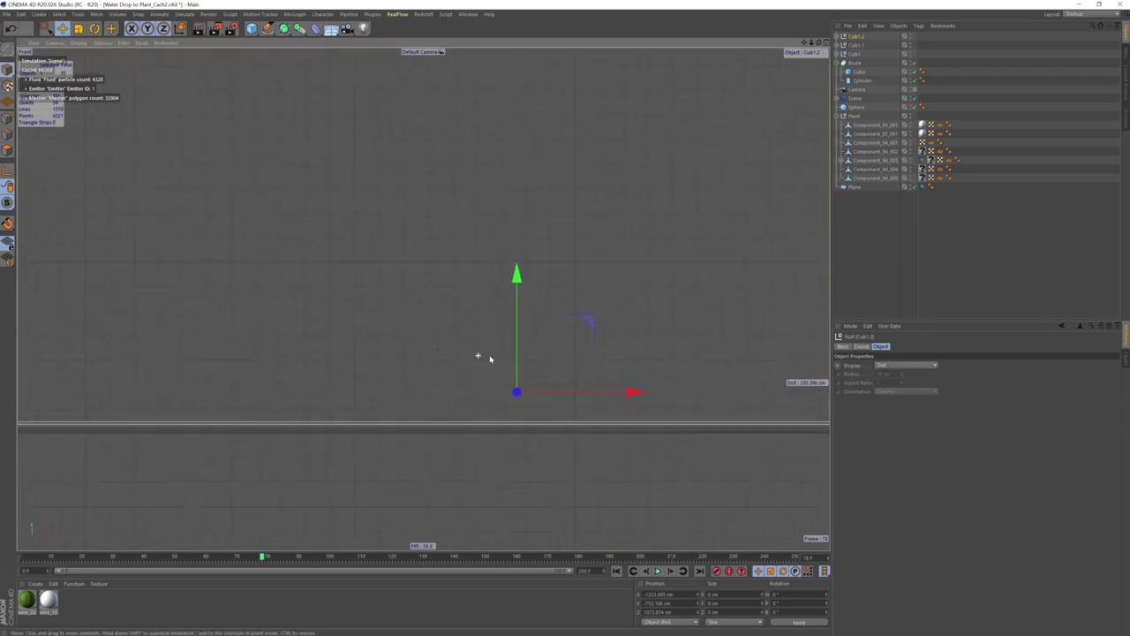
scroll(495, 349, up, 1)
scroll(523, 309, up, 1)
scroll(528, 301, up, 1)
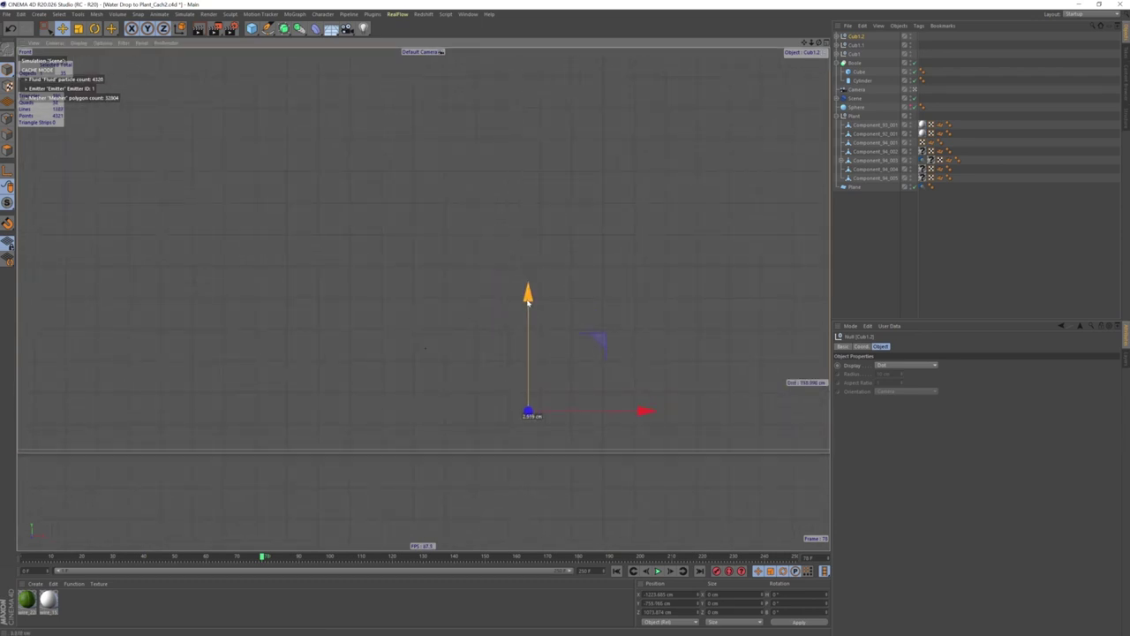
middle_click(528, 300)
- Increase the Boole wall Cube's Size Y to about 4694 cm and raise it to roughly 1508 cm in Y
middle_click(323, 227)
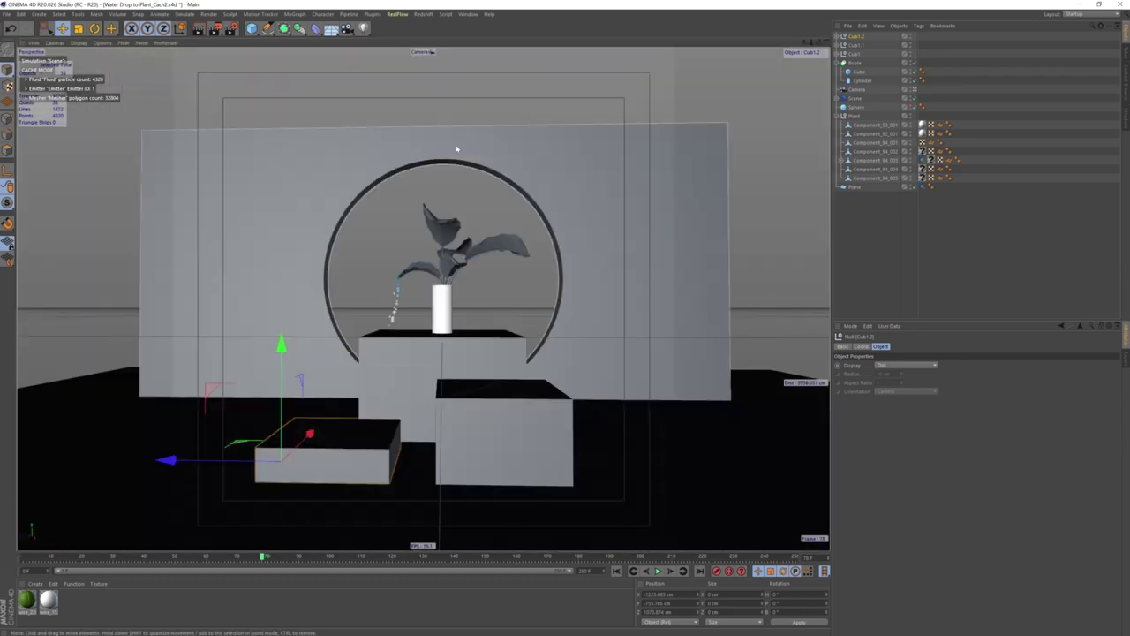
click(456, 149)
click(853, 72)
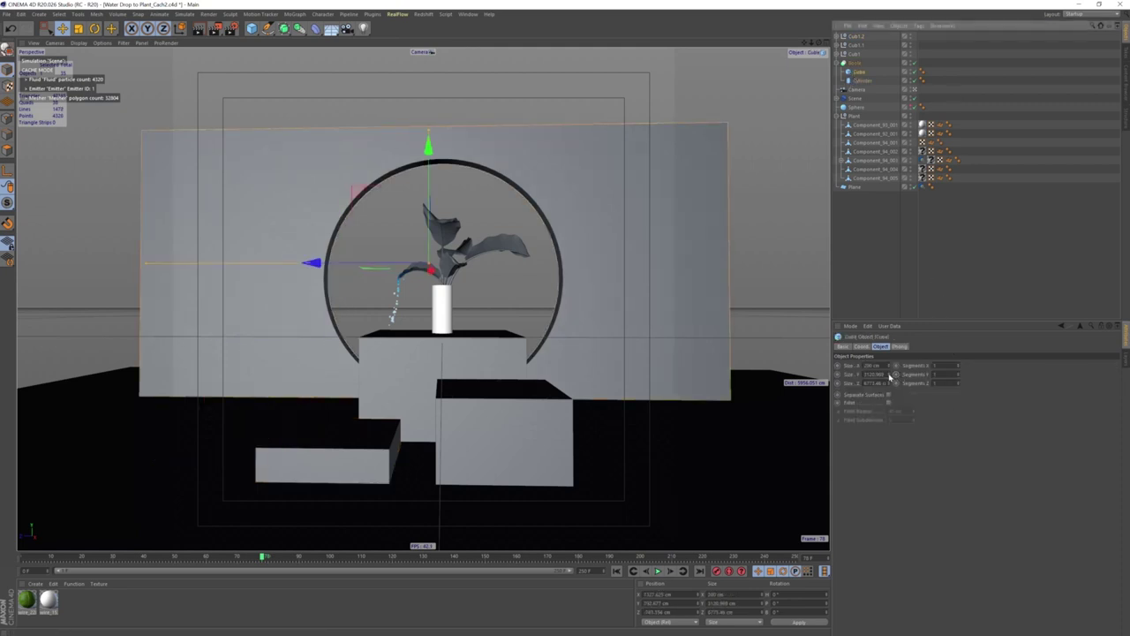
drag(895, 374, 894, 336)
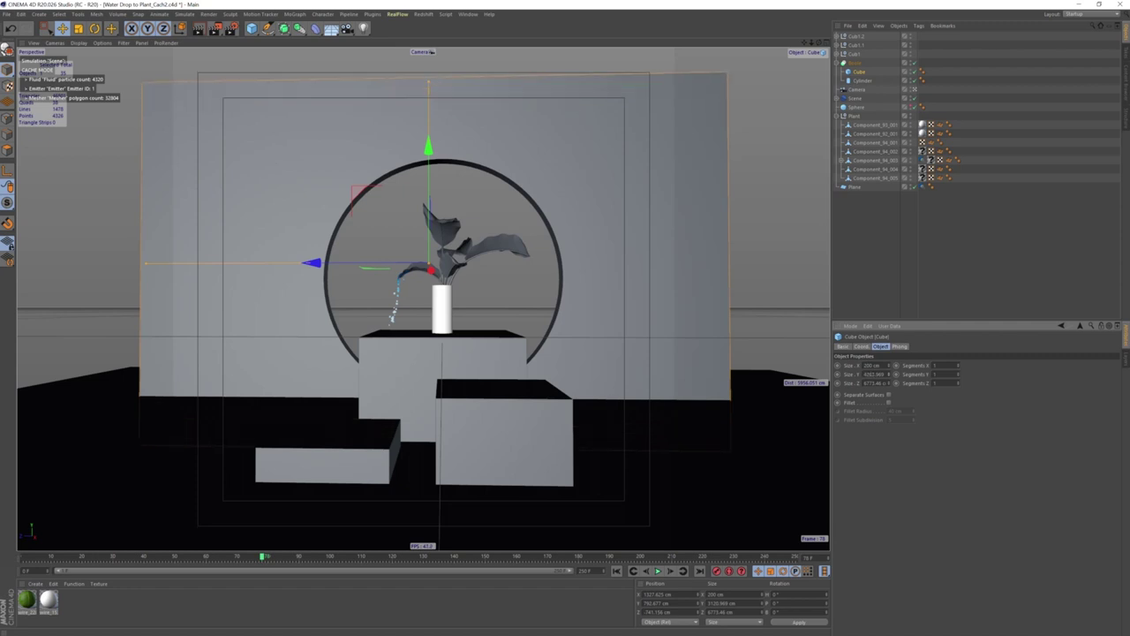
drag(894, 374, 894, 362)
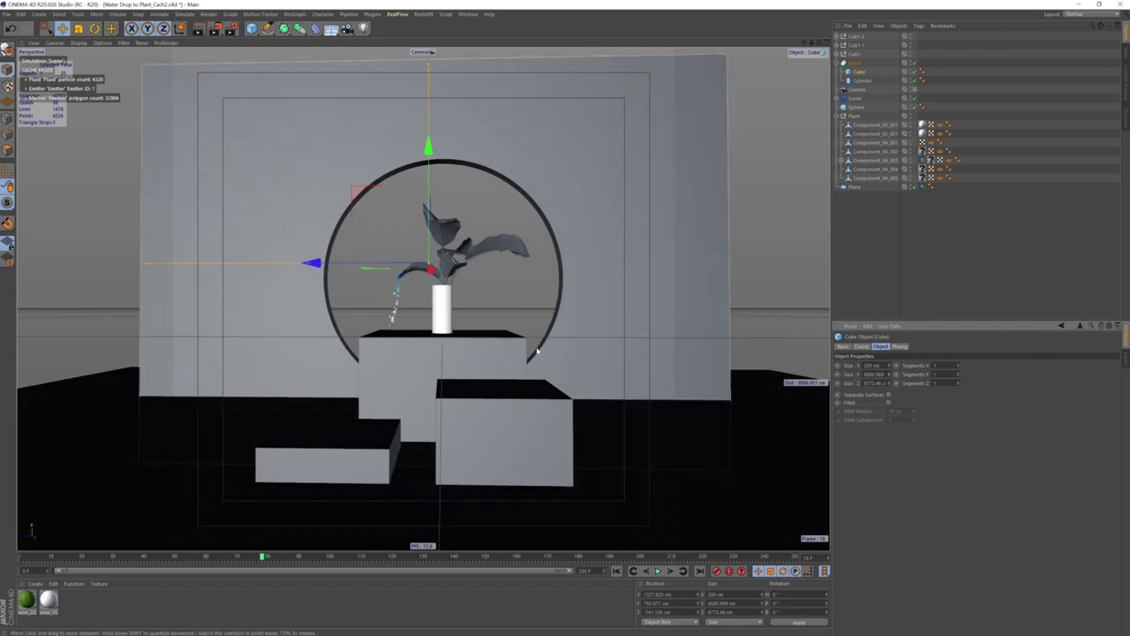
drag(429, 165, 450, 96)
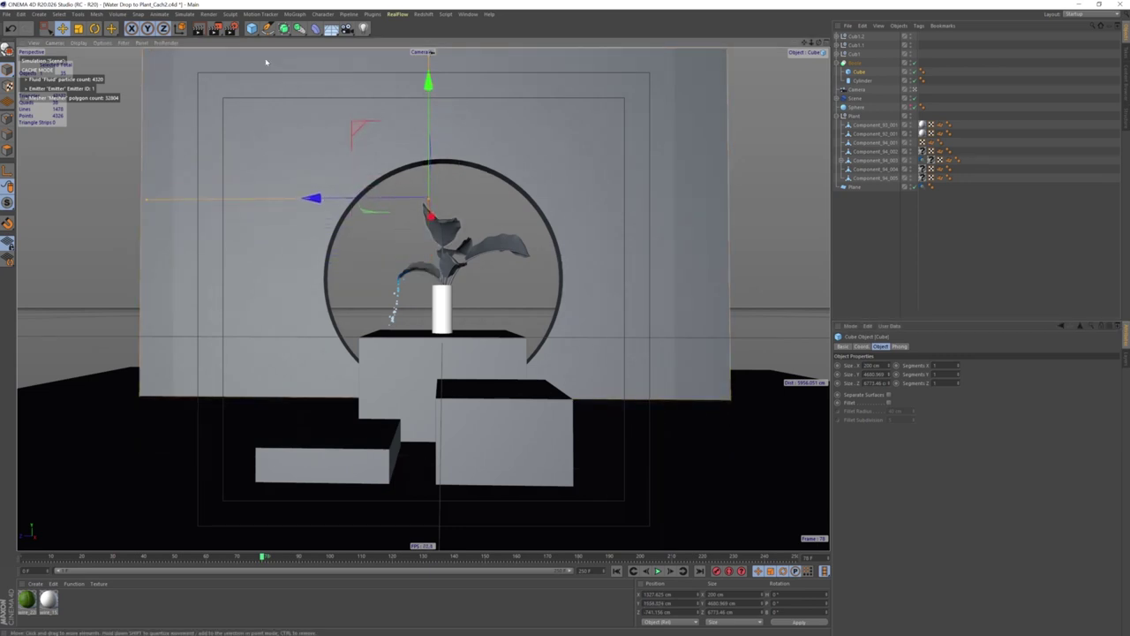
click(251, 28)
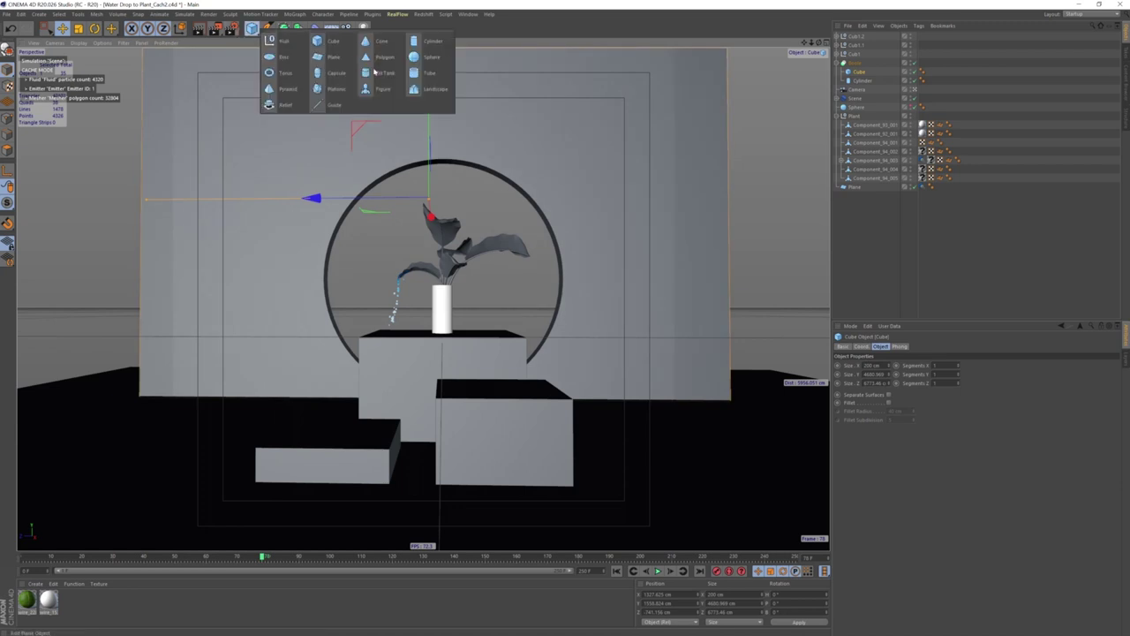
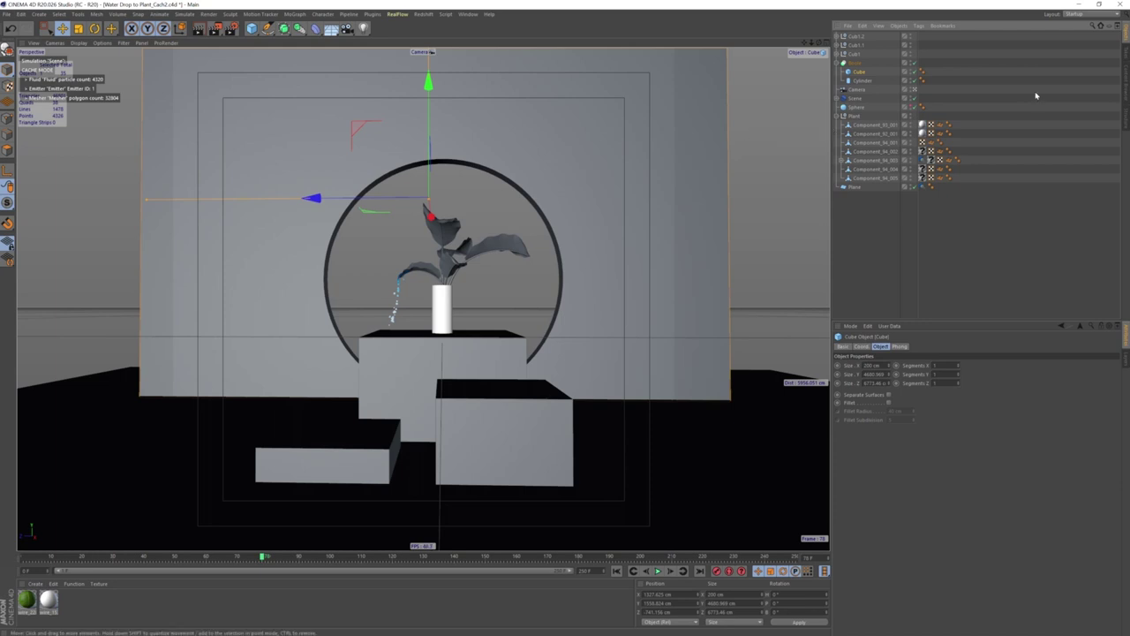
- Copy the backdrop's cutting Cylinder out of the Boole and set its radius to 700 cm
click(861, 80)
drag(854, 62, 855, 64)
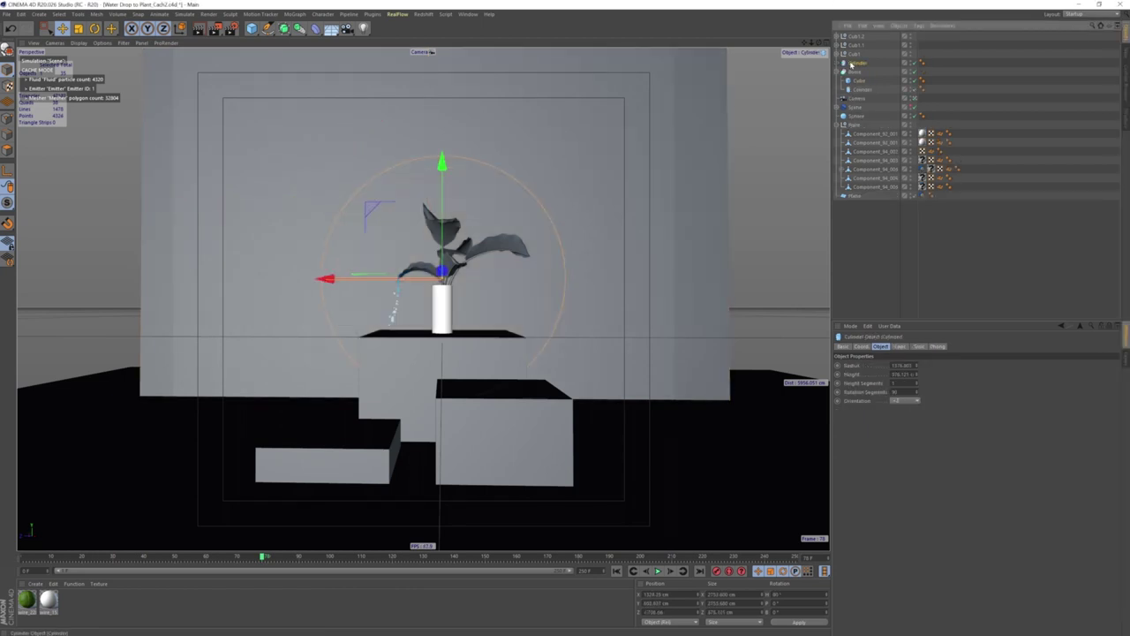
double_click(894, 365)
text(1)
key(Return)
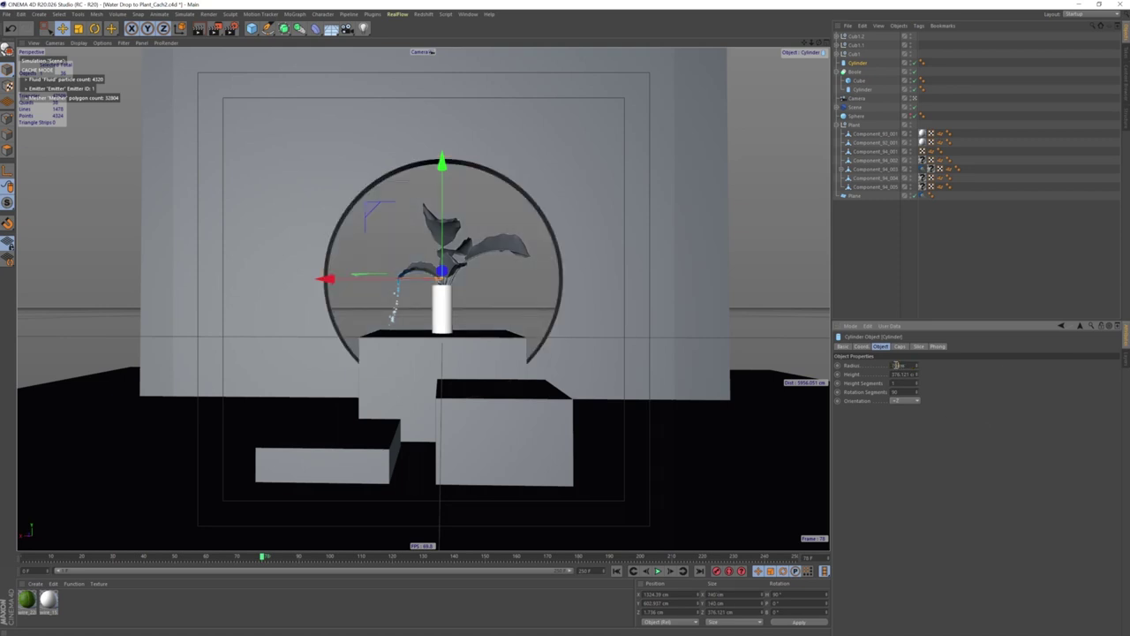
key(Return)
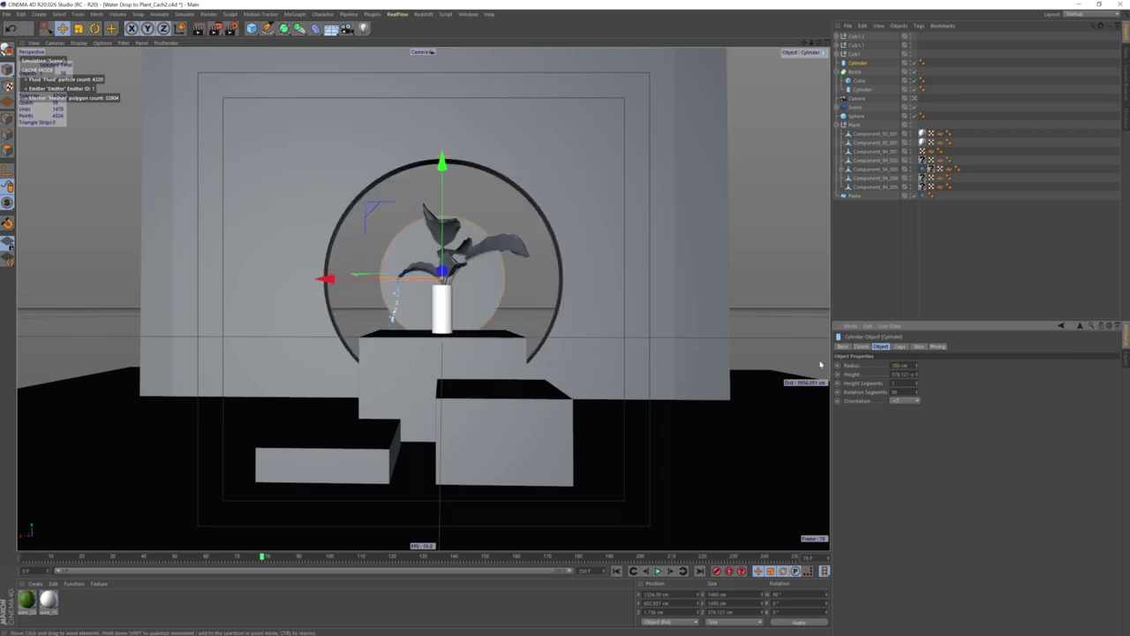
- Flatten the copied cylinder into a thin disc and move it lower, left of the pedestal
middle_click(686, 182)
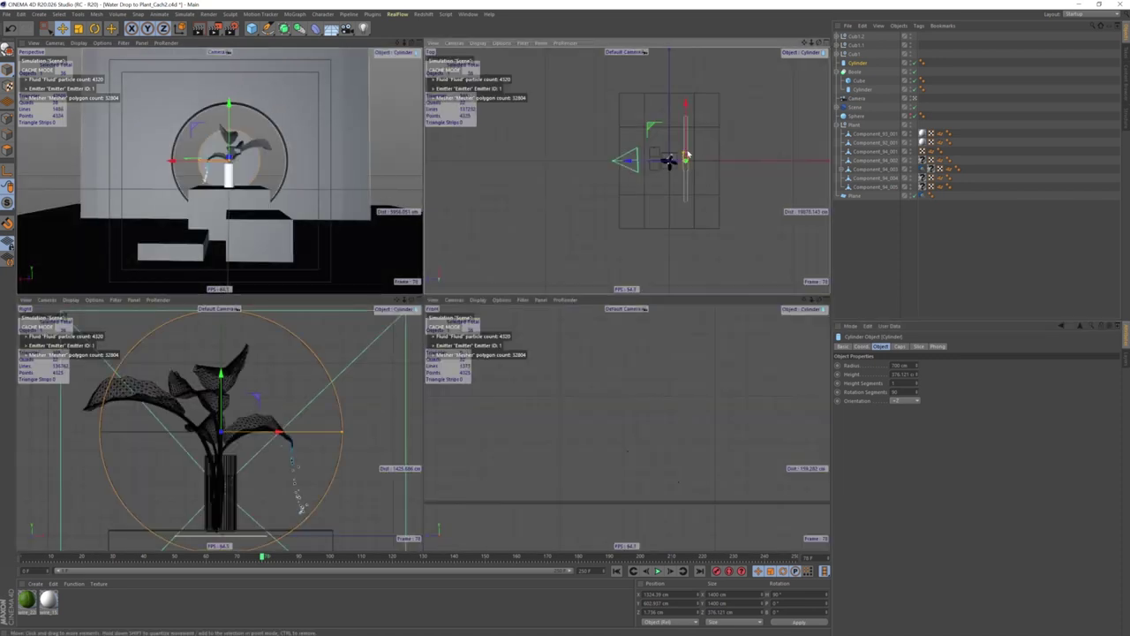
scroll(686, 156, up, 3)
scroll(684, 172, up, 2)
scroll(682, 190, up, 3)
scroll(679, 203, up, 2)
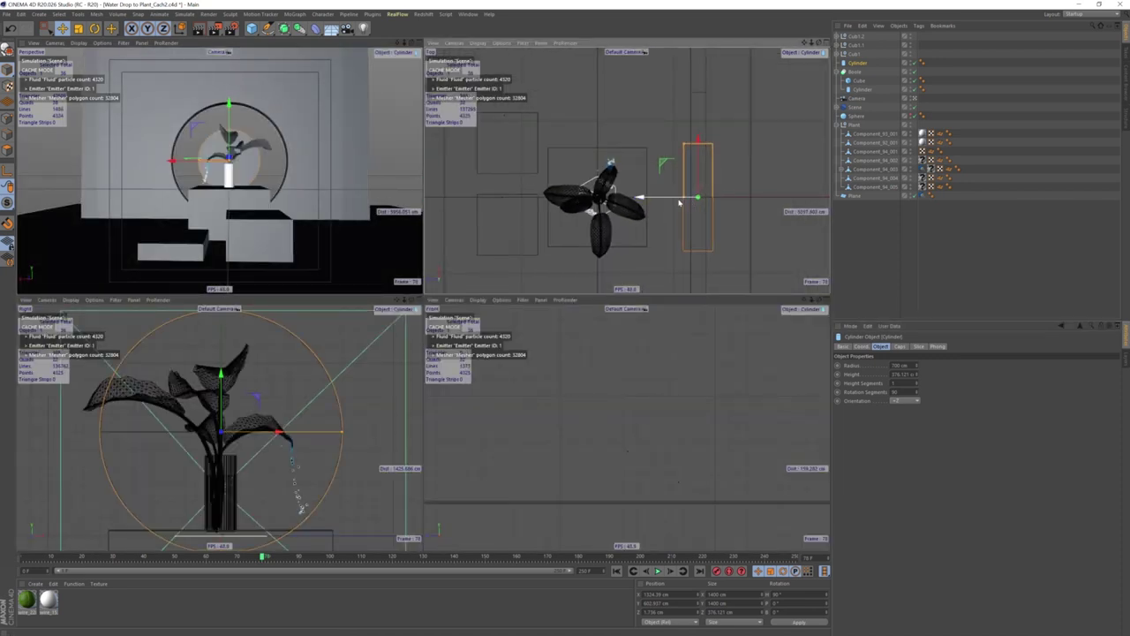
mouse_move(678, 203)
mouse_down()
mouse_move(692, 201)
mouse_move(631, 200)
mouse_up()
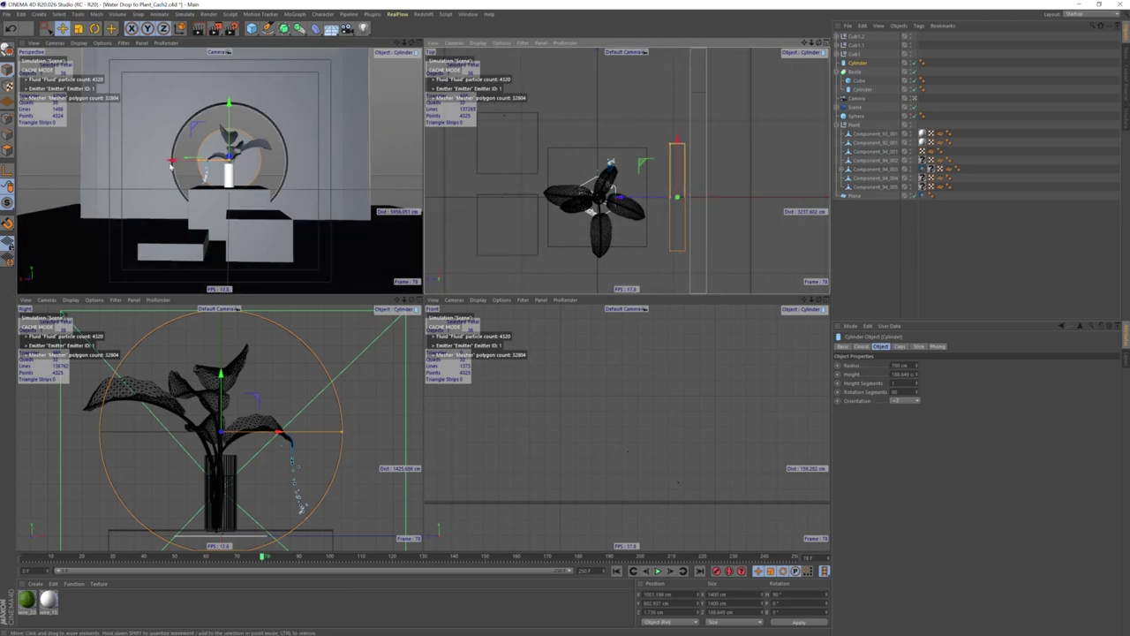
drag(172, 165, 103, 164)
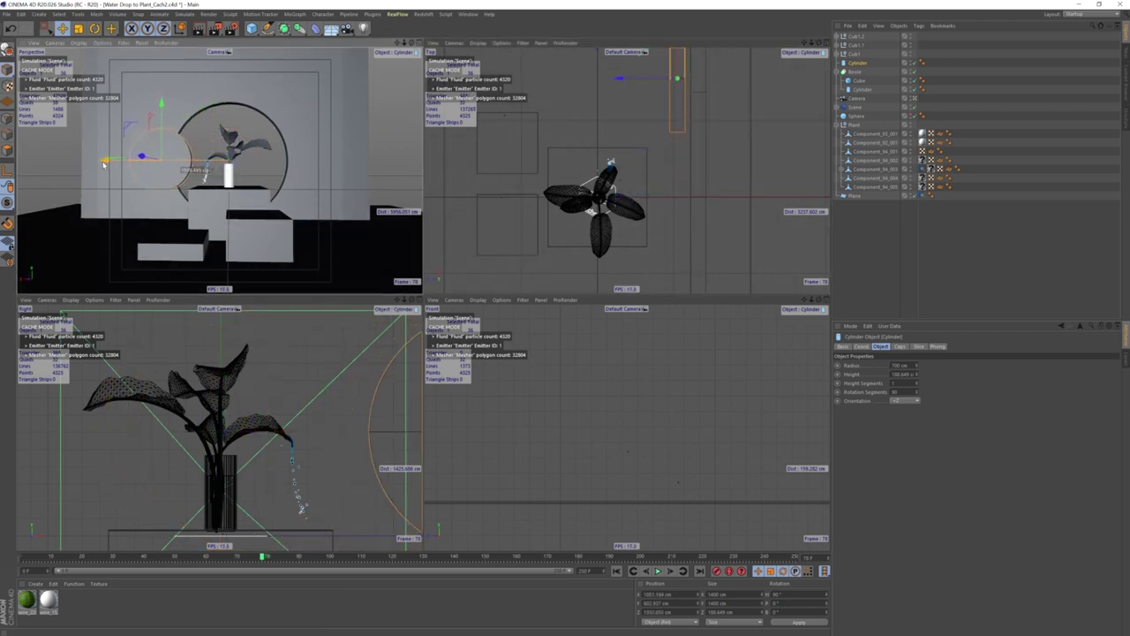
drag(162, 106, 159, 137)
scroll(544, 443, down, 5)
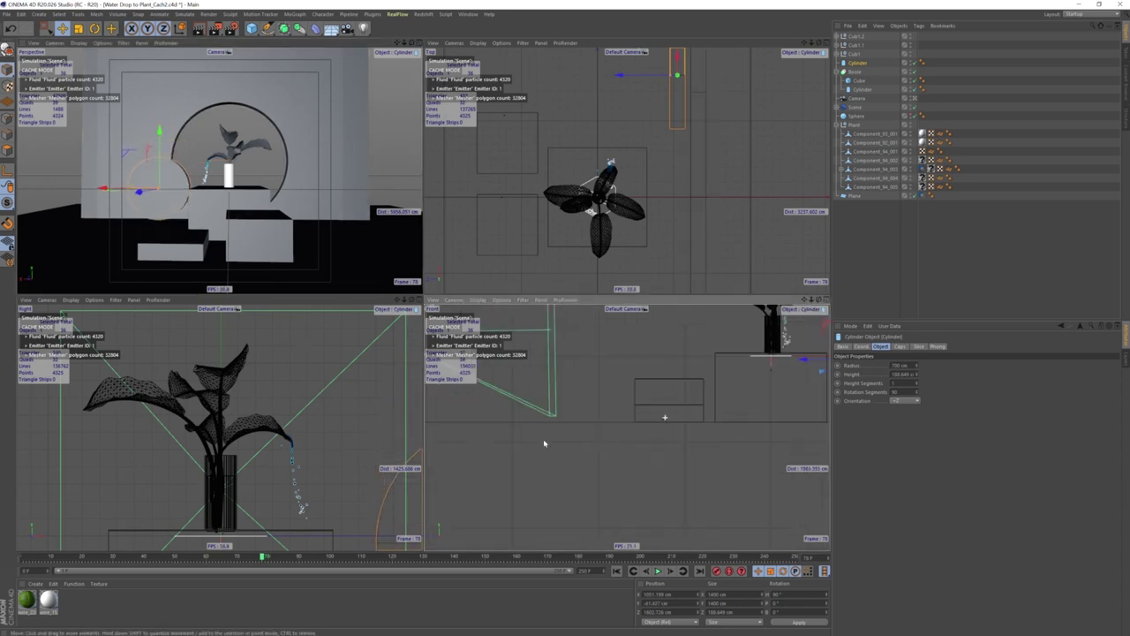
scroll(544, 444, up, 2)
scroll(645, 429, up, 2)
scroll(716, 410, up, 2)
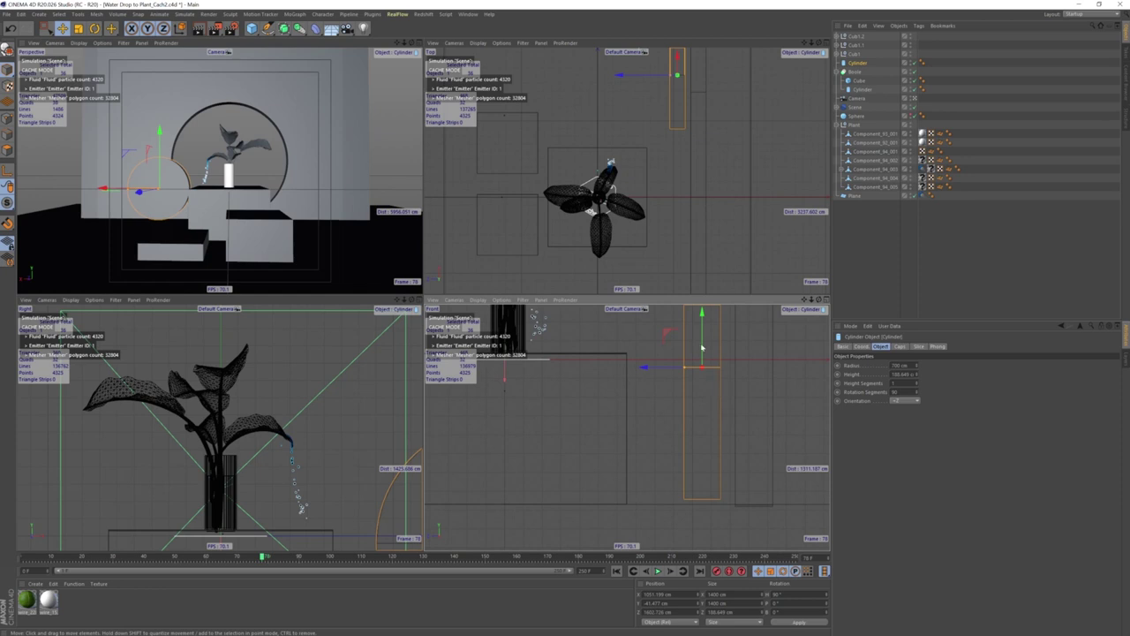
drag(702, 347, 704, 337)
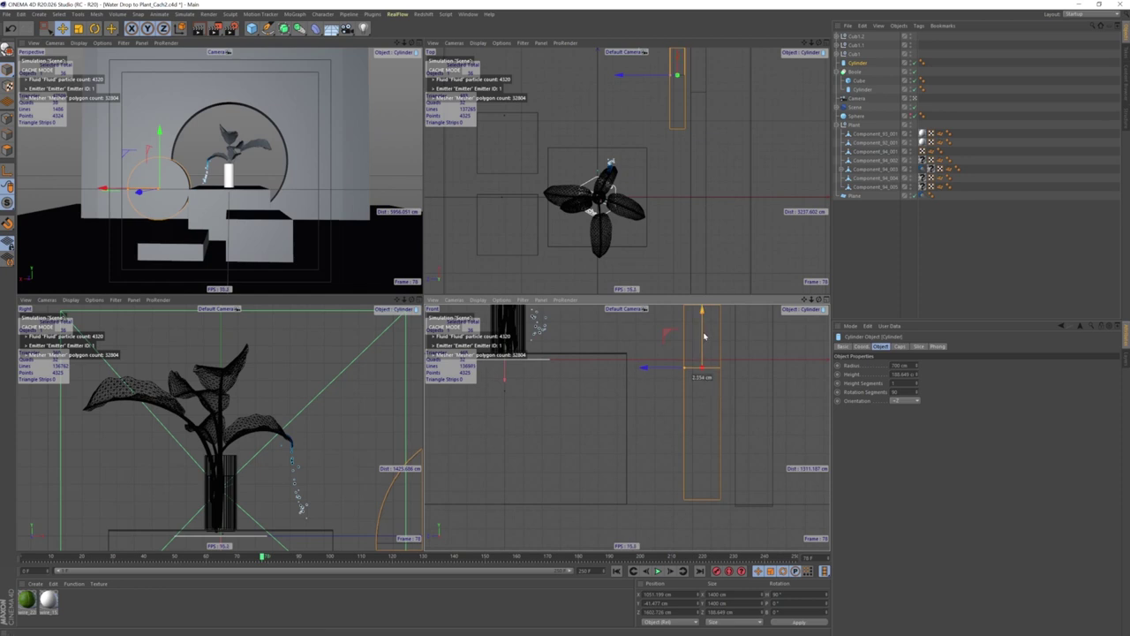
middle_click(380, 235)
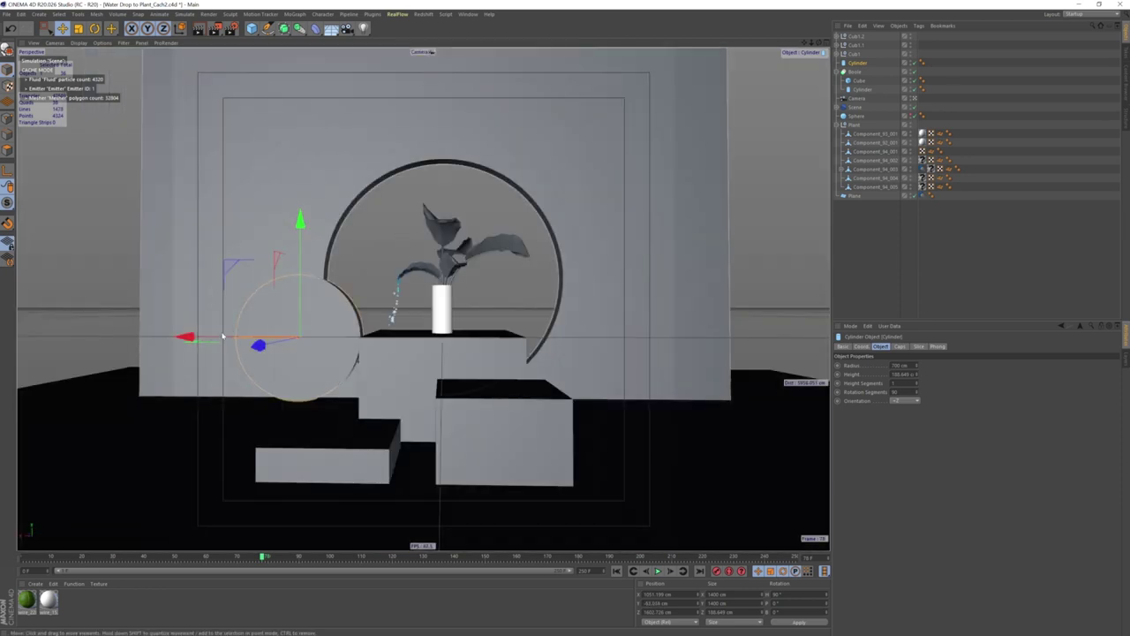
drag(198, 339, 187, 340)
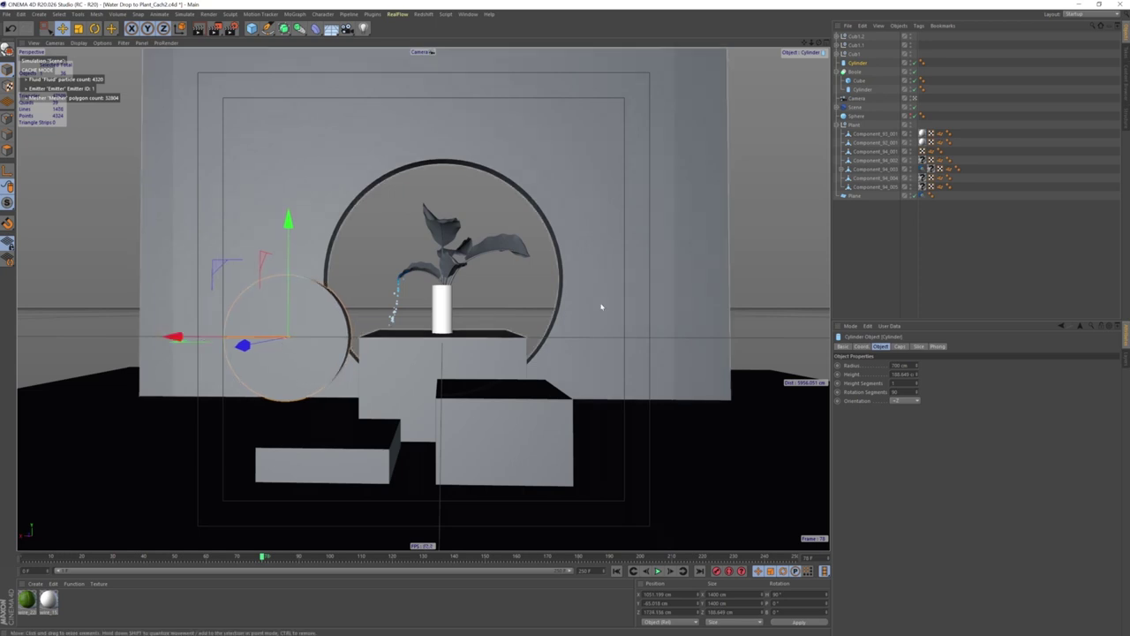
- Turn on Fillet in the disc's Caps settings with a 10 cm fillet radius
click(899, 346)
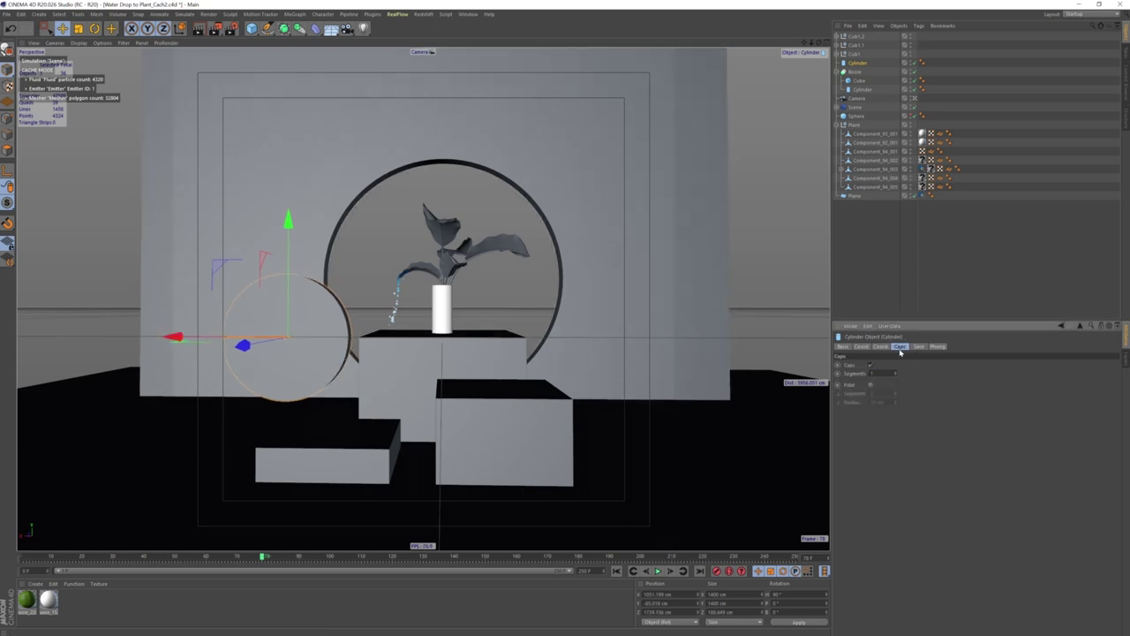
click(870, 387)
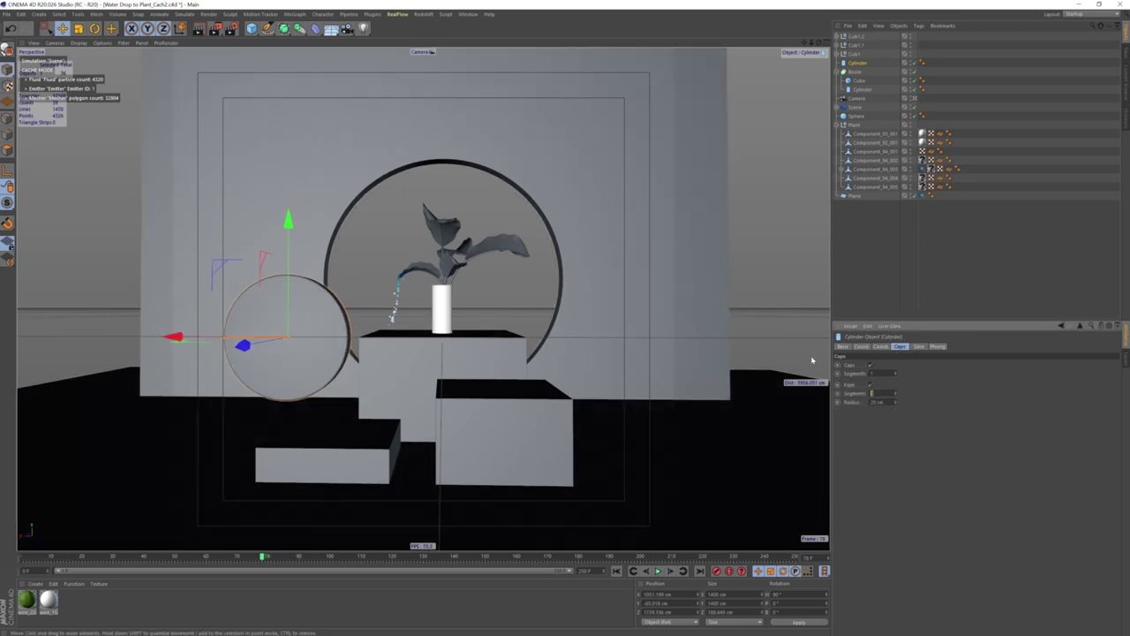
key(Return)
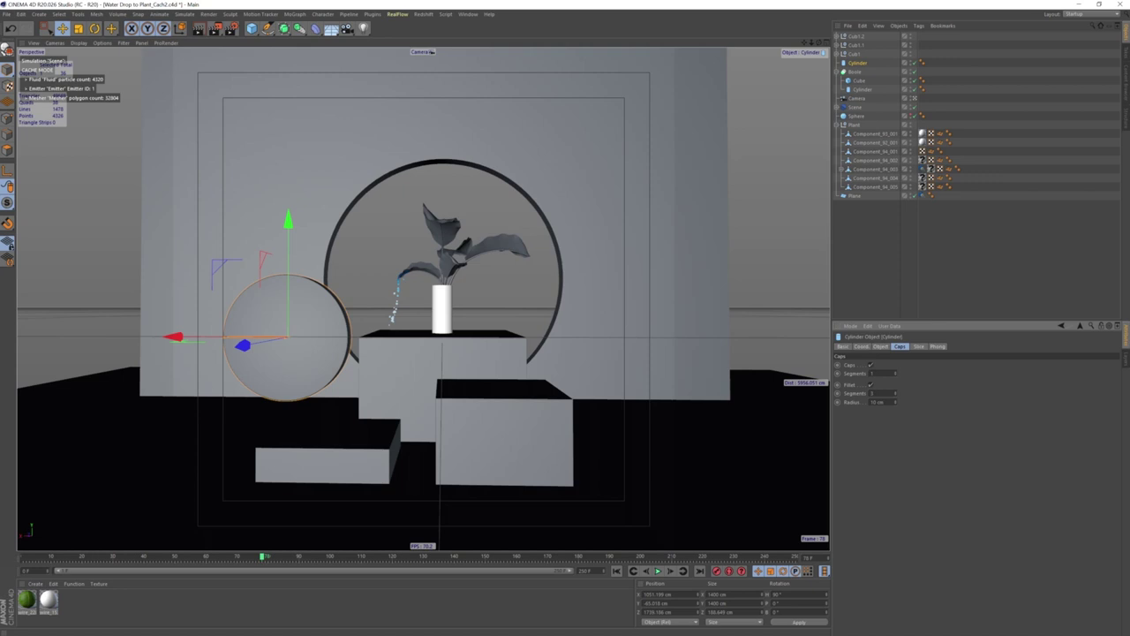
- Create a Sphere with 500 cm radius and drag it left in front of the disc
click(251, 29)
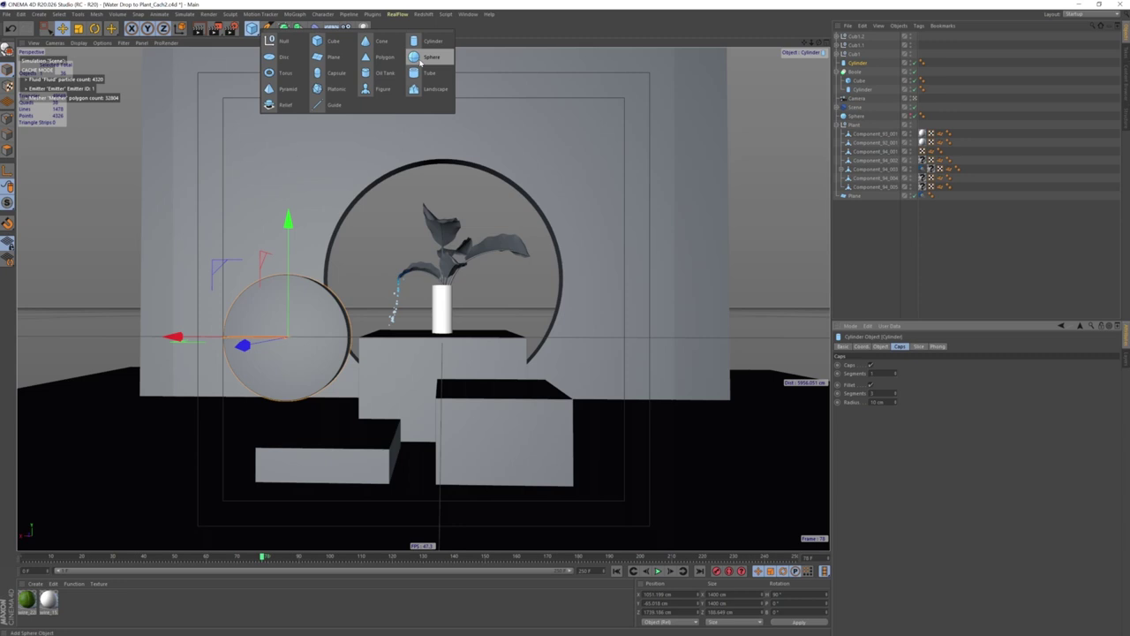
click(420, 58)
text(500)
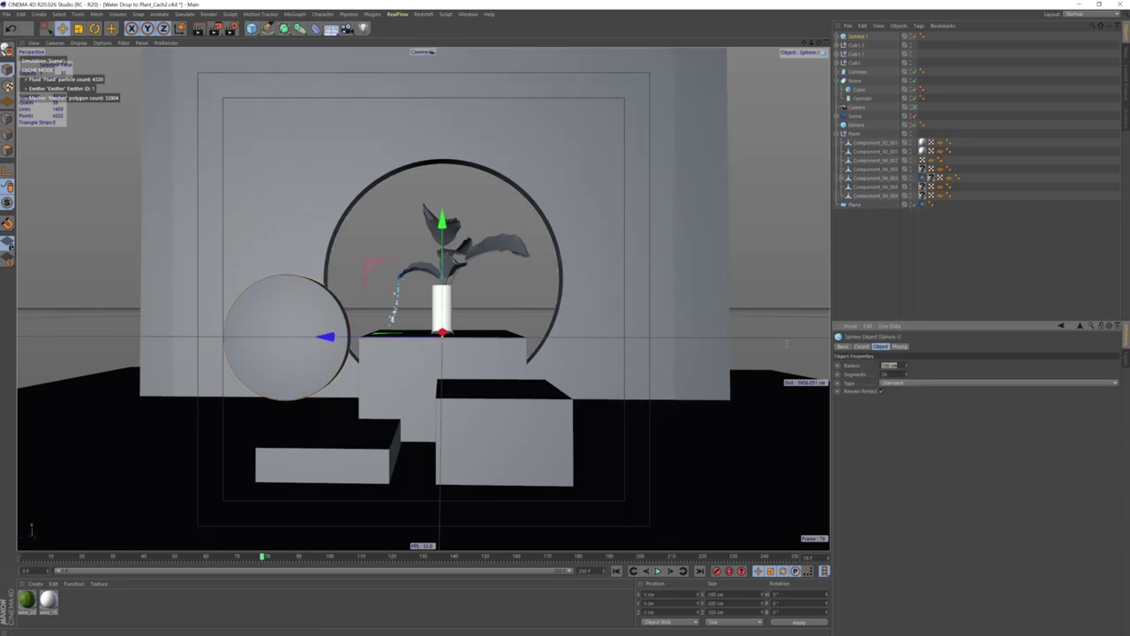
key(Return)
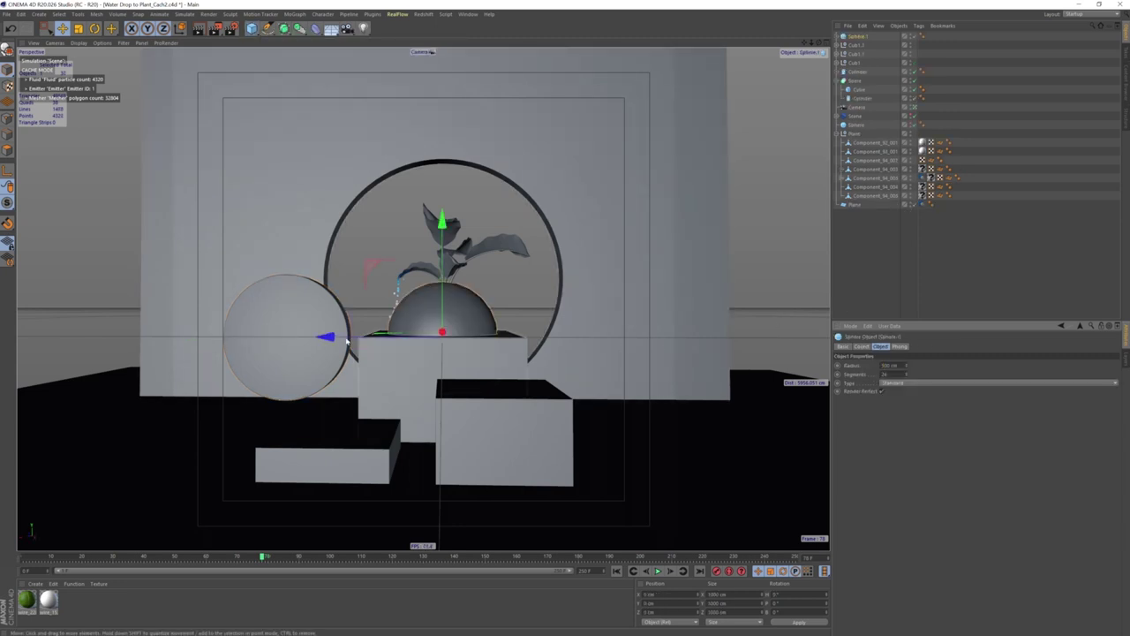
drag(327, 336, 485, 336)
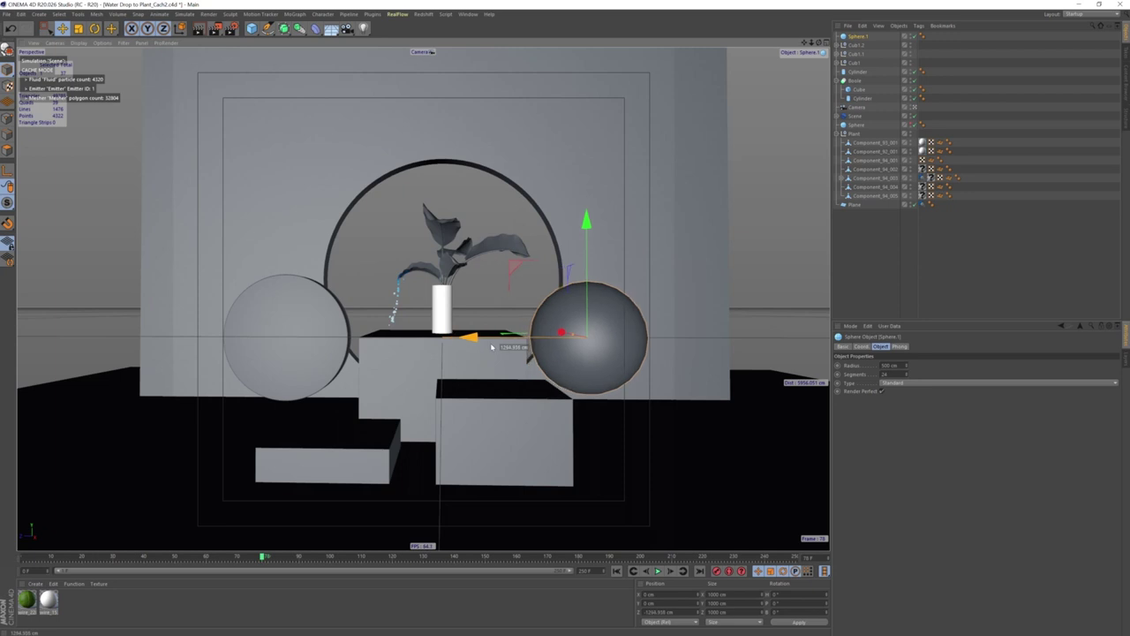
click(886, 374)
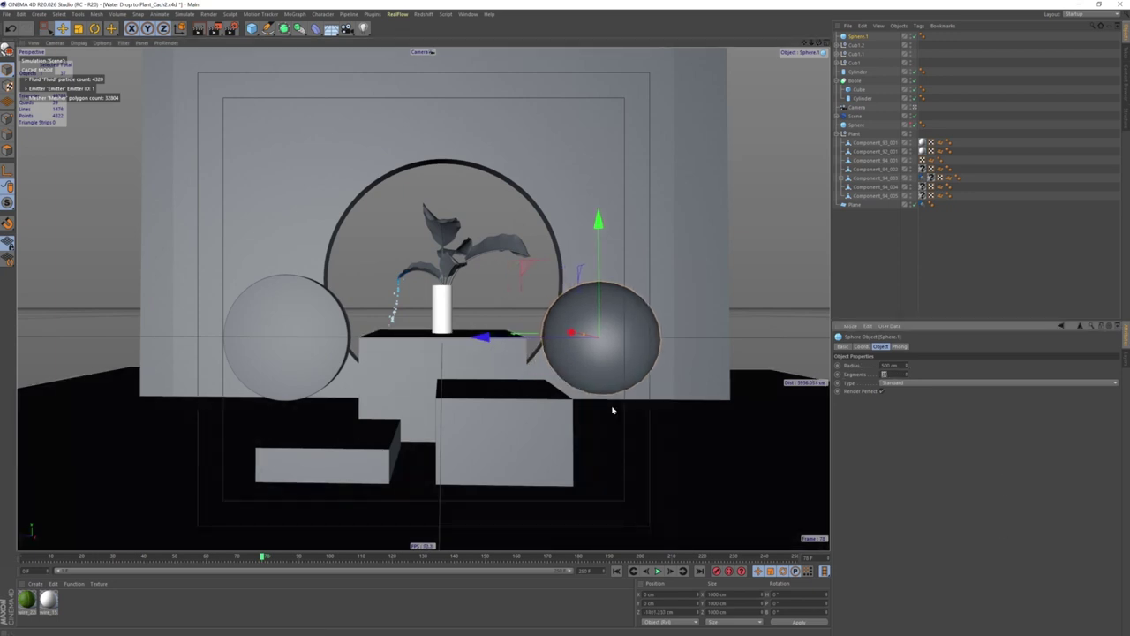
drag(481, 337, 186, 353)
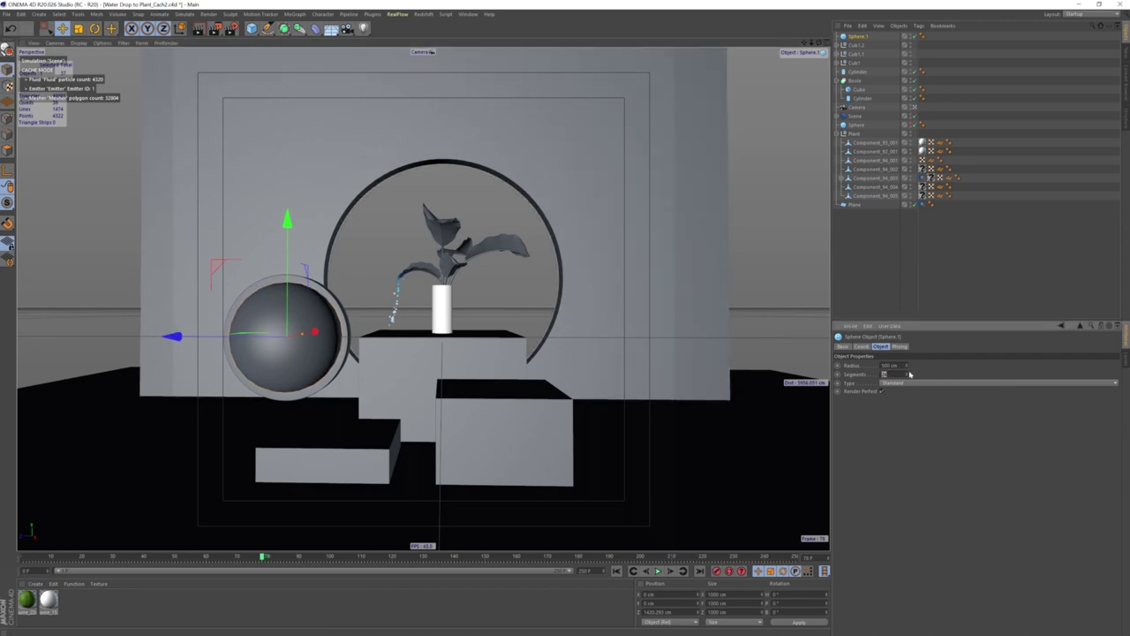
- Raise the sphere's segment count and lower it onto the left step
text(4)
key(Return)
middle_click(747, 480)
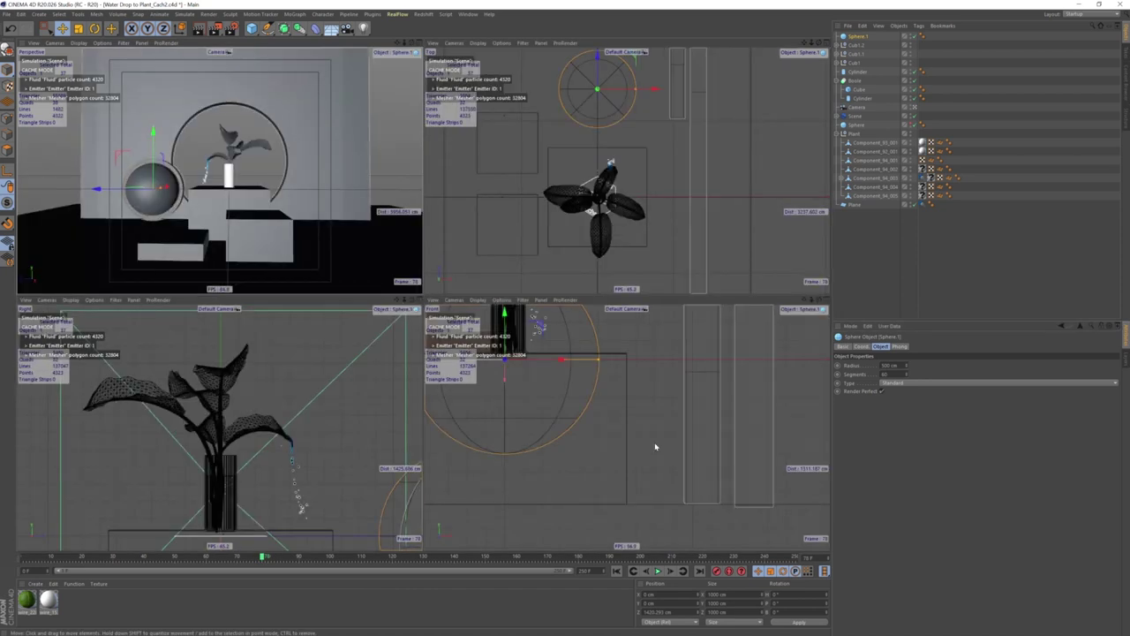
drag(580, 334, 581, 387)
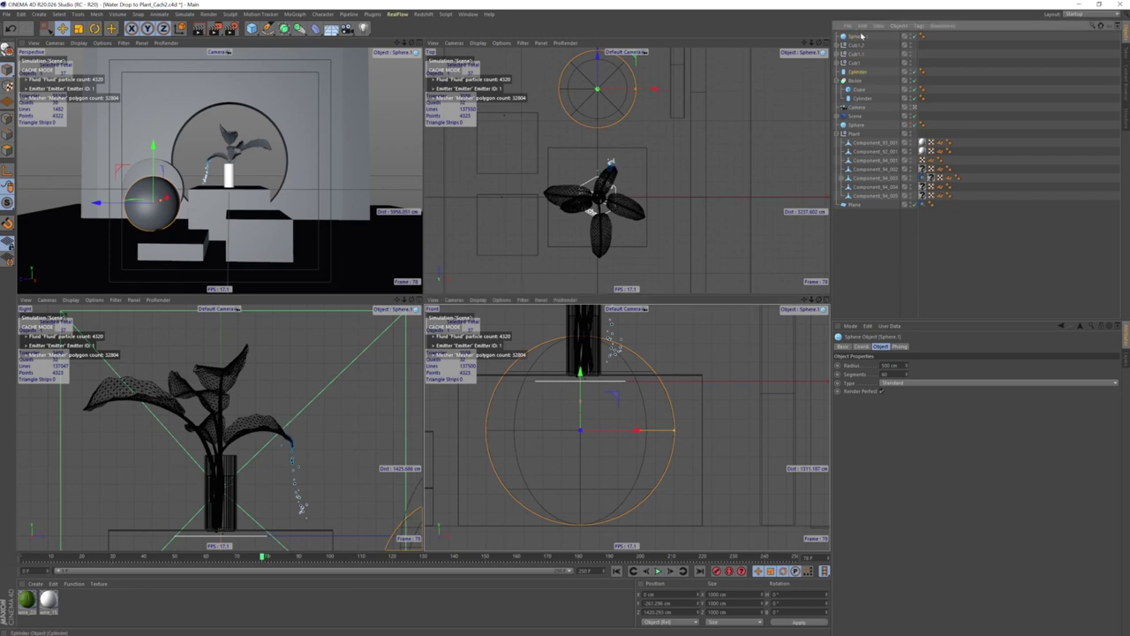
- Copy the disc to the right of the pedestal and set its height to 150 cm
drag(857, 32, 856, 33)
drag(132, 190, 247, 188)
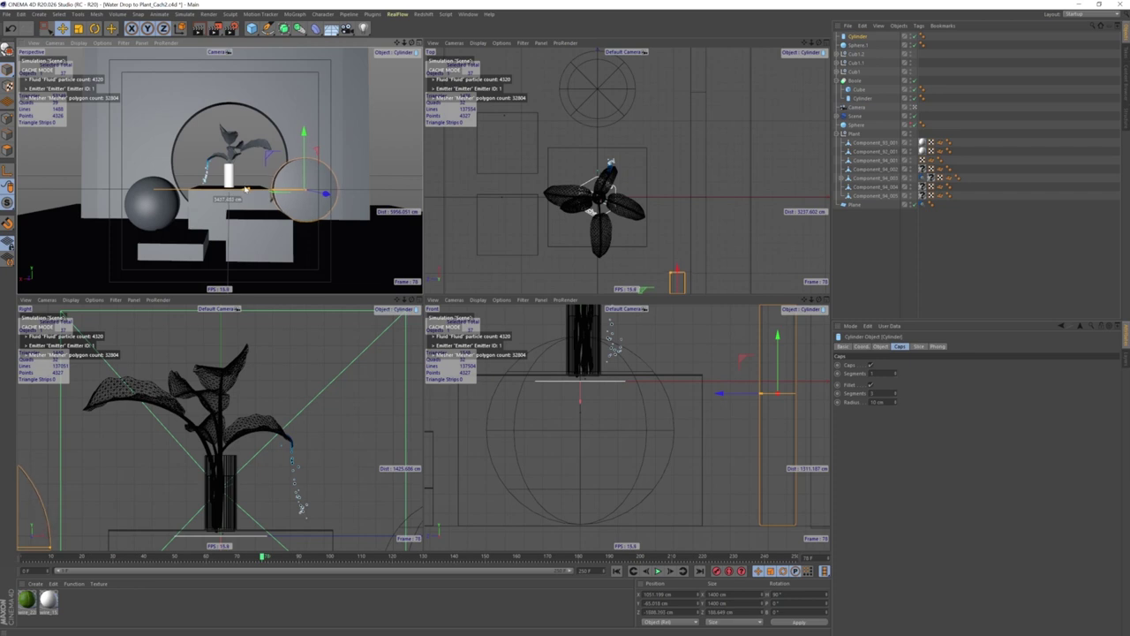
drag(247, 188, 243, 188)
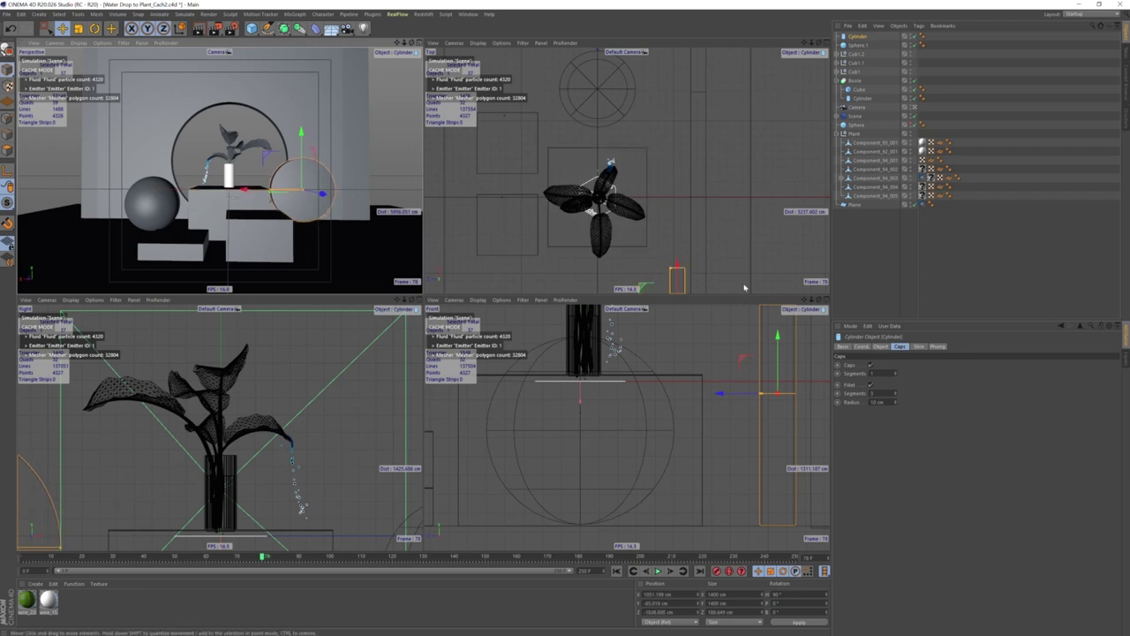
click(880, 346)
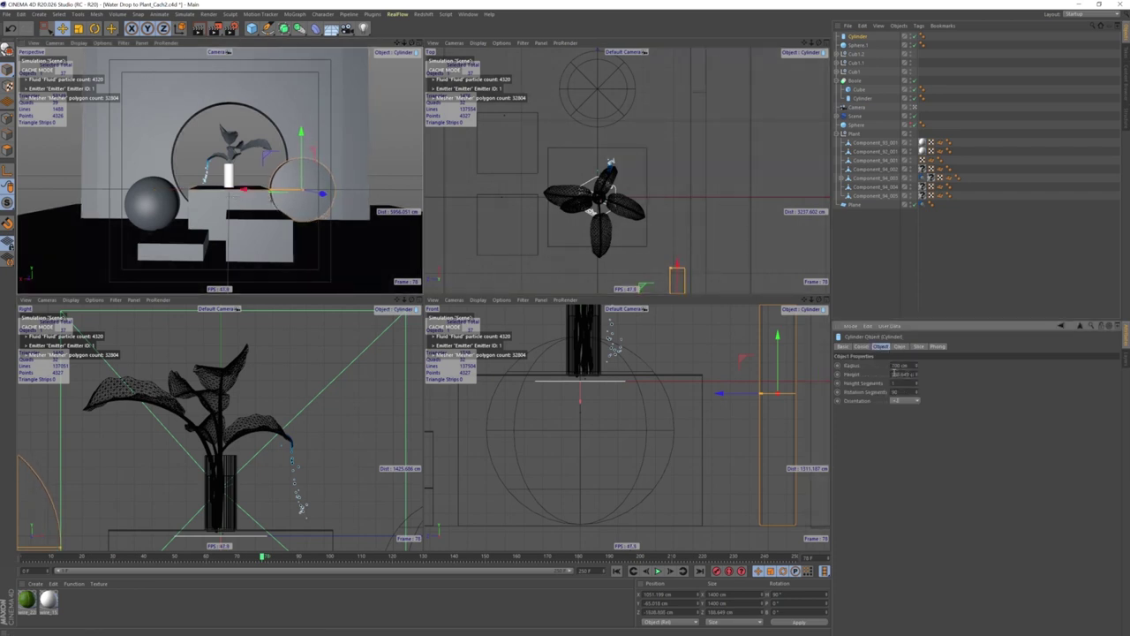
click(893, 373)
text(150)
key(Return)
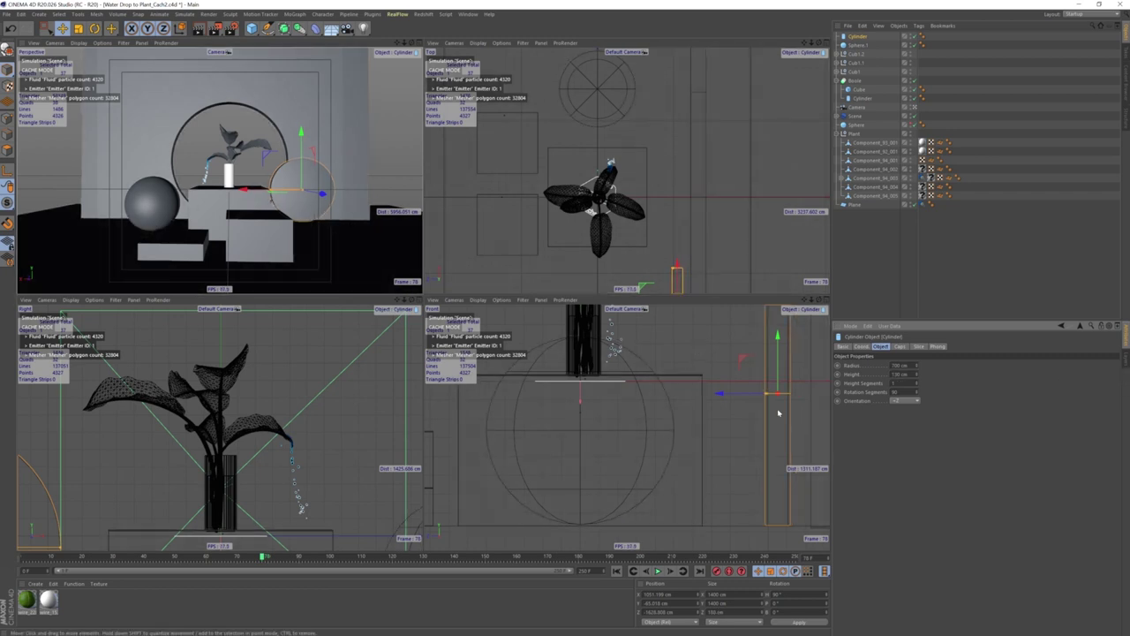
middle_click(248, 152)
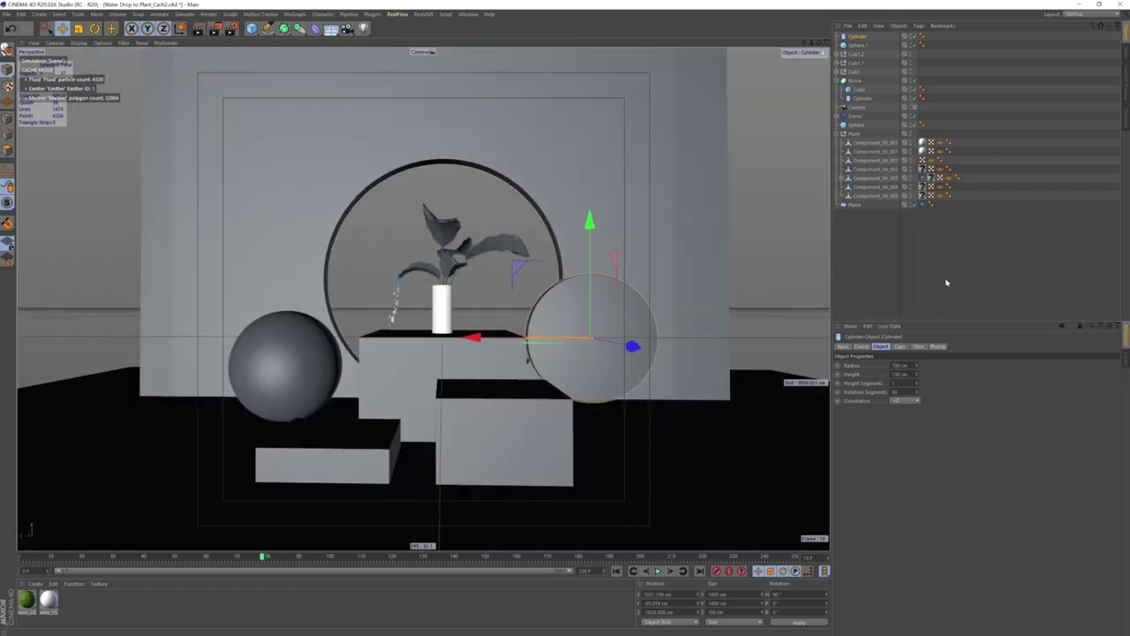
click(945, 282)
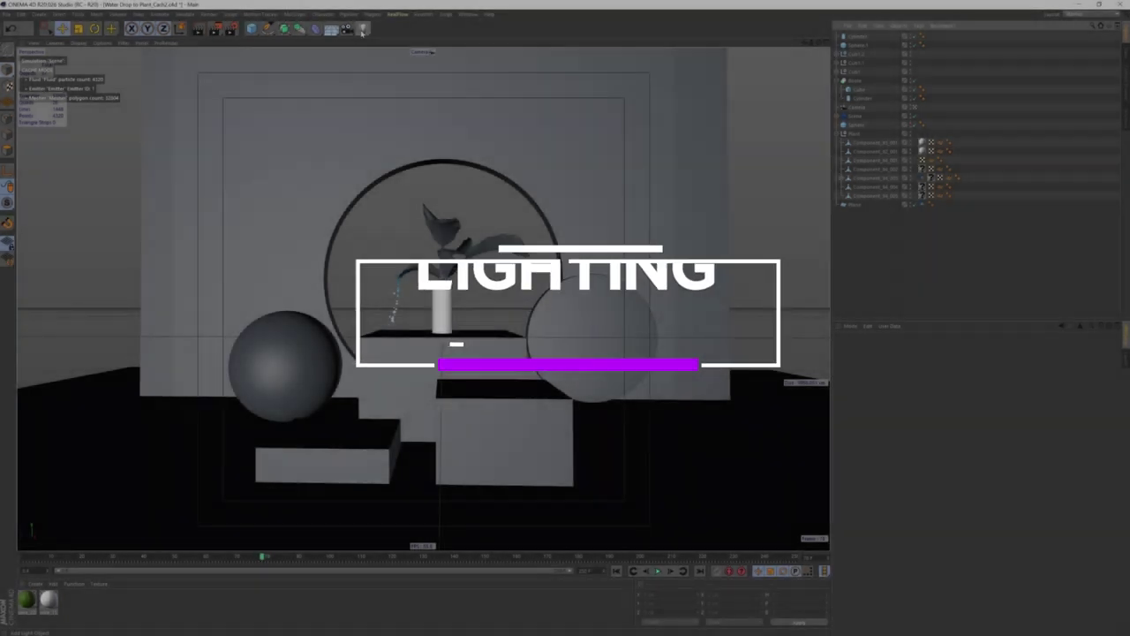
- Open the Redshift RenderView and dock it to the right of the perspective viewport
click(362, 29)
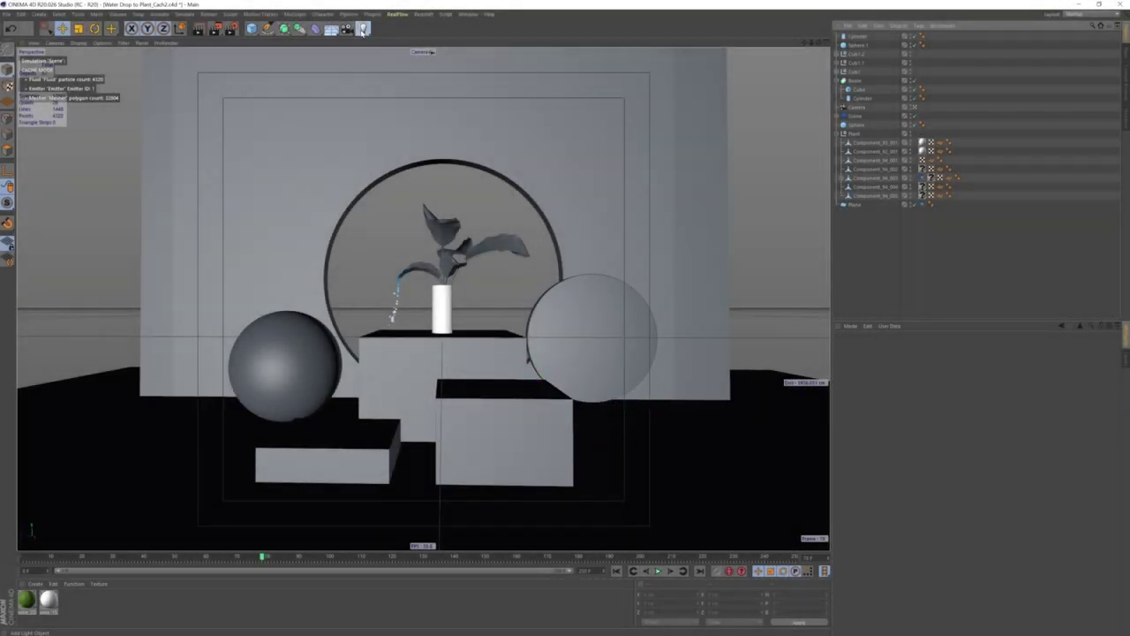
click(423, 14)
mouse_move(431, 67)
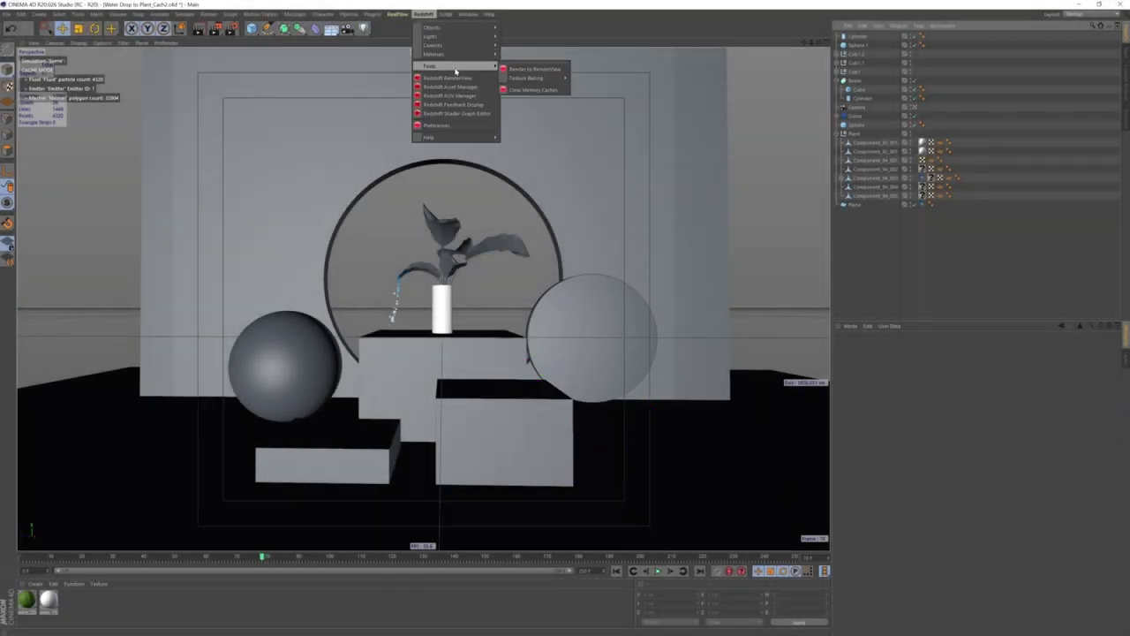
click(452, 78)
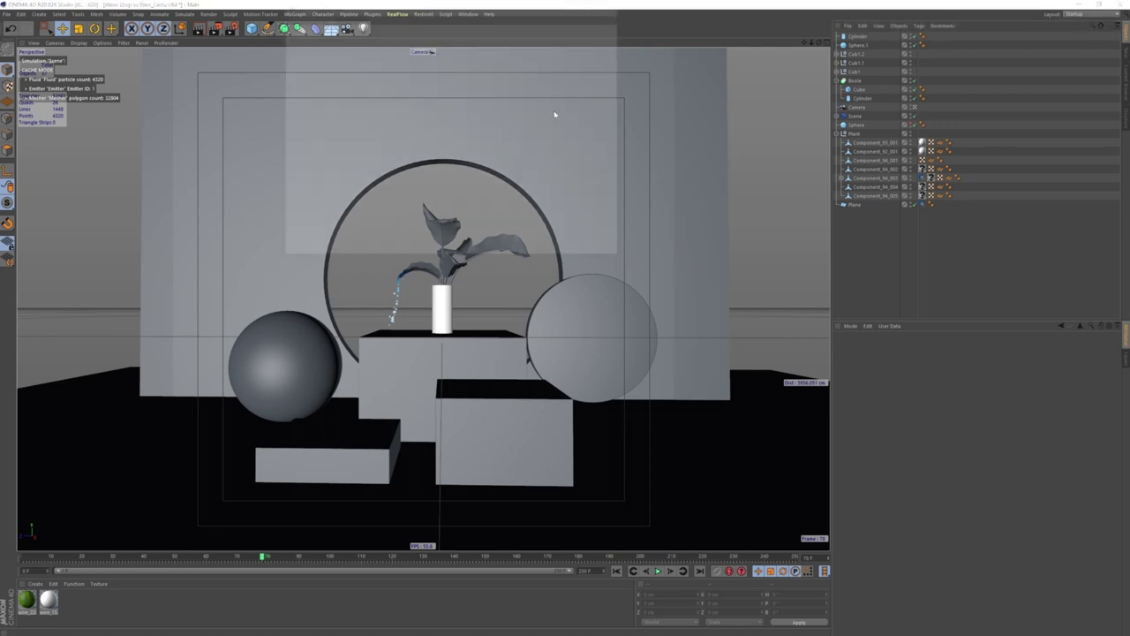
click(288, 25)
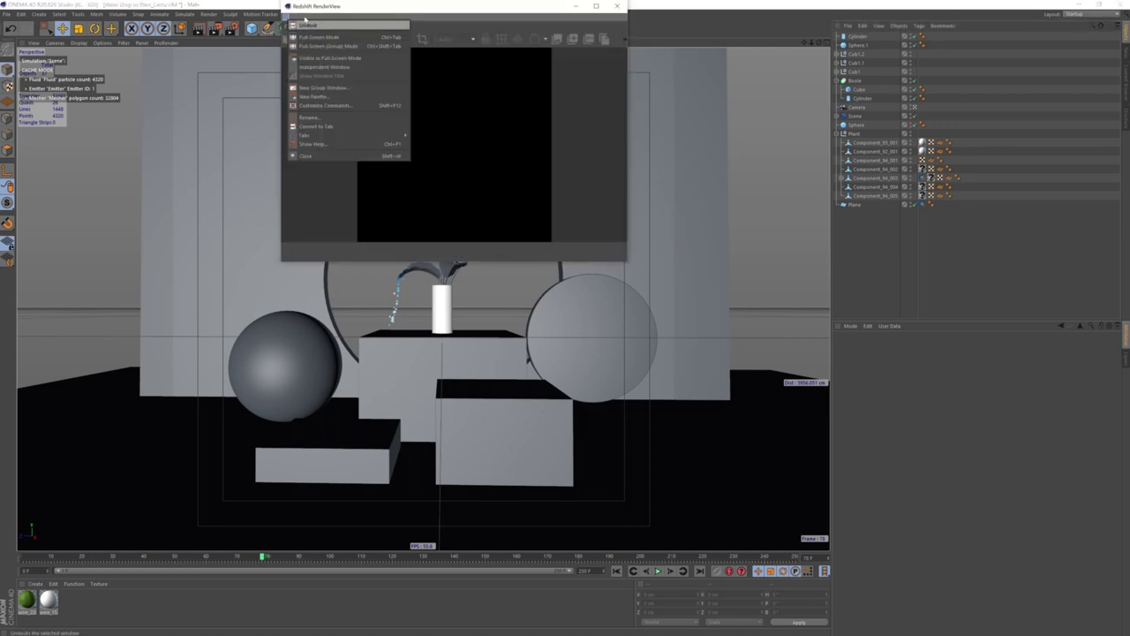
click(409, 19)
click(289, 26)
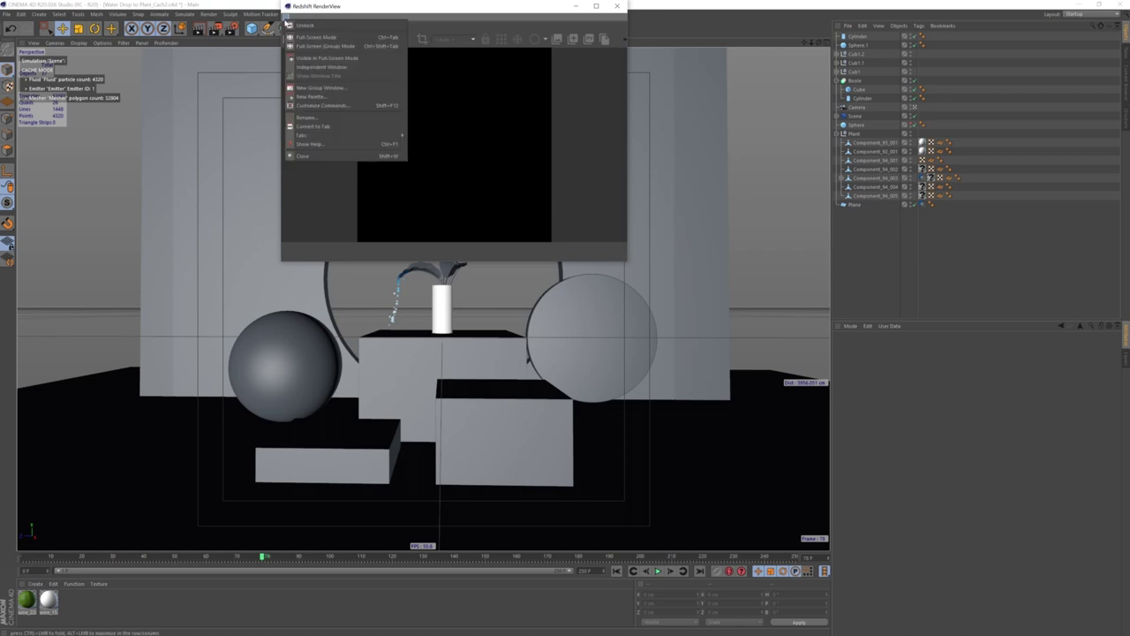
click(291, 28)
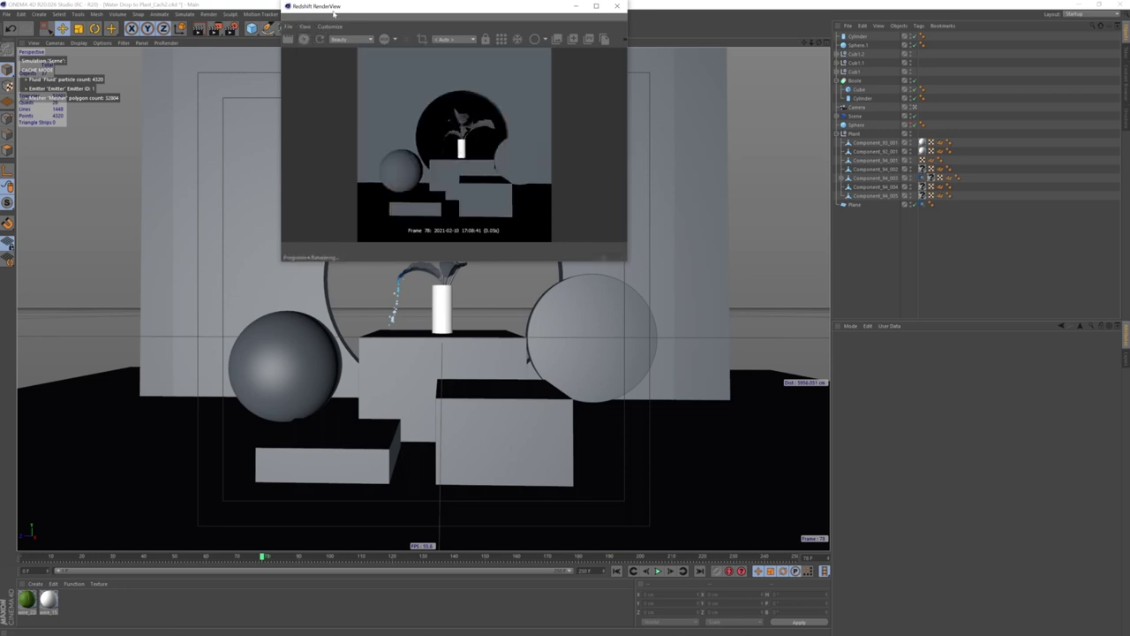
drag(352, 8, 349, 205)
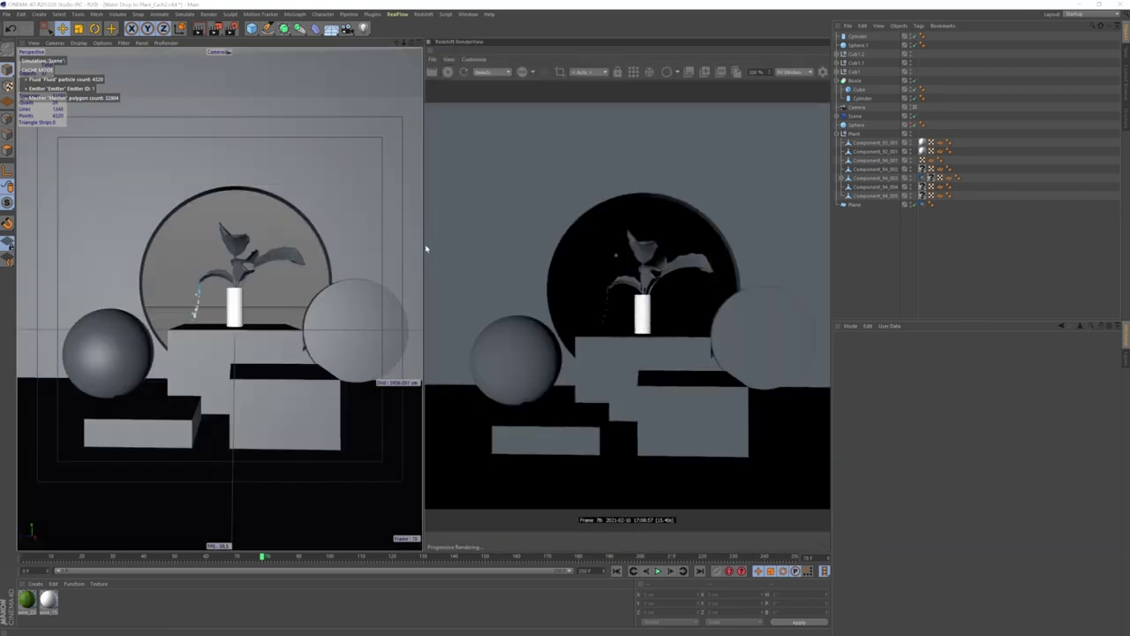
- Add a Redshift Dome Light and collapse the Object Manager hierarchy
drag(423, 244, 451, 245)
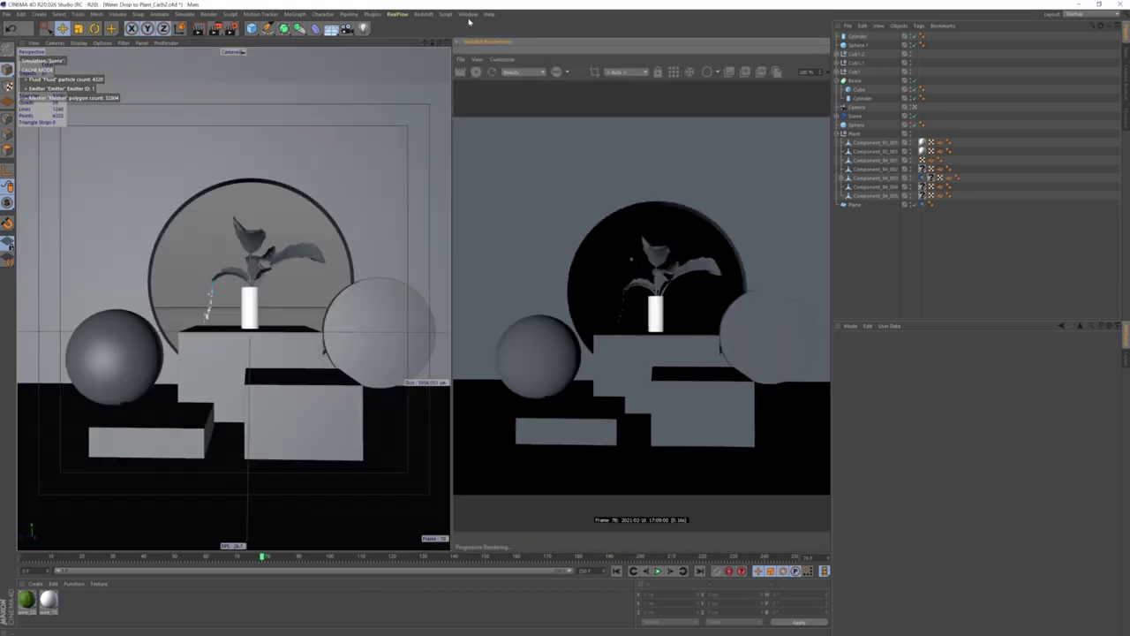
click(468, 14)
mouse_move(423, 14)
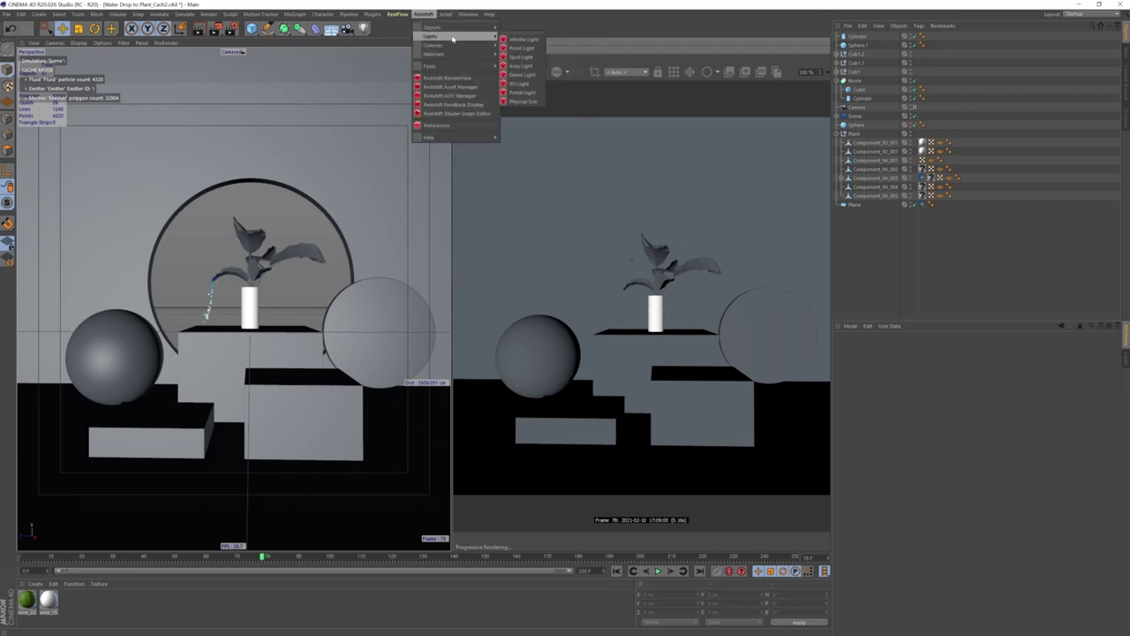
click(525, 74)
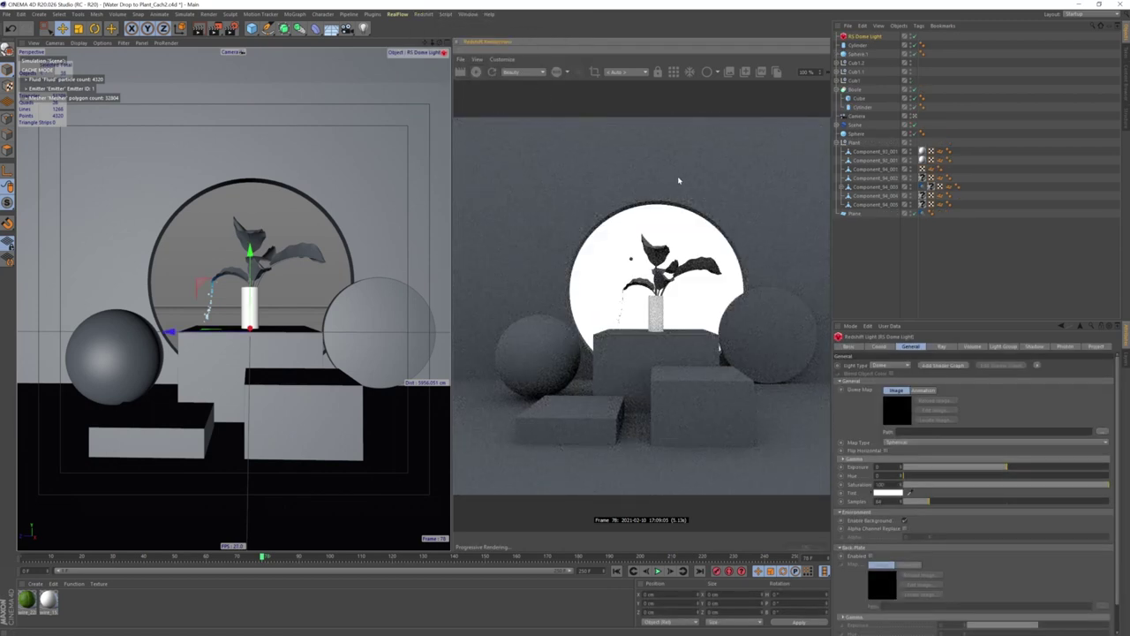
click(837, 89)
click(837, 125)
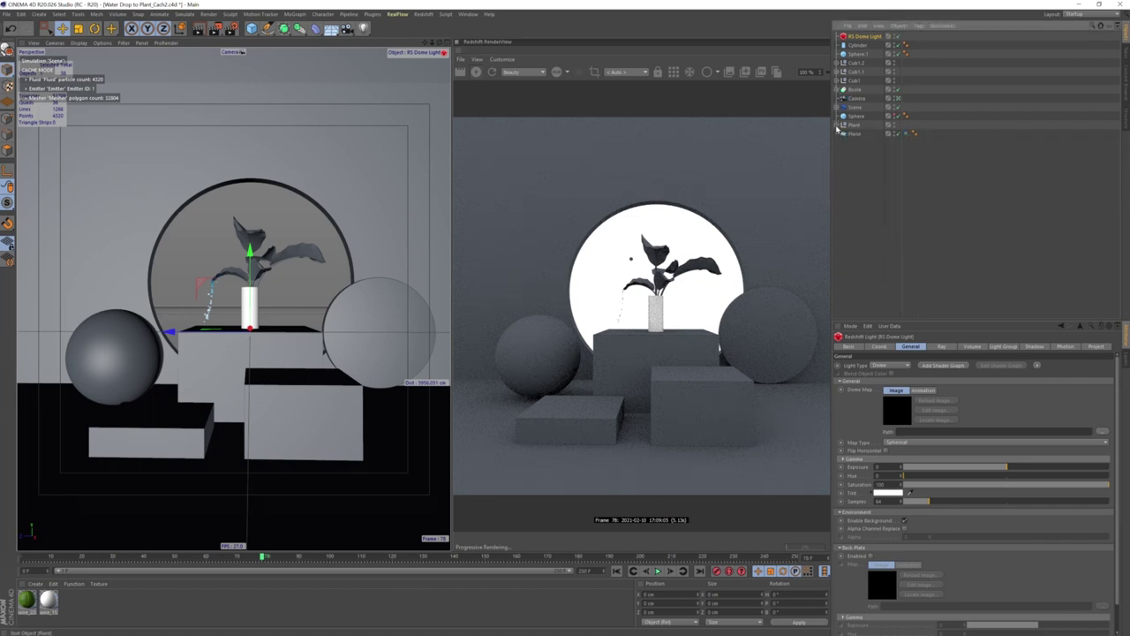
- Move the Camera to the list end and group Cylinder through Plane into a null named Scene
click(890, 181)
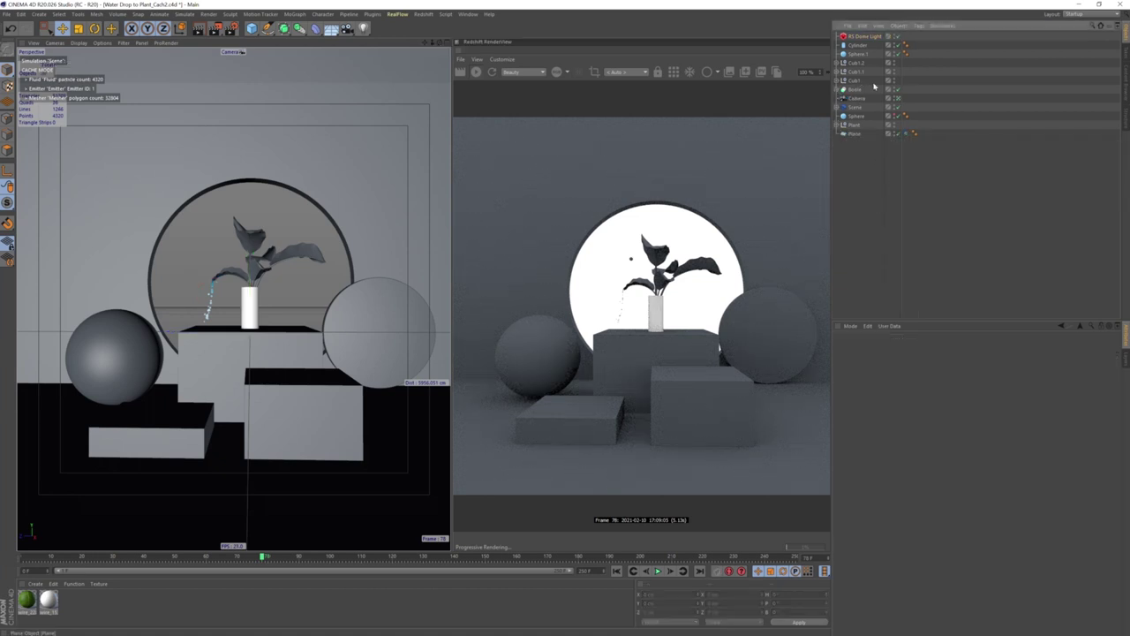
drag(854, 98, 854, 137)
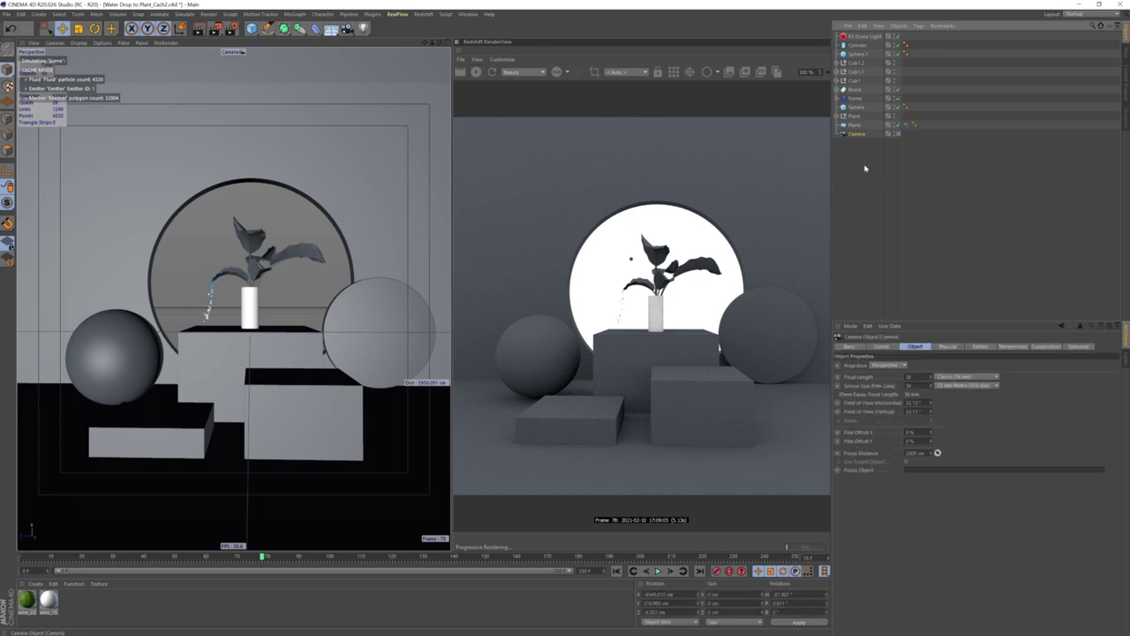
click(856, 45)
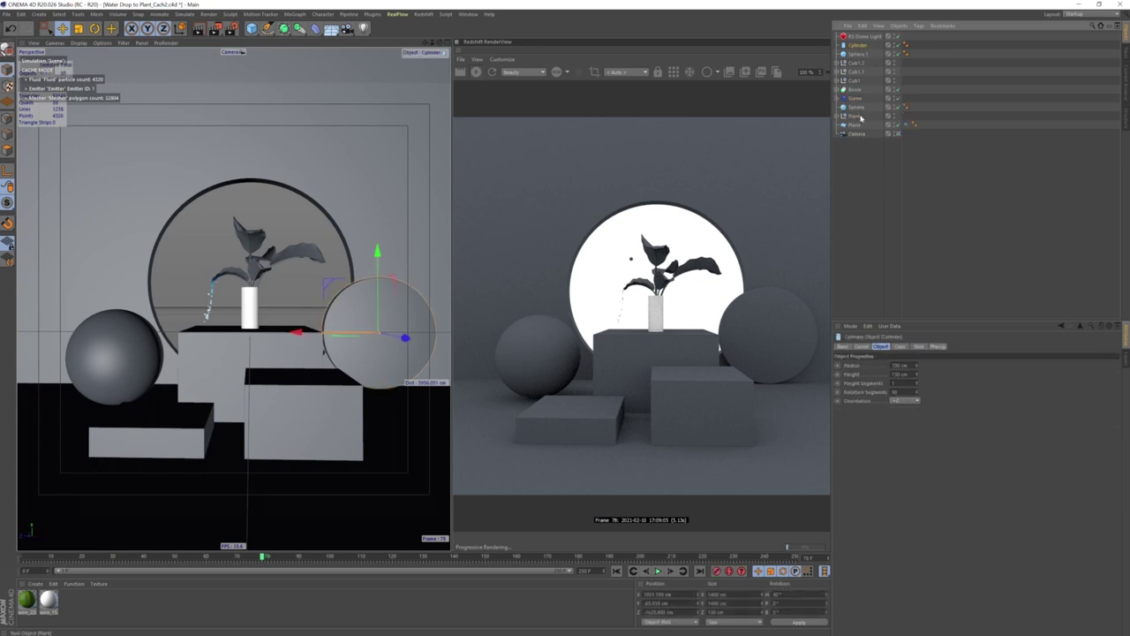
shift+click(857, 126)
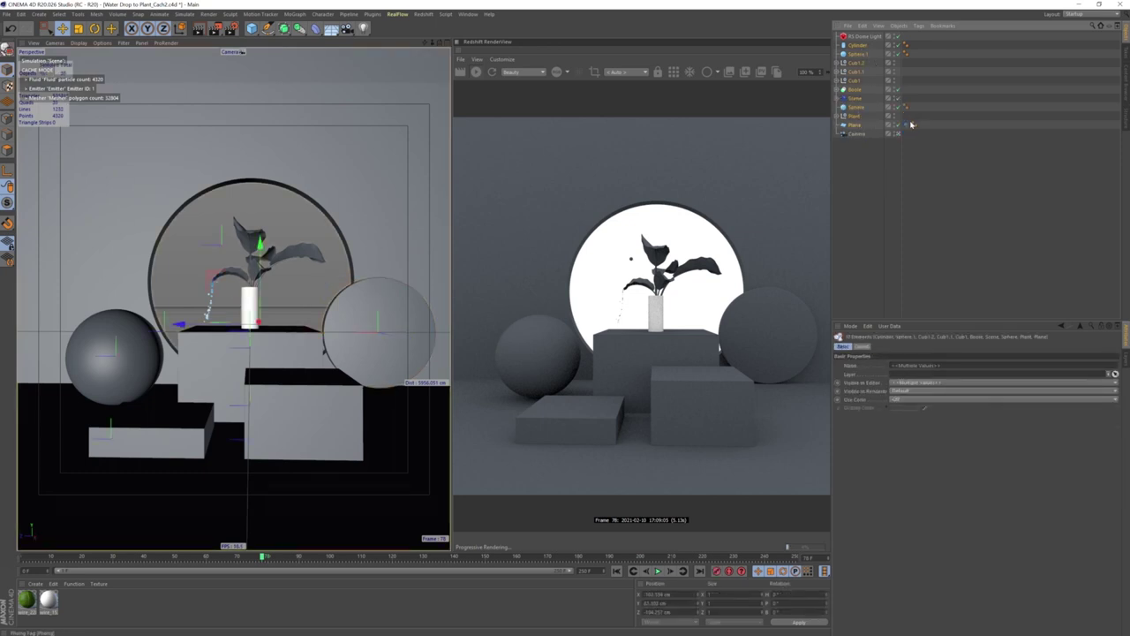
key(alt+g)
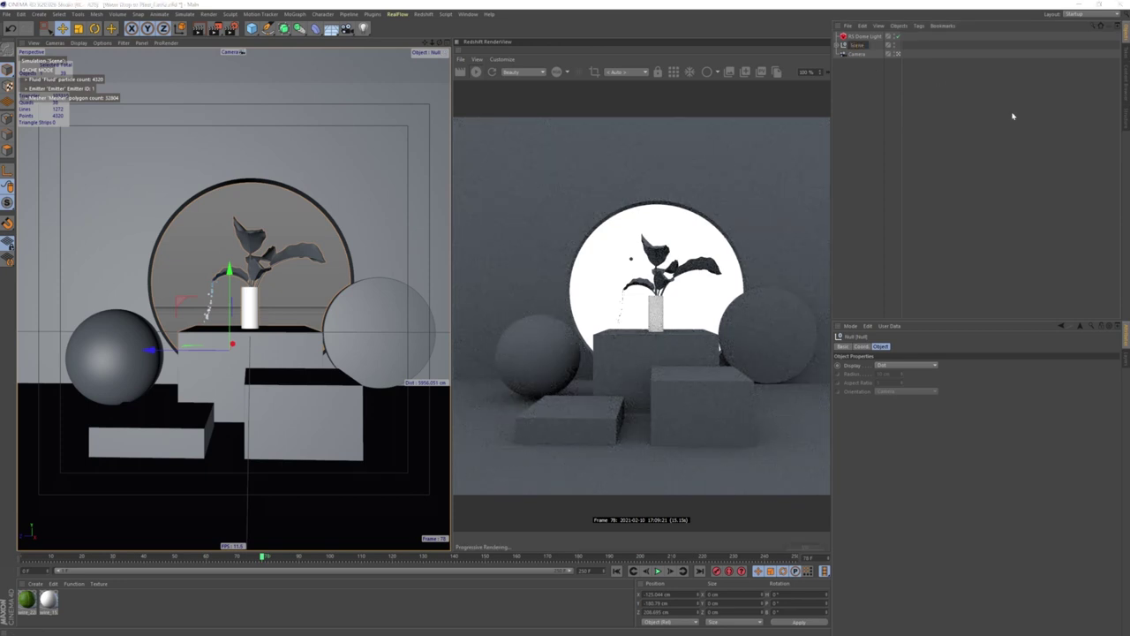
key(Return)
click(838, 45)
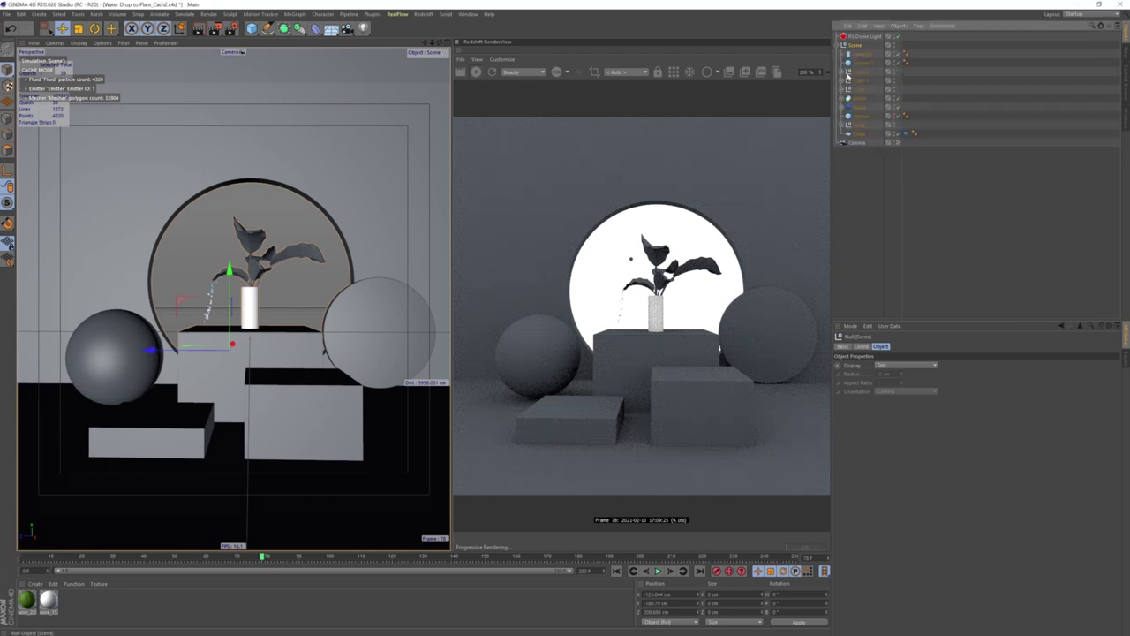
click(858, 127)
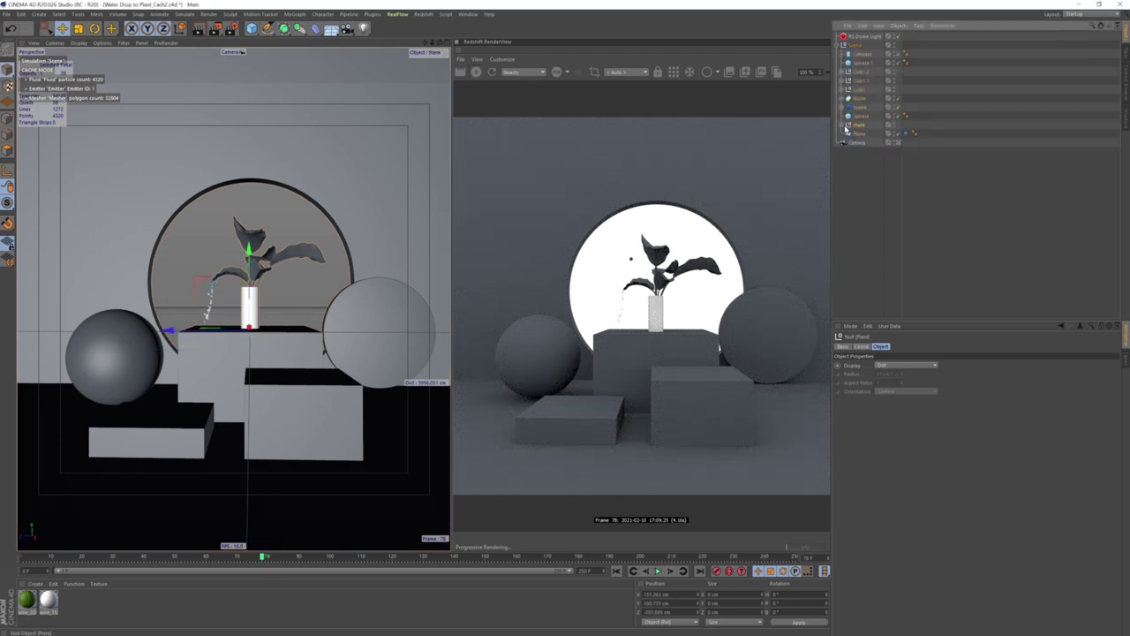
click(845, 127)
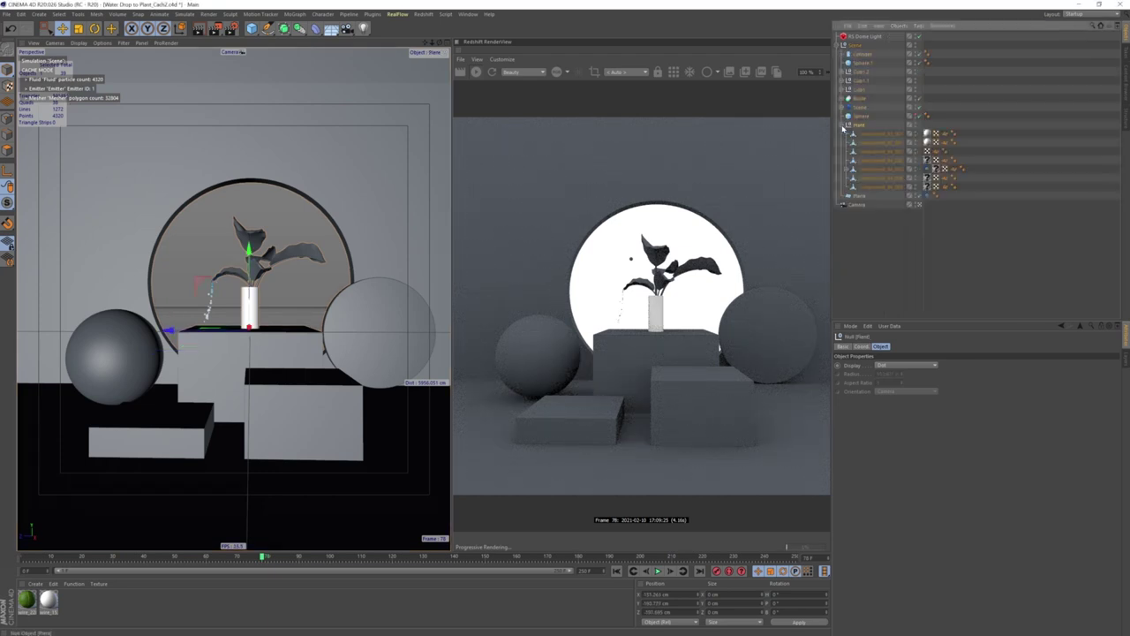
- Create a Redshift material with light grey diffuse, about half reflection weight and 0.284 roughness
click(35, 584)
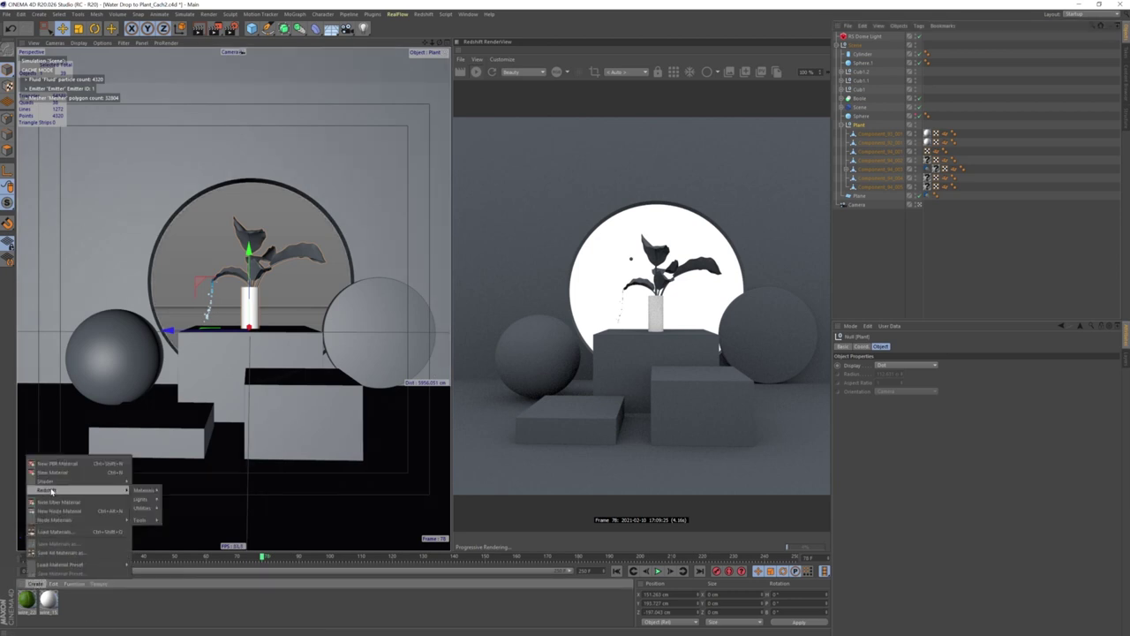
click(168, 504)
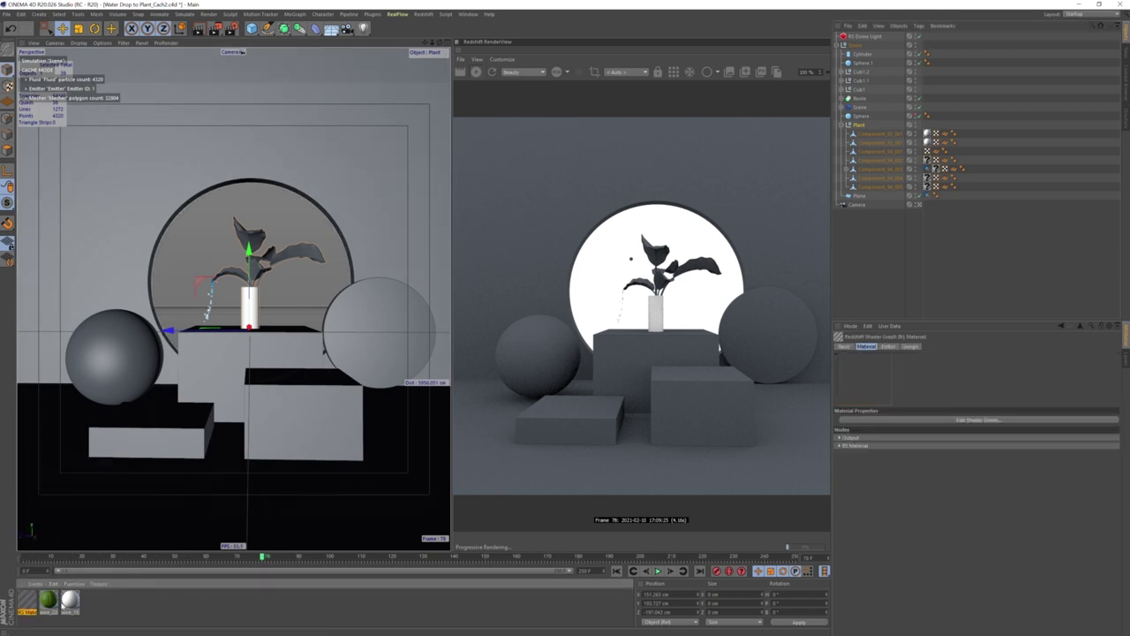
double_click(35, 600)
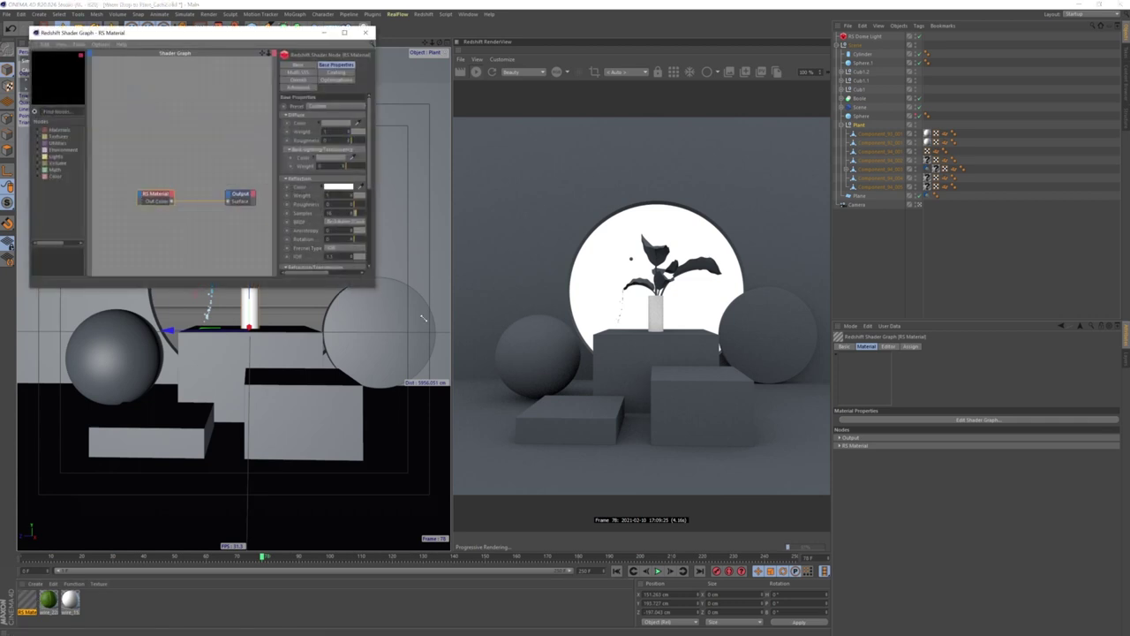
drag(375, 284, 561, 401)
click(456, 96)
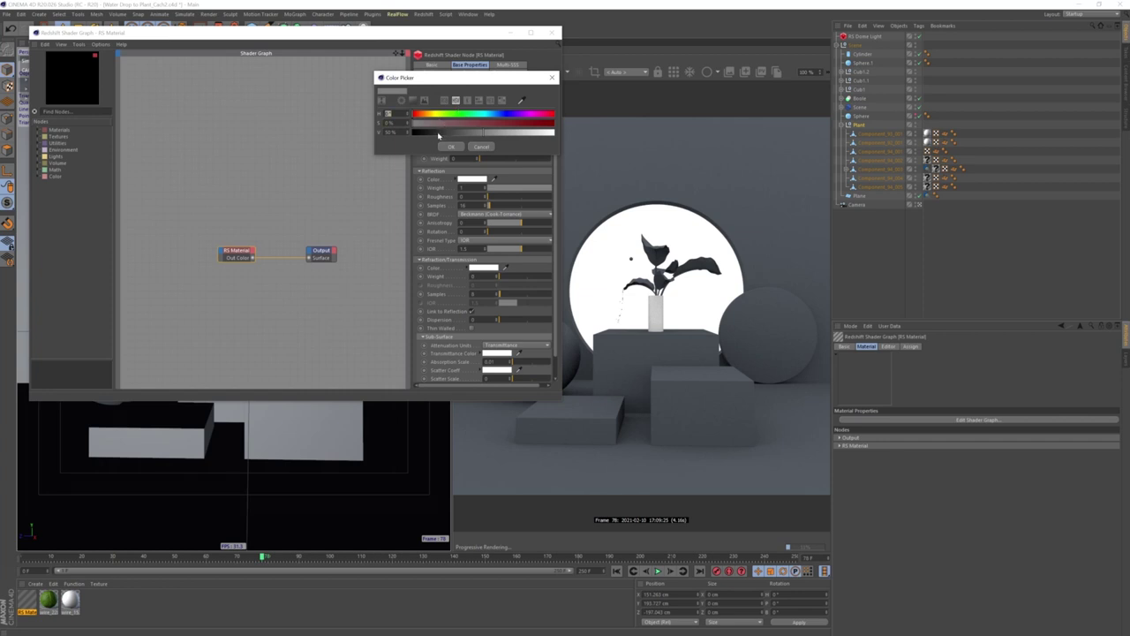
drag(490, 134, 524, 137)
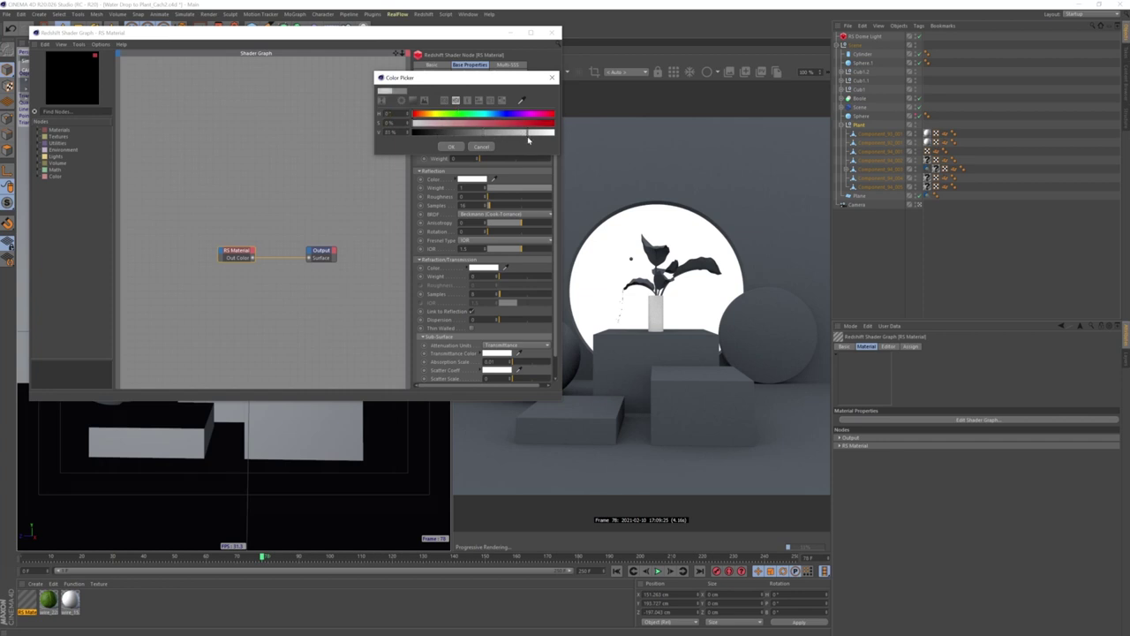
click(451, 147)
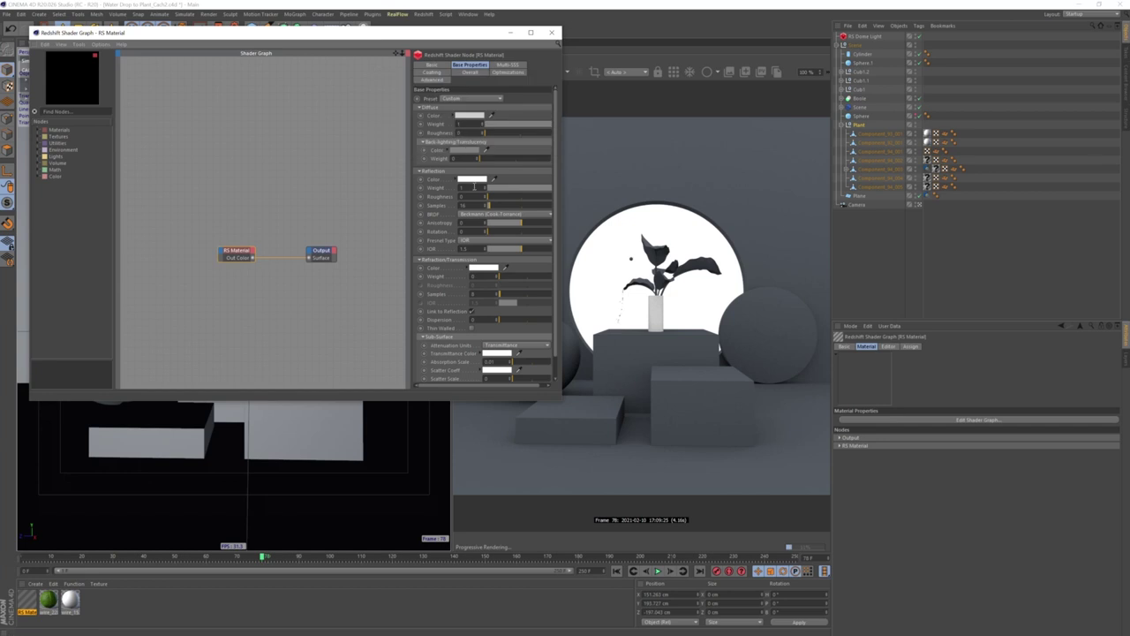
click(525, 189)
drag(486, 200, 511, 201)
click(551, 32)
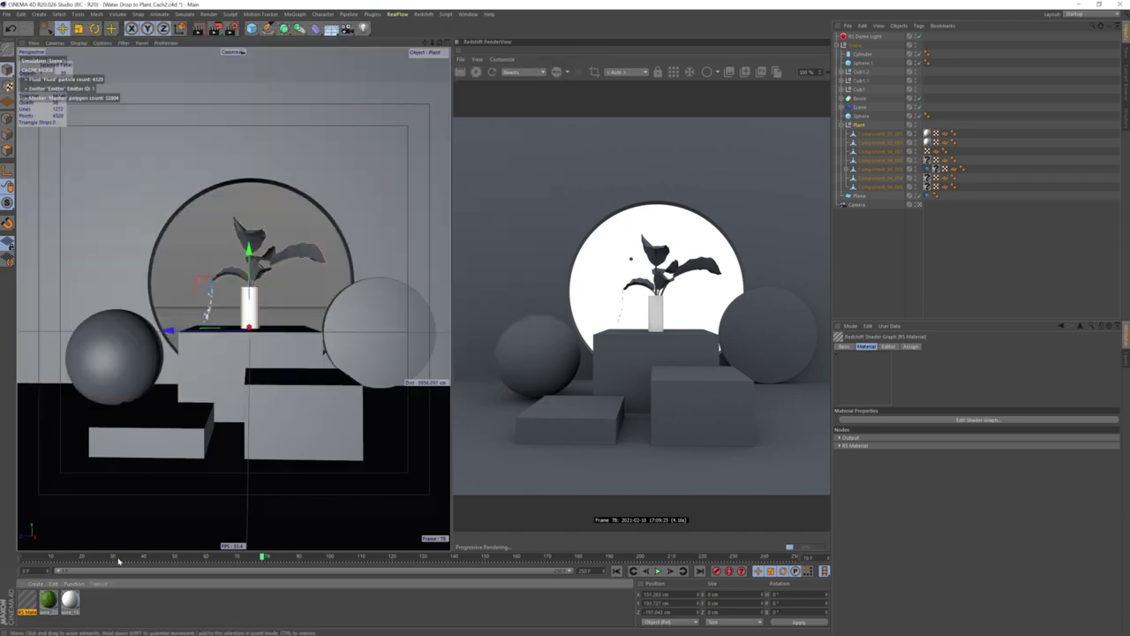
- Drag the RS Material onto the Scene null and check the Plant group's material tags
drag(30, 601, 860, 45)
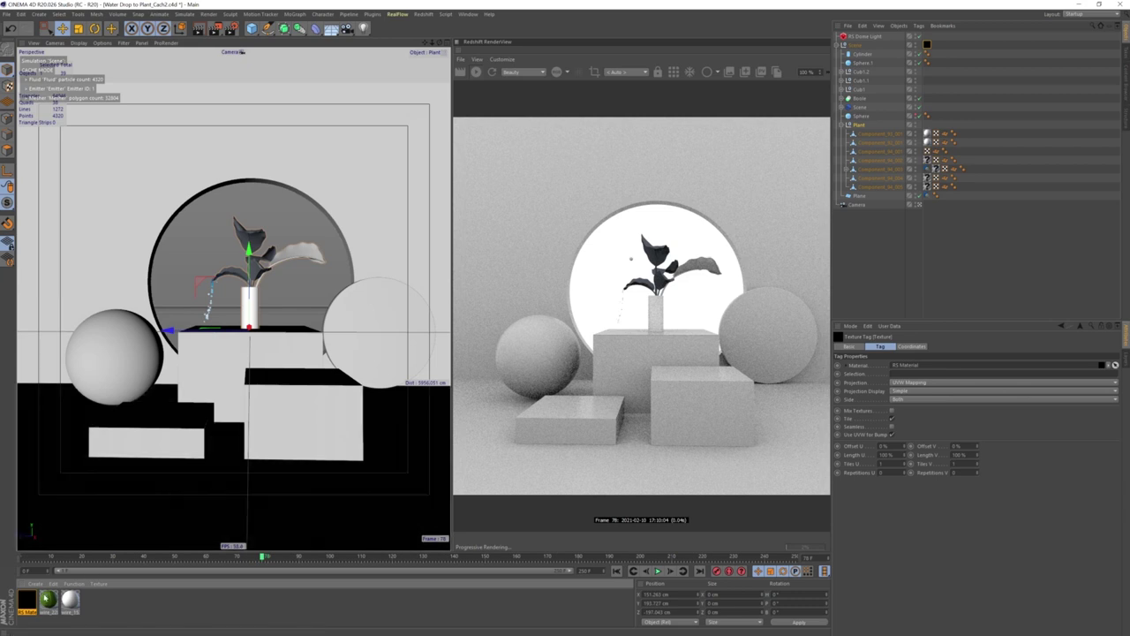
drag(28, 602, 1021, 102)
mouse_move(889, 134)
mouse_down()
mouse_move(860, 125)
mouse_move(926, 125)
mouse_up()
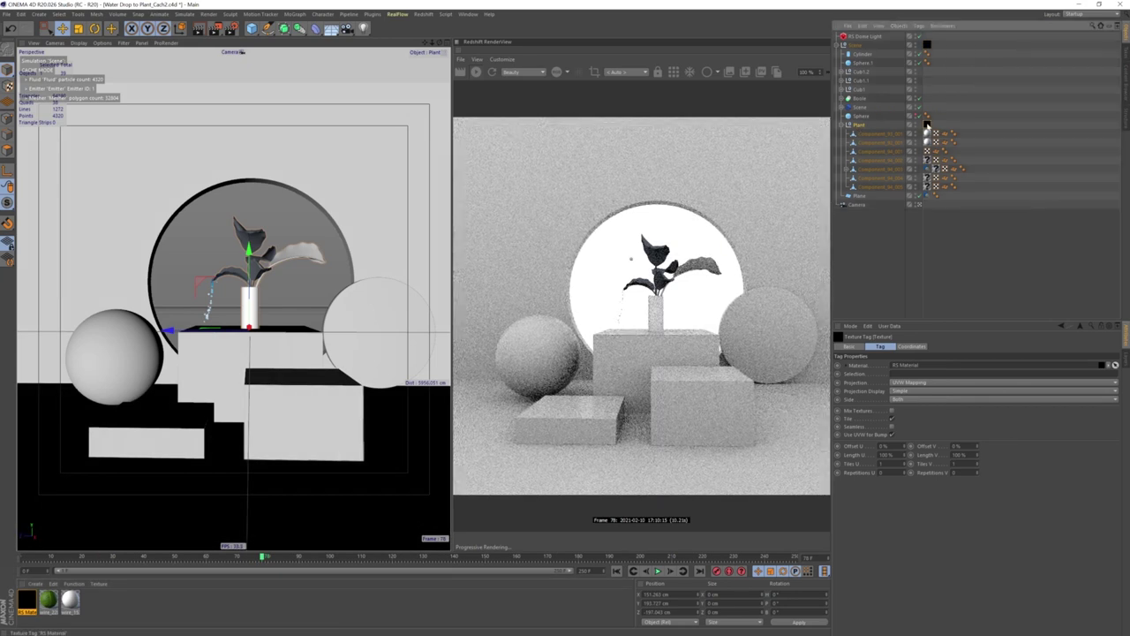
click(927, 133)
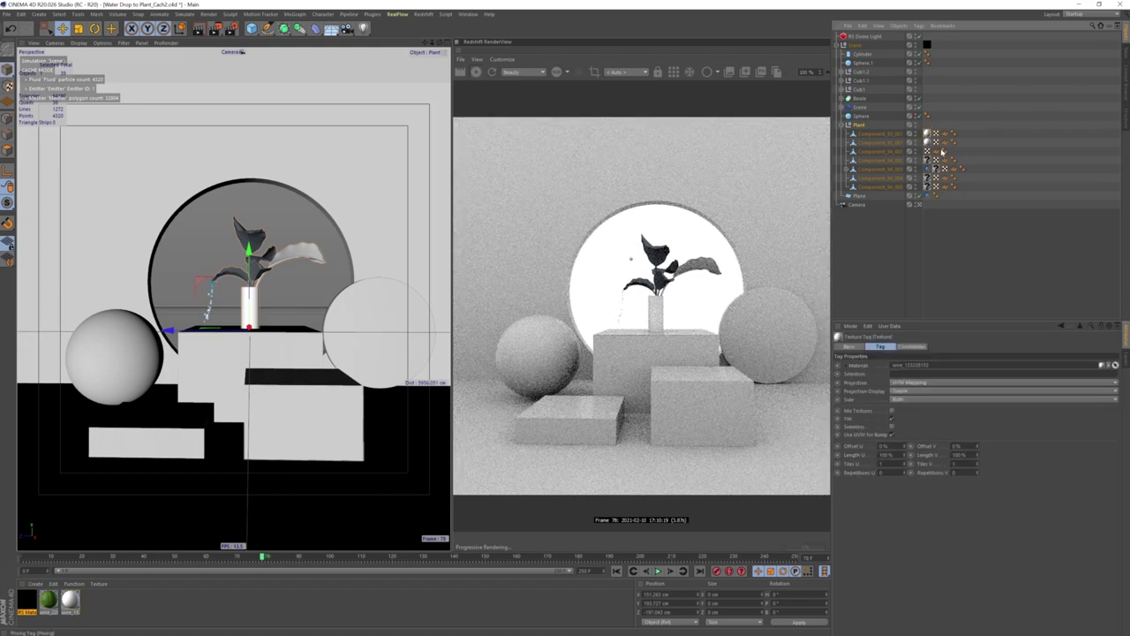
click(941, 151)
click(27, 604)
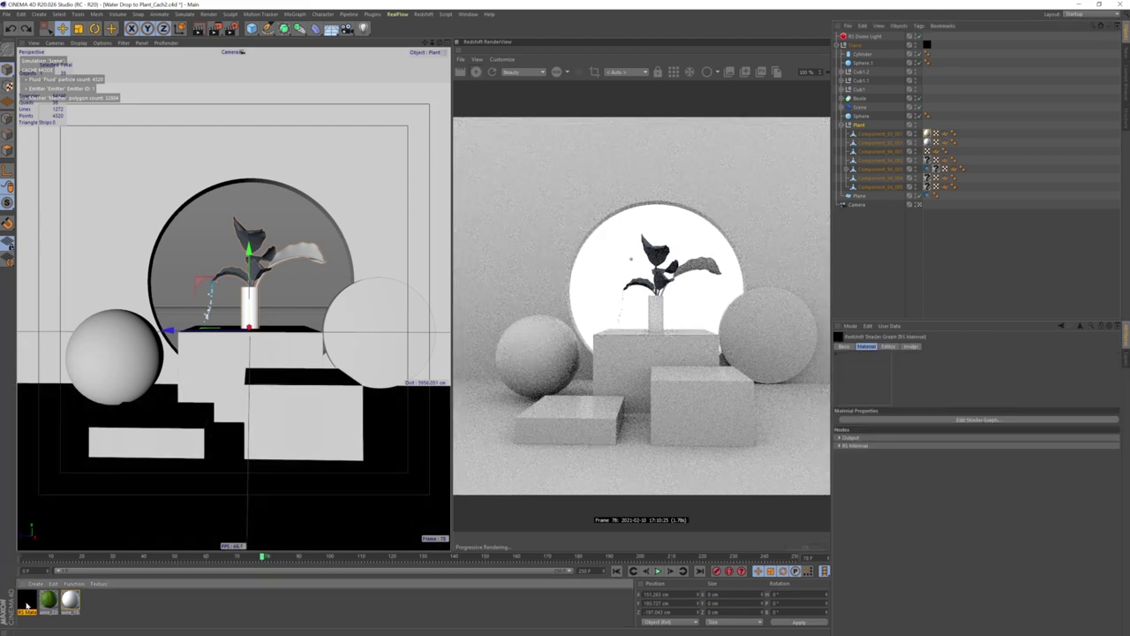
- Set the material's reflection weight back to 1 and close the shader graph
double_click(28, 604)
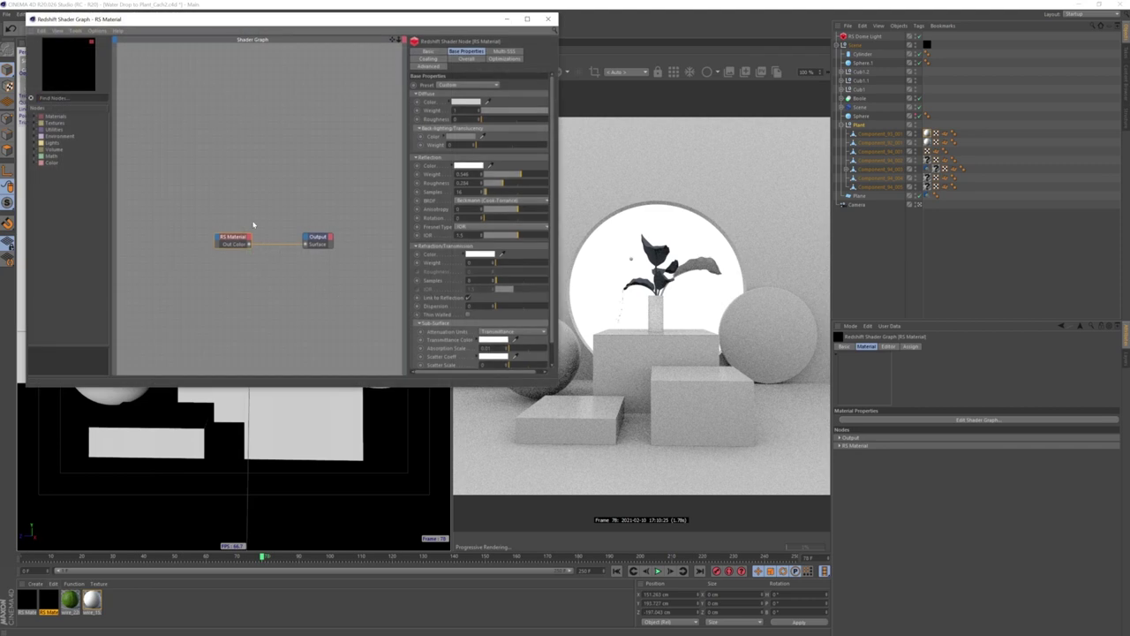
drag(528, 177, 547, 179)
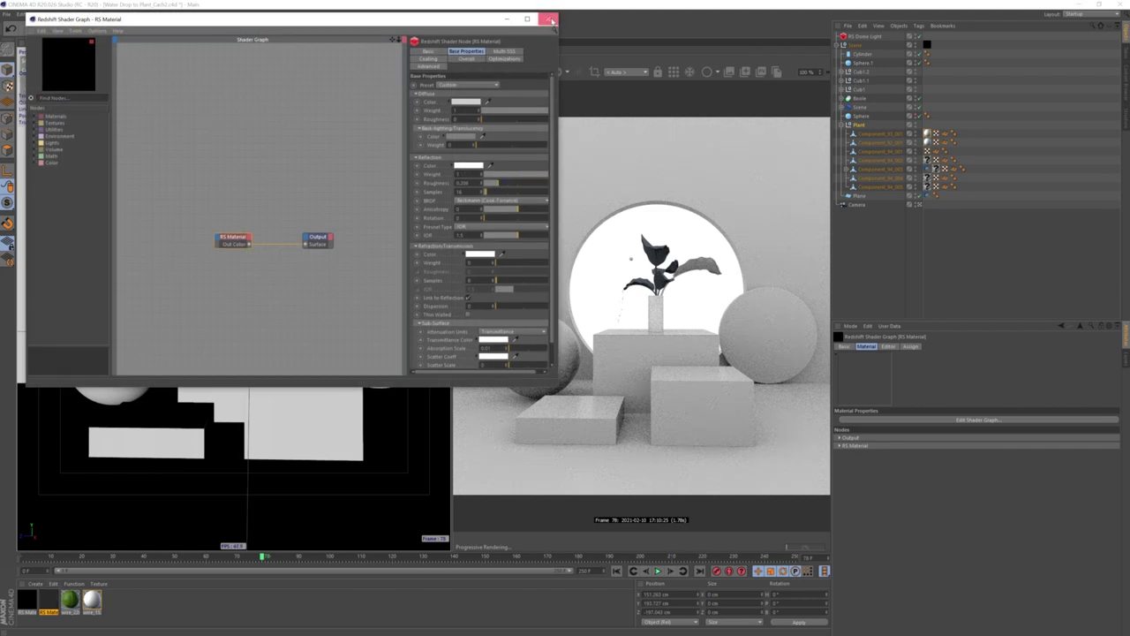
click(466, 101)
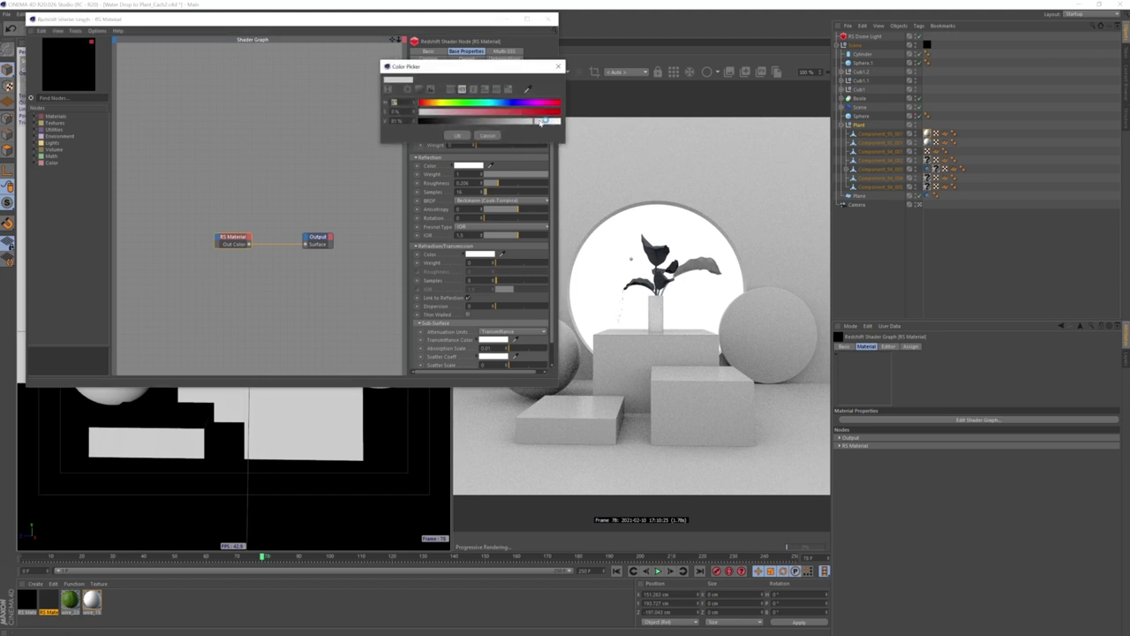
click(456, 137)
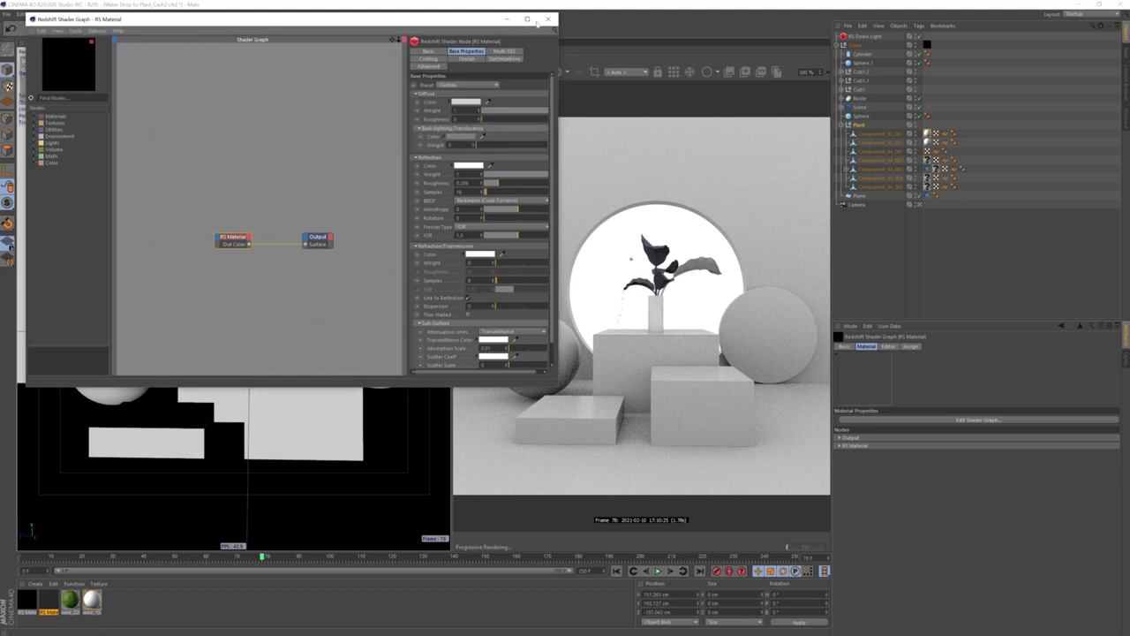
click(550, 19)
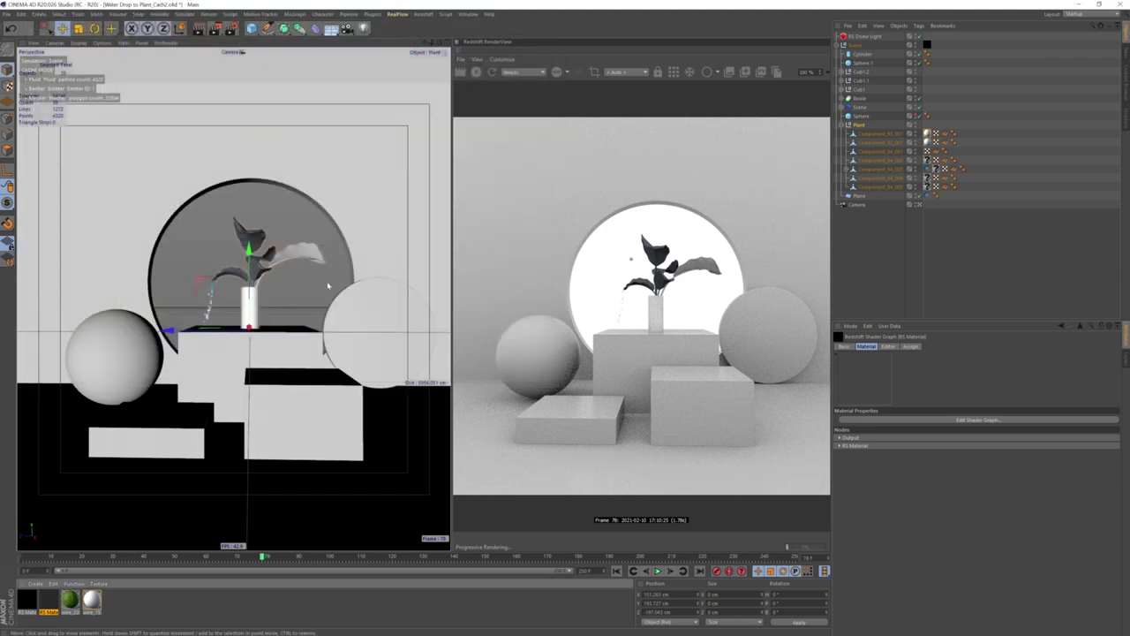
- Rename the material Vase, apply it to Component_93_001, and remove the stray tag from Component_92_001
click(309, 256)
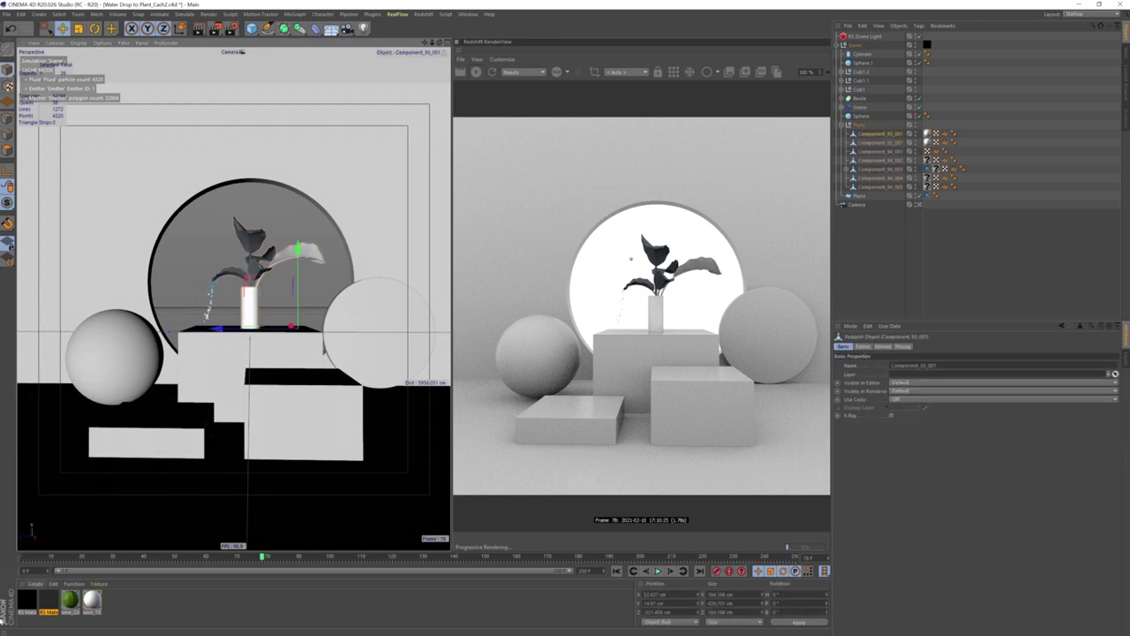
click(49, 609)
double_click(50, 611)
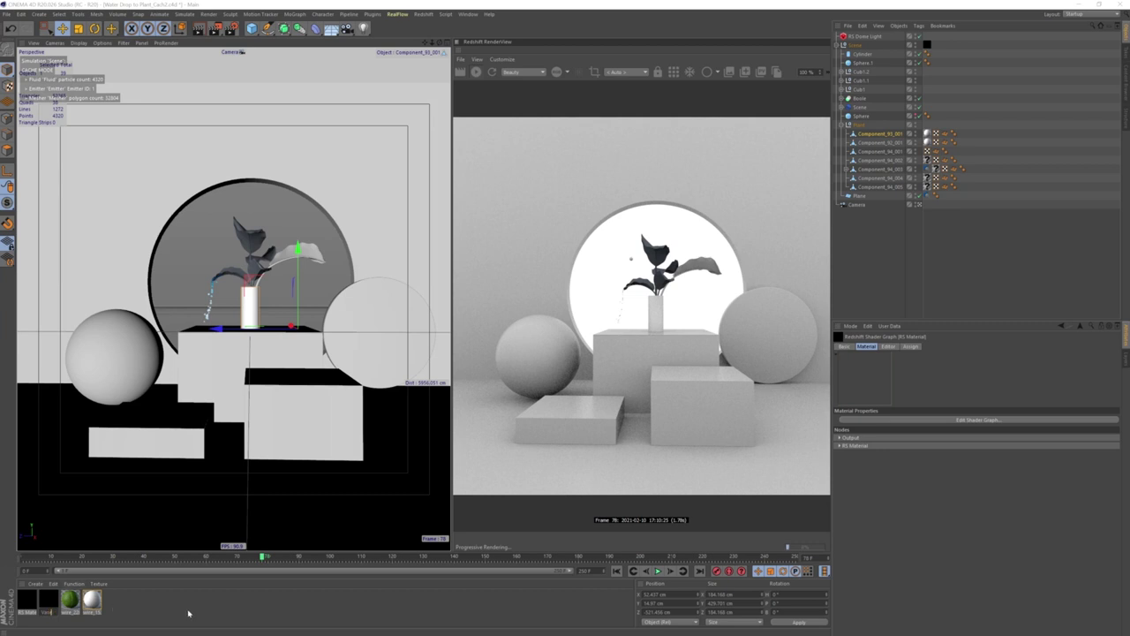
drag(50, 598, 1055, 200)
drag(928, 136, 928, 136)
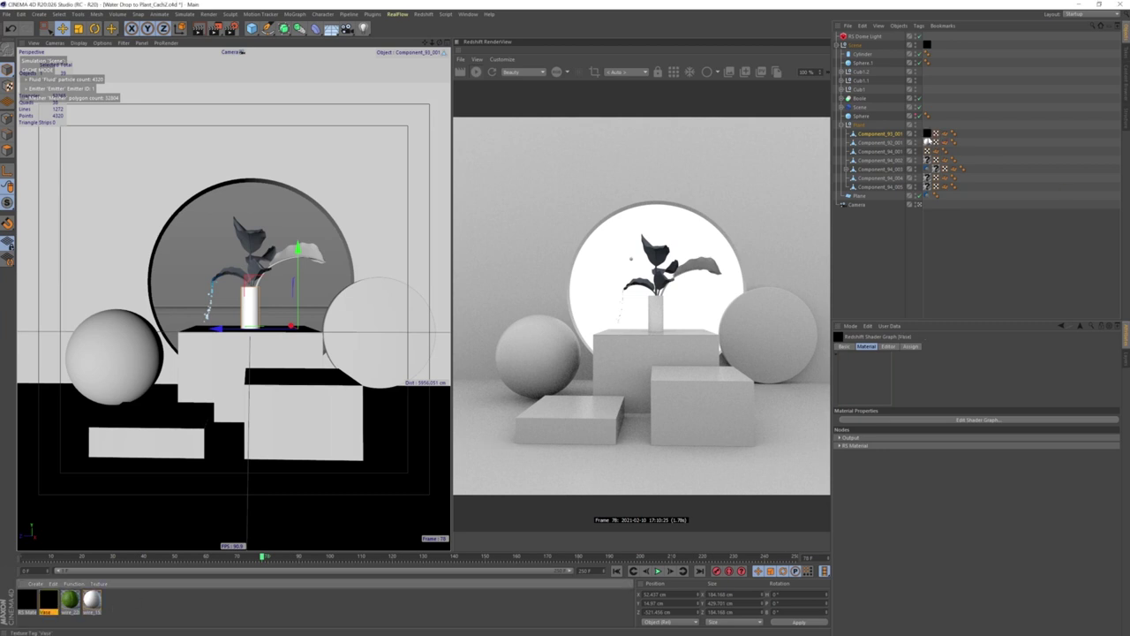
drag(48, 604, 927, 149)
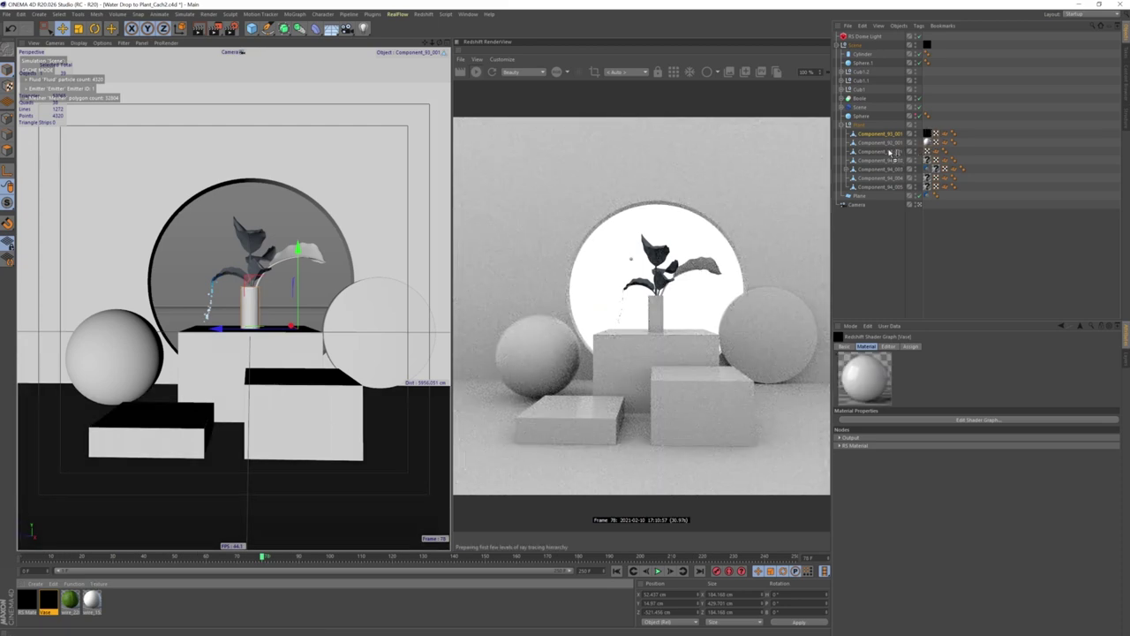
click(890, 144)
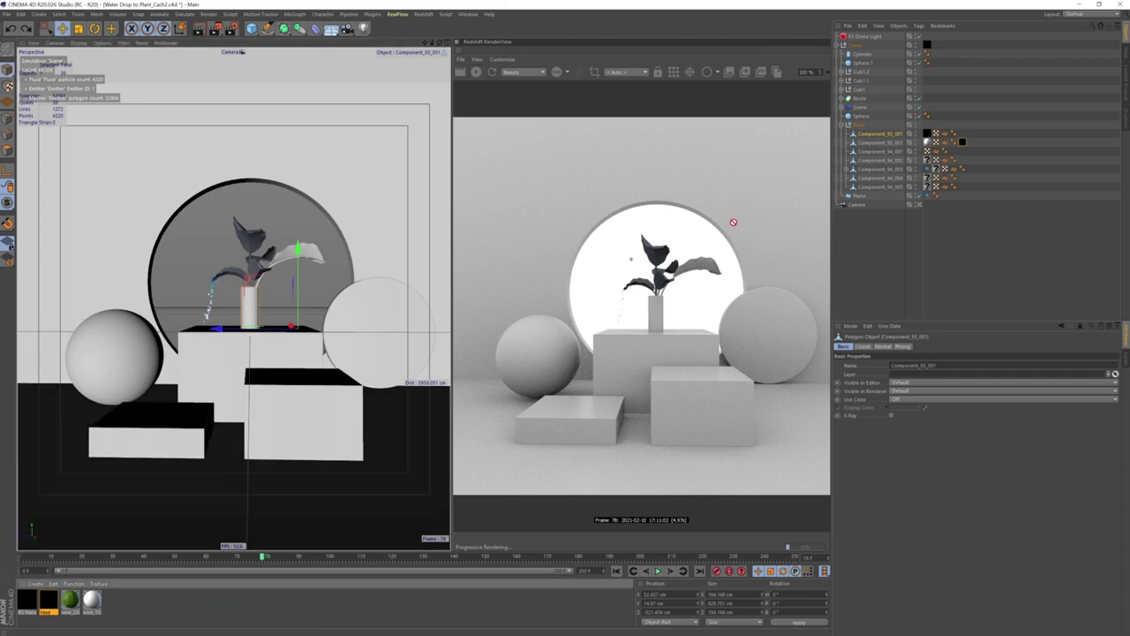
click(931, 134)
drag(936, 149, 99, 601)
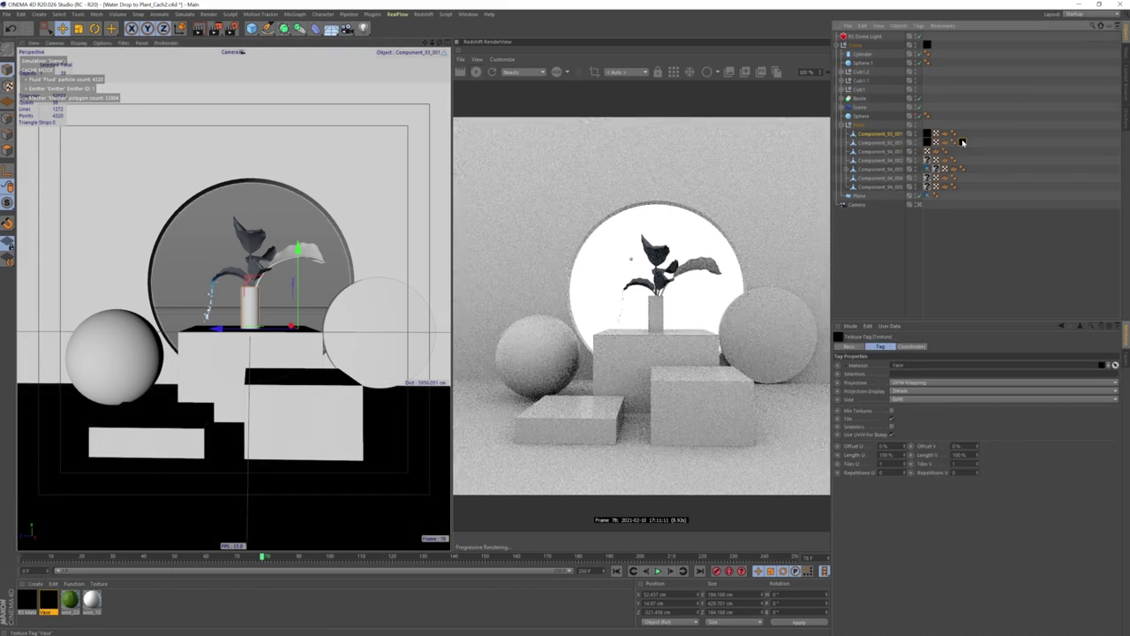
- Convert the green leaf material to Redshift with Convert and Replace Materials
click(70, 600)
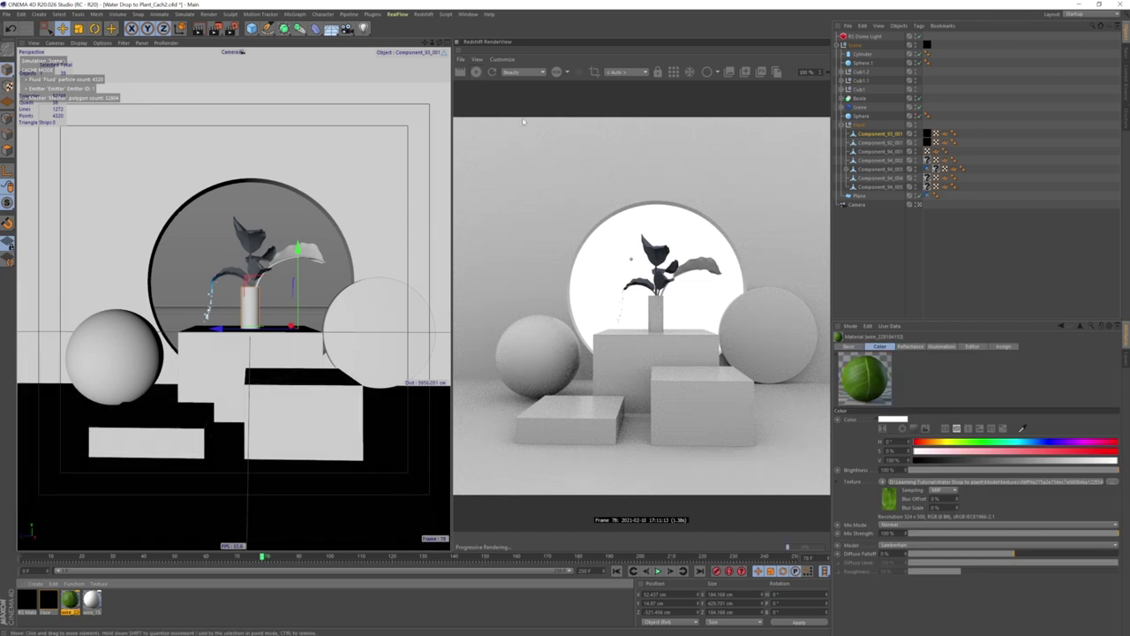
click(466, 14)
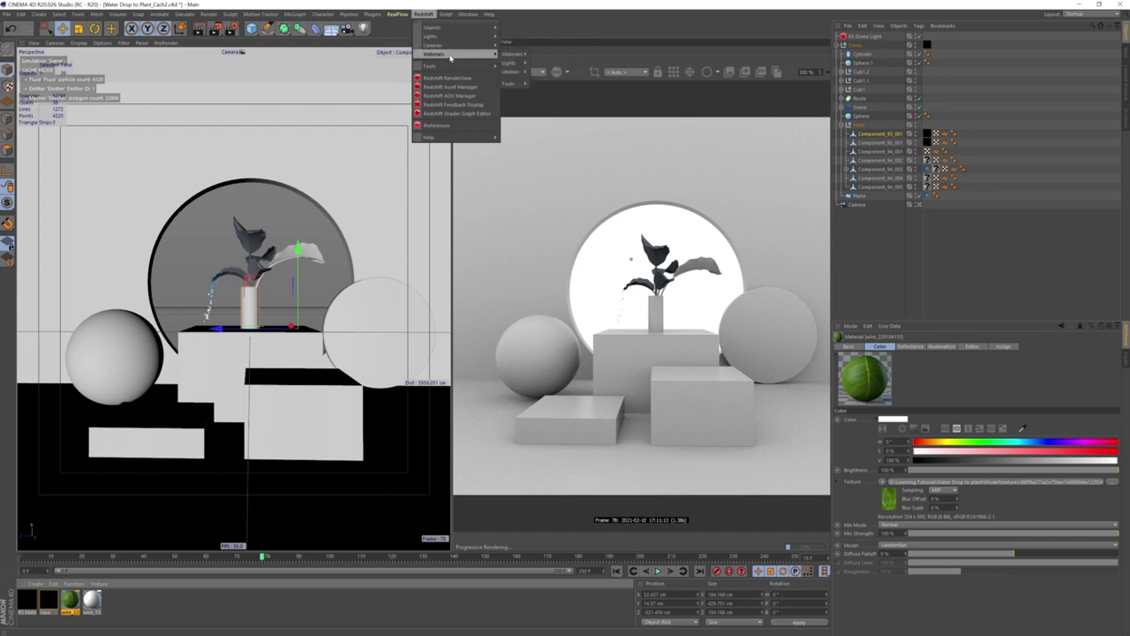
mouse_move(441, 54)
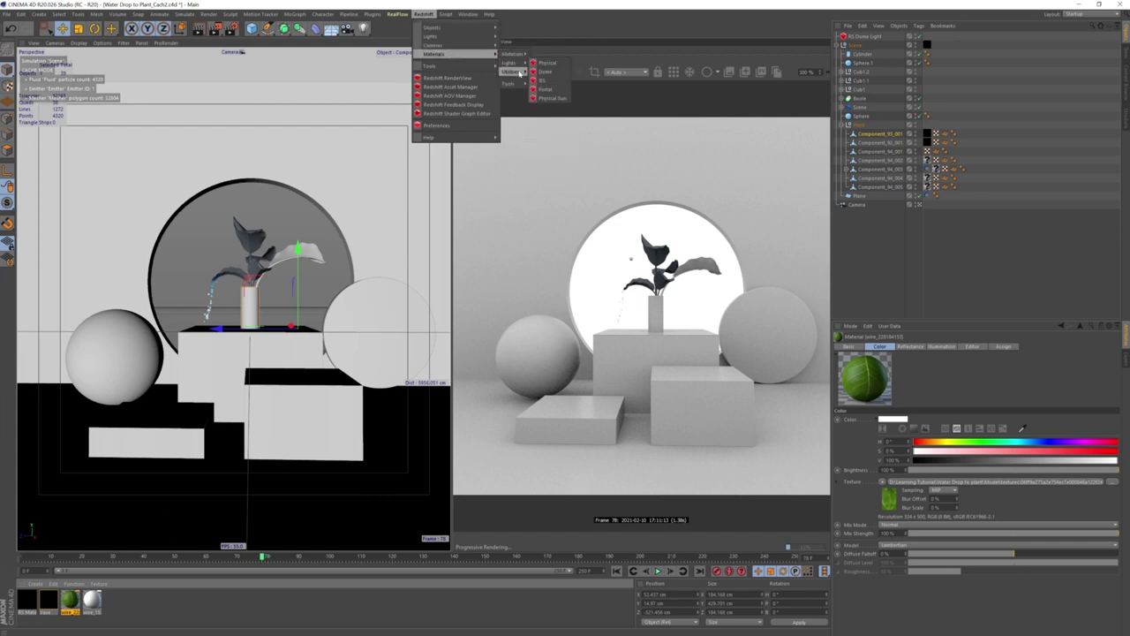
mouse_move(510, 83)
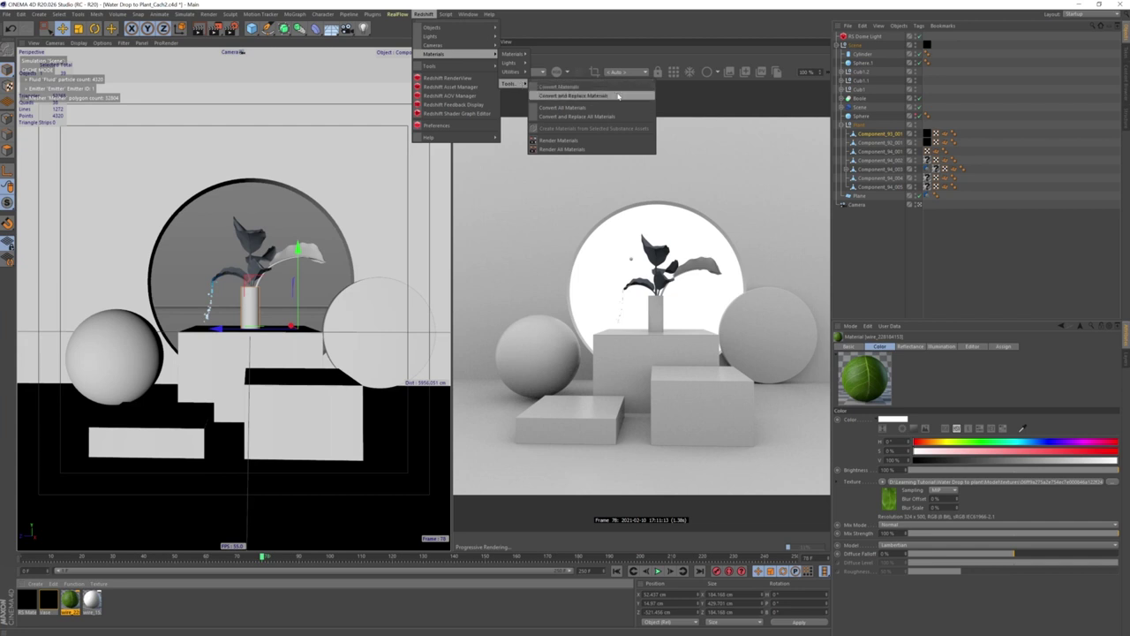
click(618, 95)
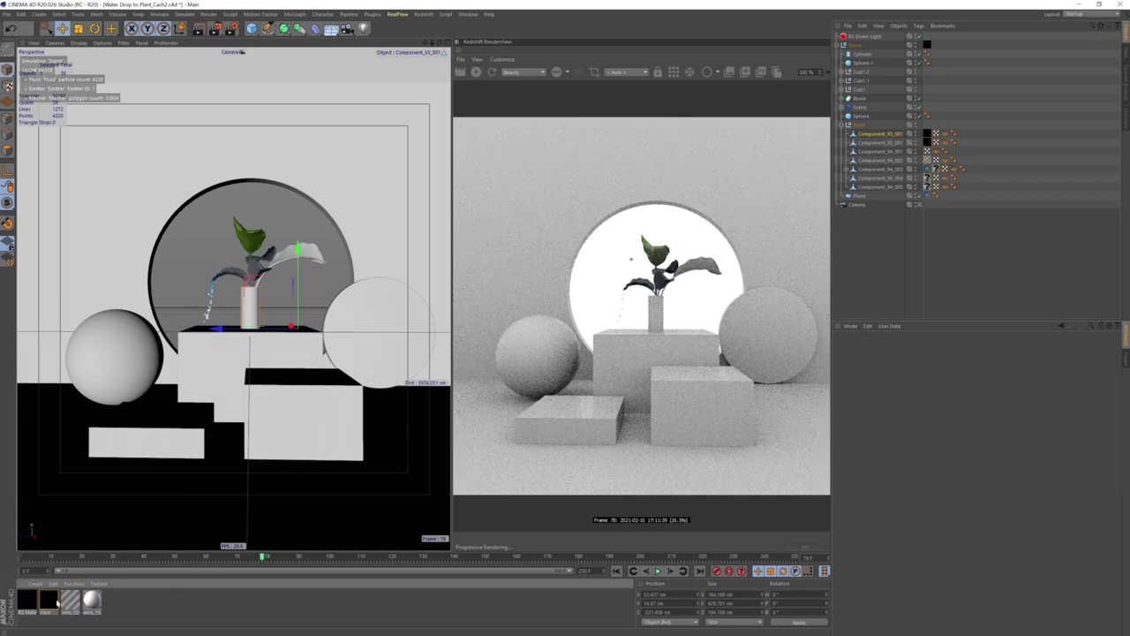
- Assign the green leaf material to the Component_94 leaf rows, including Component_94_001
drag(926, 187, 900, 212)
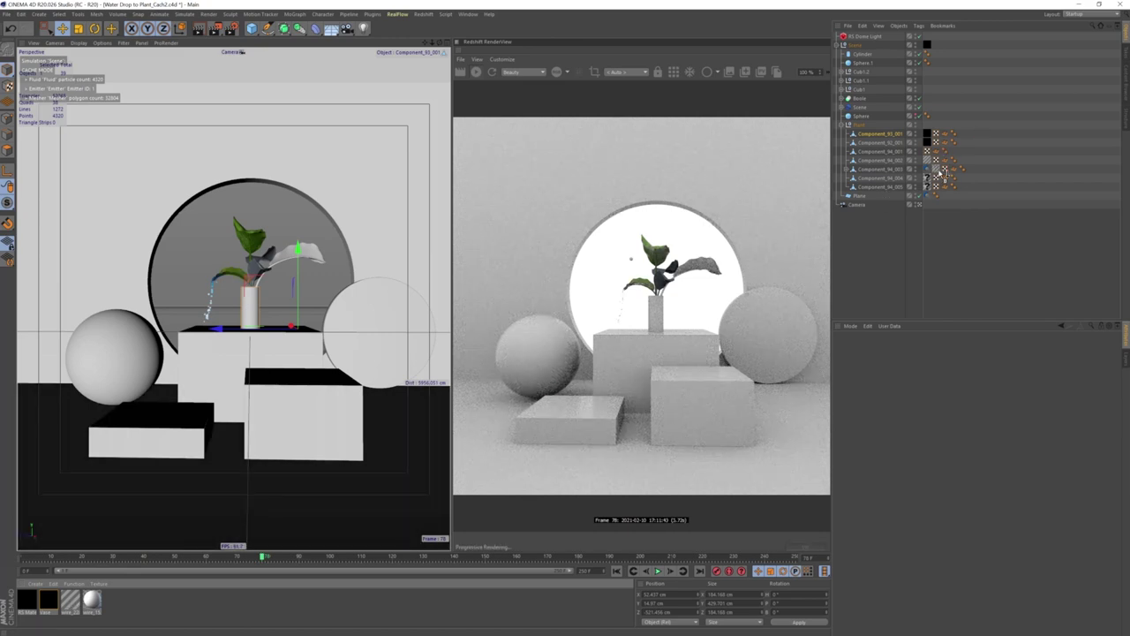
drag(943, 173, 941, 171)
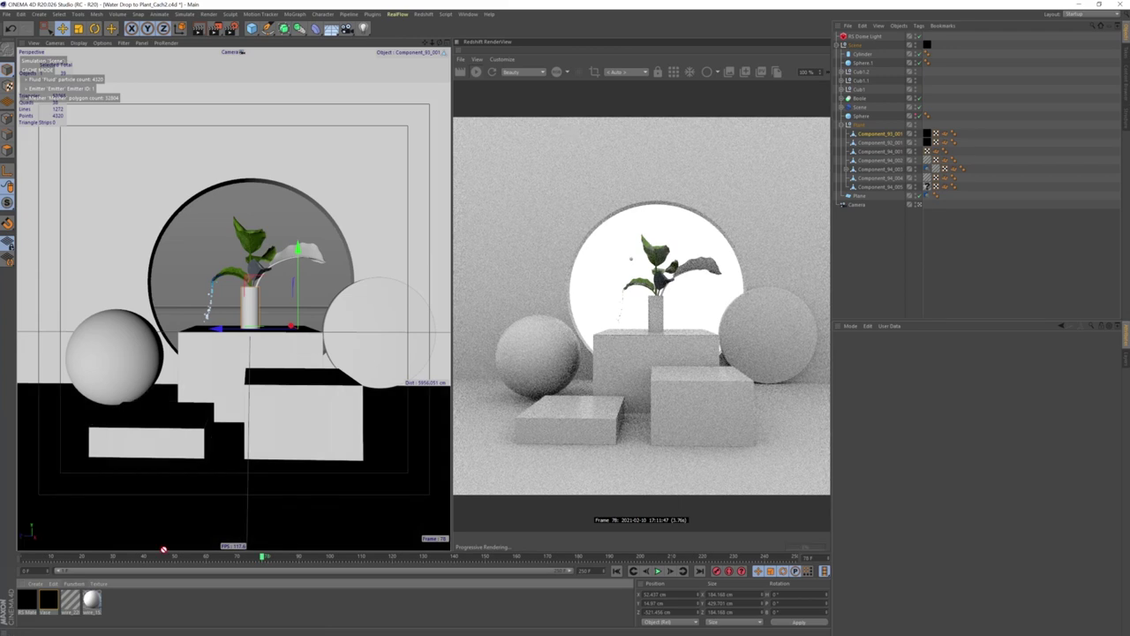
mouse_move(163, 549)
mouse_down()
mouse_move(925, 173)
mouse_move(927, 187)
mouse_up()
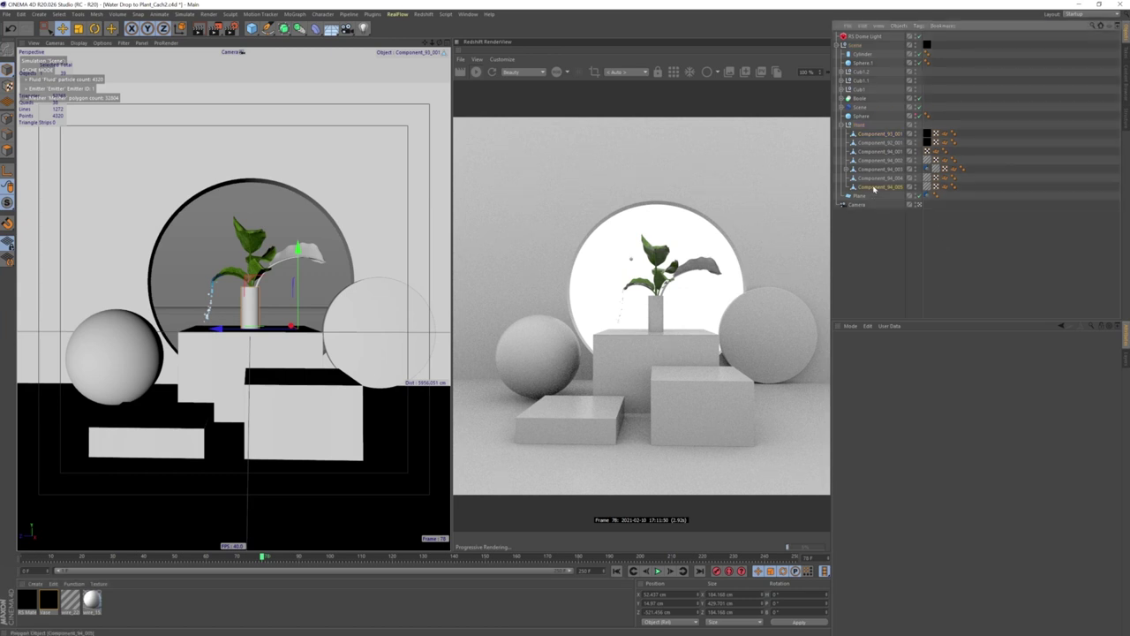
click(879, 151)
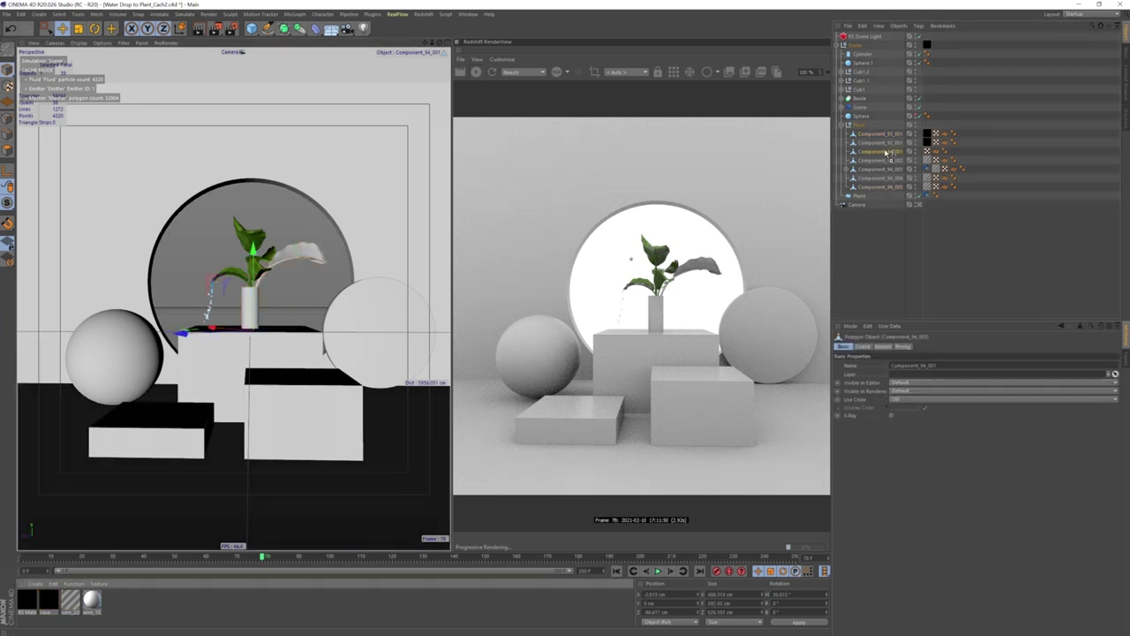
drag(70, 600, 892, 151)
click(73, 613)
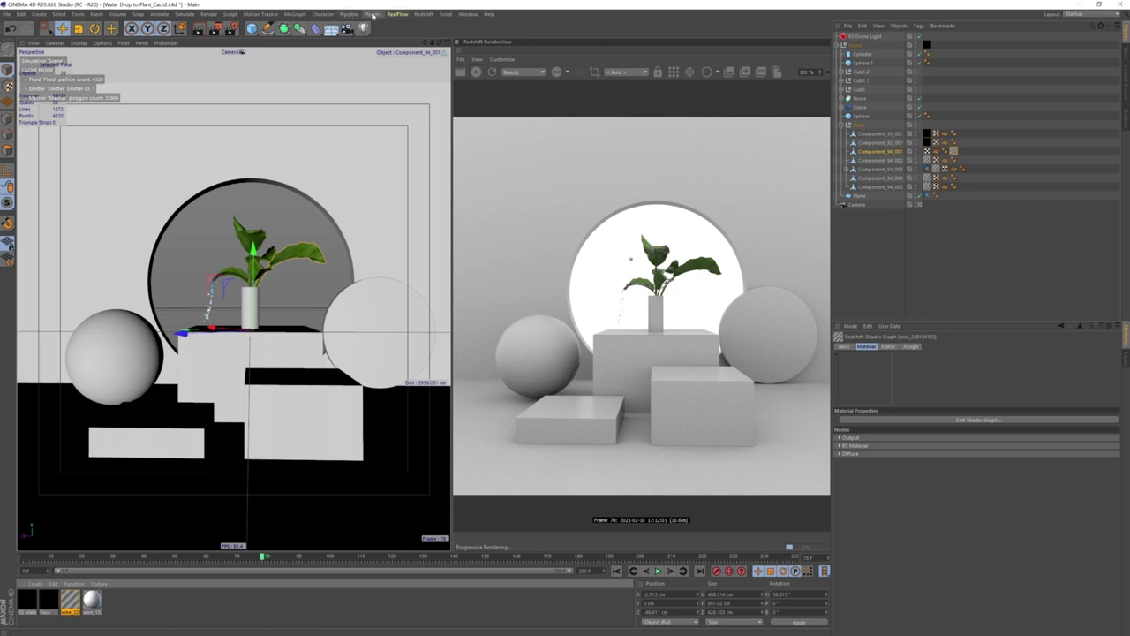
click(423, 14)
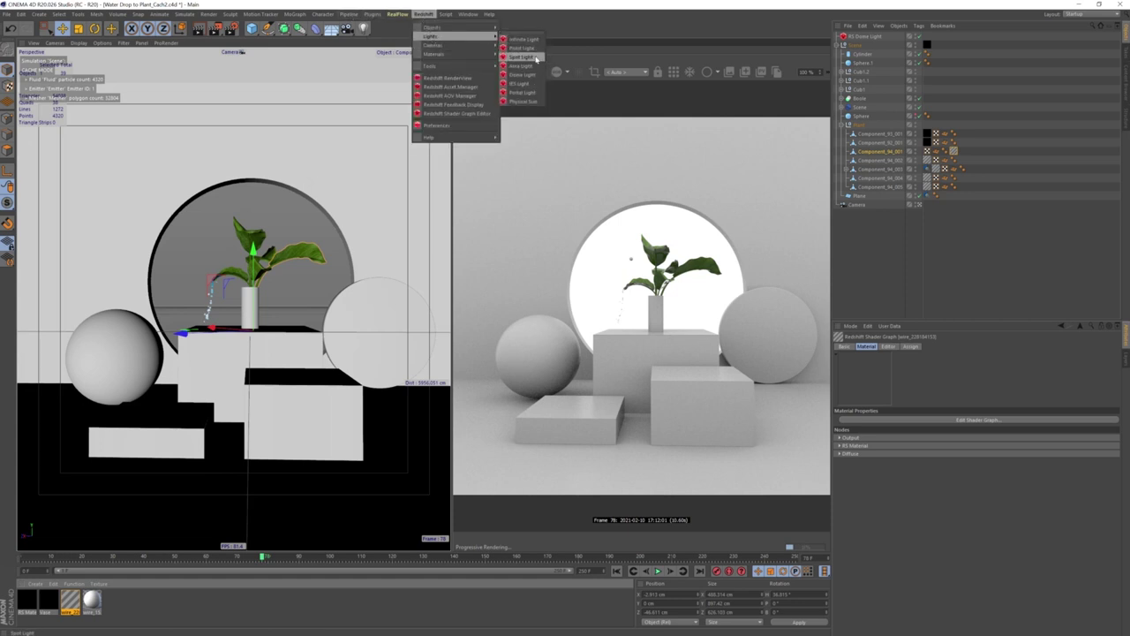
click(523, 56)
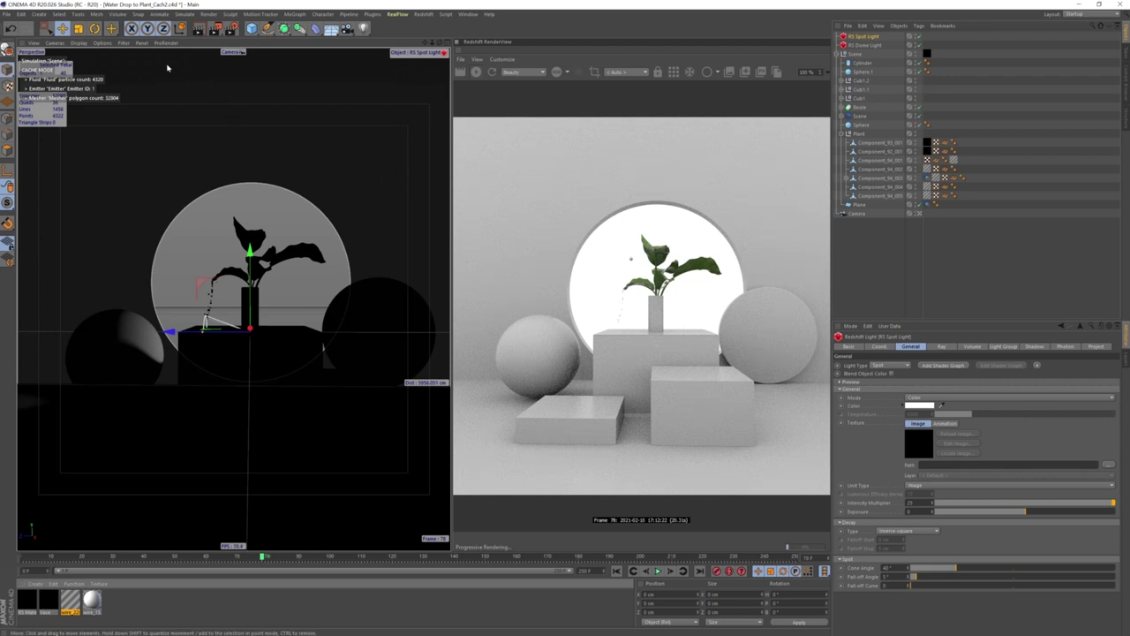
click(95, 29)
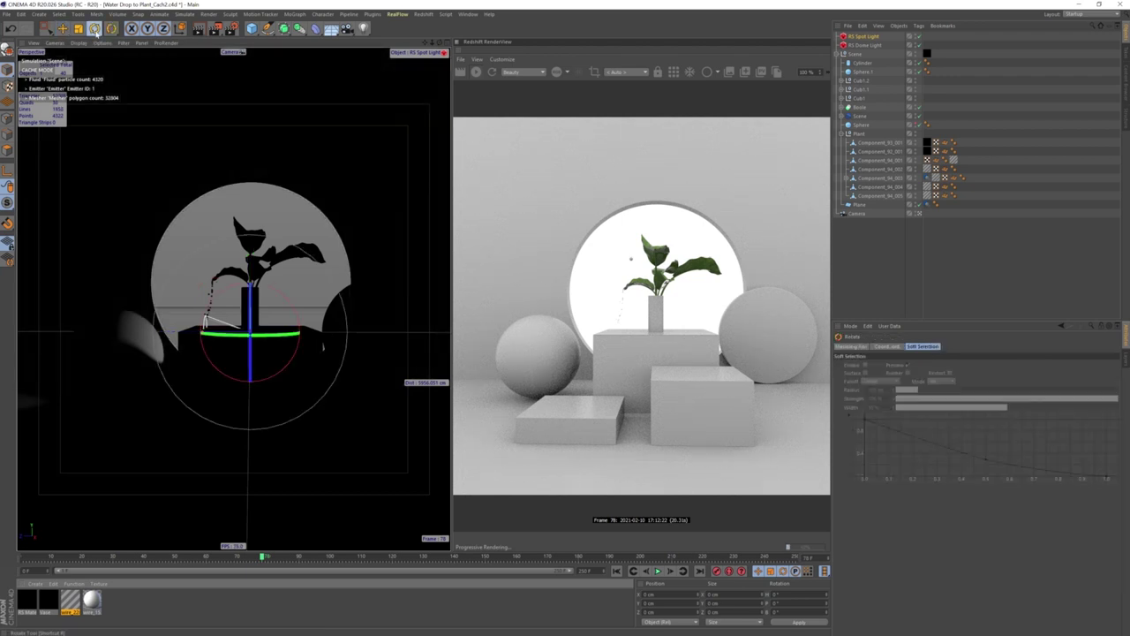
click(63, 29)
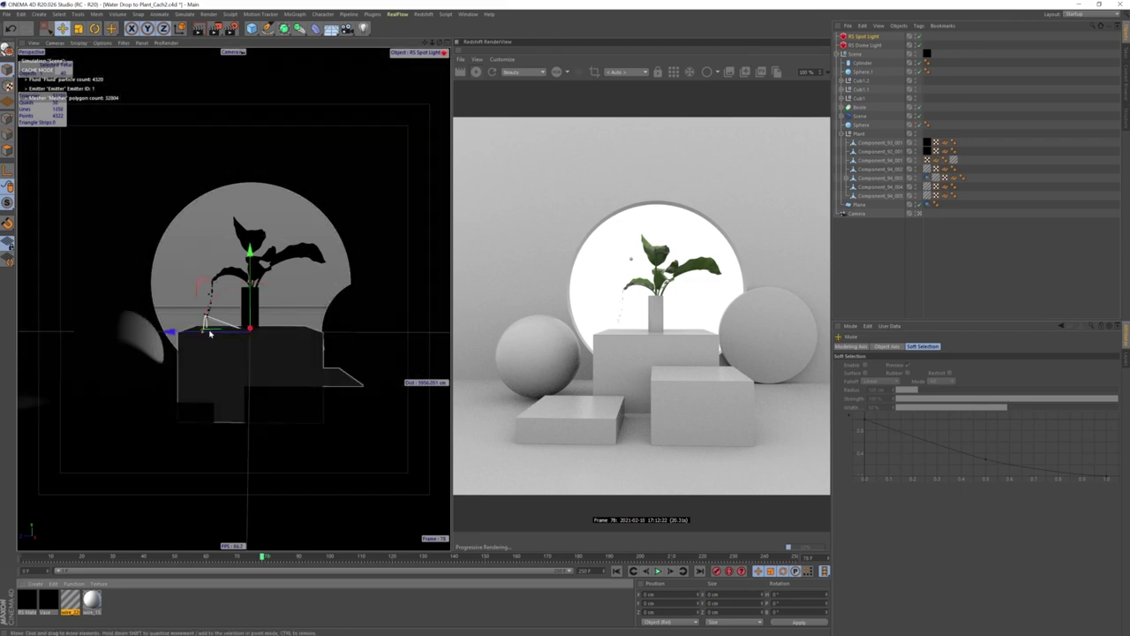
drag(209, 333, 342, 342)
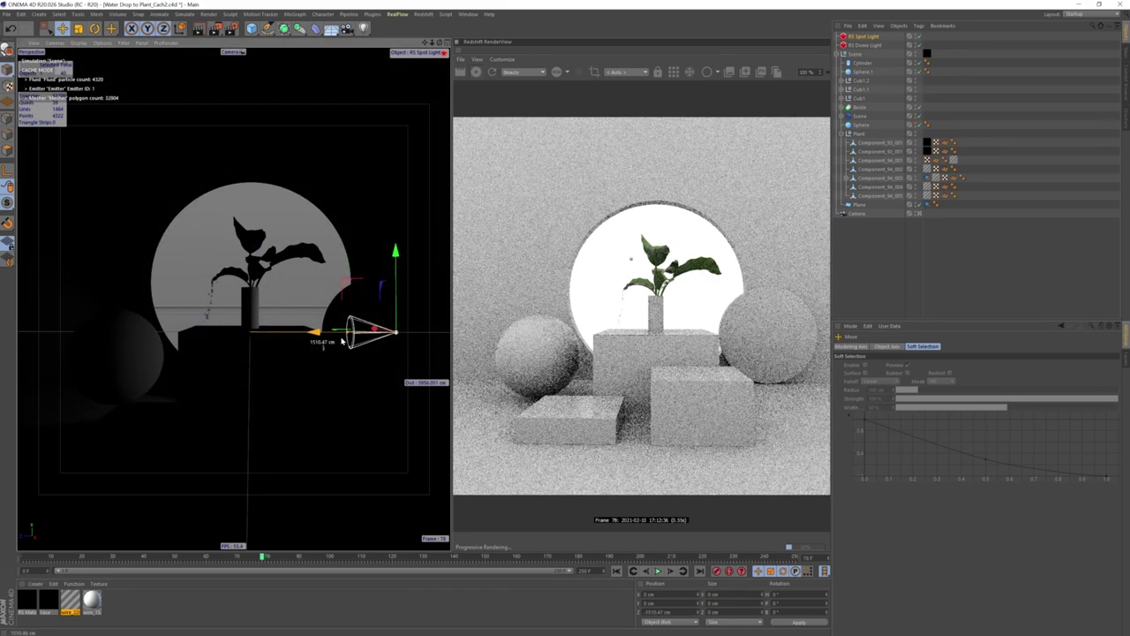
- Replace the spot light with a Redshift Area Light, moved right and widened
key(Delete)
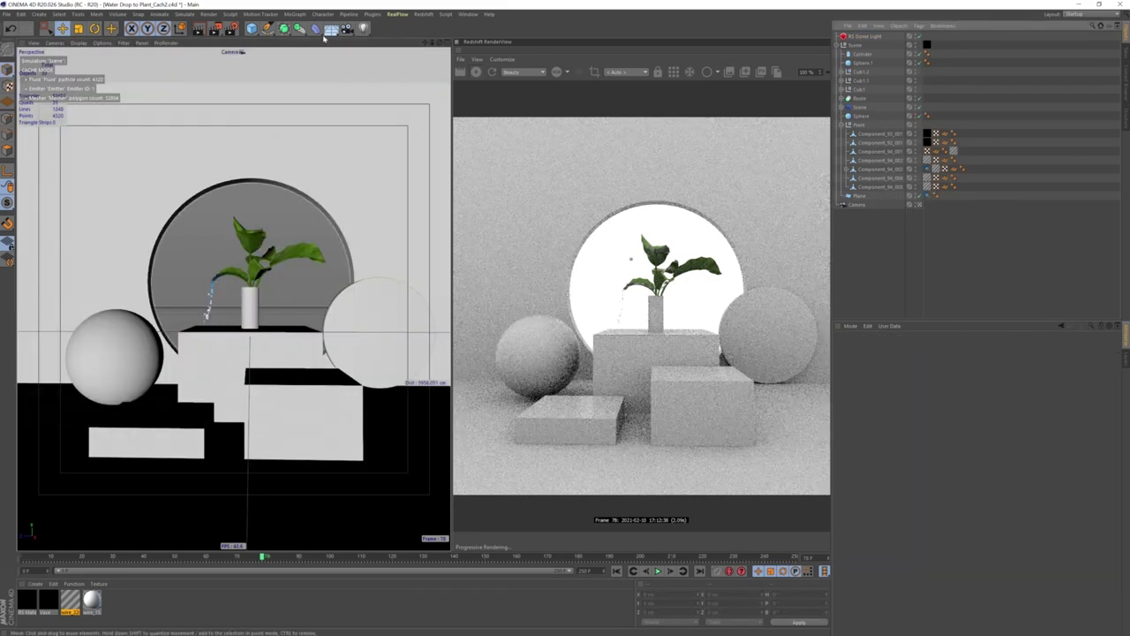
click(423, 14)
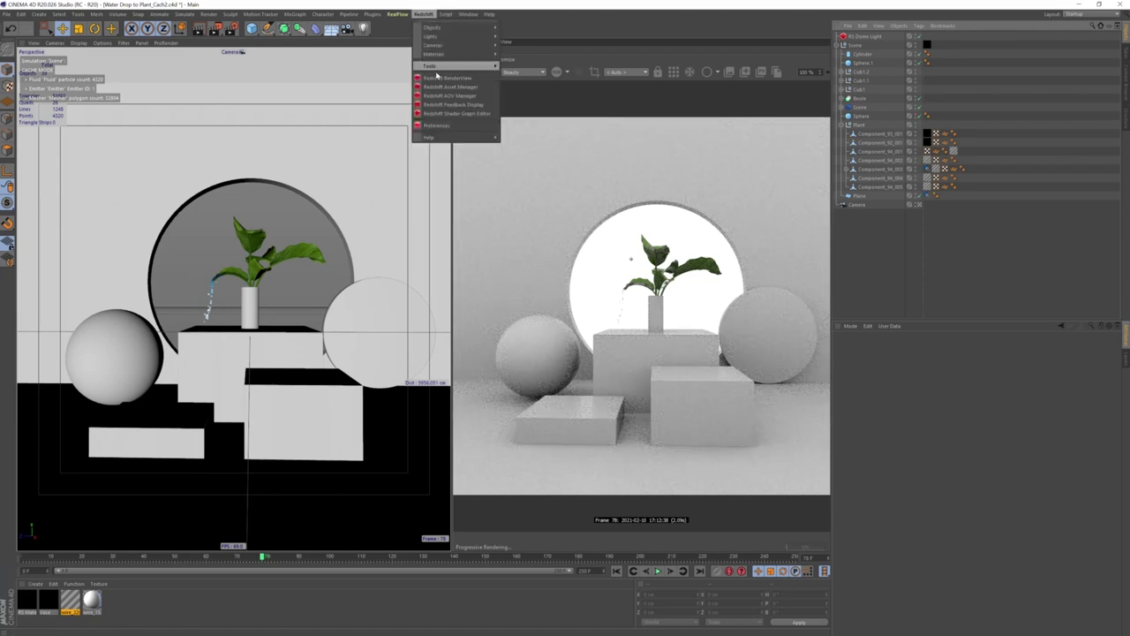
mouse_move(432, 36)
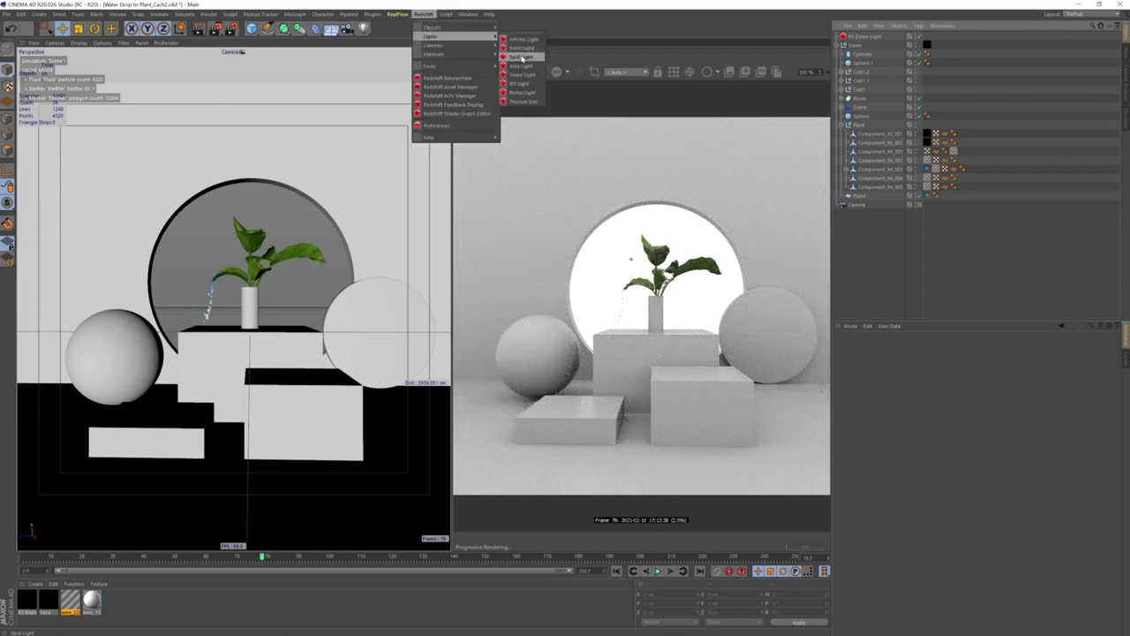
click(527, 66)
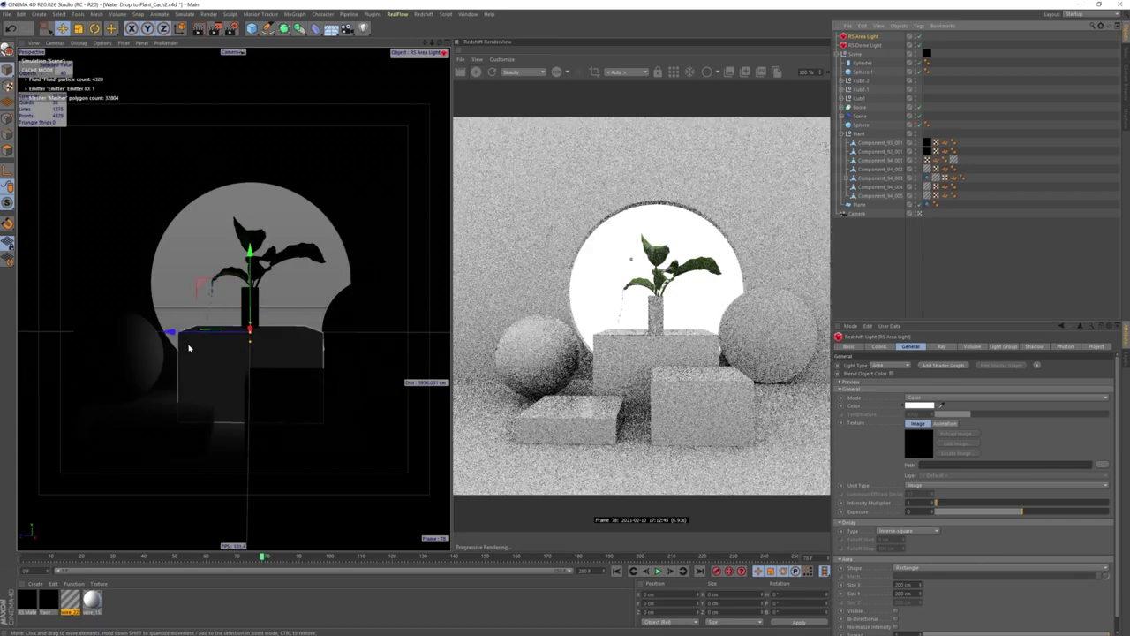
mouse_move(170, 333)
mouse_down()
mouse_move(323, 355)
mouse_move(396, 319)
mouse_move(406, 274)
mouse_up()
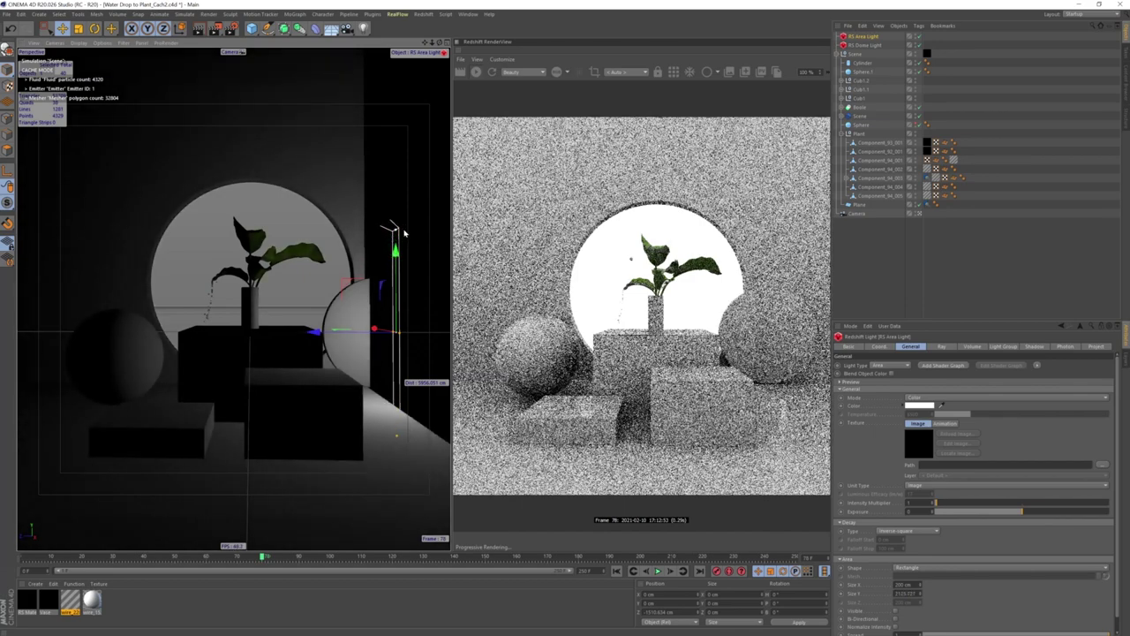
mouse_move(404, 337)
mouse_down()
mouse_move(425, 360)
mouse_move(421, 335)
mouse_up()
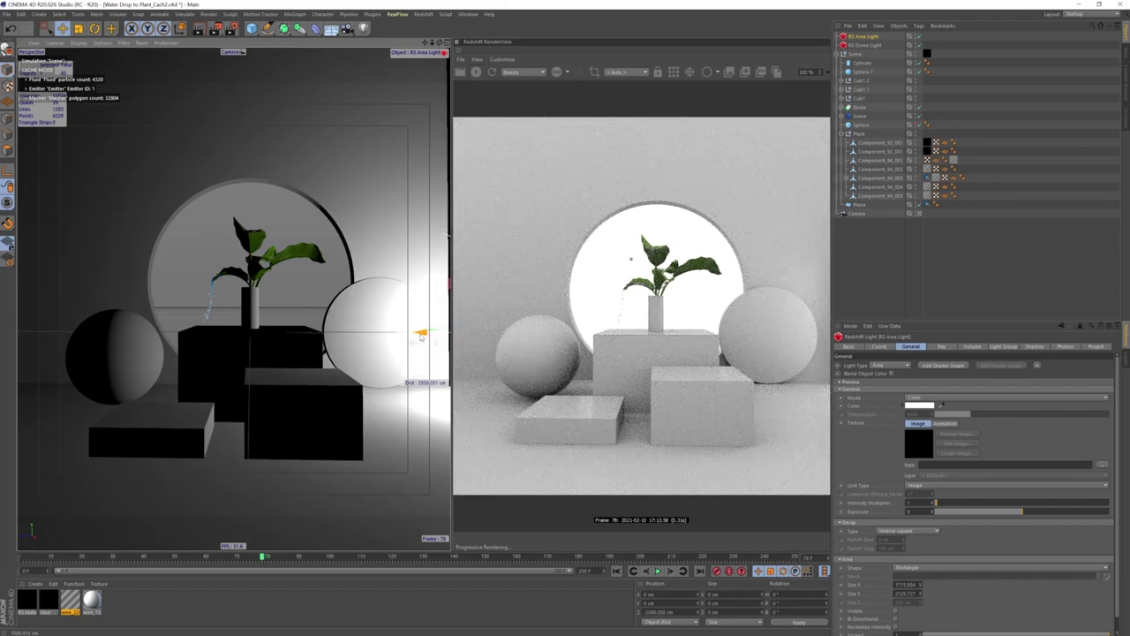
drag(421, 335, 449, 335)
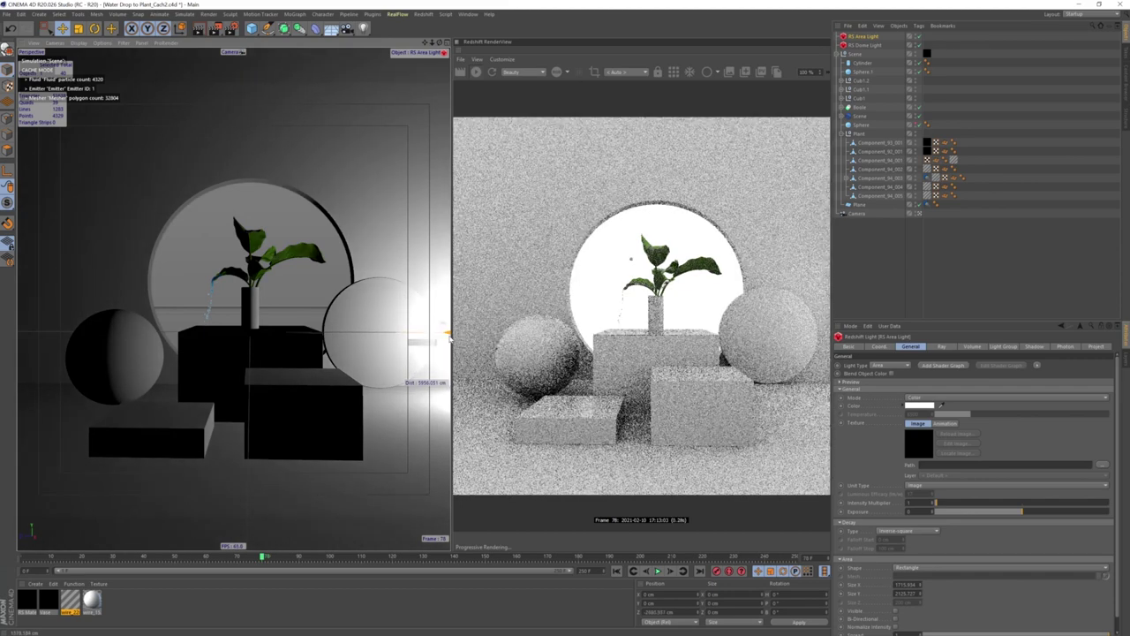
- Enlarge the area light in the Top view, then return to the Perspective view
middle_click(406, 265)
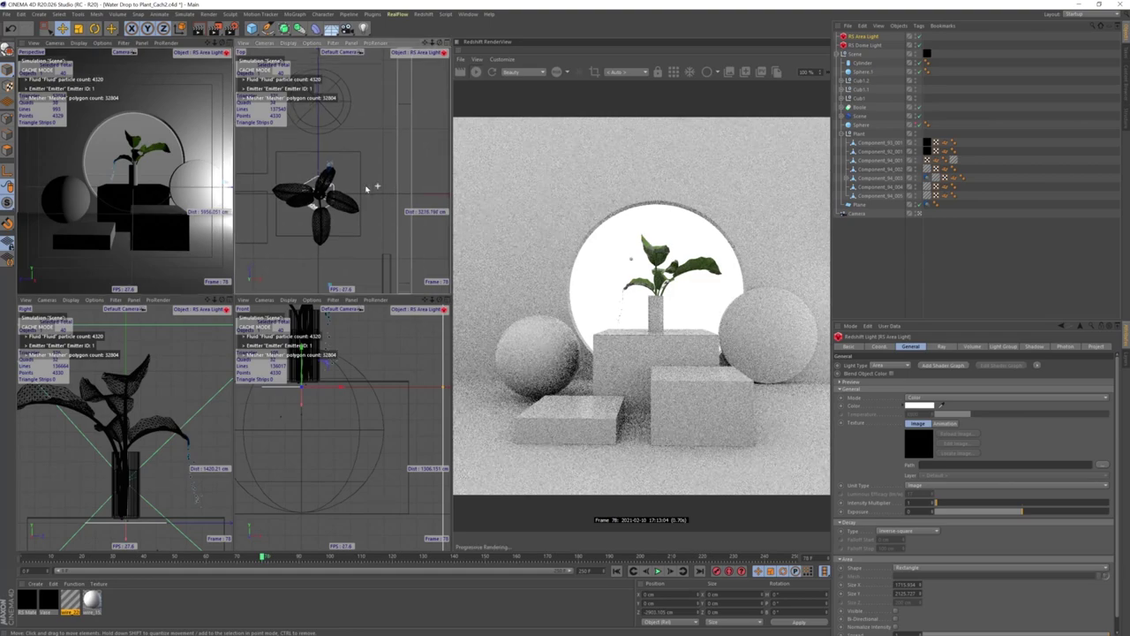
scroll(366, 188, down, 5)
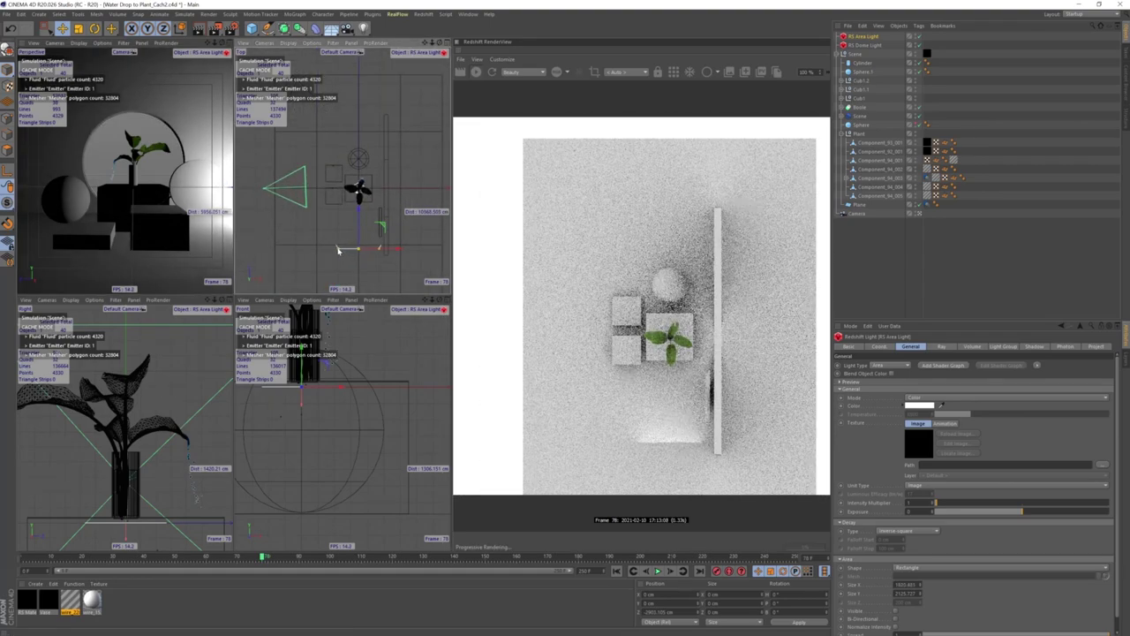
drag(386, 248, 394, 253)
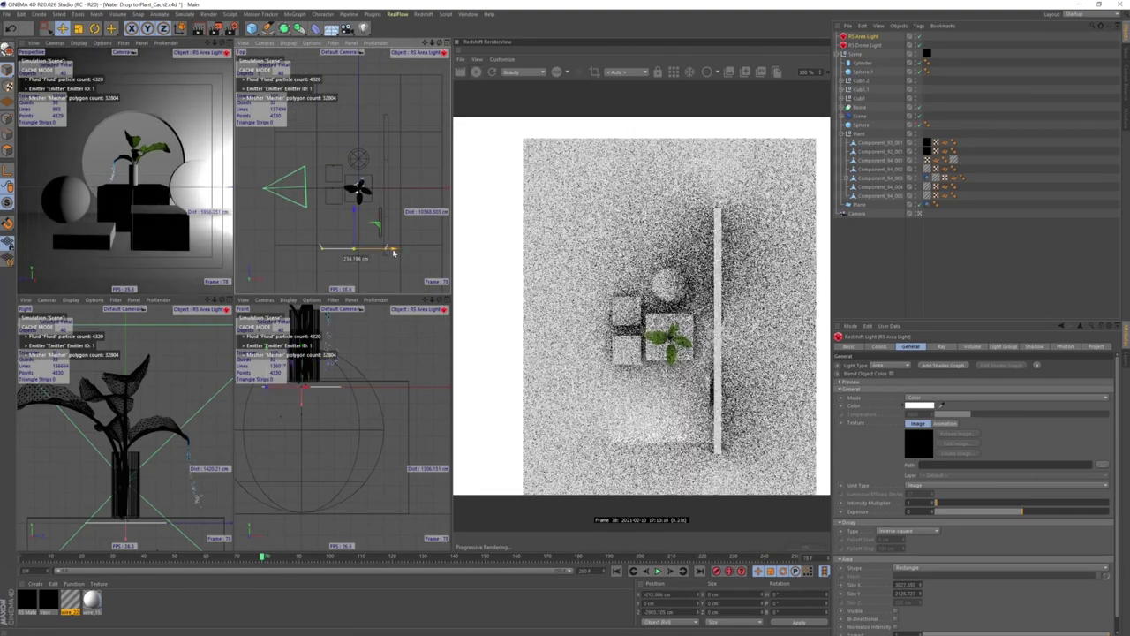
scroll(355, 424, down, 5)
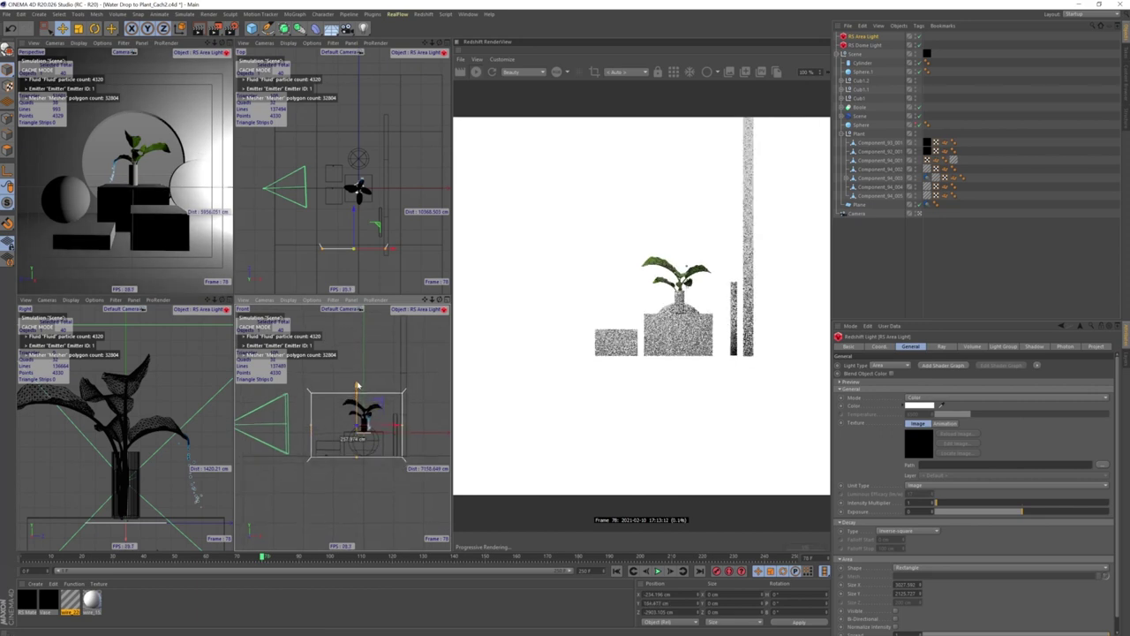
middle_click(193, 232)
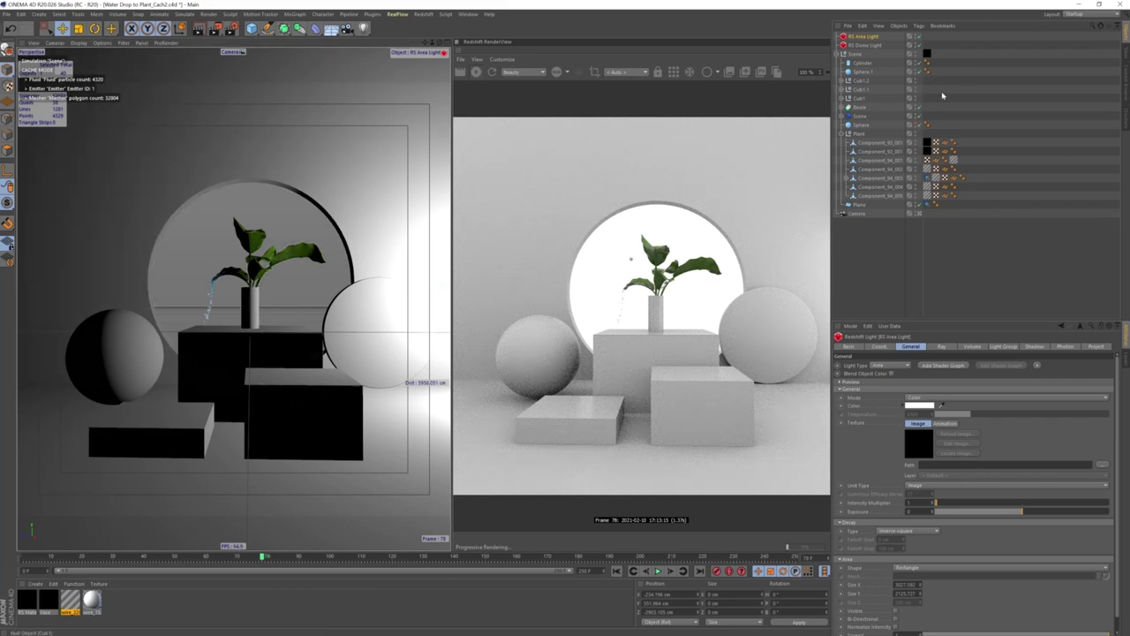
click(841, 54)
click(863, 44)
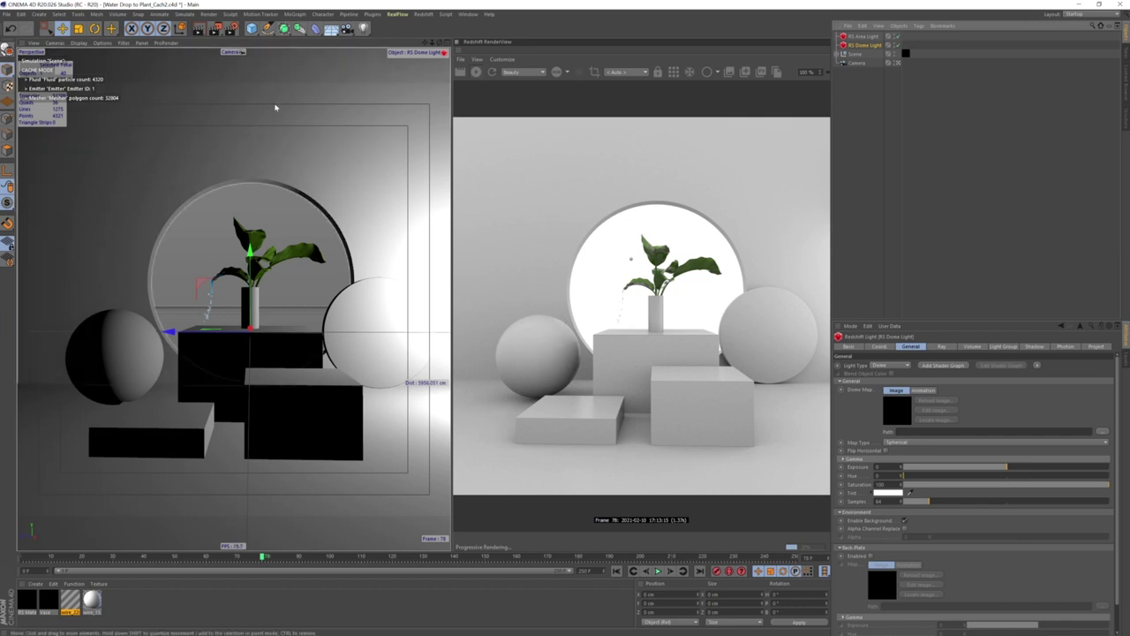
- Duplicate the Boole's cutout cylinder outside it and push the copy behind the backdrop
click(839, 54)
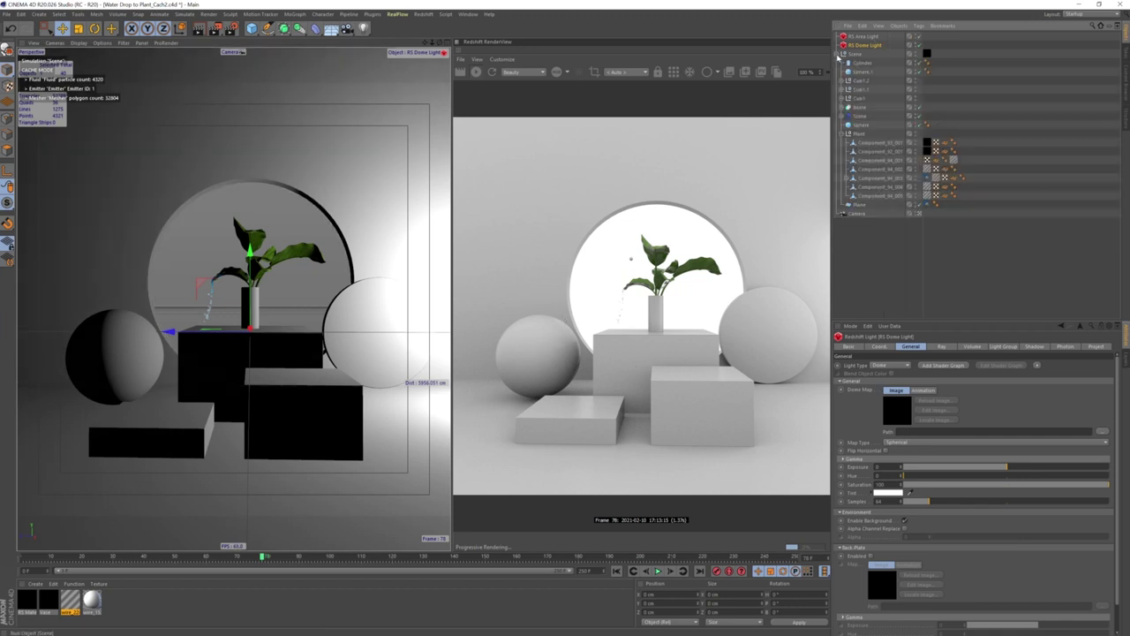
click(841, 107)
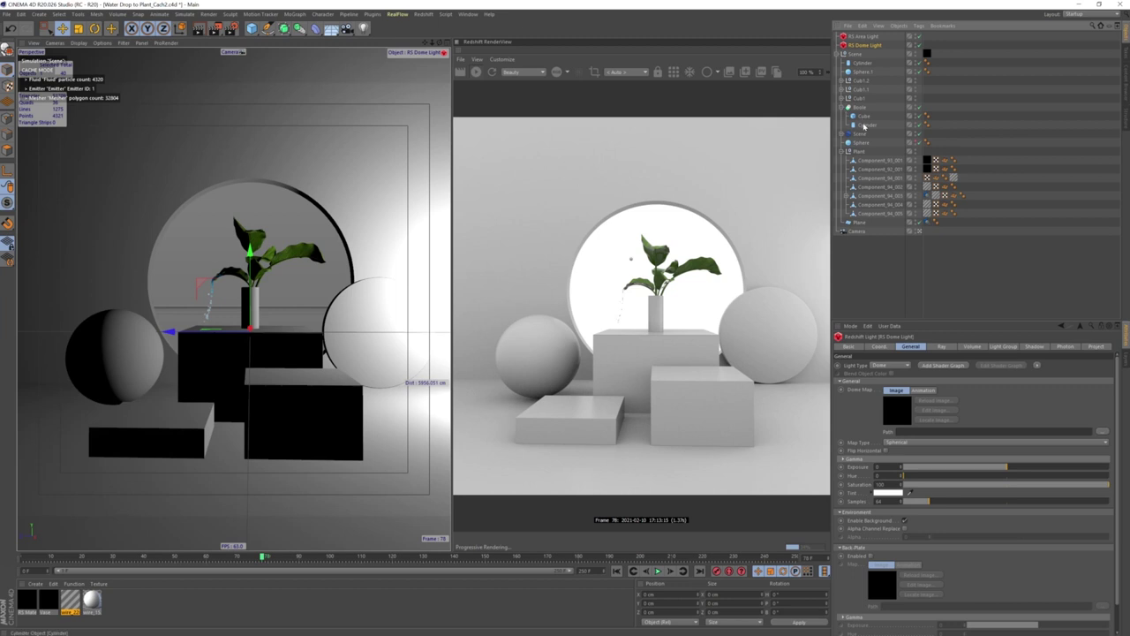
click(863, 124)
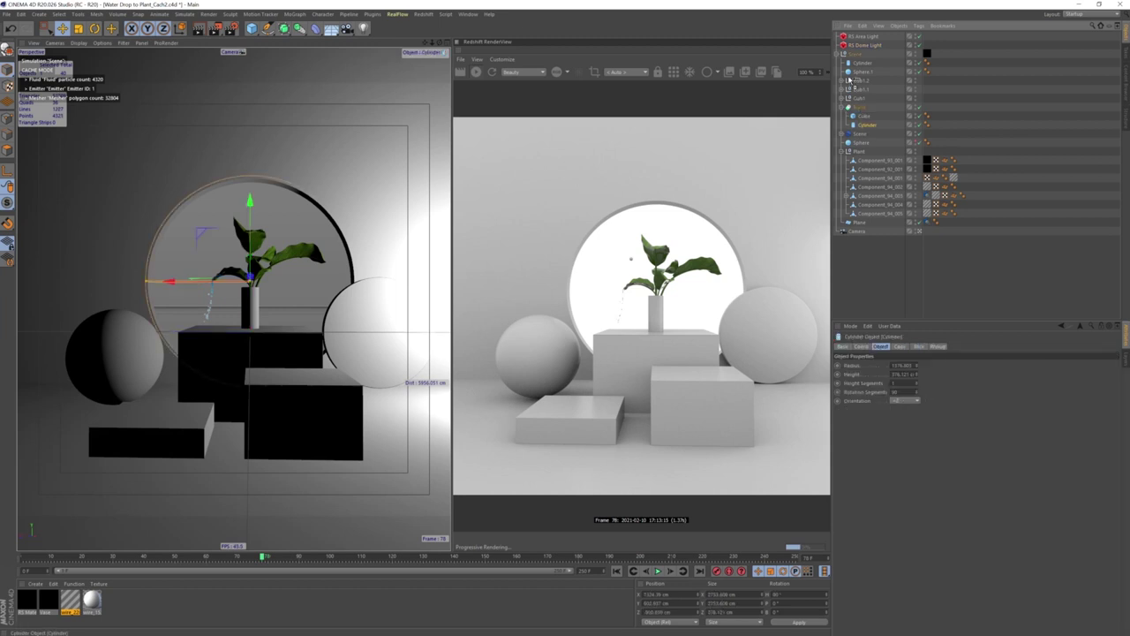
ctrl+drag(855, 78, 855, 80)
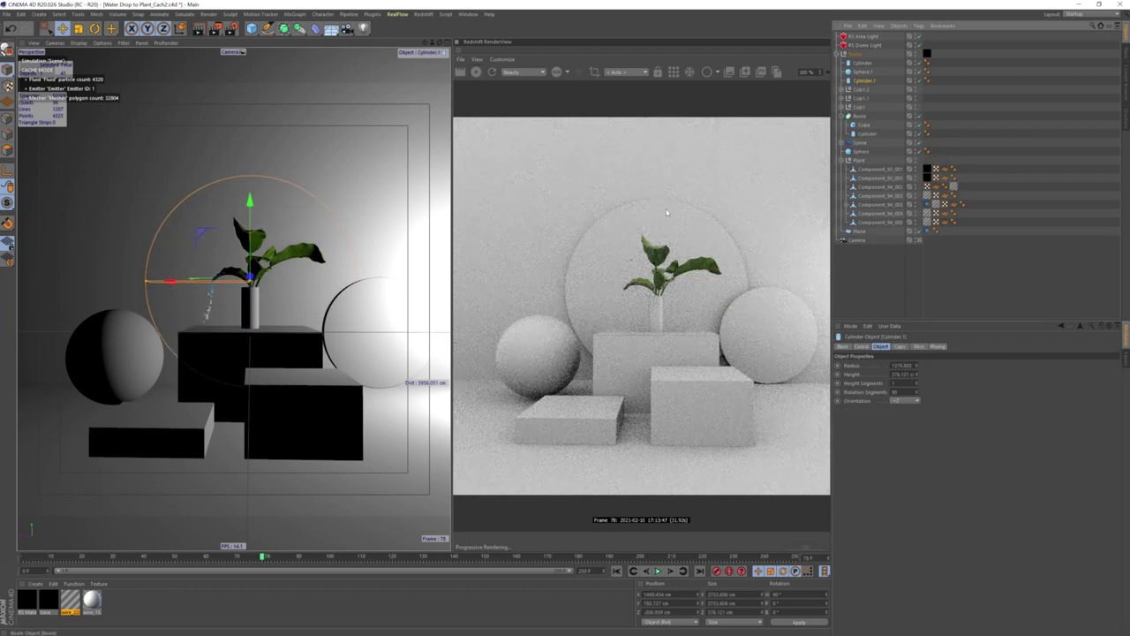
middle_click(338, 185)
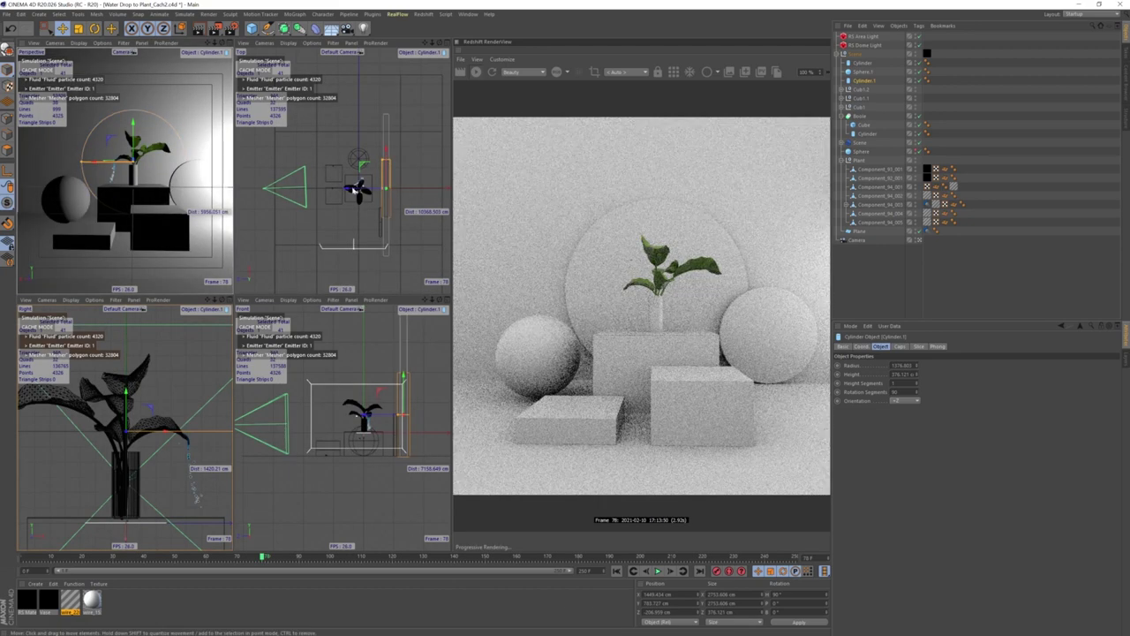
drag(347, 190, 360, 196)
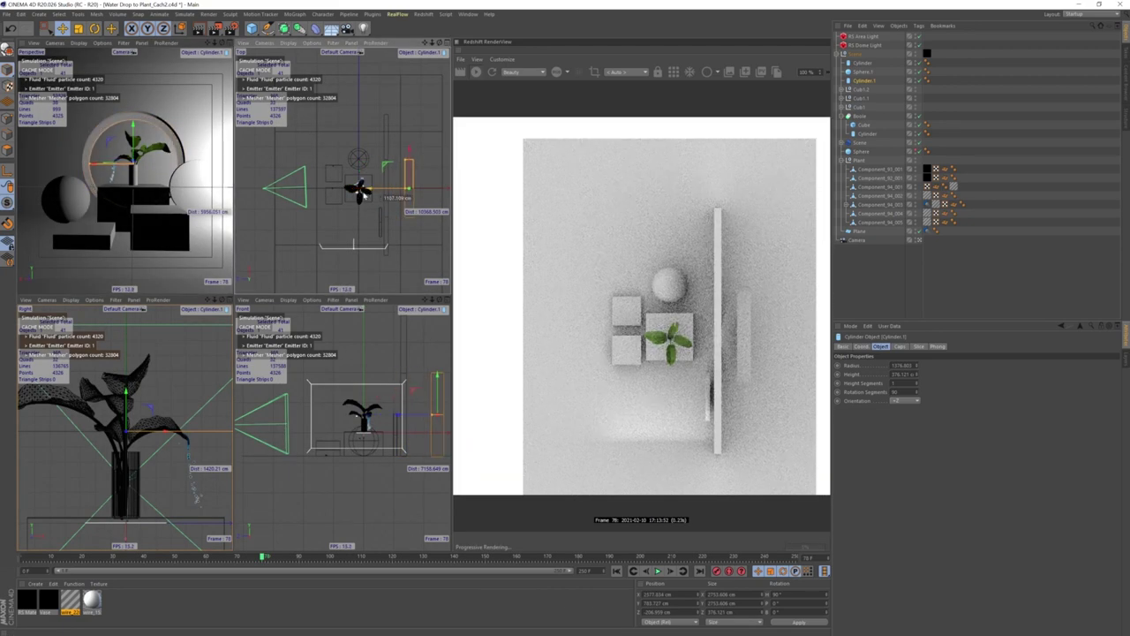
middle_click(224, 259)
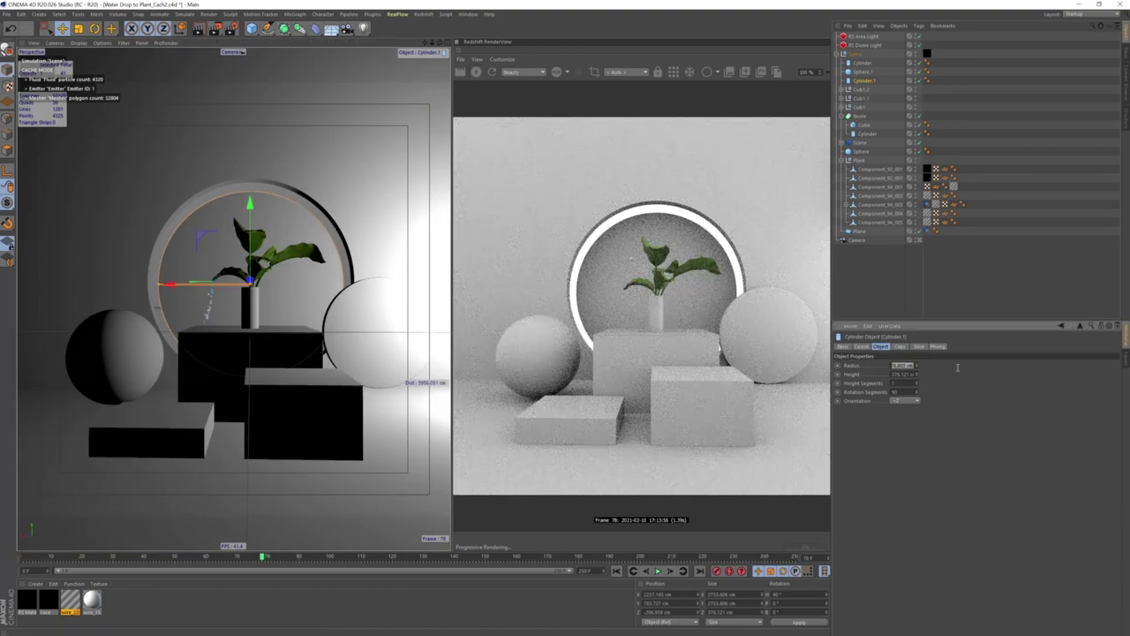
- Set the new cylinder's radius to about 1557 cm
text(1000)
key(Tab)
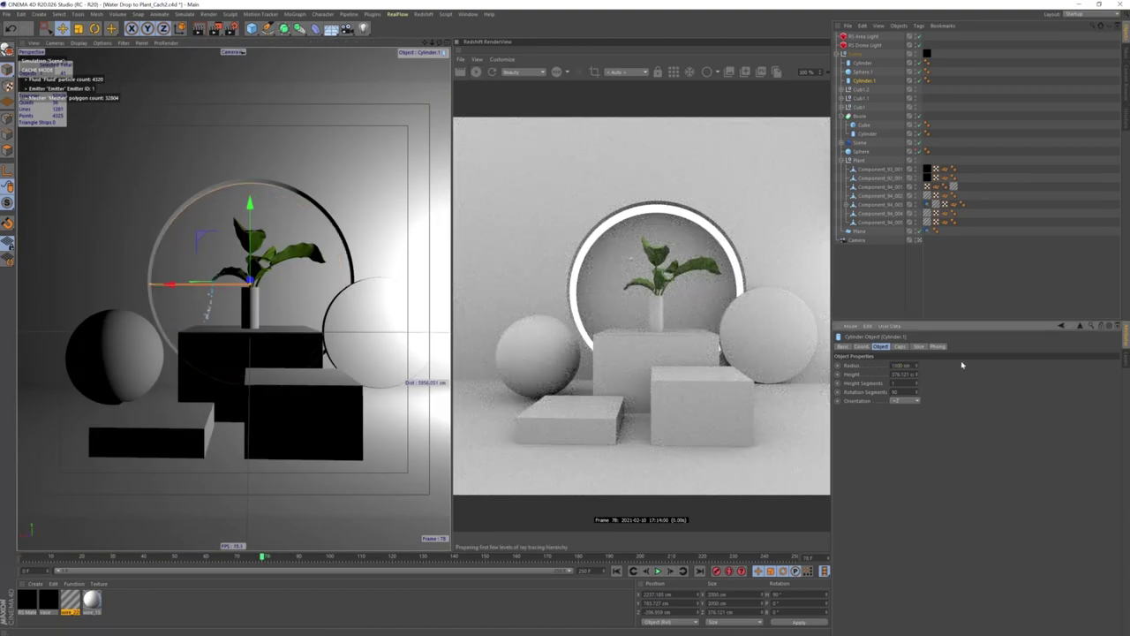
drag(917, 370, 514, 368)
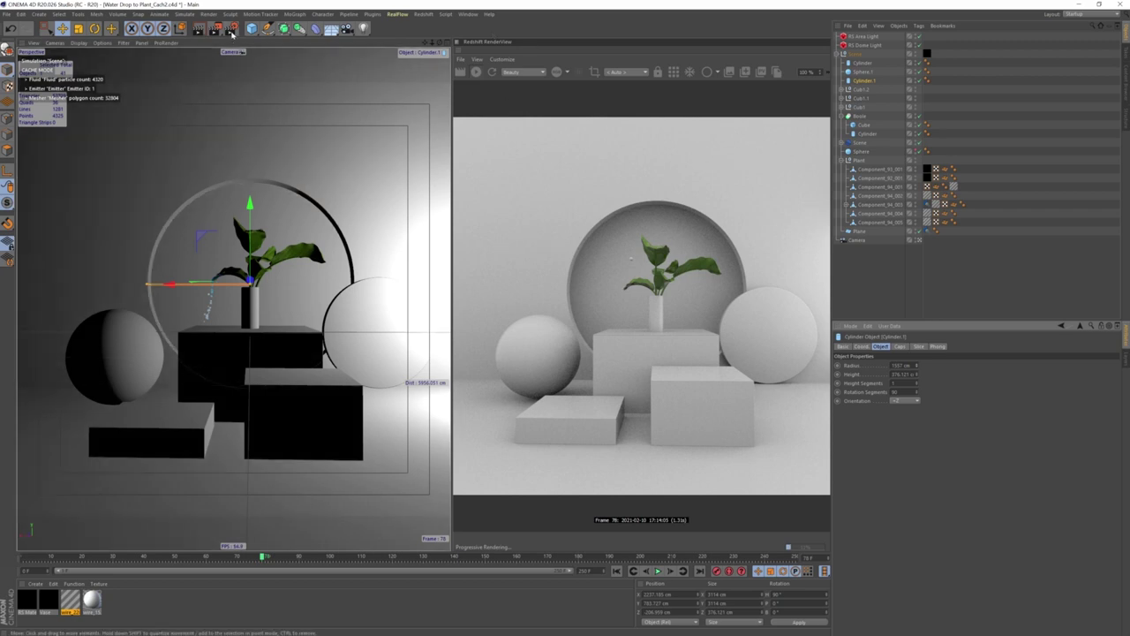
- Switch the renderer to Redshift with Samples Max 32
click(232, 29)
click(291, 45)
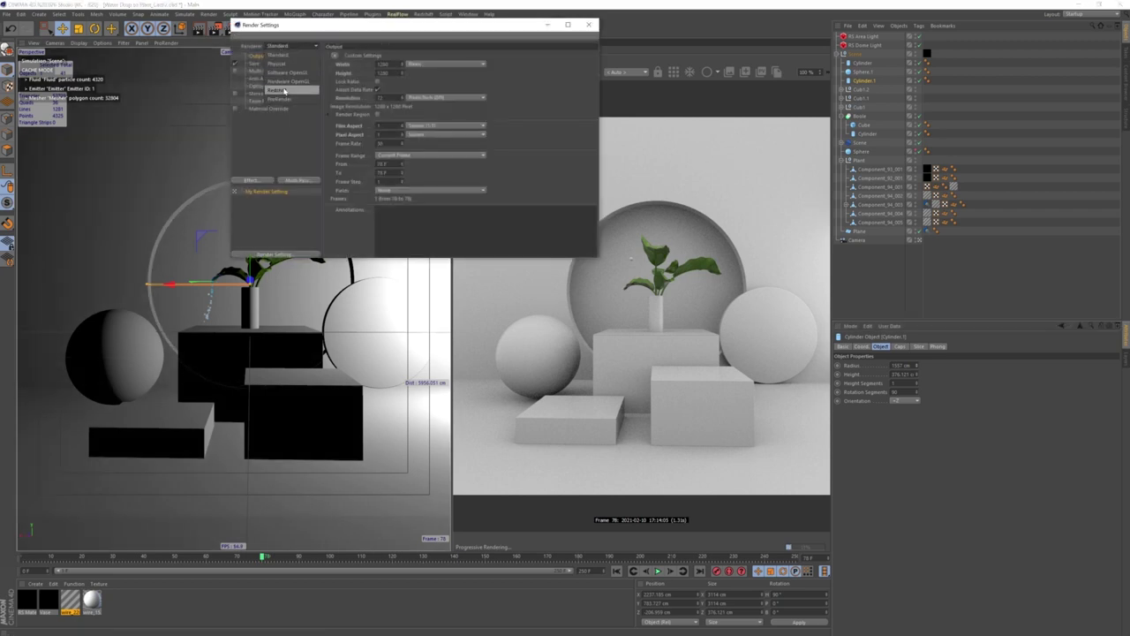
click(284, 91)
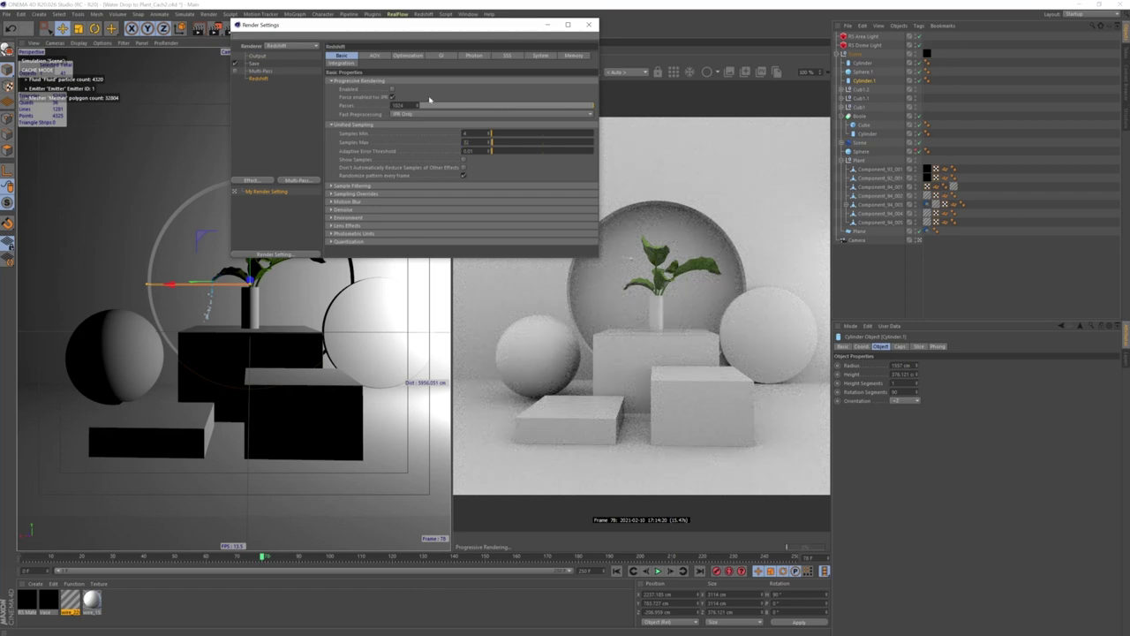
text(32)
key(Return)
- Set GI to Brute Force primary and Irradiance Point Cloud secondary
click(440, 55)
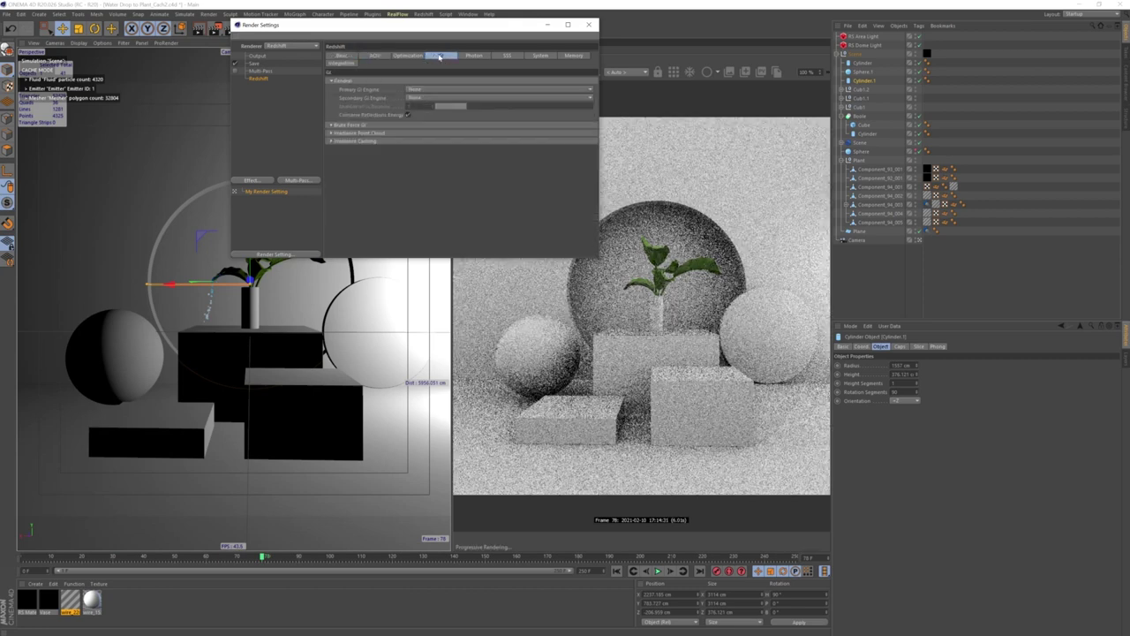
click(428, 89)
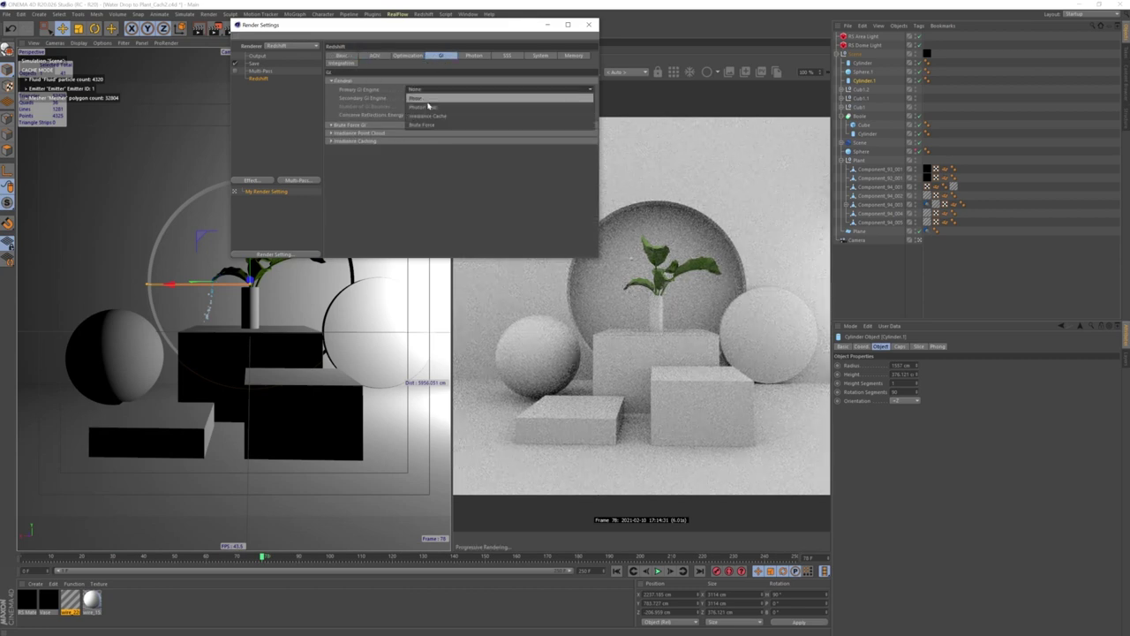
click(424, 124)
click(433, 98)
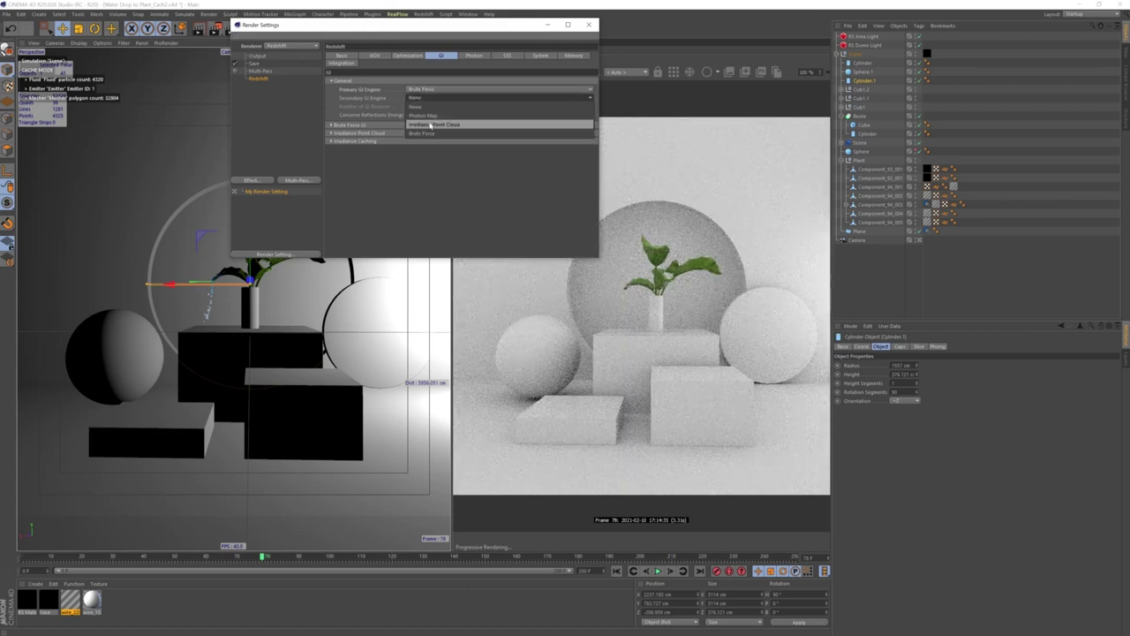
click(430, 124)
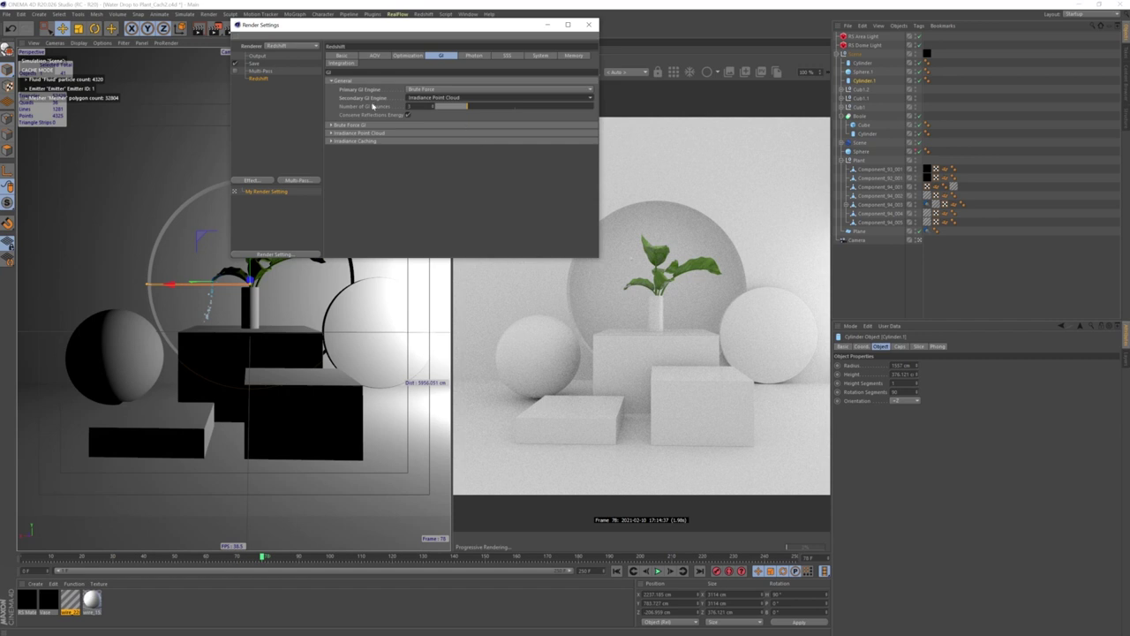
- Set the bucket size to 256 in the System settings
click(540, 56)
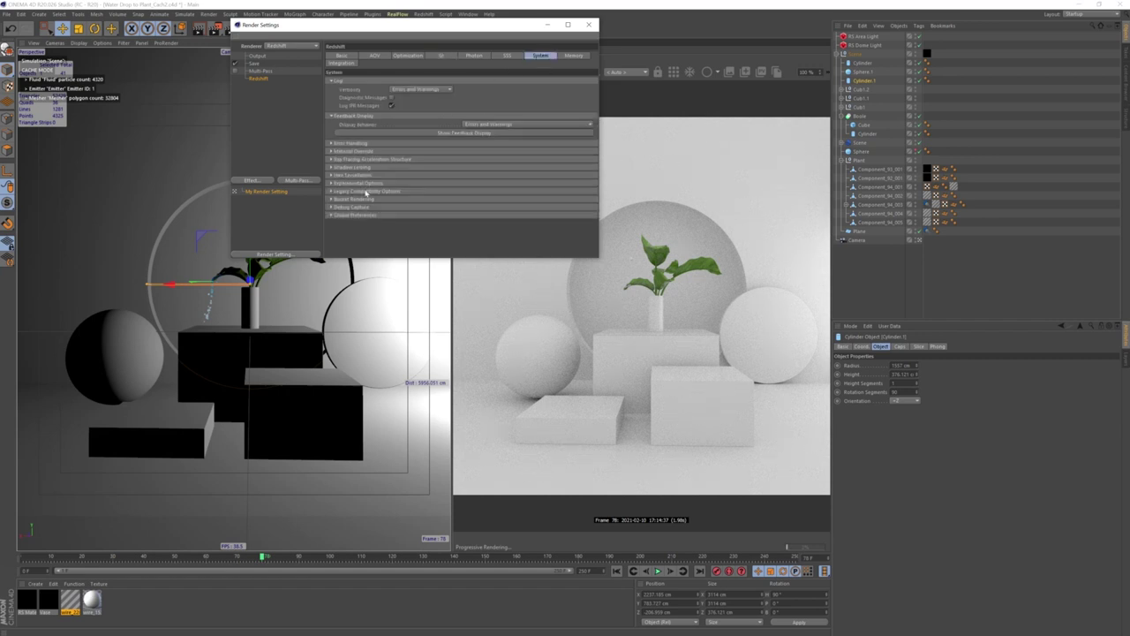
click(332, 200)
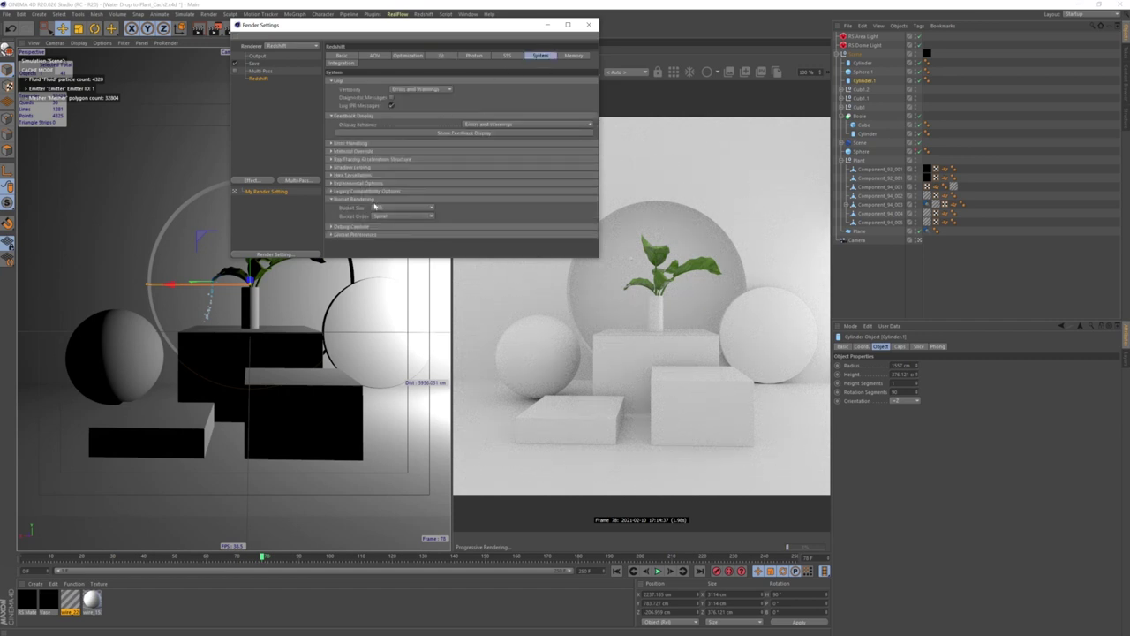
click(374, 207)
click(410, 225)
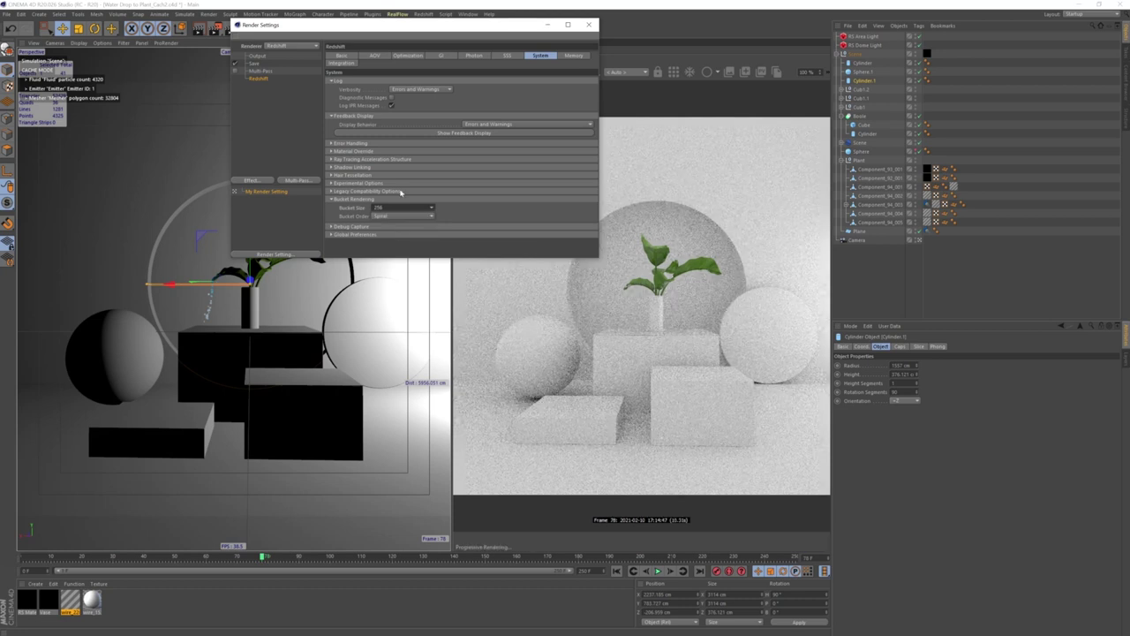
- Review the SSS, photon, GI, optimization and AOV settings, then close Render Settings
click(512, 56)
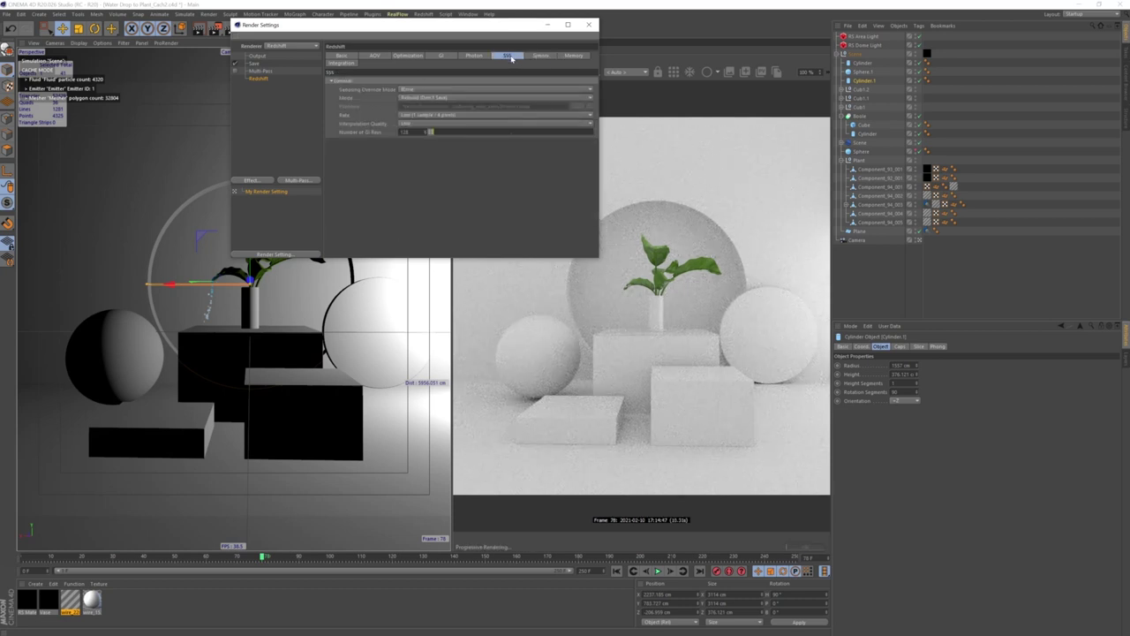
click(466, 56)
click(441, 57)
click(409, 57)
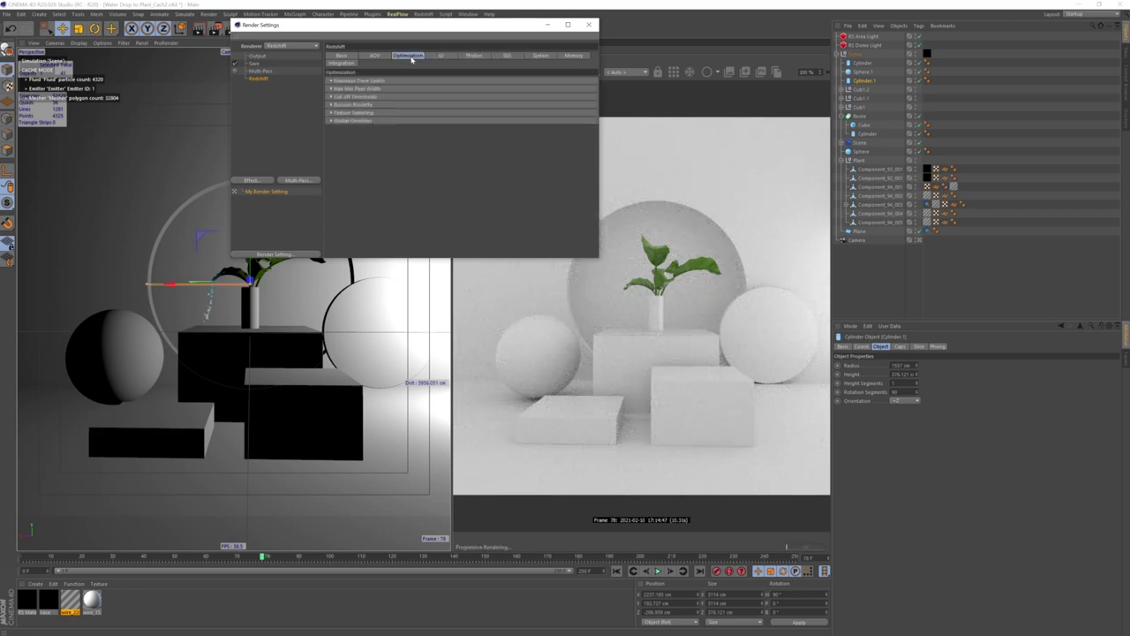
click(374, 57)
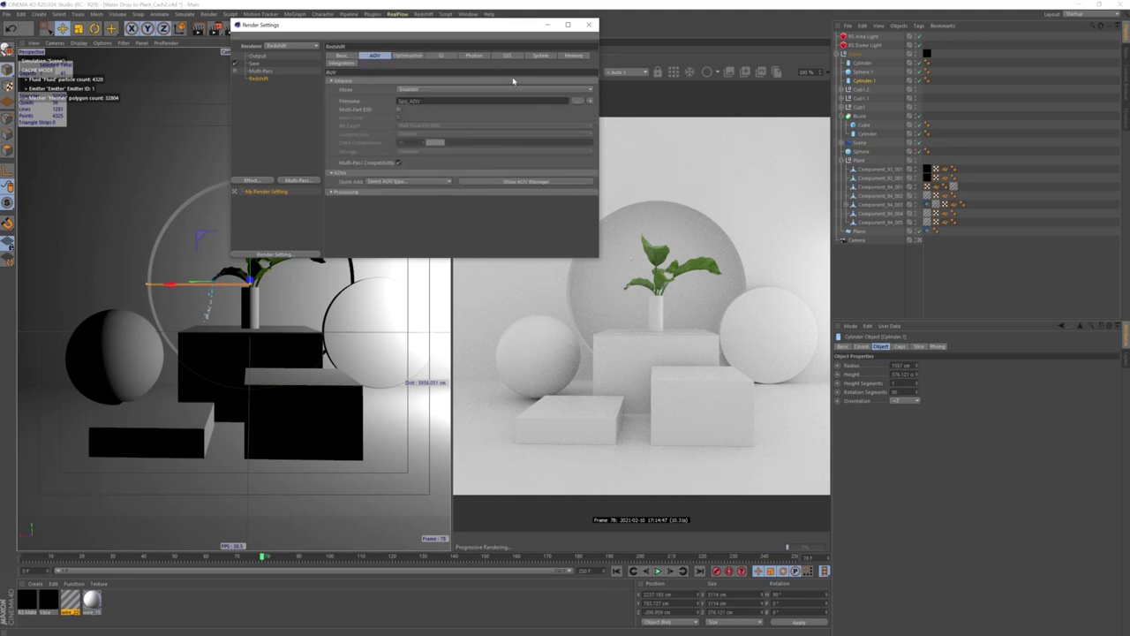
click(590, 26)
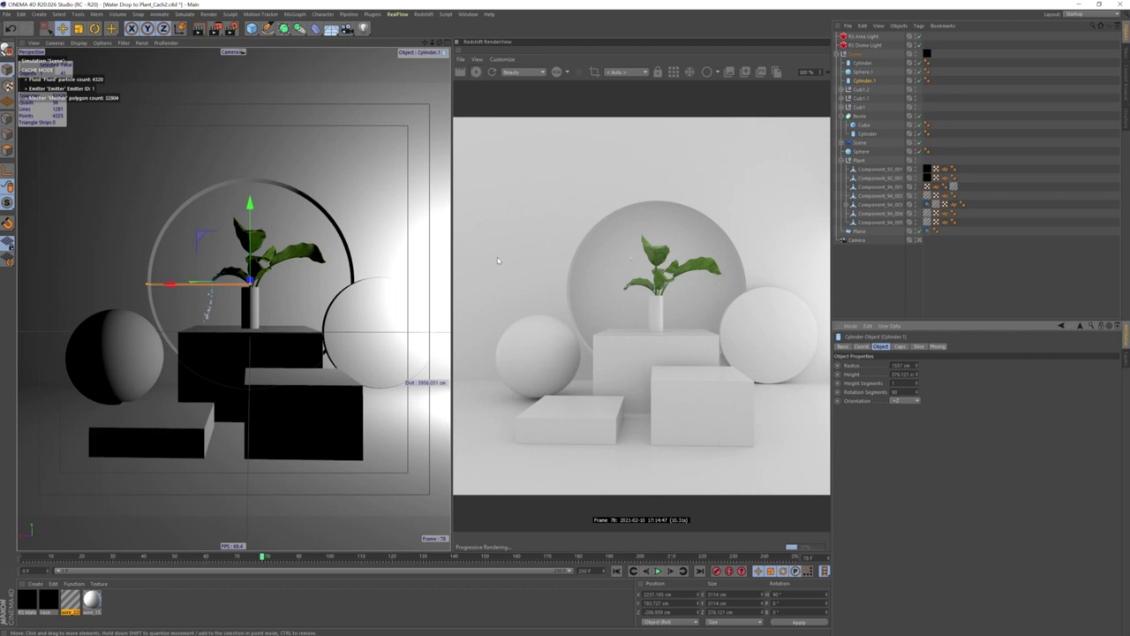
- Rename the area light to R and paste a duplicate of it
click(867, 38)
double_click(869, 38)
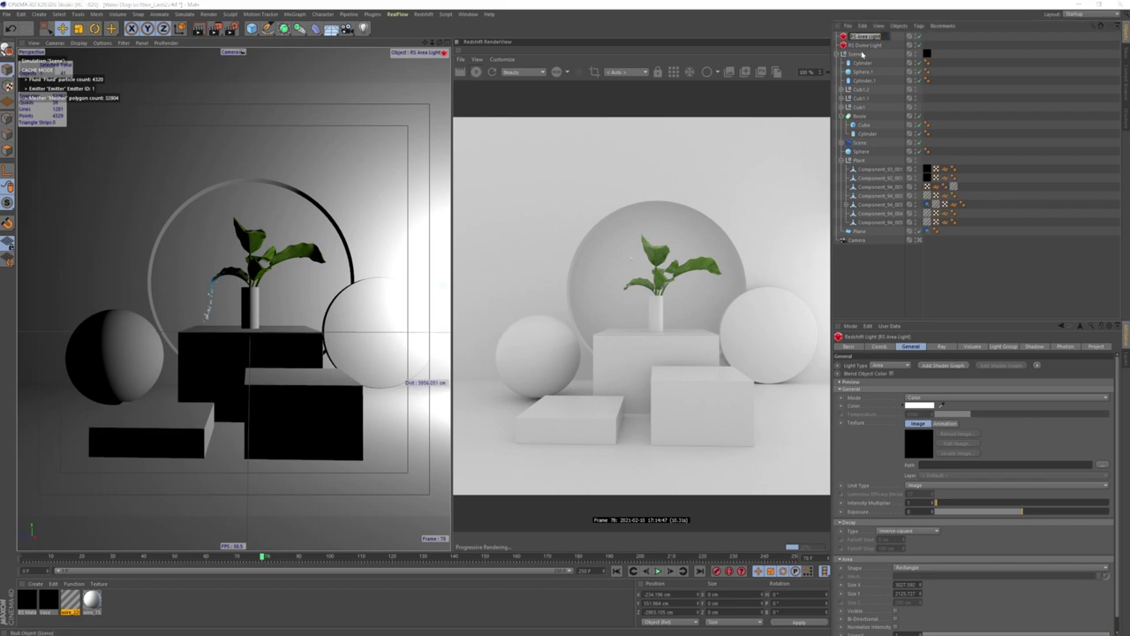
text(BR)
key(ctrl+c)
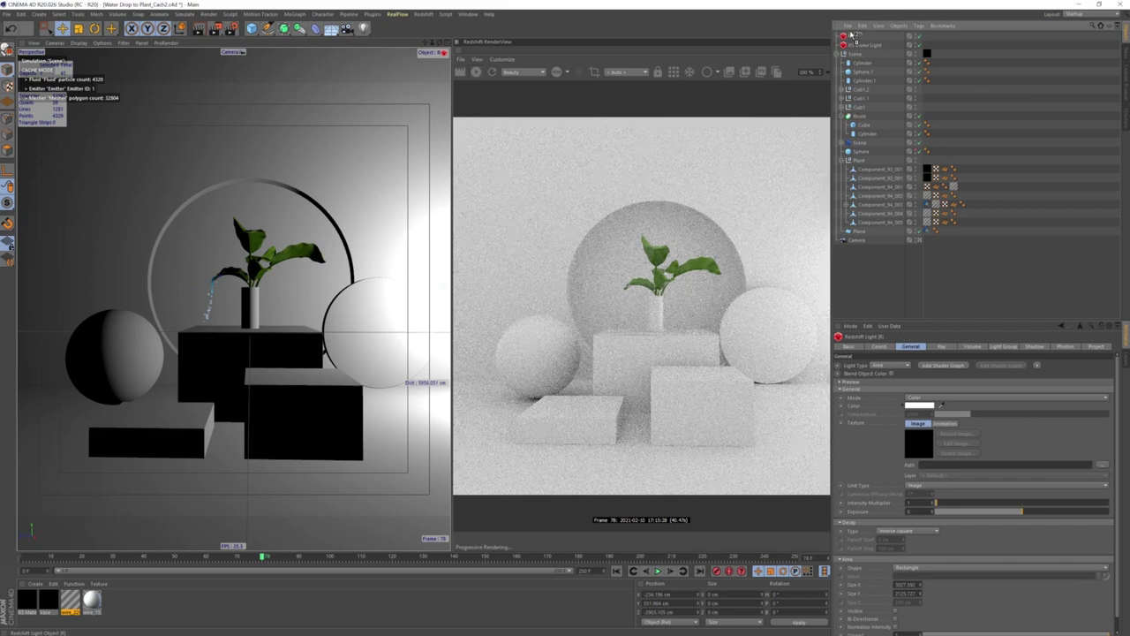
key(ctrl+v)
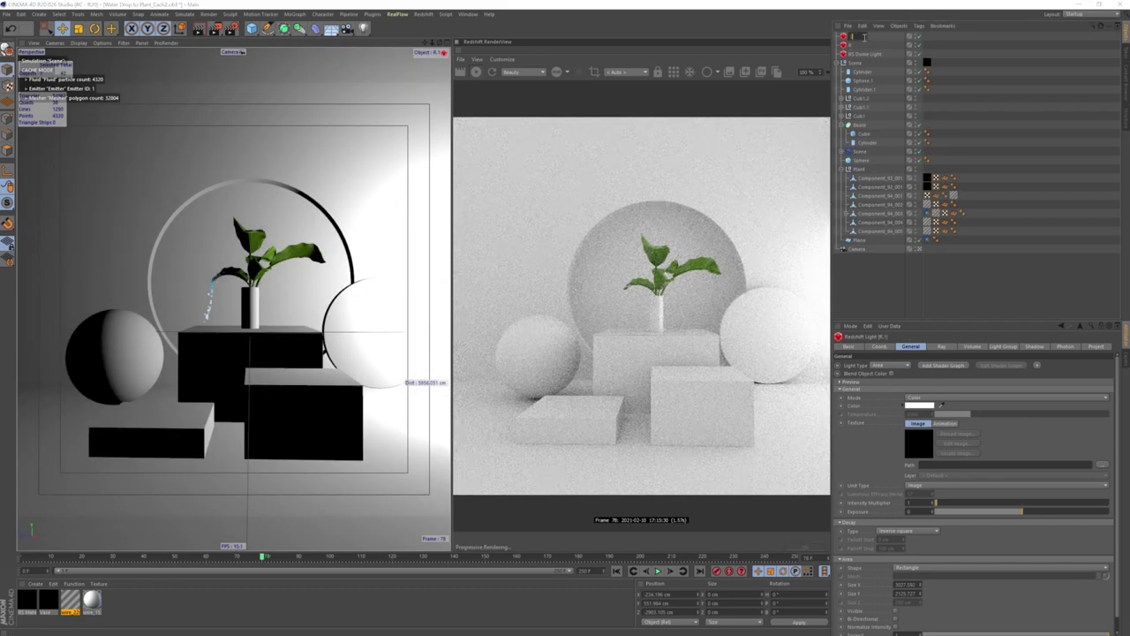
- Rotate the duplicate light 180° and move it to the opposite side of the set
key(F5)
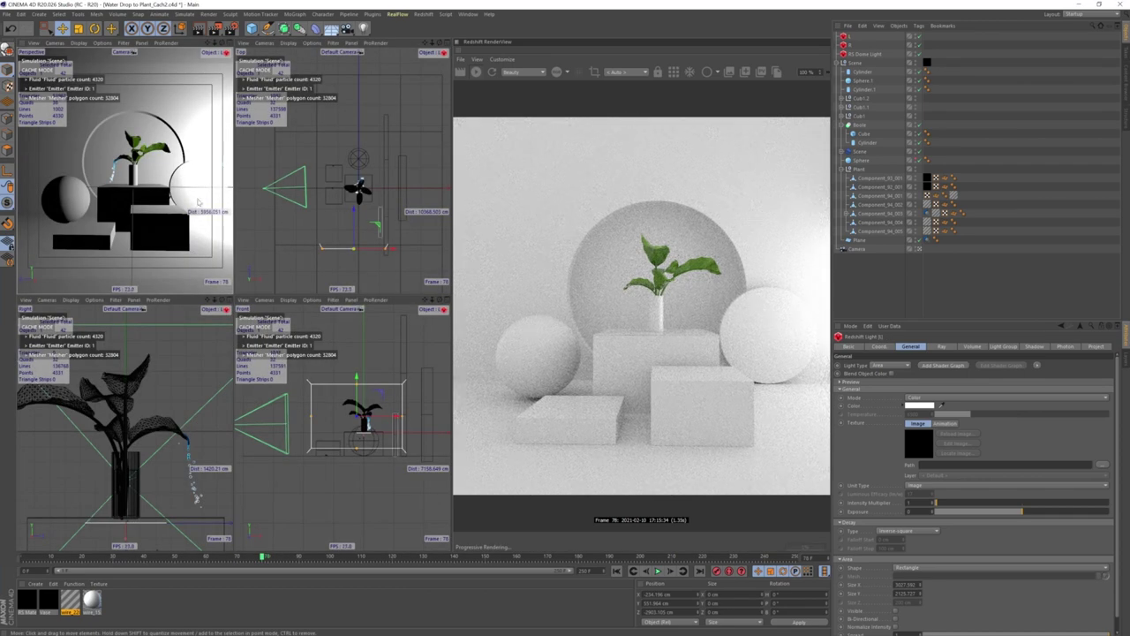
click(94, 28)
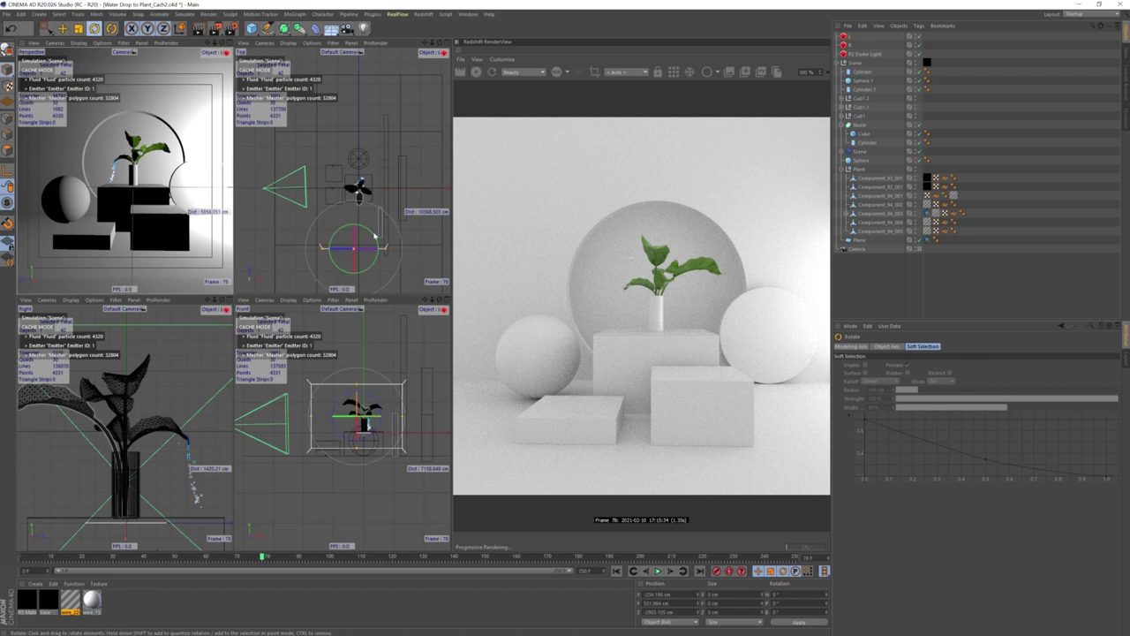
drag(375, 242, 369, 265)
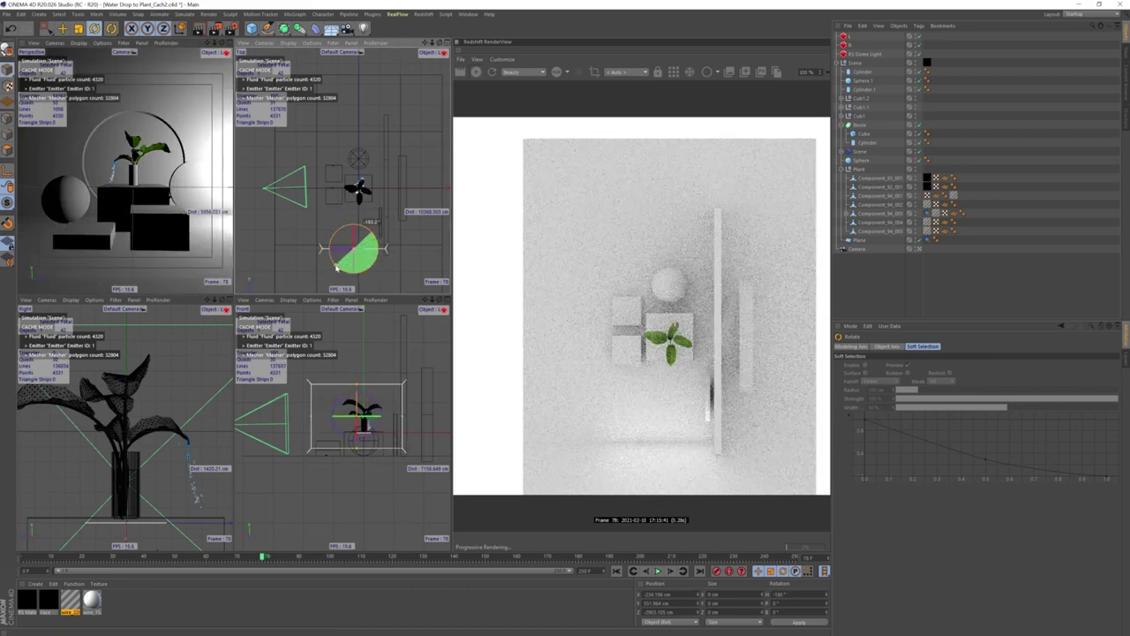
key(e)
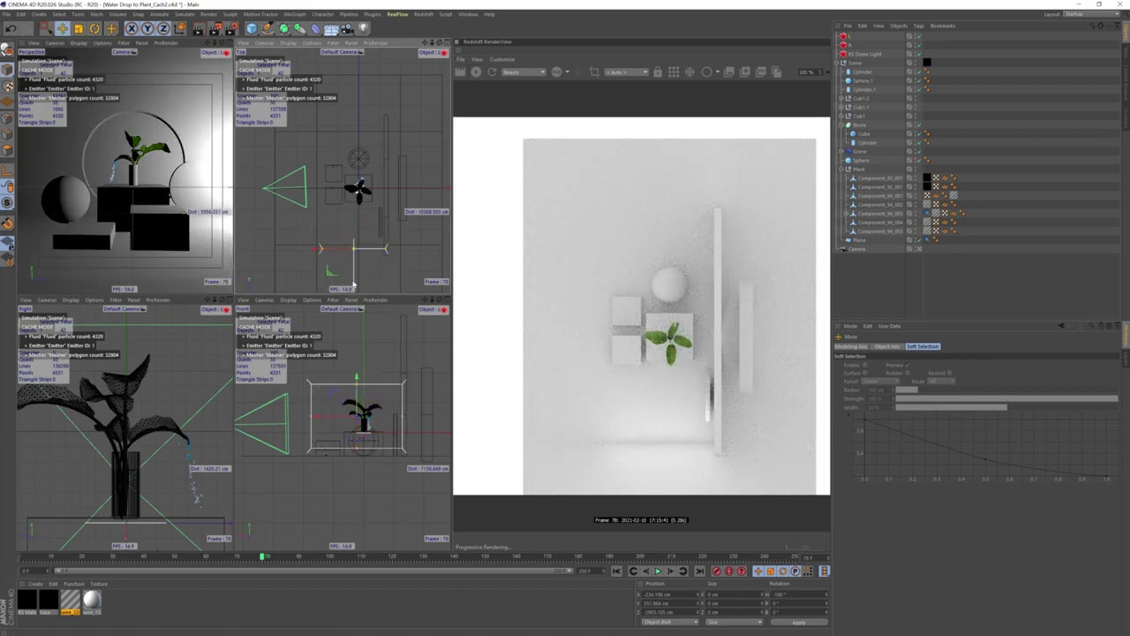
drag(354, 249, 354, 152)
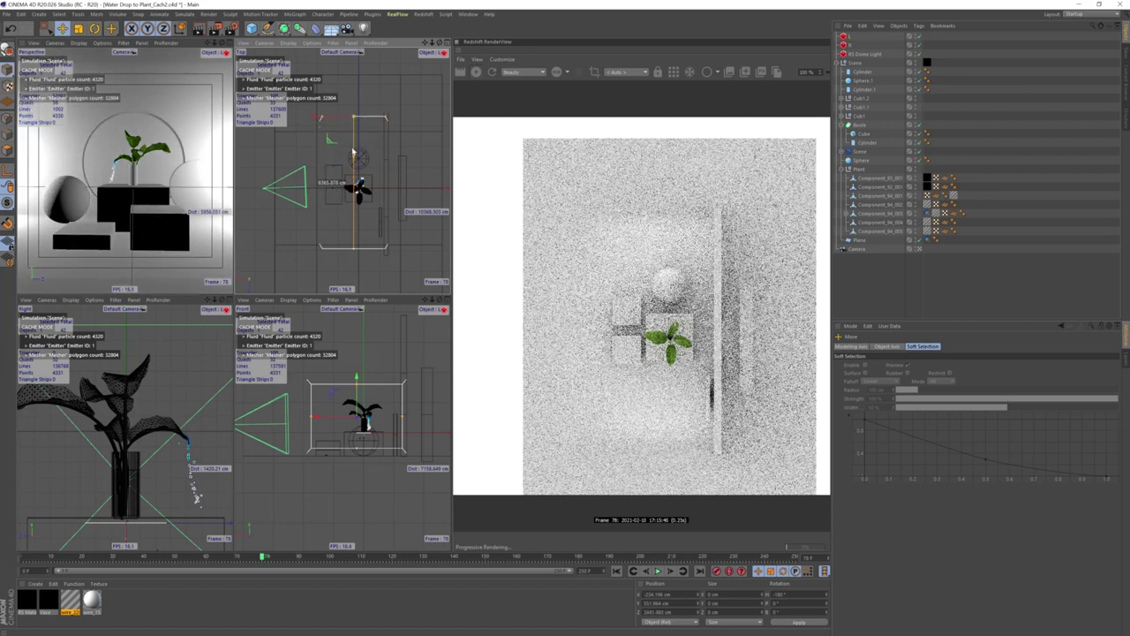
middle_click(141, 226)
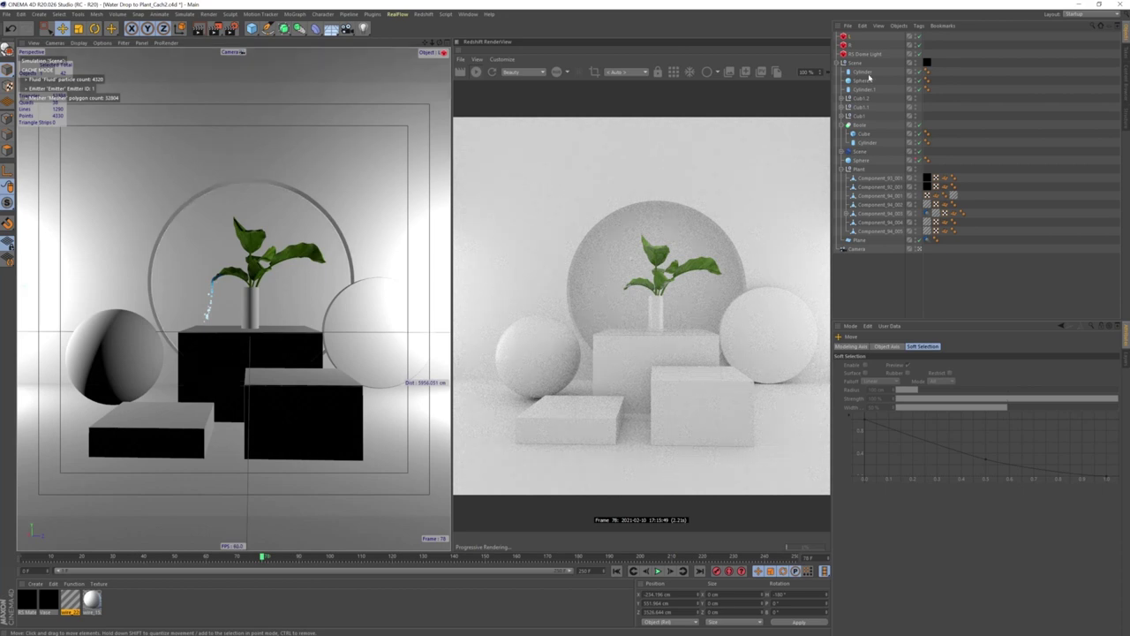
click(850, 51)
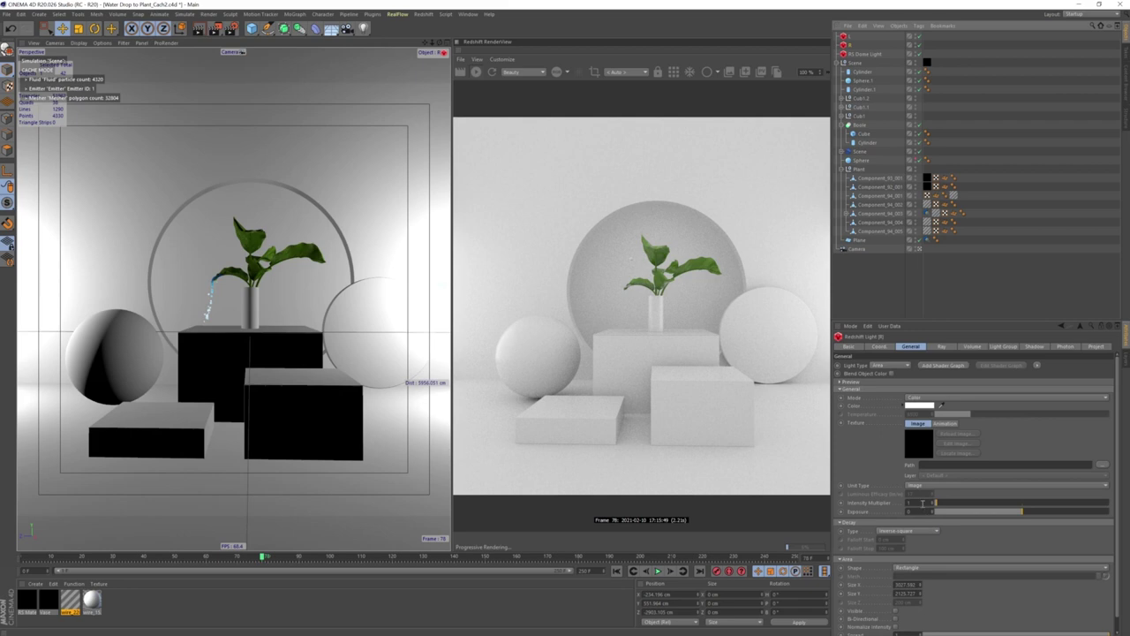
- Set the duplicate light's intensity multiplier to 1.5 and resize it in the Top view
click(922, 503)
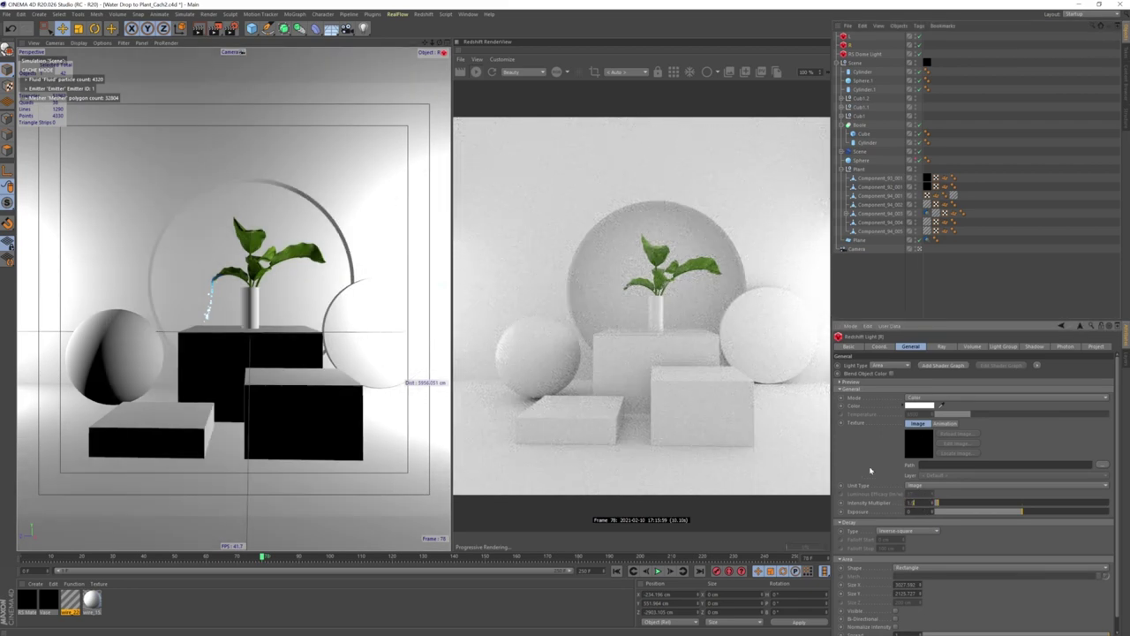
click(911, 489)
key(ctrl+z)
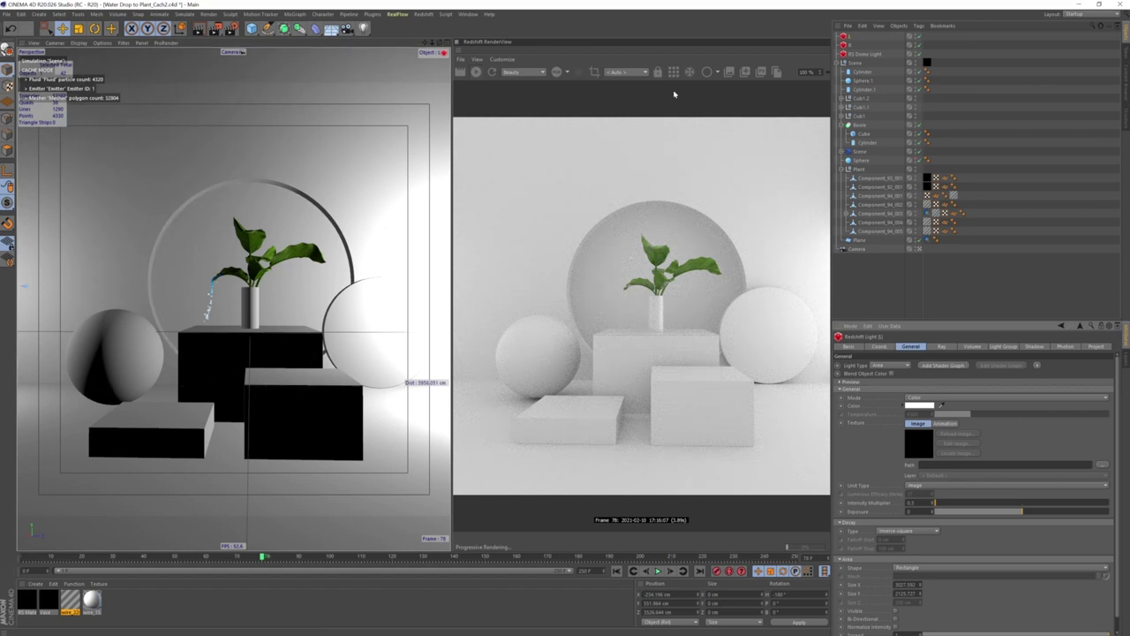
middle_click(278, 249)
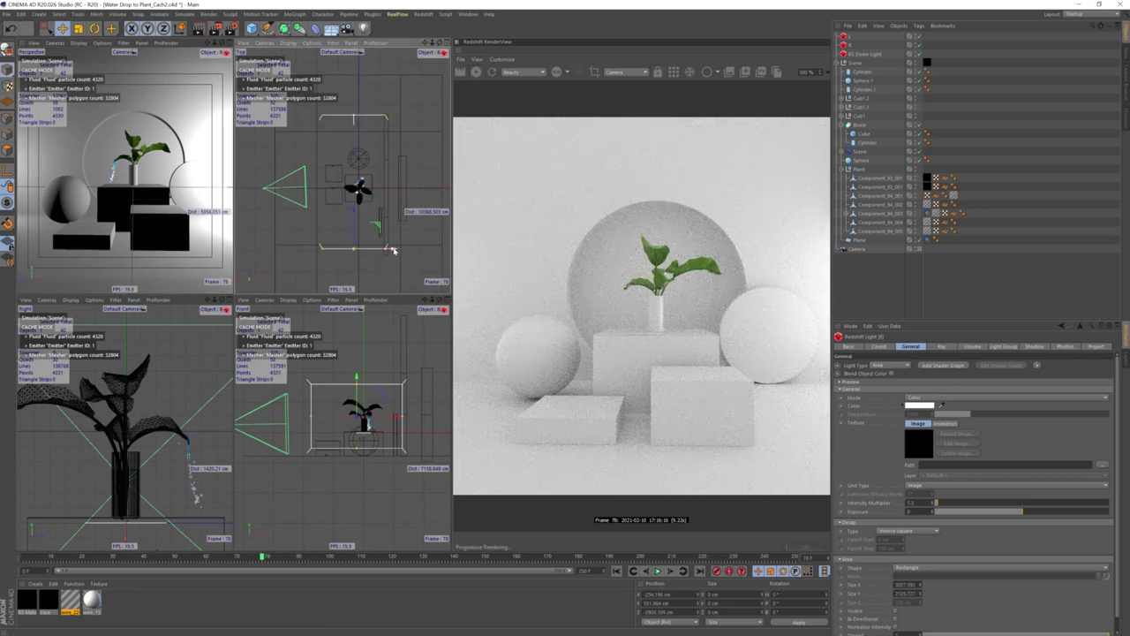
drag(386, 248, 377, 253)
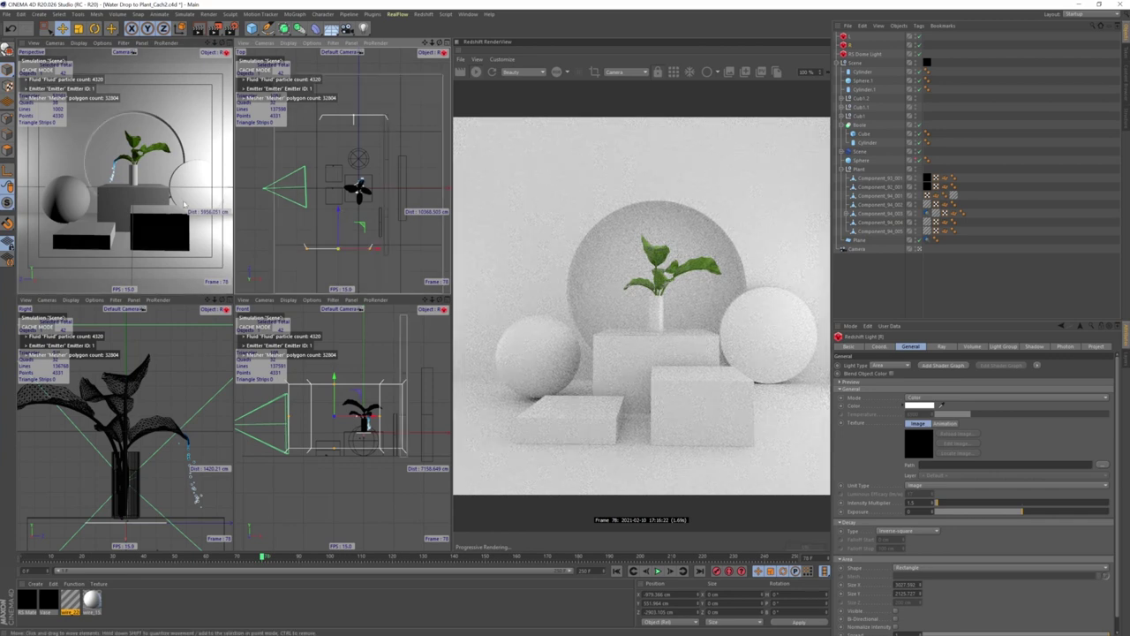
middle_click(171, 201)
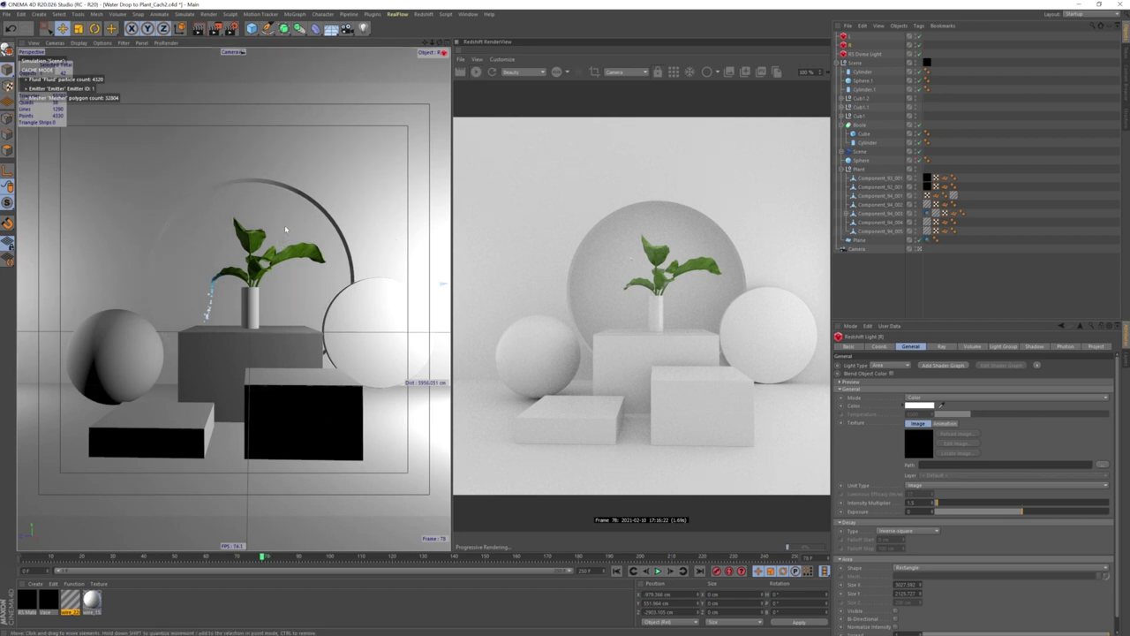
- Select the thin cylinder beside the plant and tilt it about five degrees
click(919, 248)
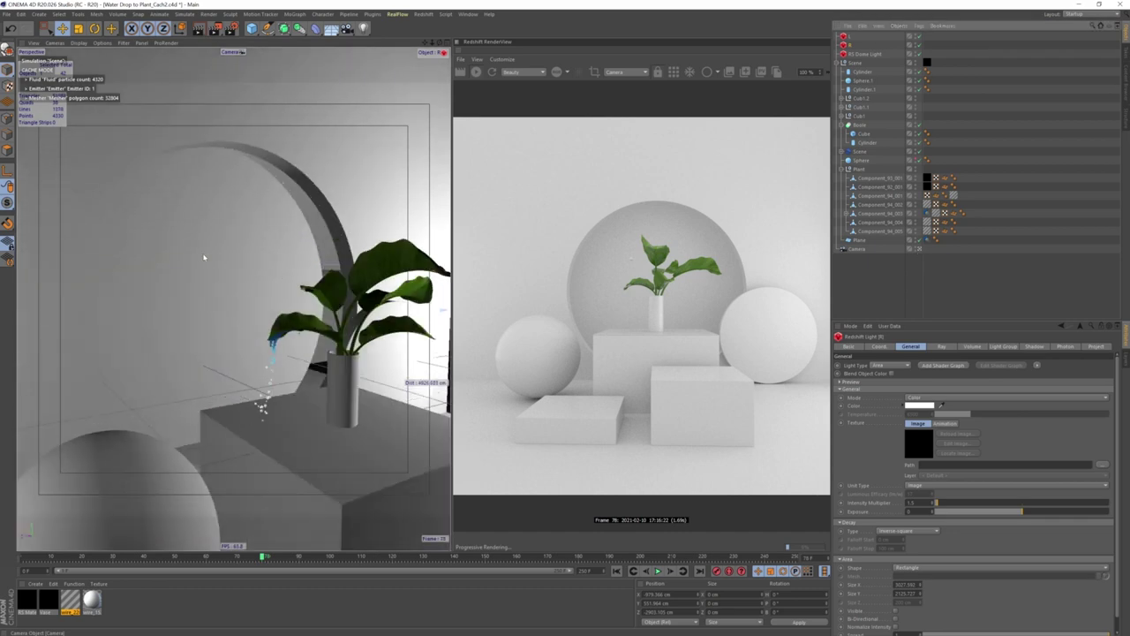
mouse_move(261, 290)
alt+mouse_down()
mouse_move(234, 300)
mouse_move(251, 353)
mouse_move(125, 103)
mouse_move(250, 254)
alt+mouse_up()
click(252, 353)
key(r)
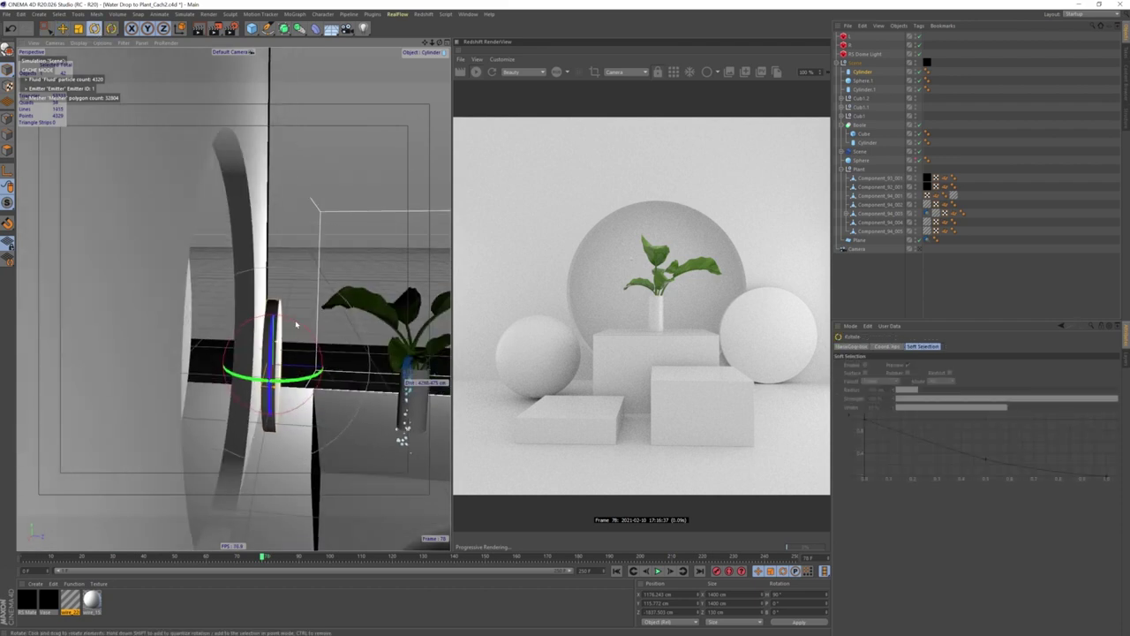
key(e)
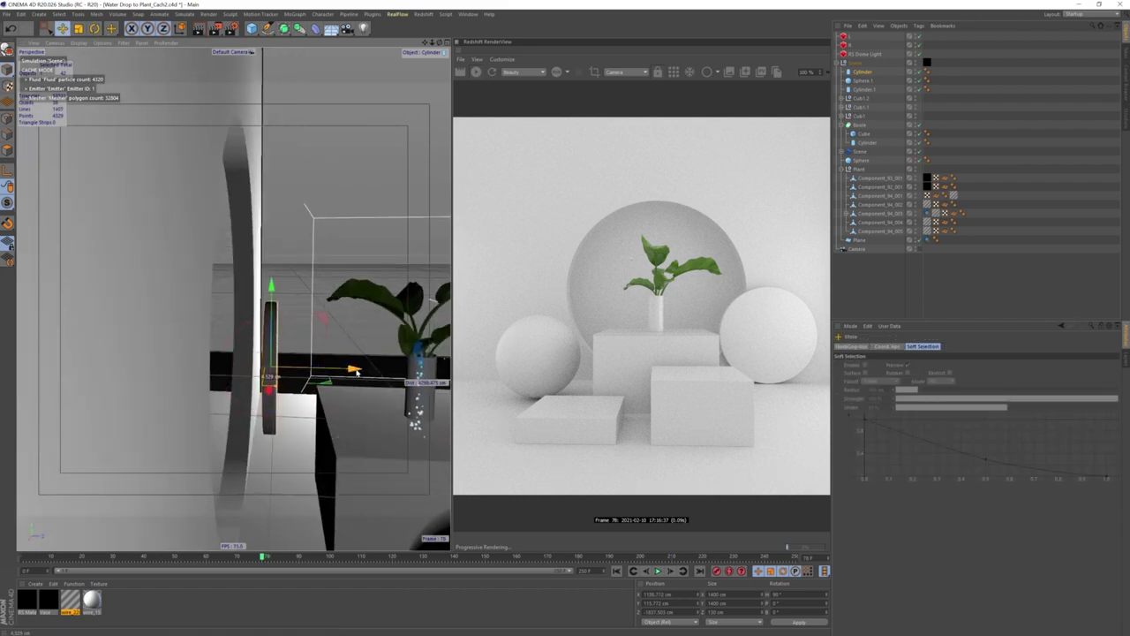
drag(351, 374, 364, 375)
key(r)
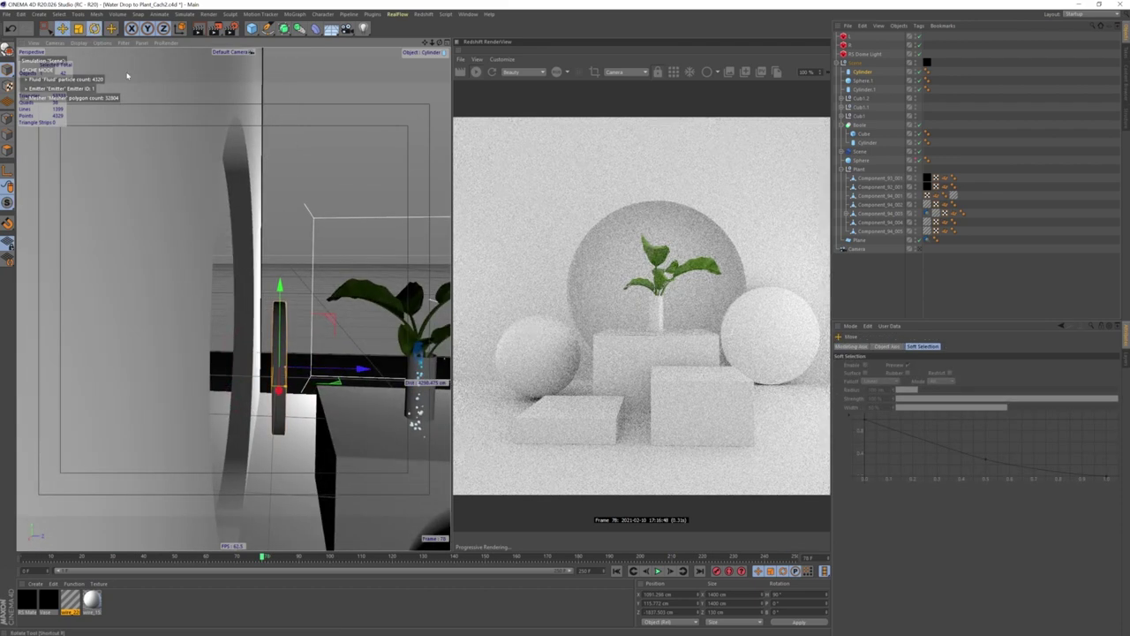
drag(298, 329, 326, 380)
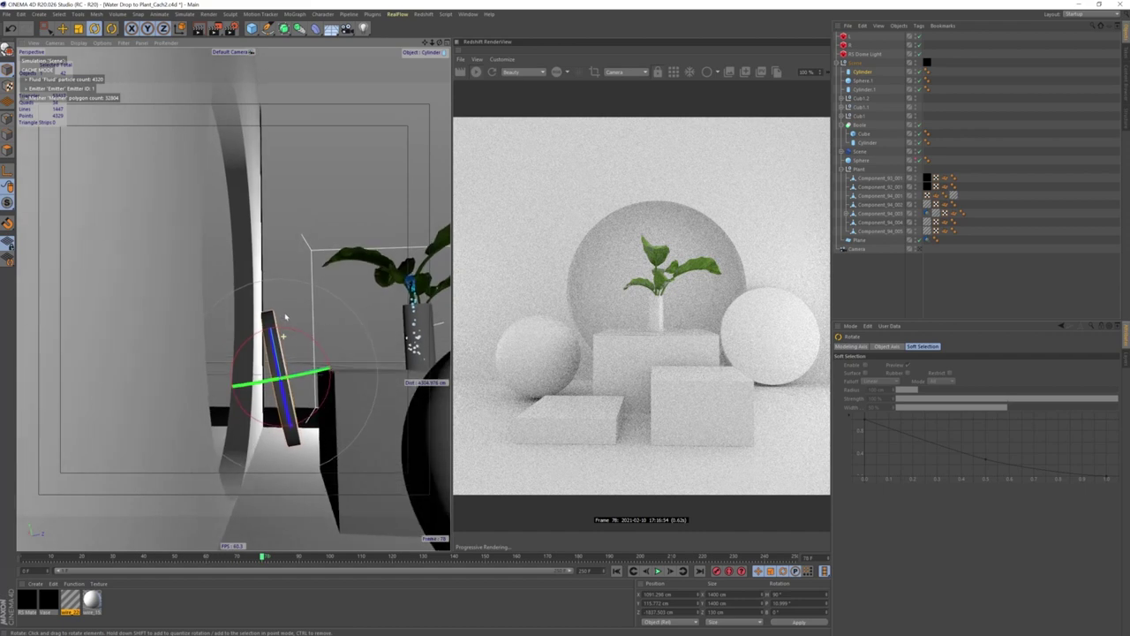
- Slide the cylinder about 14.5 cm along X in the Front view
middle_click(337, 432)
middle_click(349, 415)
scroll(351, 344, up, 2)
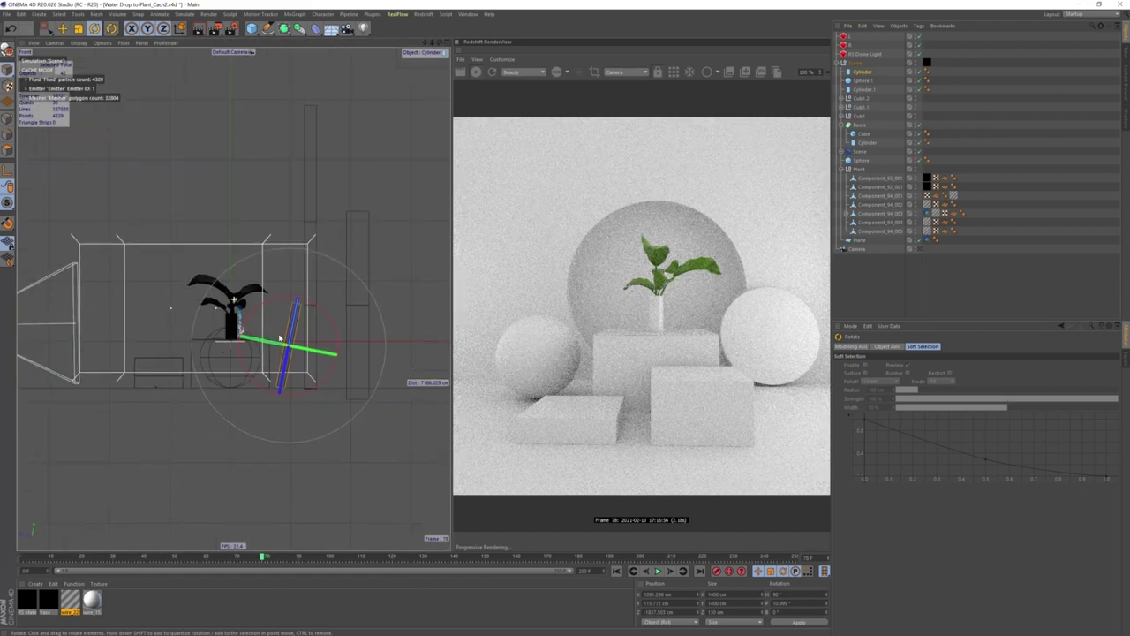
scroll(351, 344, up, 4)
scroll(351, 344, up, 1)
scroll(351, 343, up, 3)
scroll(350, 343, up, 2)
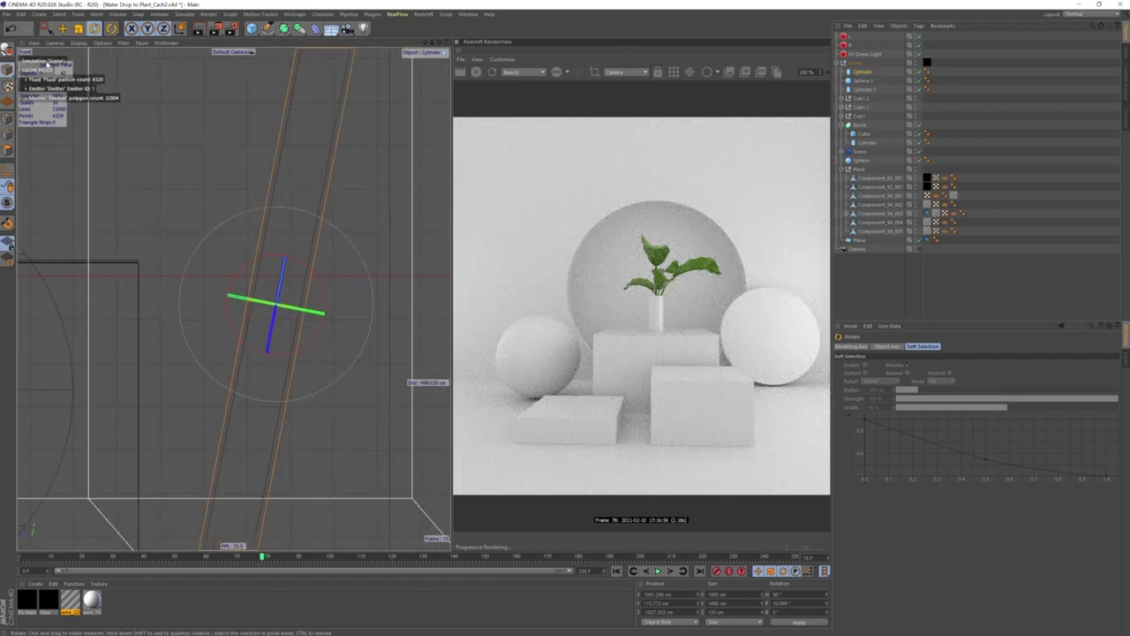
click(62, 29)
scroll(235, 298, down, 4)
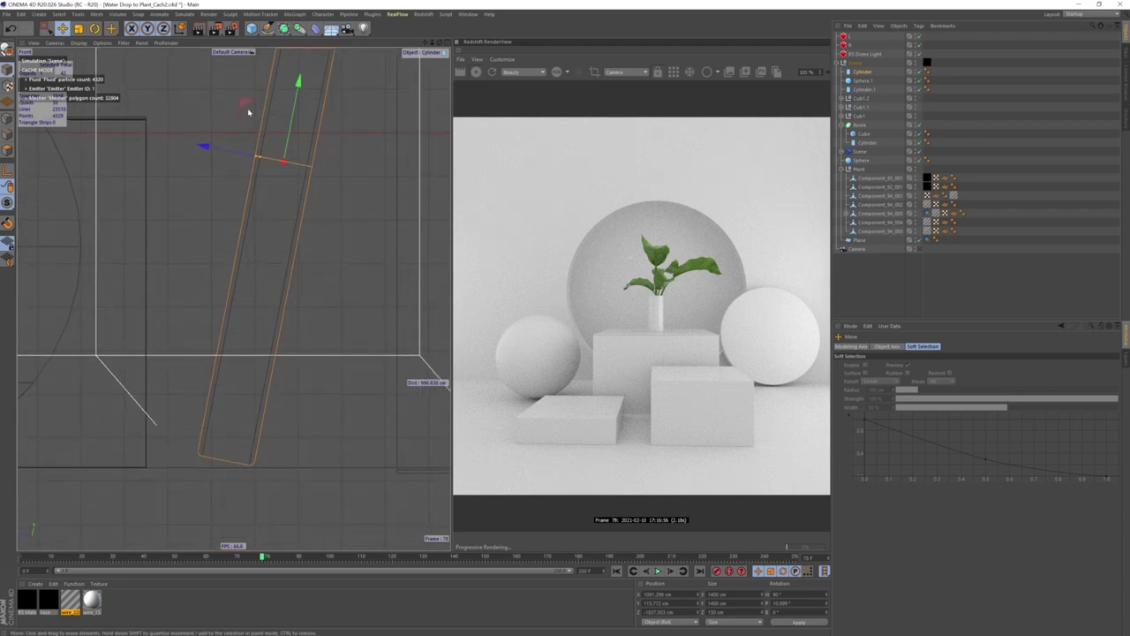
mouse_move(244, 106)
alt+mouse_down()
mouse_move(247, 171)
mouse_move(196, 298)
mouse_move(239, 297)
alt+mouse_up()
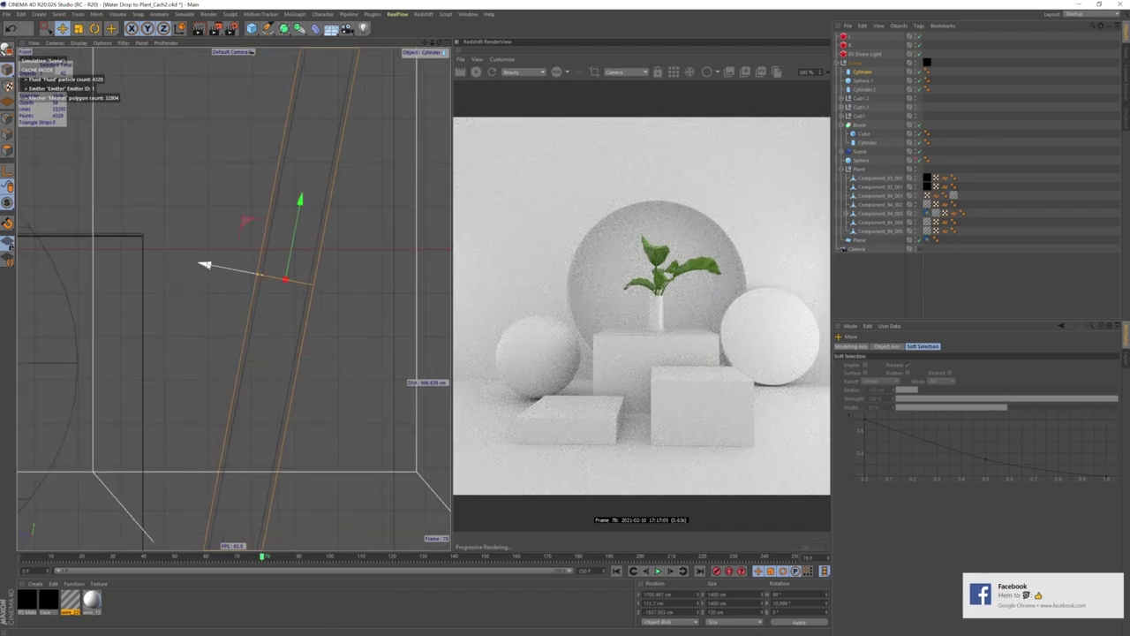
drag(202, 262, 235, 268)
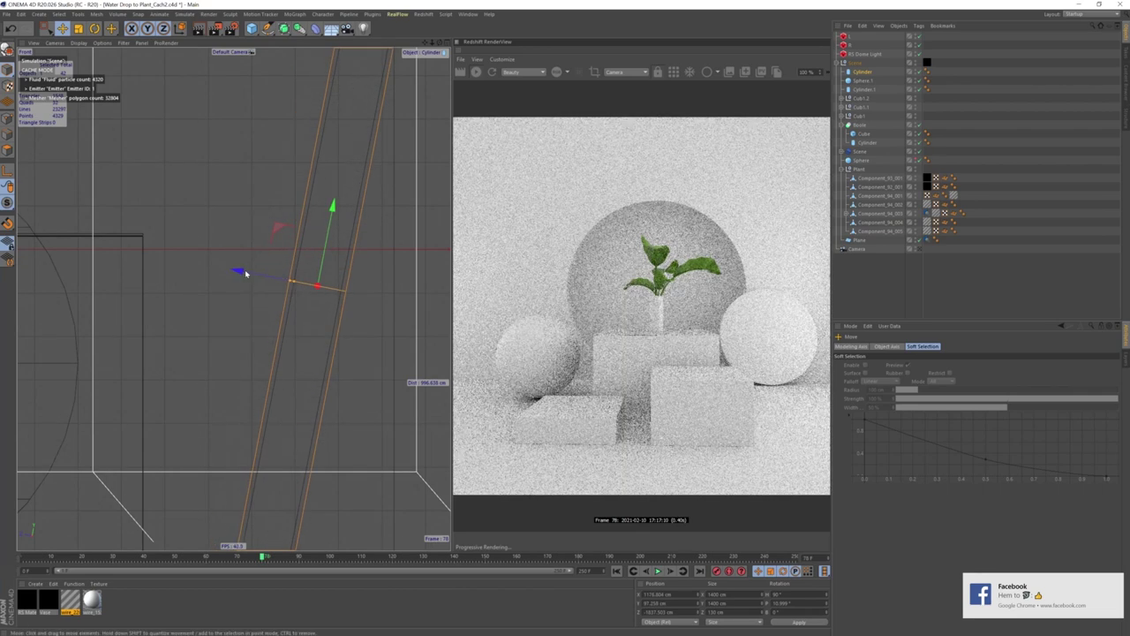
mouse_move(245, 270)
alt+middle_down()
mouse_move(256, 164)
mouse_move(243, 199)
alt+middle_up()
drag(261, 156, 261, 152)
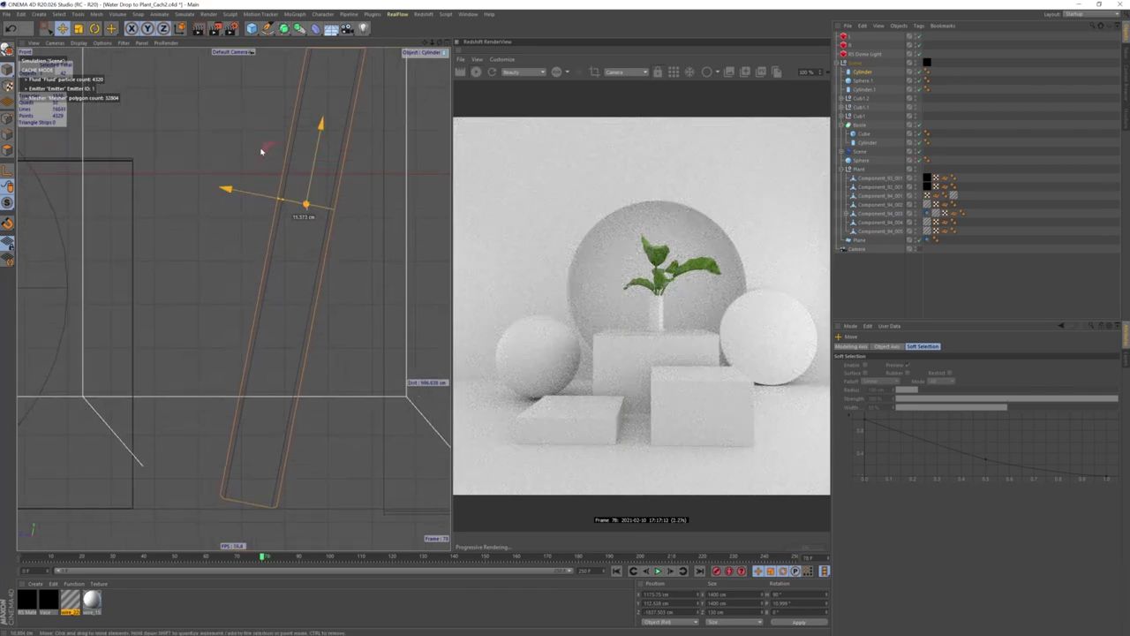
middle_click(169, 174)
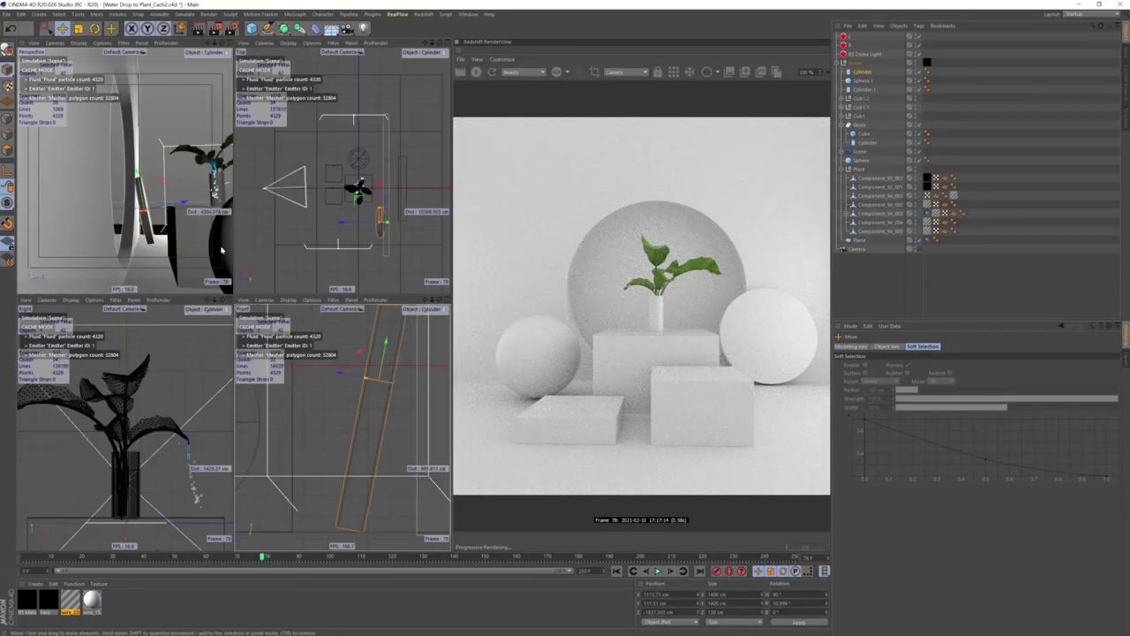
middle_click(101, 255)
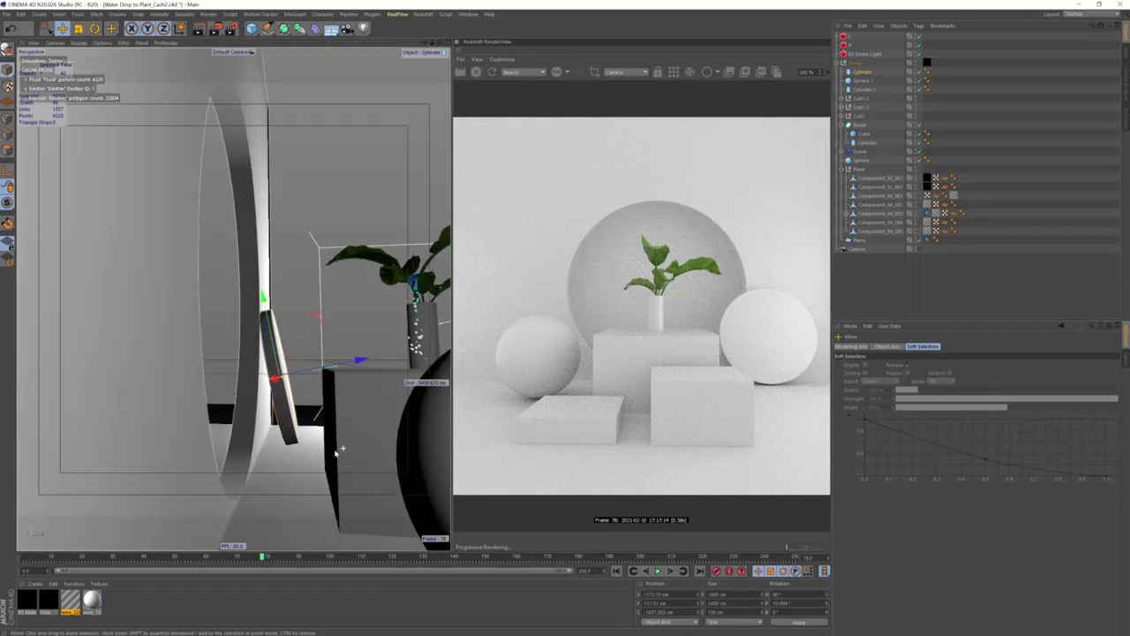
mouse_move(349, 369)
alt+mouse_down()
mouse_move(322, 453)
mouse_move(227, 466)
mouse_move(274, 304)
mouse_move(268, 280)
alt+mouse_up()
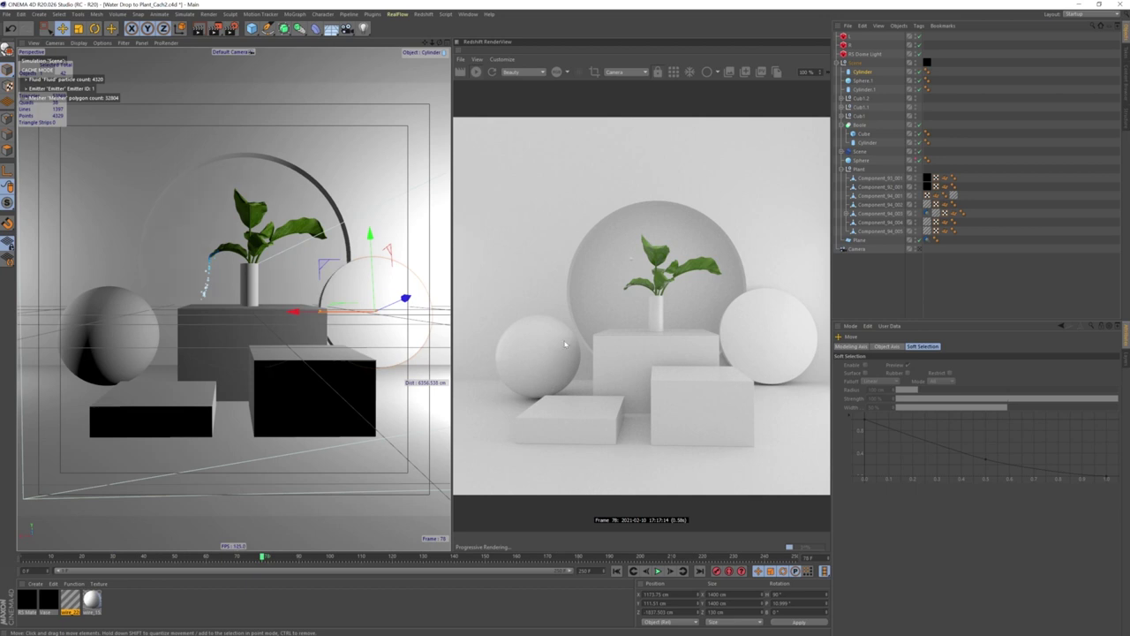
- Give Sphere.1 a 400 cm radius, rest it on the floor and move it toward the camera
click(854, 80)
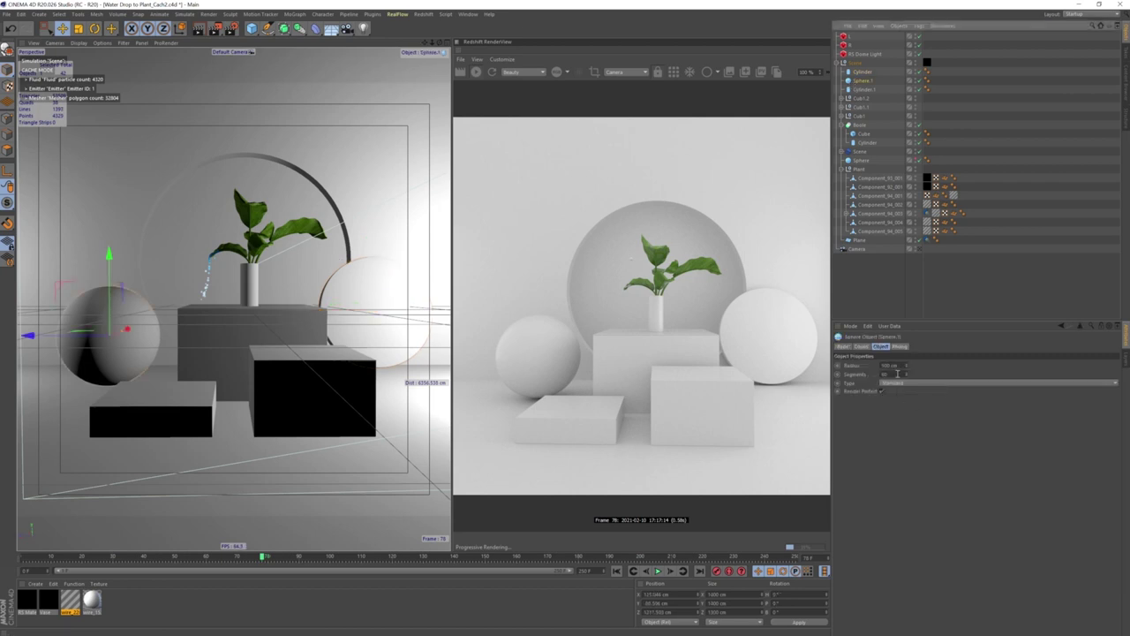
text(300)
key(Return)
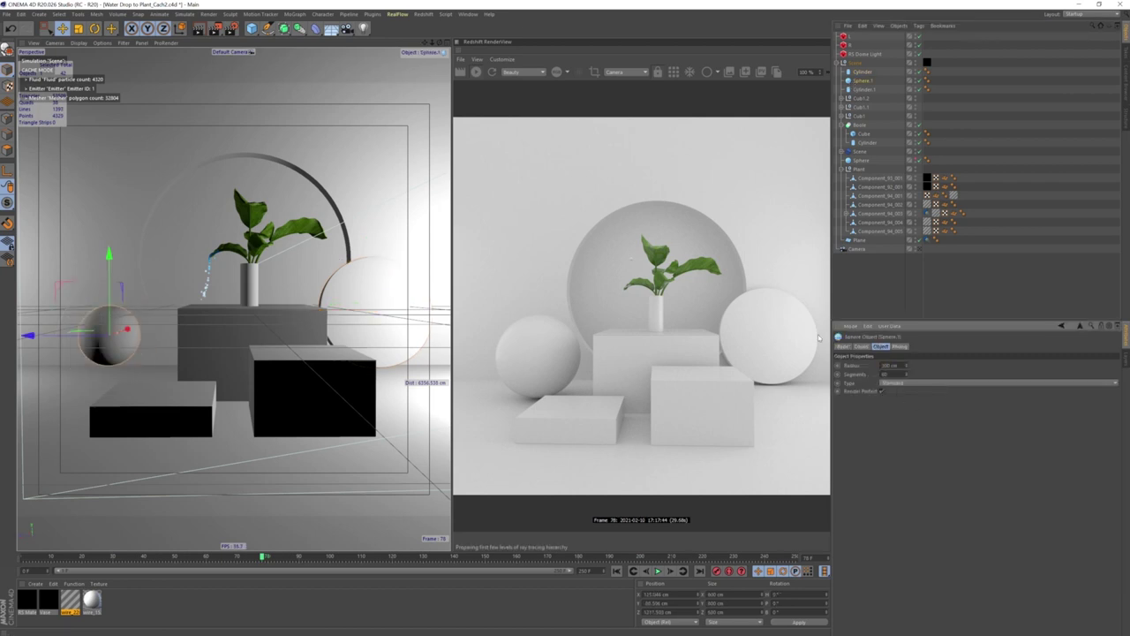
click(893, 364)
text(400)
key(Return)
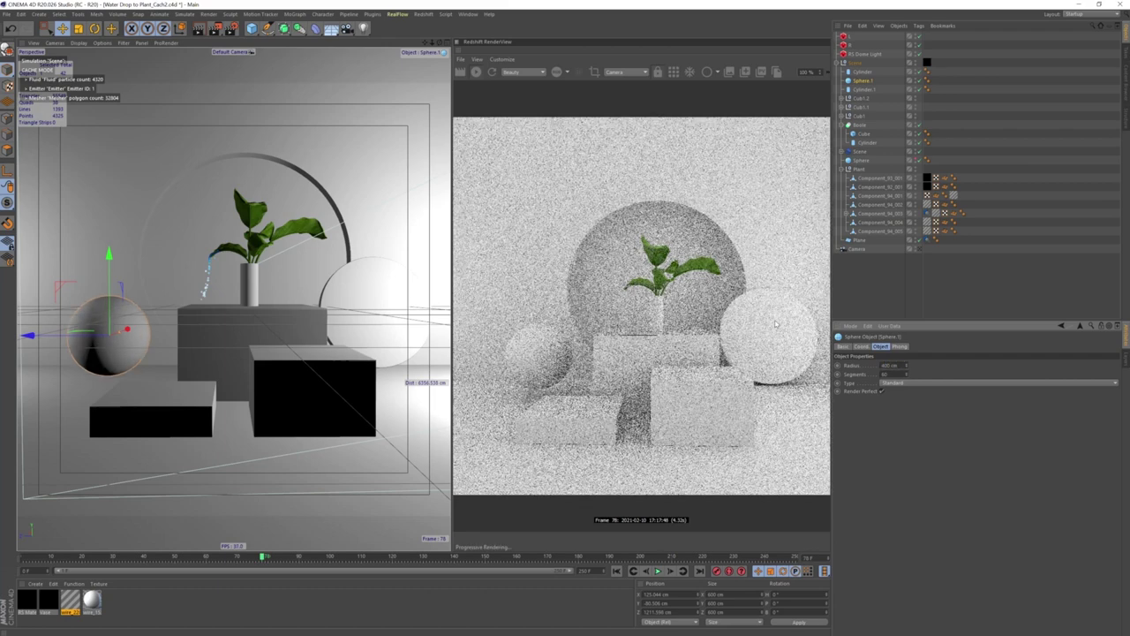
mouse_move(111, 265)
mouse_down()
mouse_move(111, 281)
mouse_move(75, 301)
mouse_up()
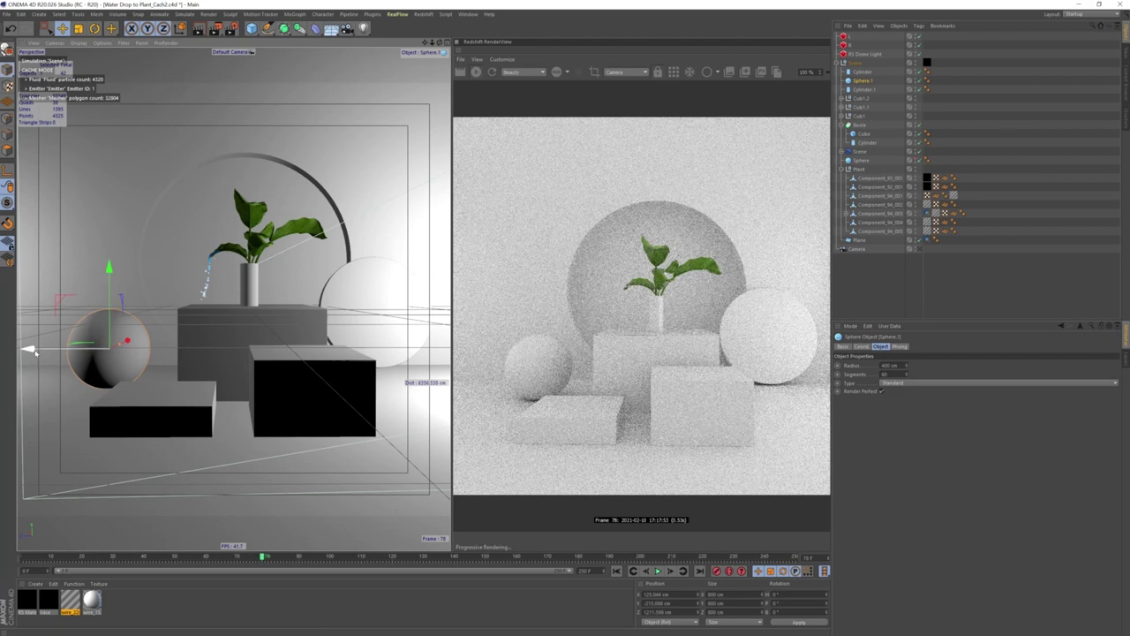
drag(29, 349, 41, 353)
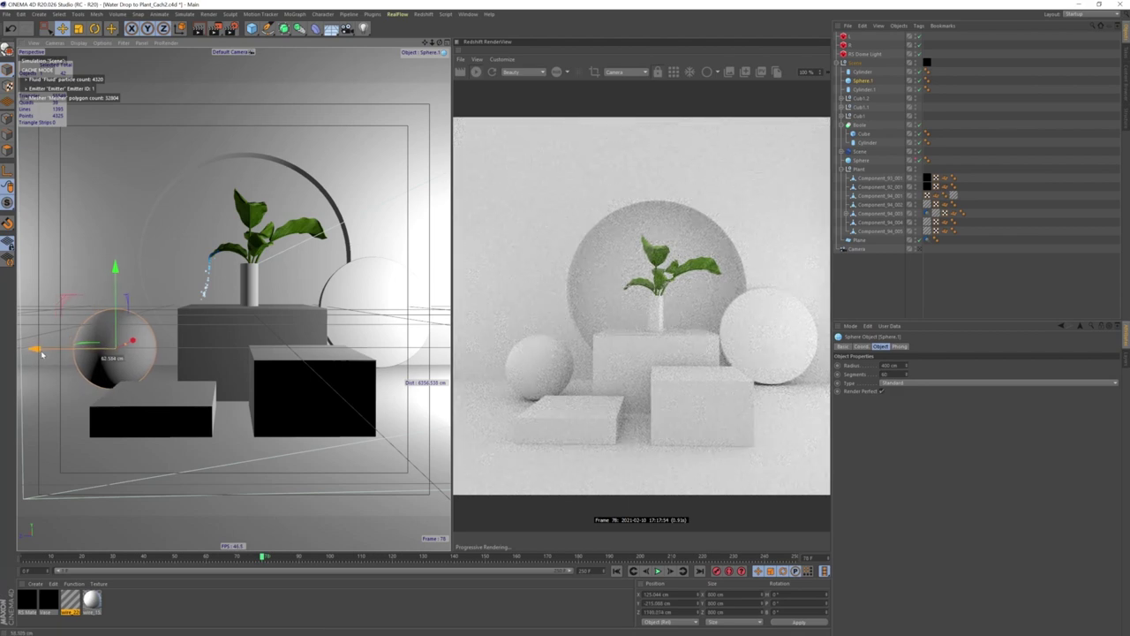
drag(40, 354, 60, 359)
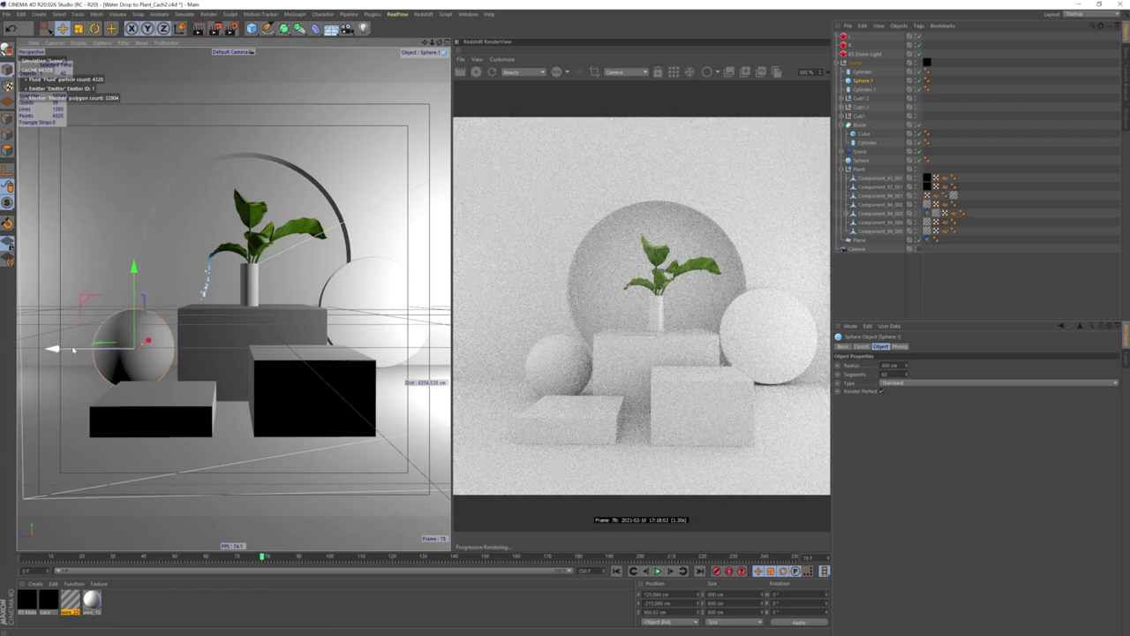
- Switch back to the scene camera and shift the framing slightly
click(918, 250)
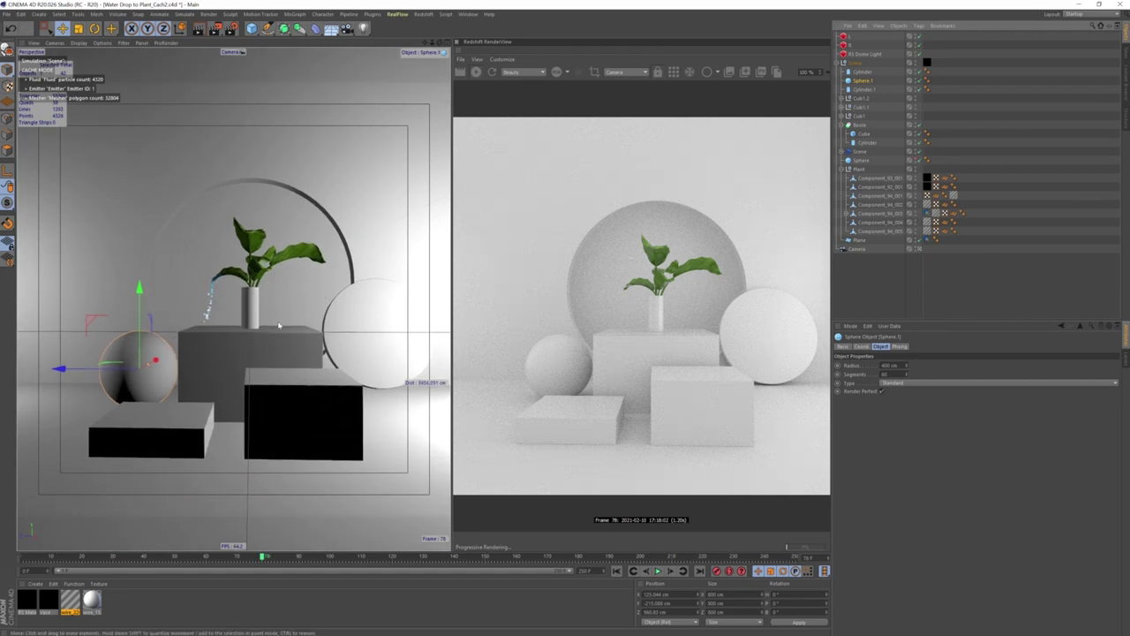
alt+middle_drag(278, 326, 277, 321)
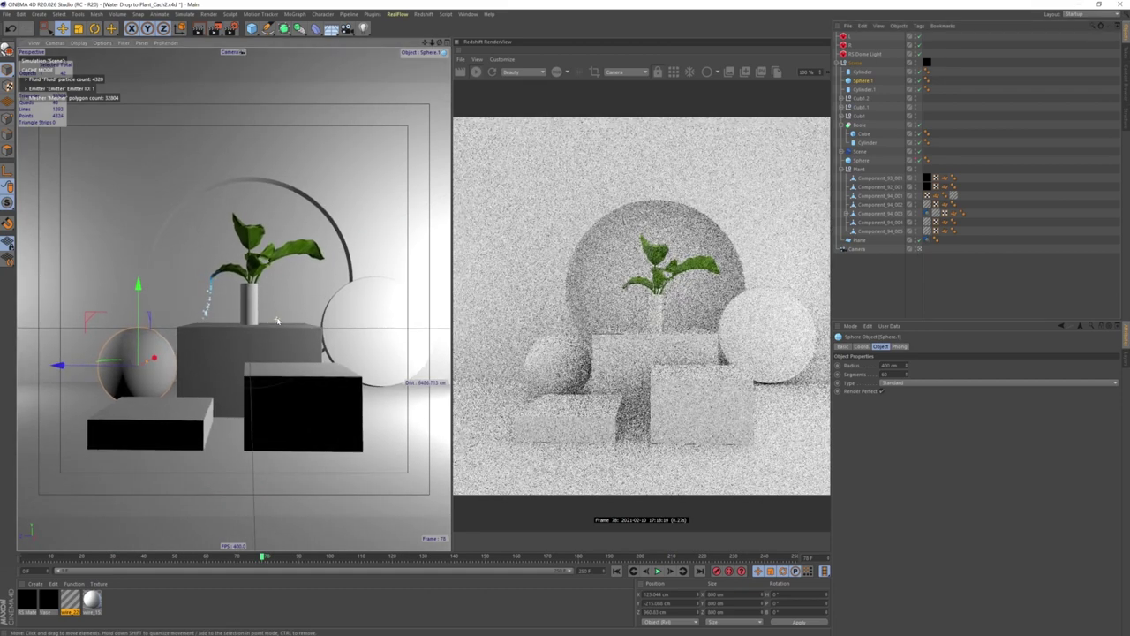
alt+middle_drag(277, 321, 263, 311)
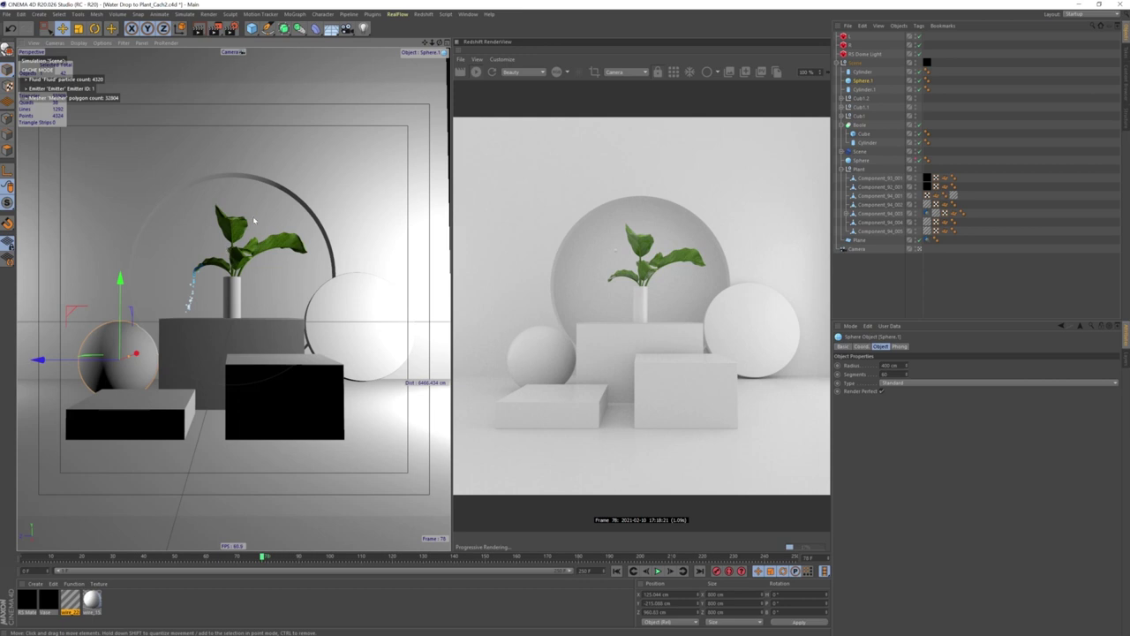
- Select both Redshift area lights in the Object Manager
click(846, 36)
shift+click(845, 45)
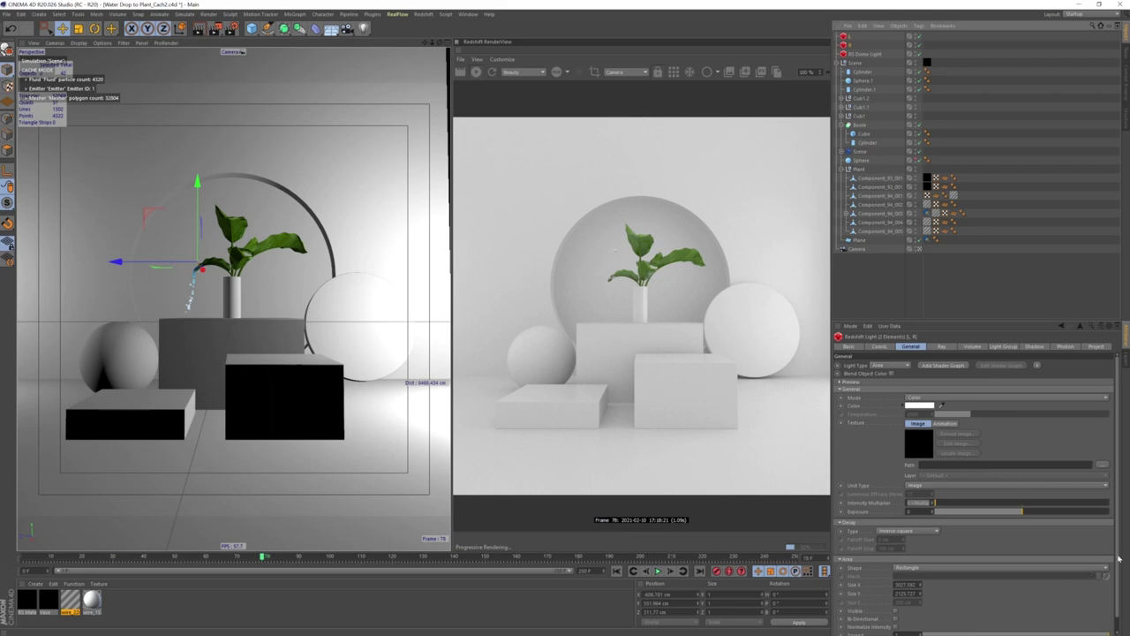
scroll(971, 600, down, 1)
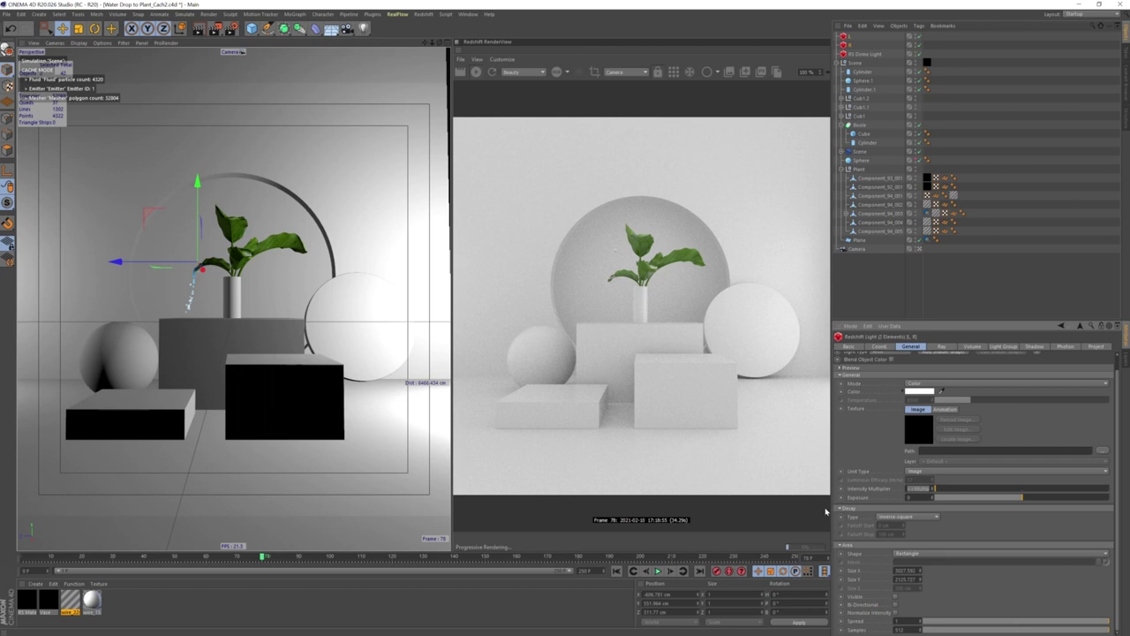
- Open Render Settings and look through Redshift's Optimization, Basic and sample filtering settings
click(232, 28)
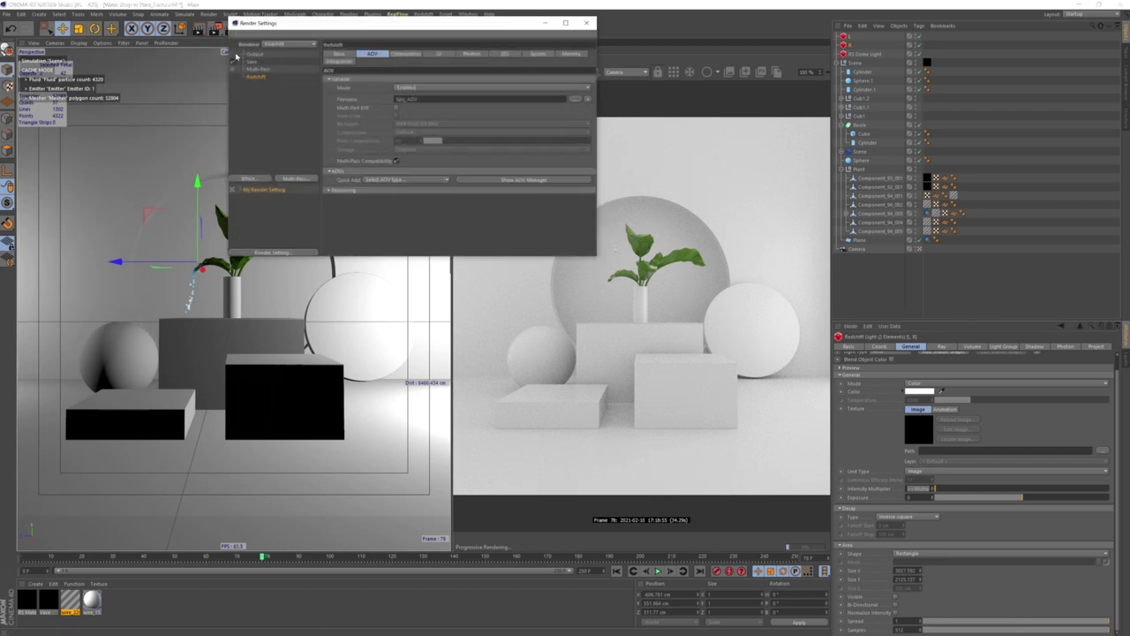
click(399, 55)
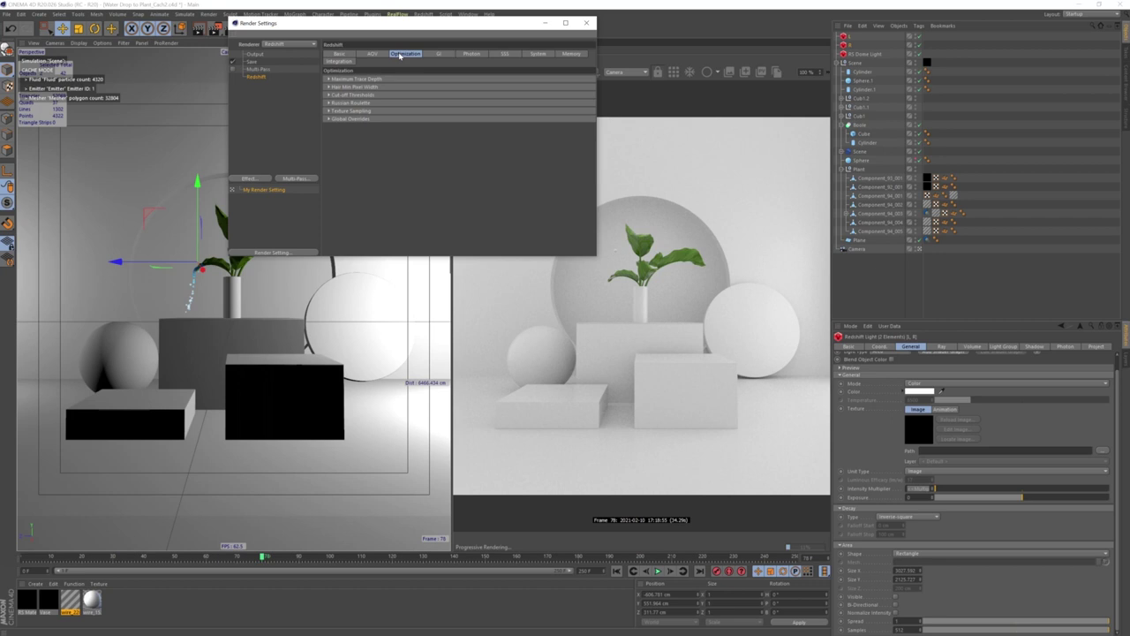
click(339, 54)
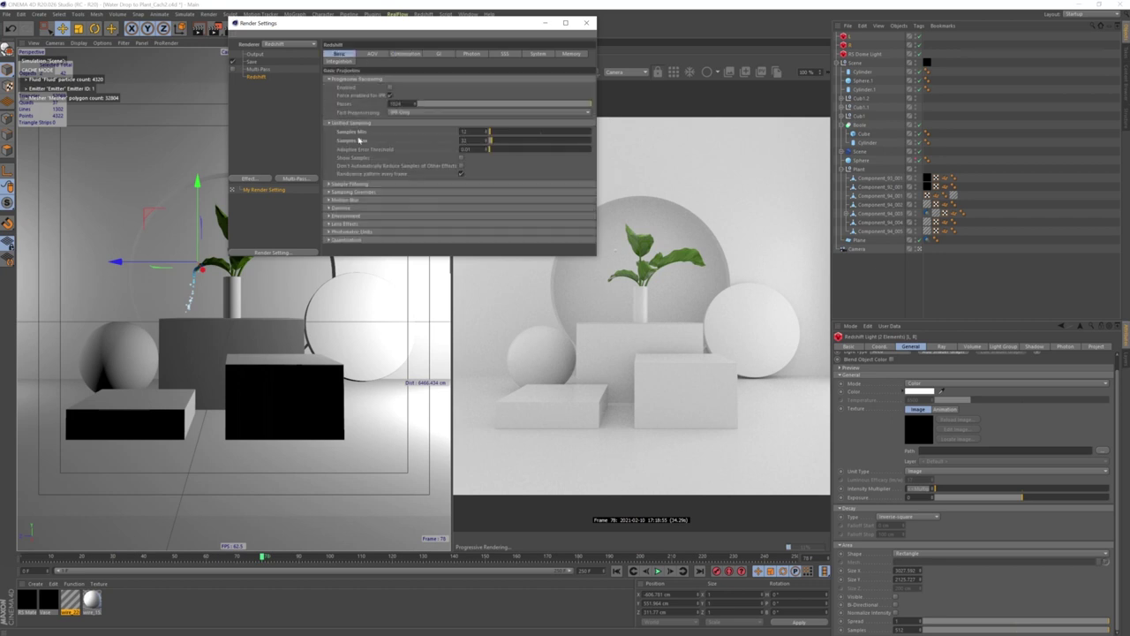
click(333, 185)
click(336, 184)
- Enable Light Override Samples under Sampling Overrides and show the Save output page
click(333, 193)
scroll(339, 217, down, 2)
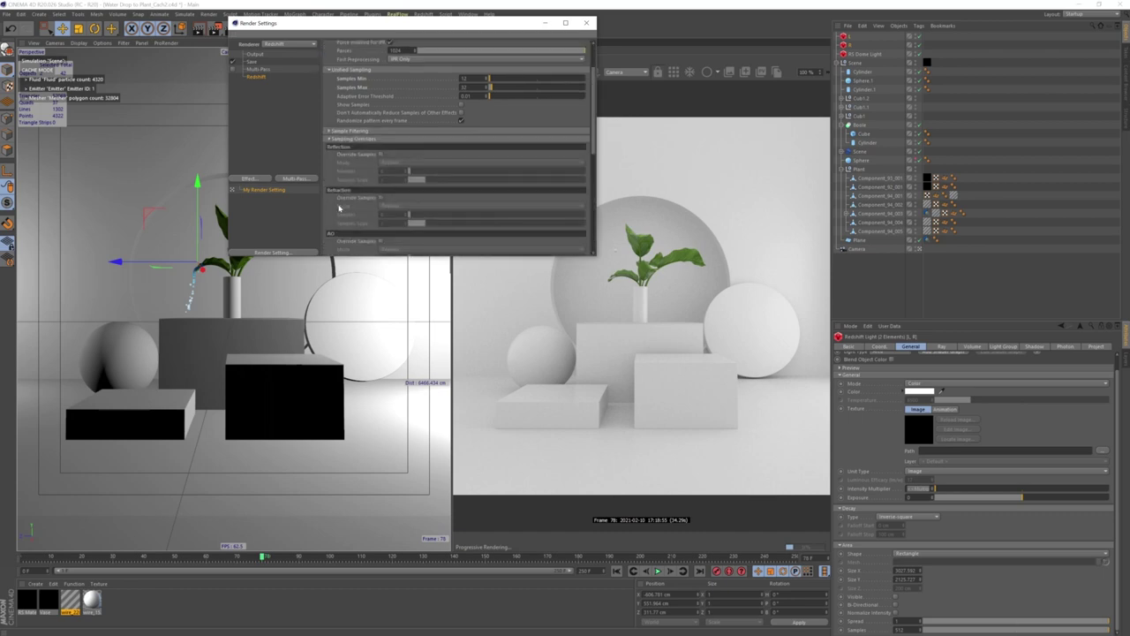
scroll(339, 207, down, 2)
click(380, 232)
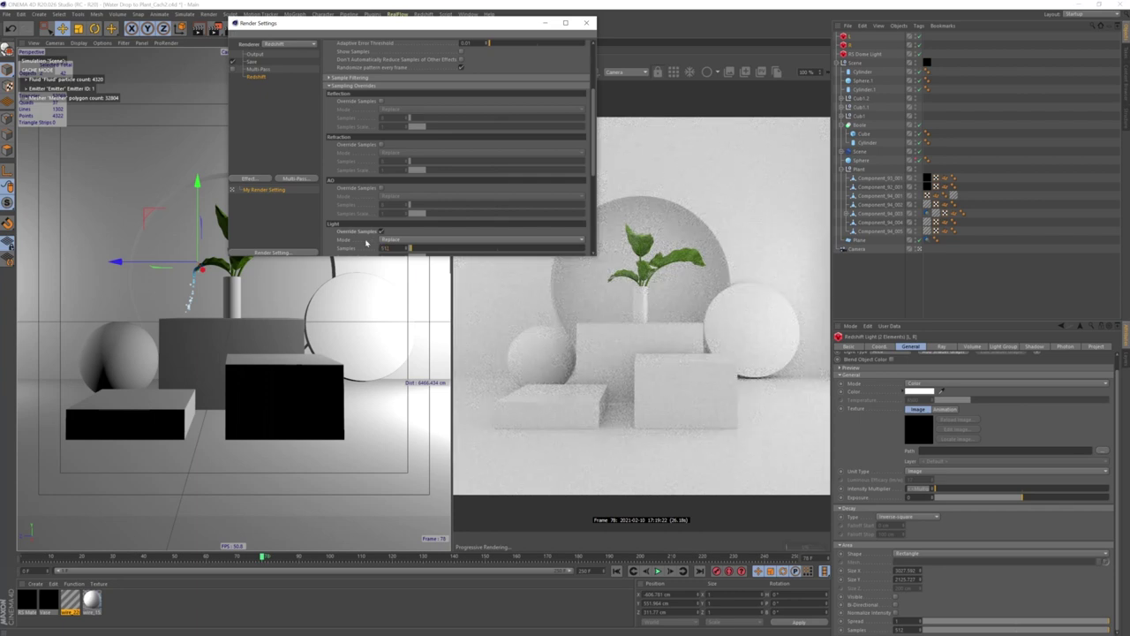
click(253, 61)
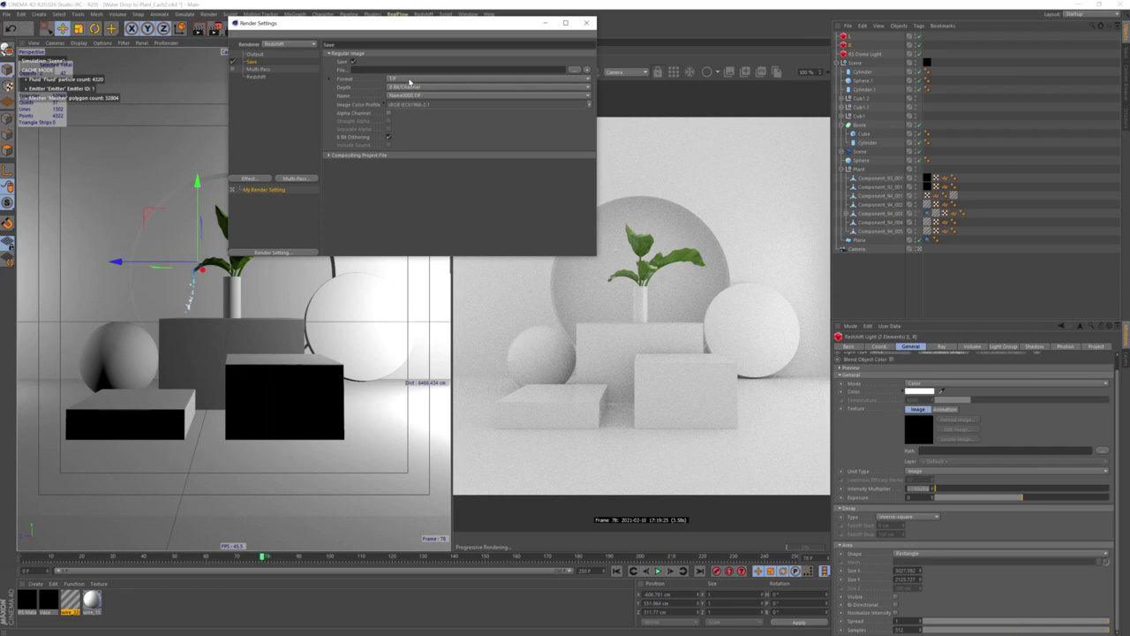
- Set the render output format to JPG and start choosing the save location
click(409, 81)
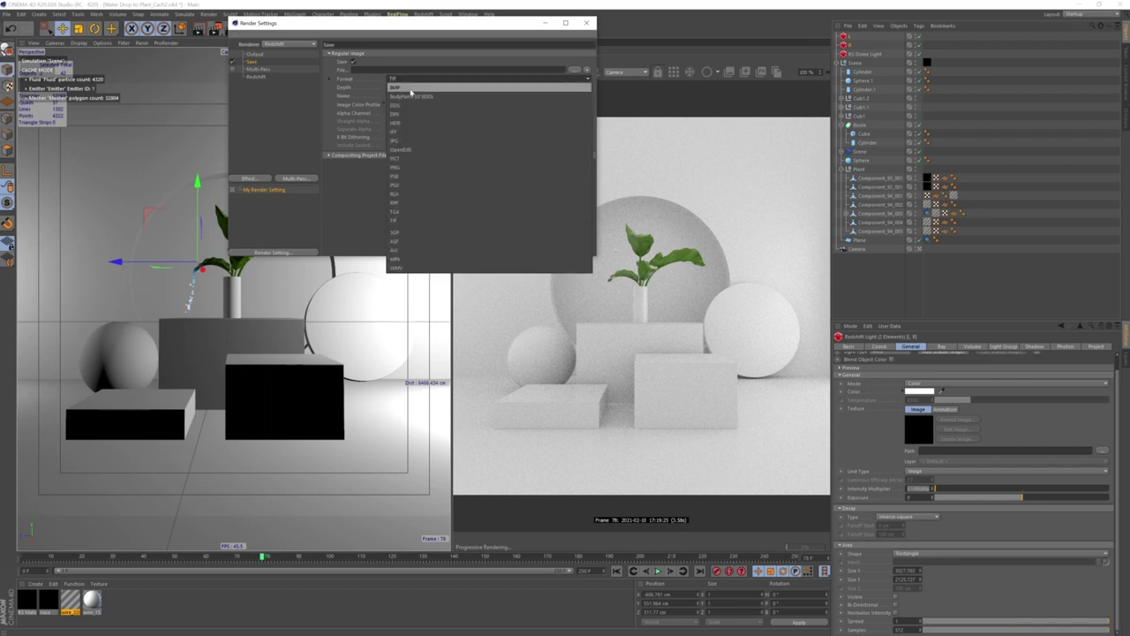
click(399, 142)
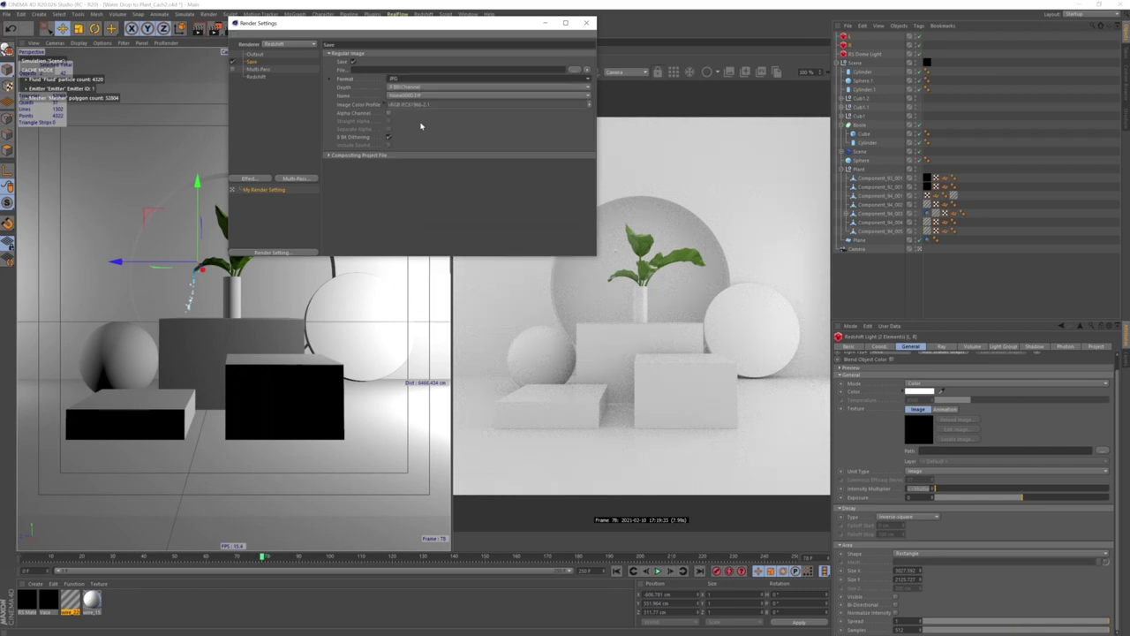
click(577, 69)
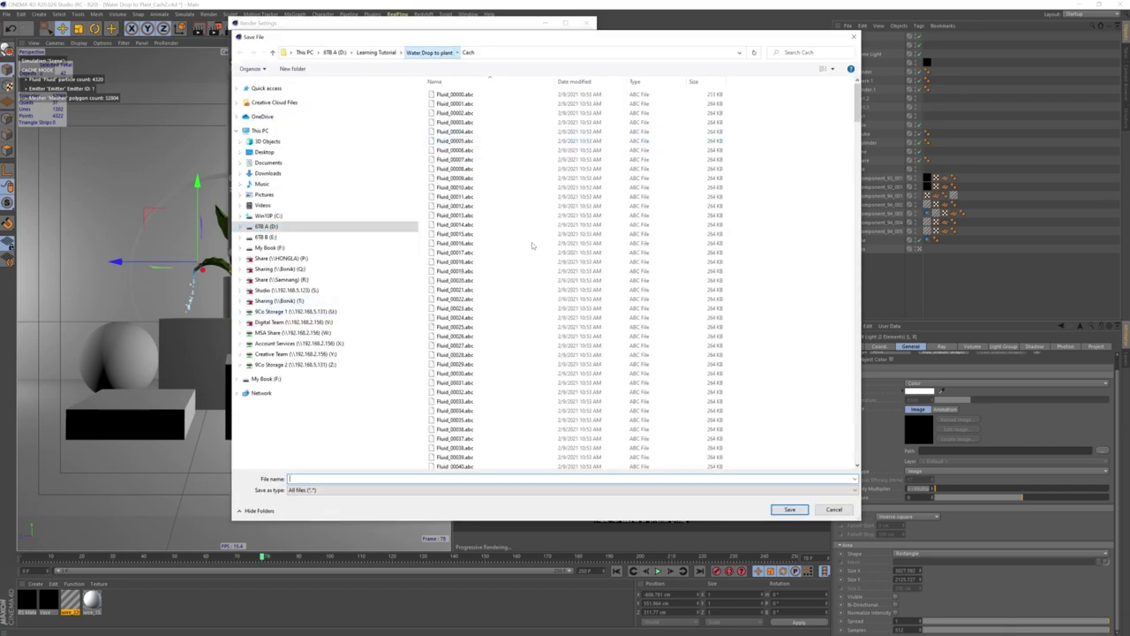
- Create a 'Render' folder in the project folder and save the output there as file 01
click(292, 68)
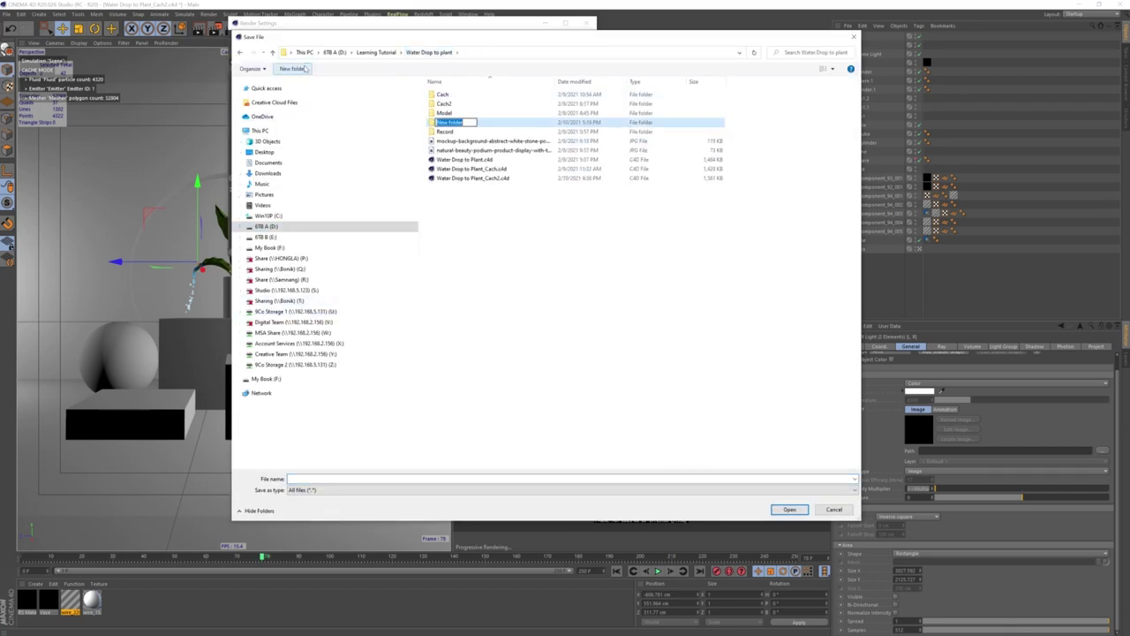
text(Render)
key(Return)
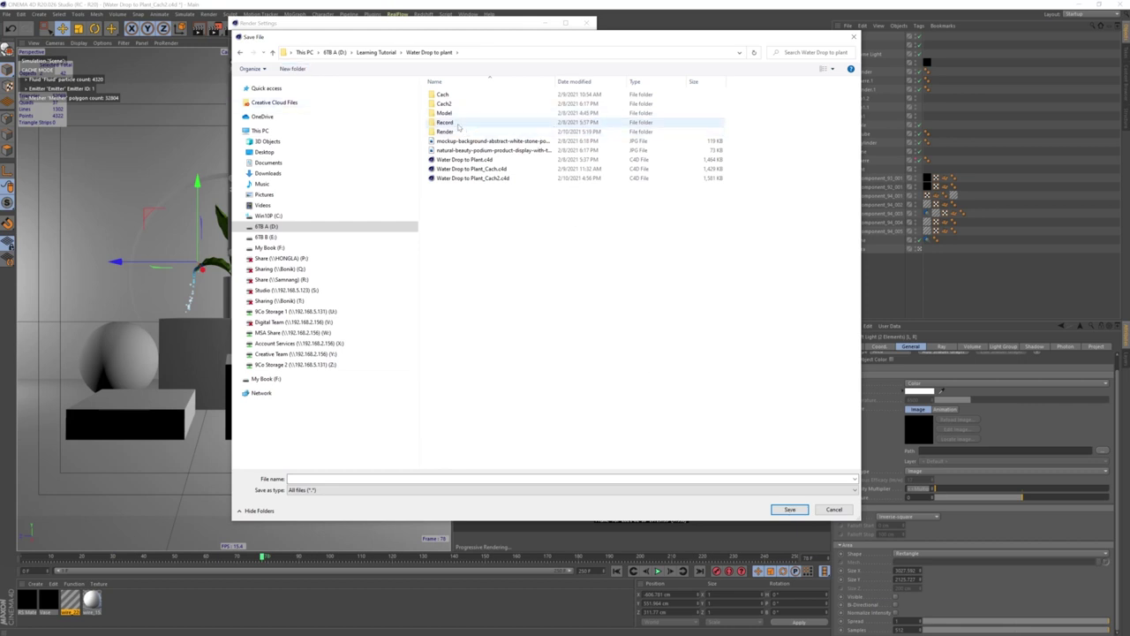
double_click(456, 133)
click(424, 478)
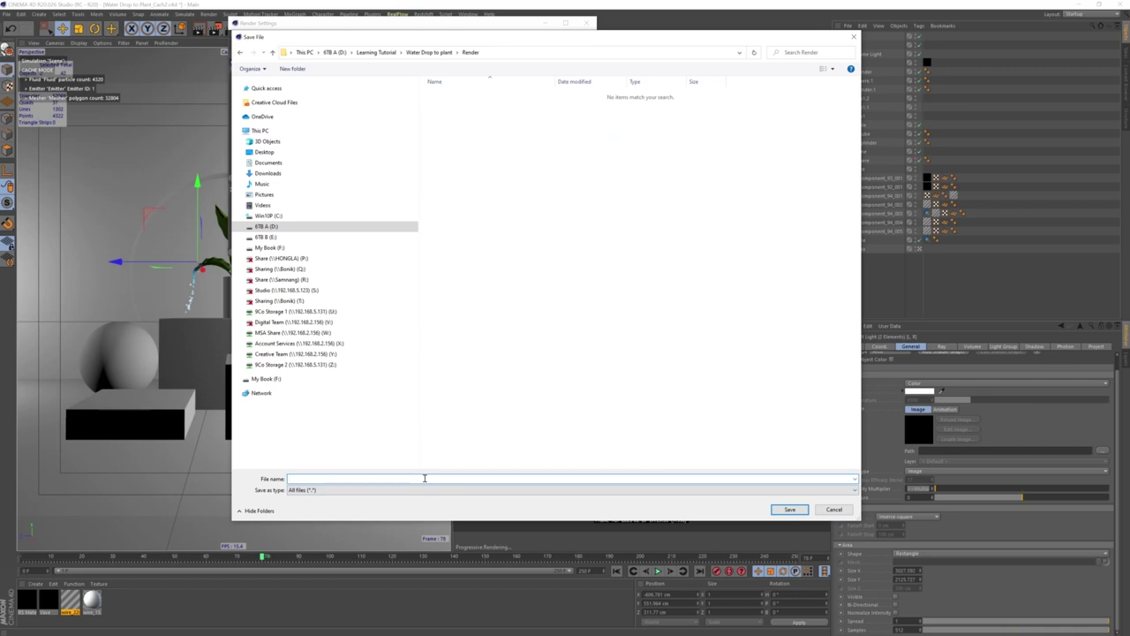
text(012)
key(BackSpace)
click(789, 510)
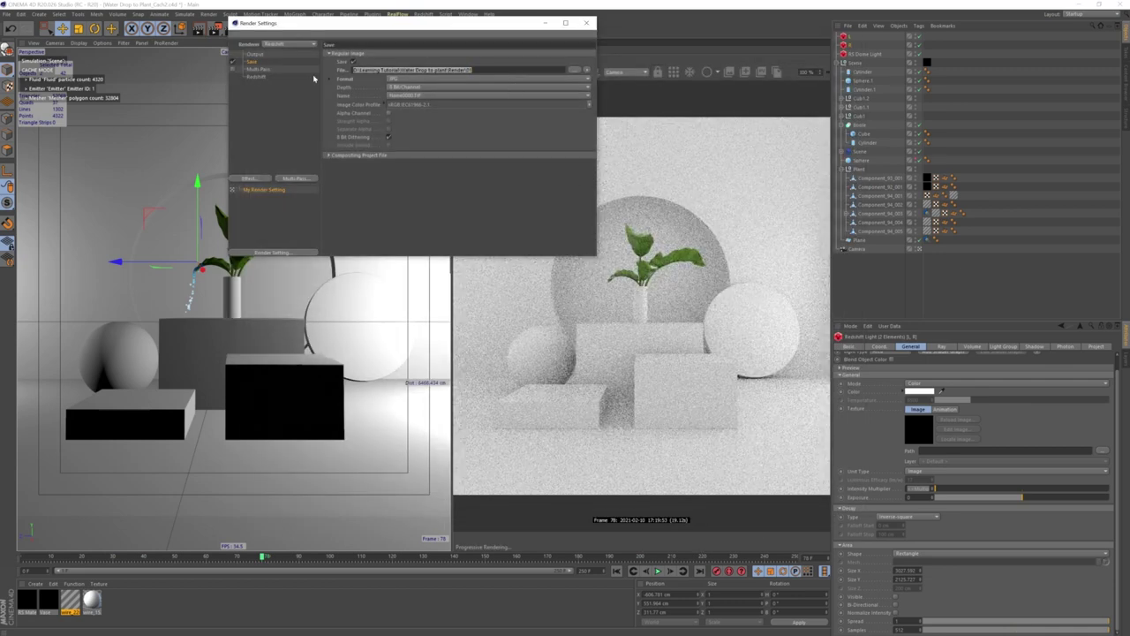
- Set Redshift unified sampling to Samples Min 128 and Samples Max 256, then close Render Settings
click(258, 76)
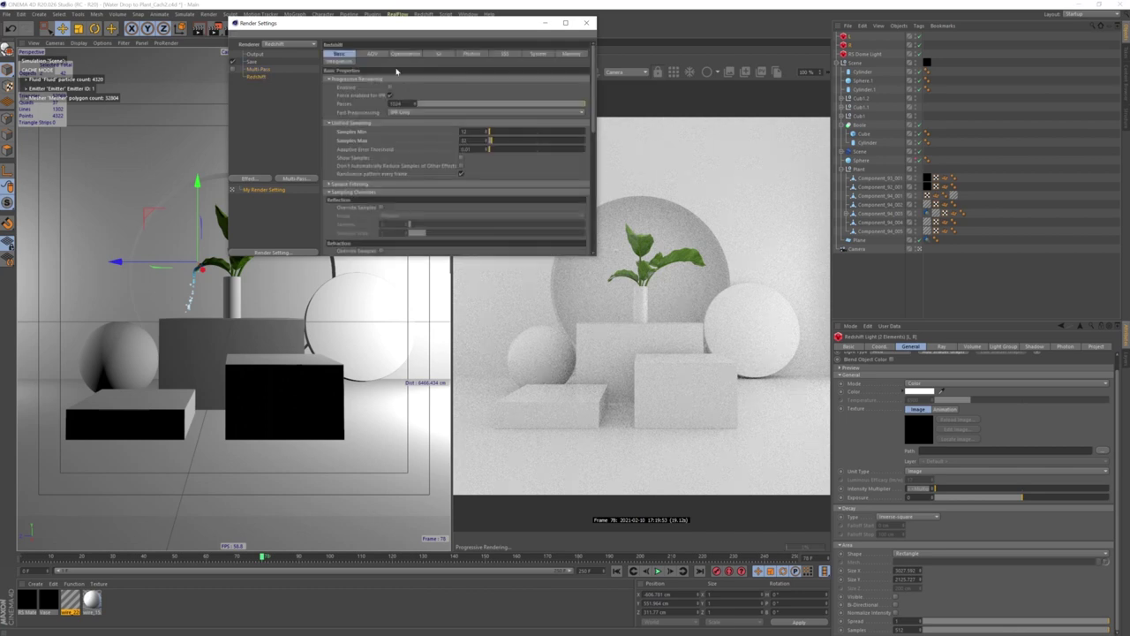
click(371, 54)
click(438, 54)
click(394, 54)
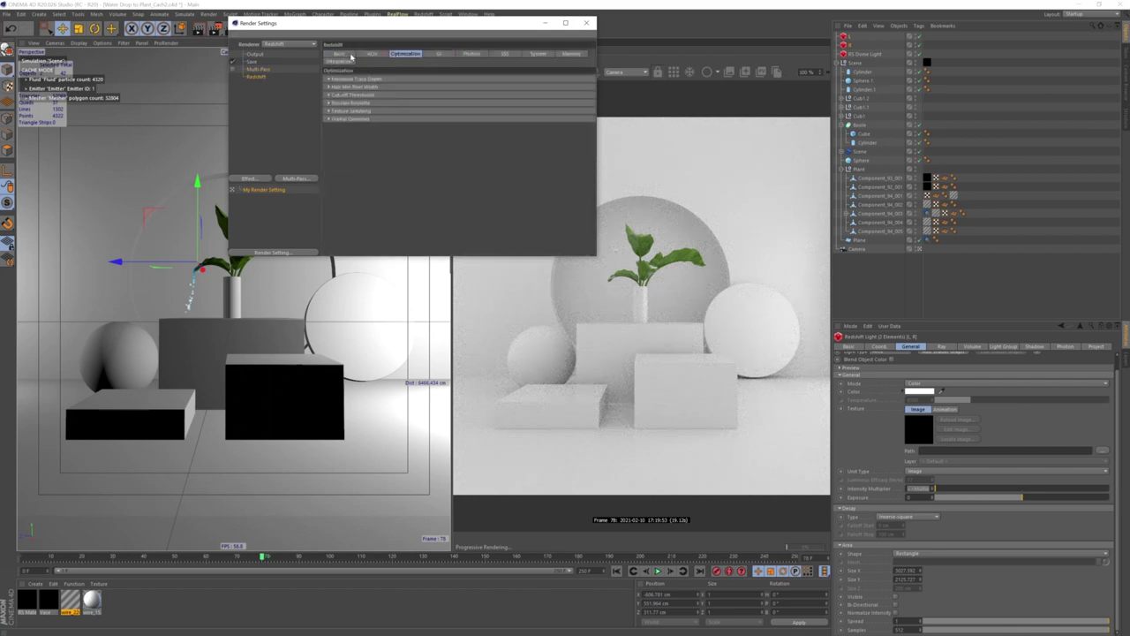
click(339, 54)
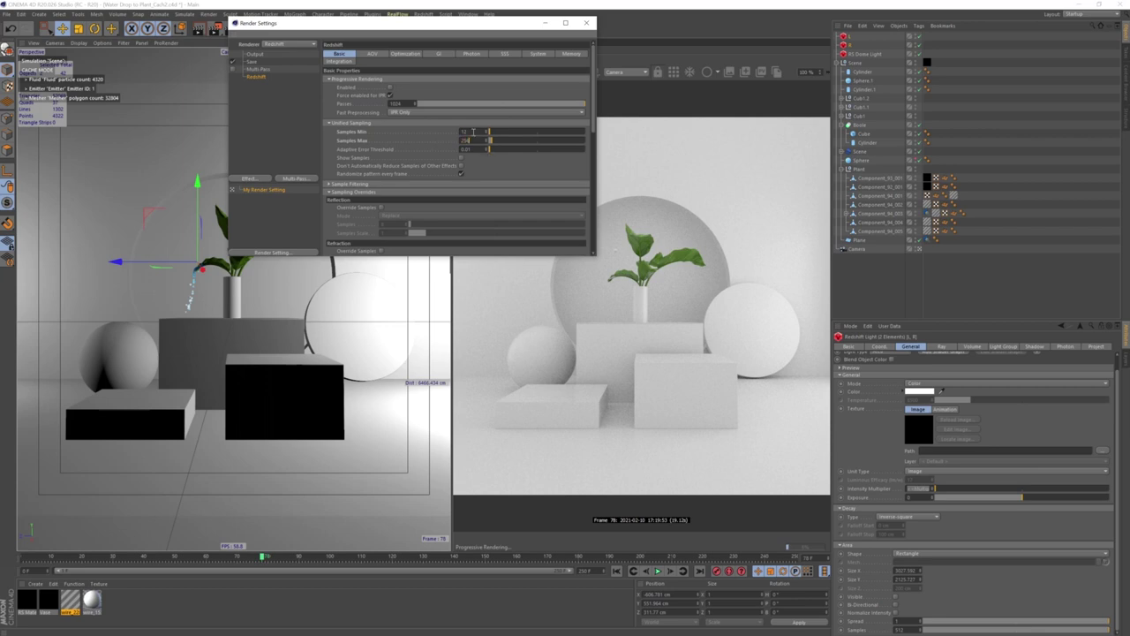
drag(488, 130, 433, 130)
click(501, 130)
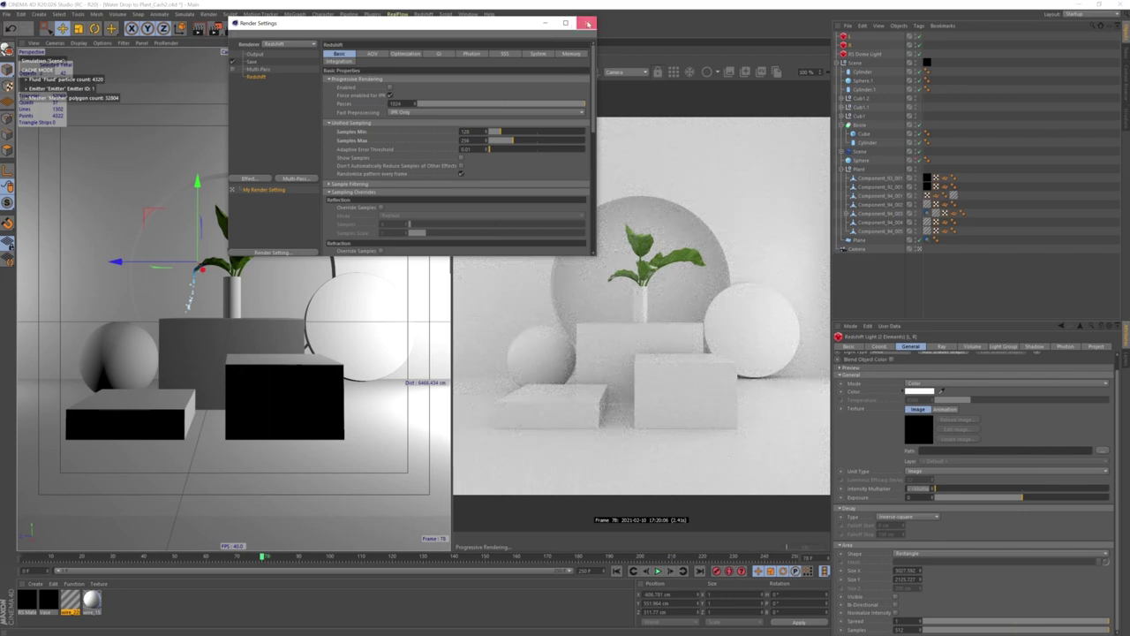
click(588, 24)
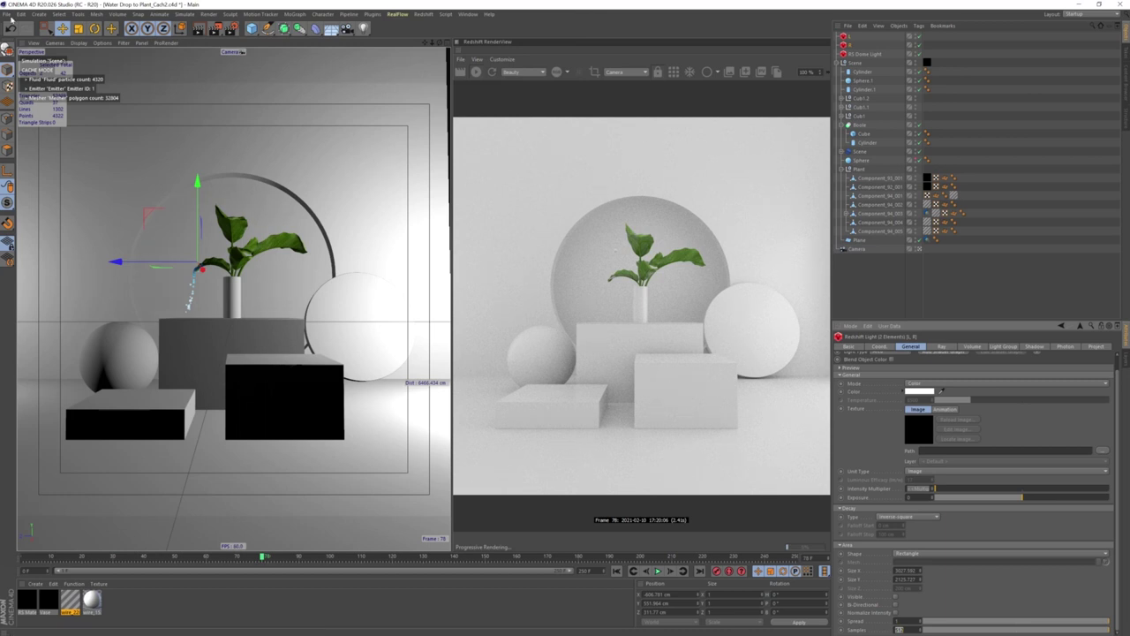
- Save the scene as Water Drop to Plant_Cach2_Lighting.c4d and render it to the Picture Viewer
click(8, 15)
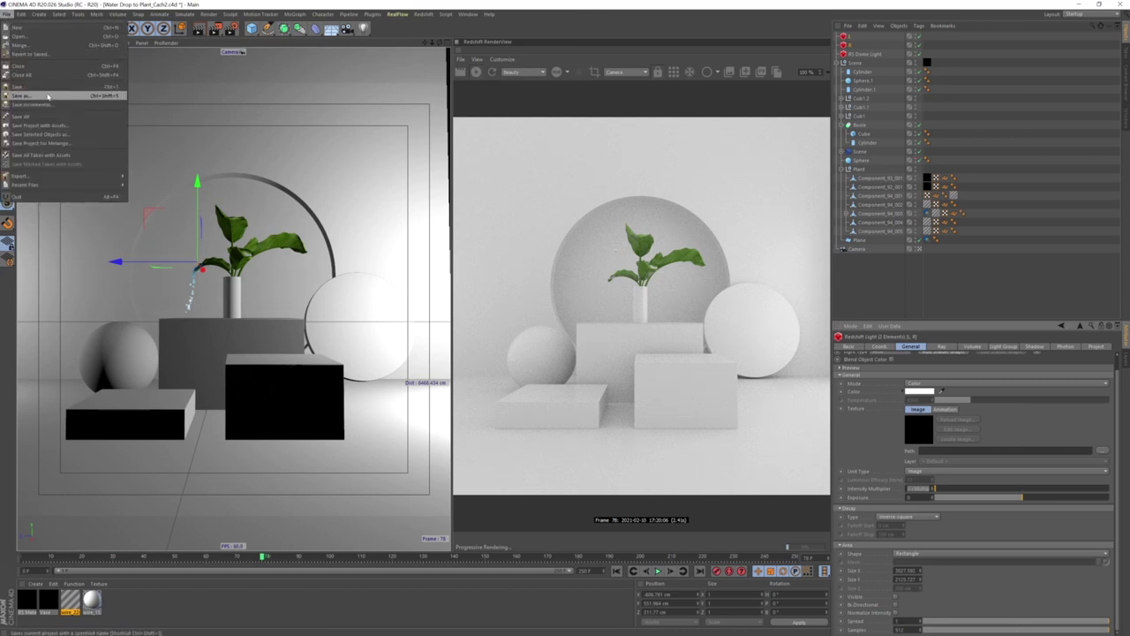
click(48, 95)
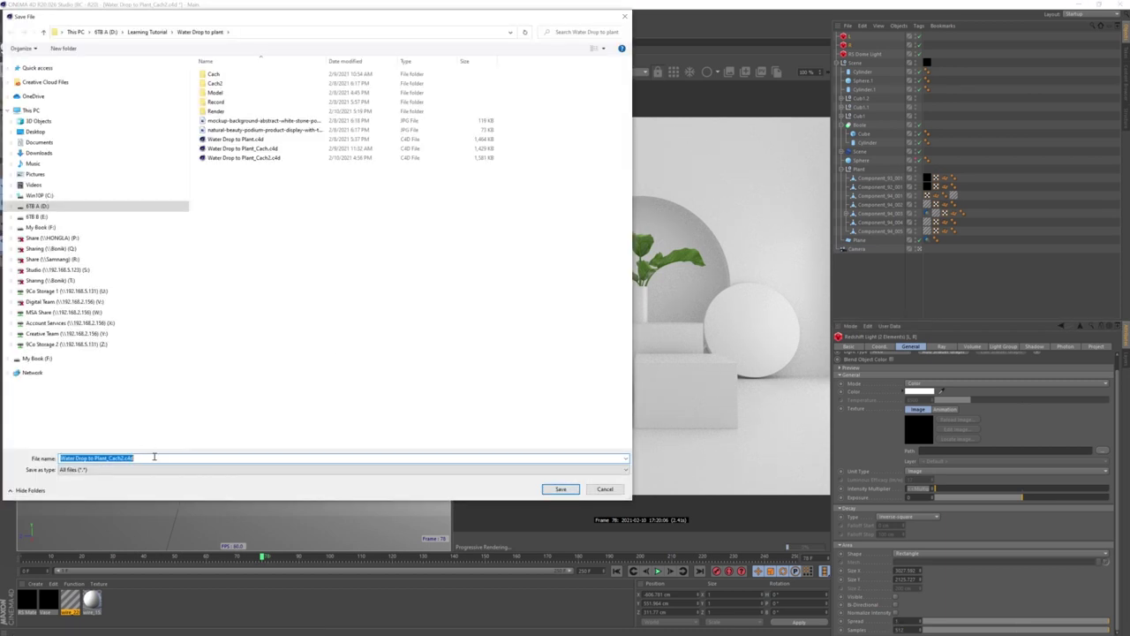
drag(134, 457, 124, 457)
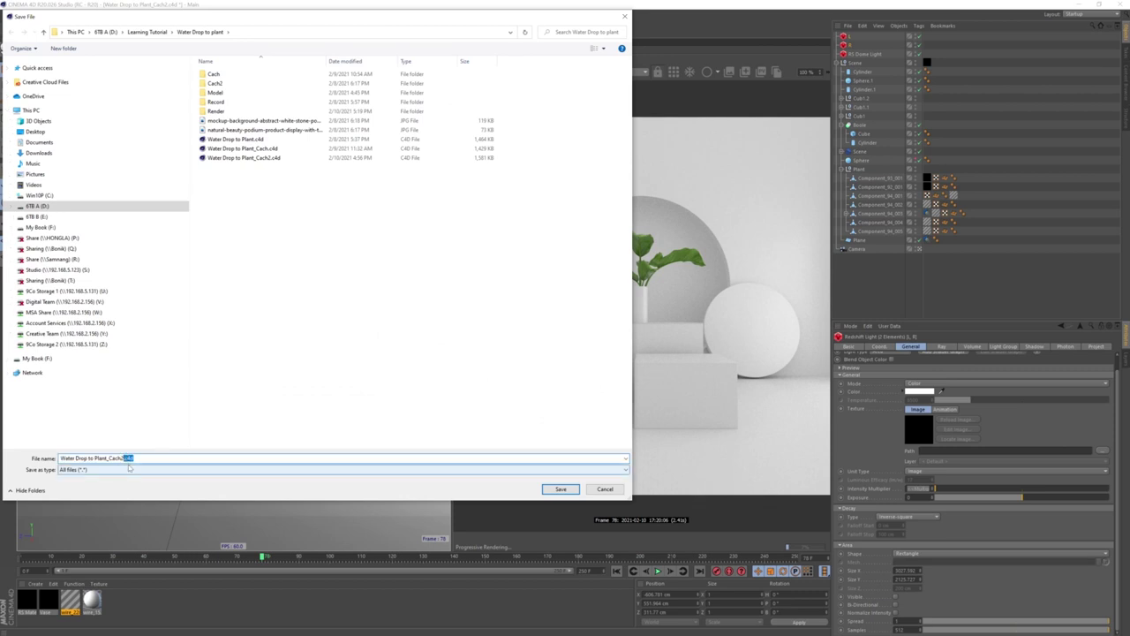
key(BackSpace)
text(Light)
text(ing)
click(560, 488)
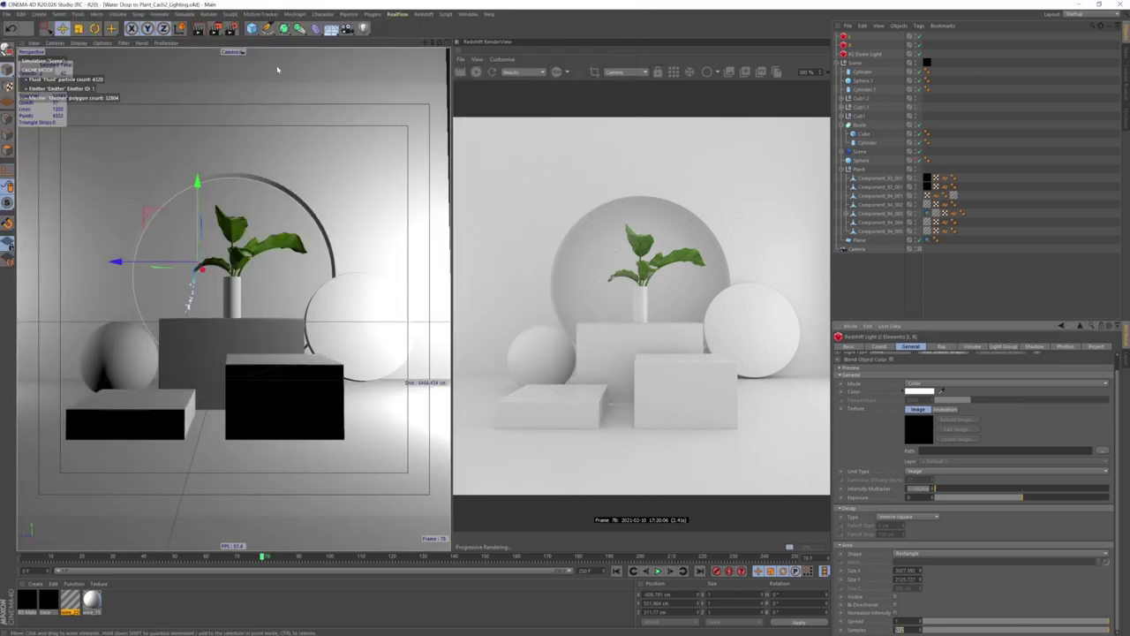
click(214, 28)
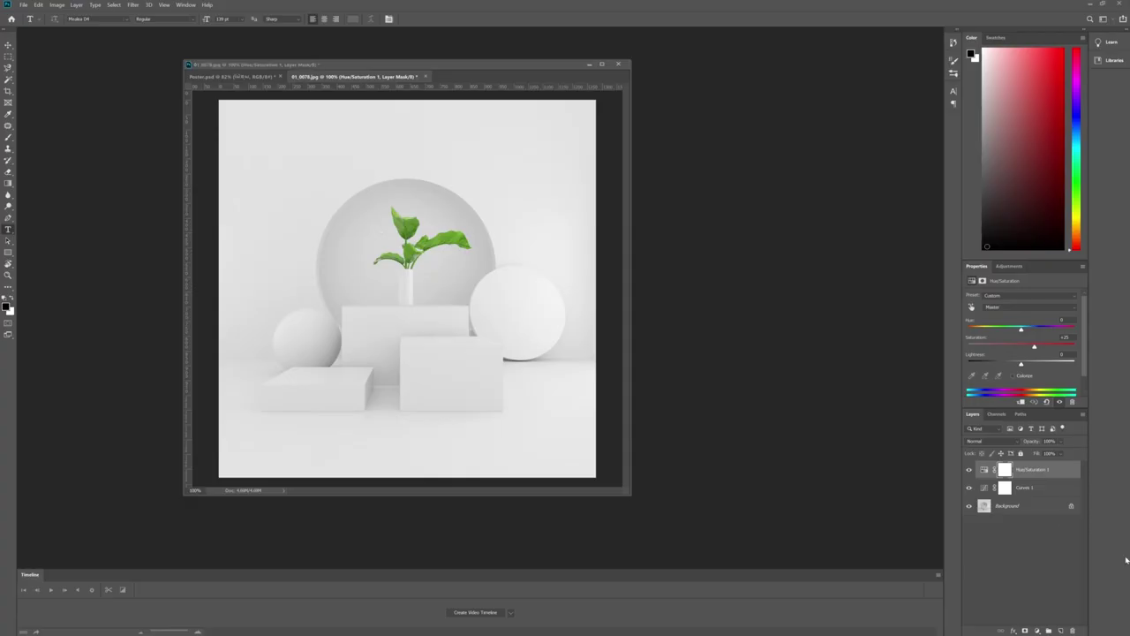
- Hide the Curves and Hue/Saturation layers, show them again, then display the Curves properties
drag(970, 488, 972, 475)
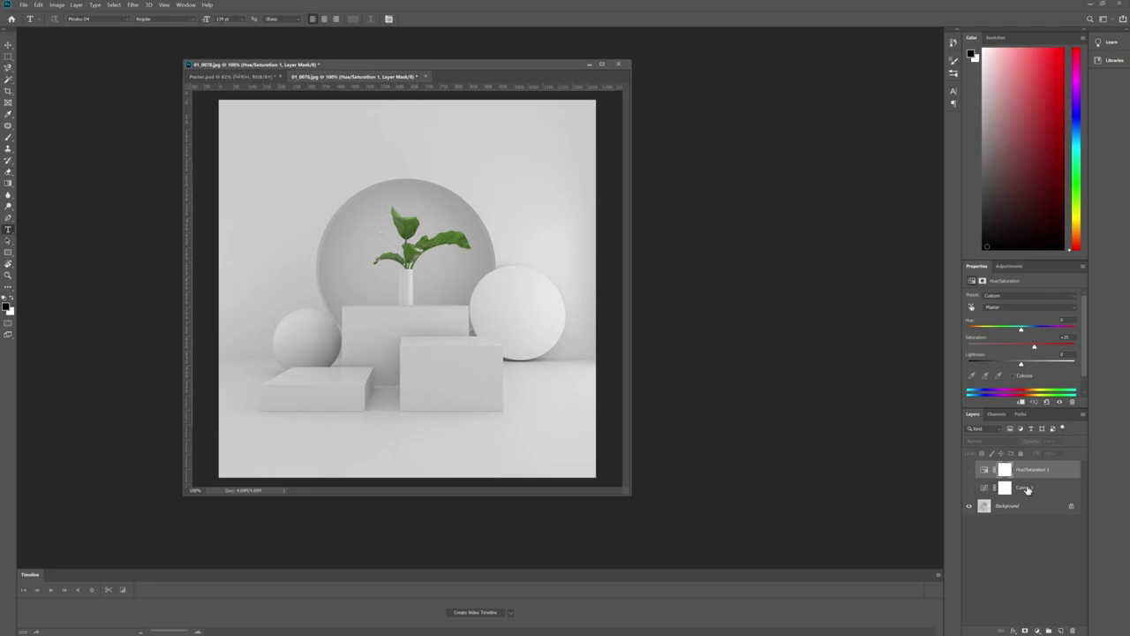
click(968, 488)
click(969, 469)
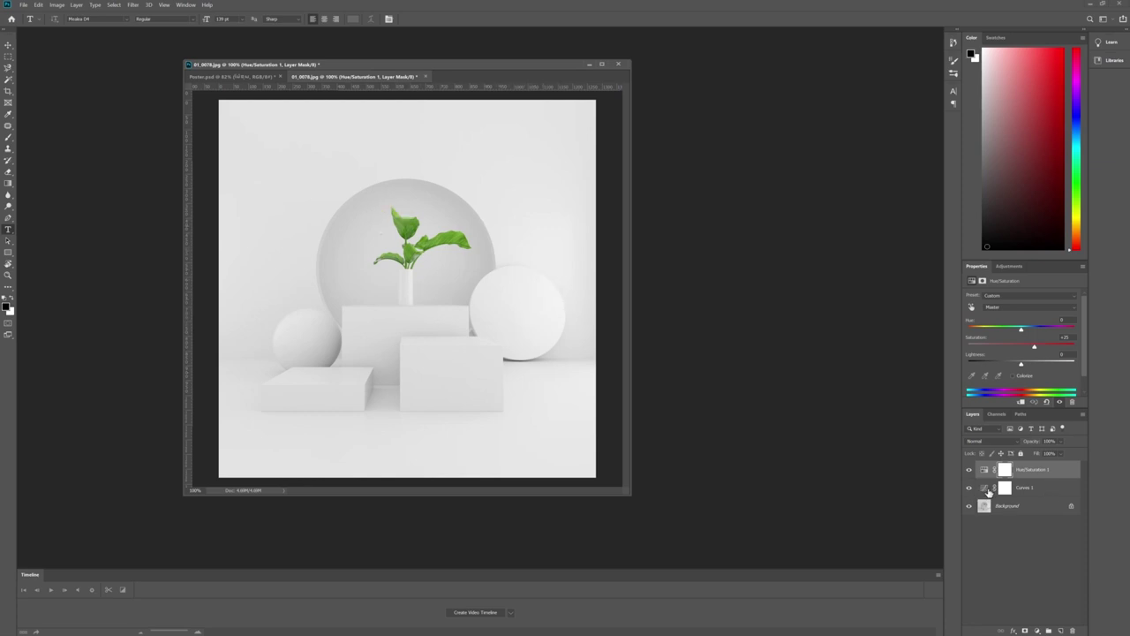
click(987, 490)
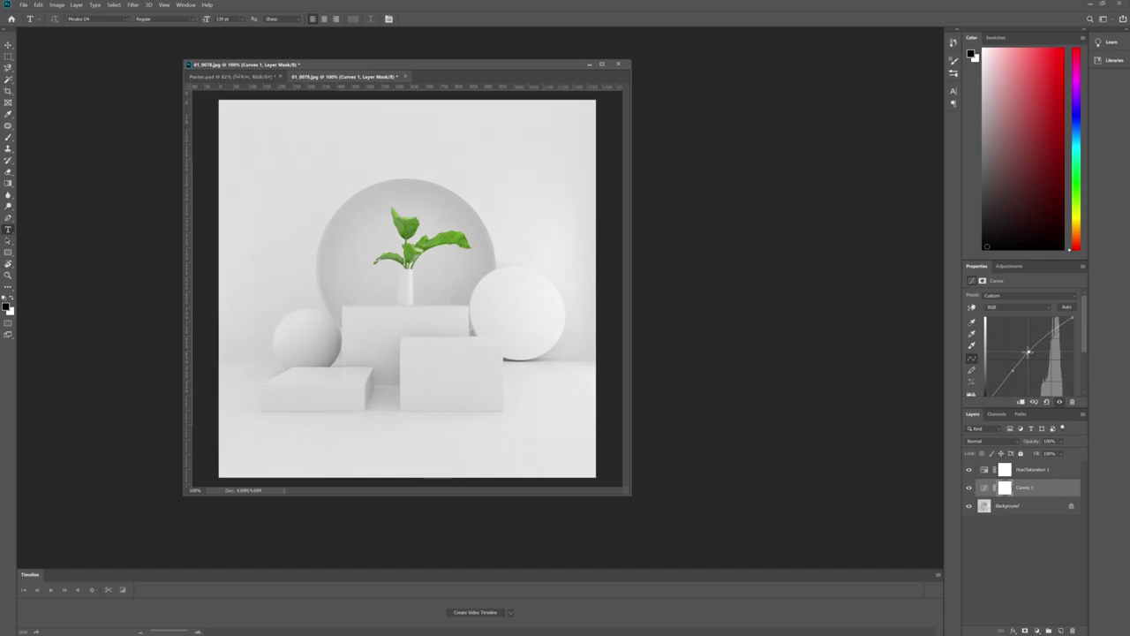
- Lower the RGB curve's dark point slightly and lift the Blue channel curve for a cool tint
drag(1013, 370, 1029, 351)
click(1024, 306)
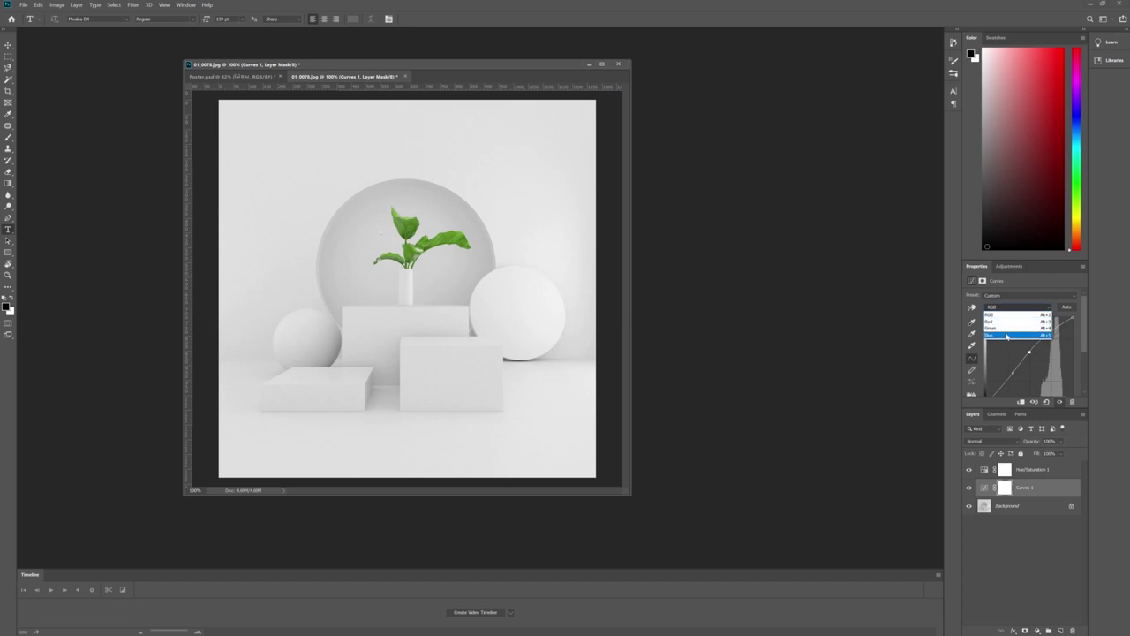
click(1006, 336)
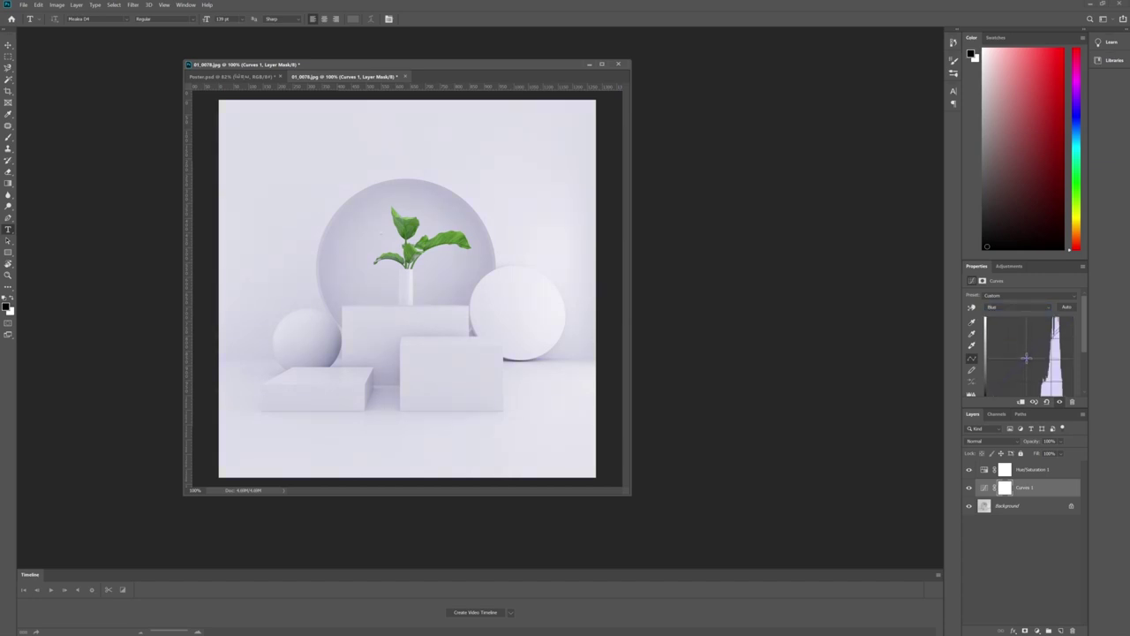
click(1026, 357)
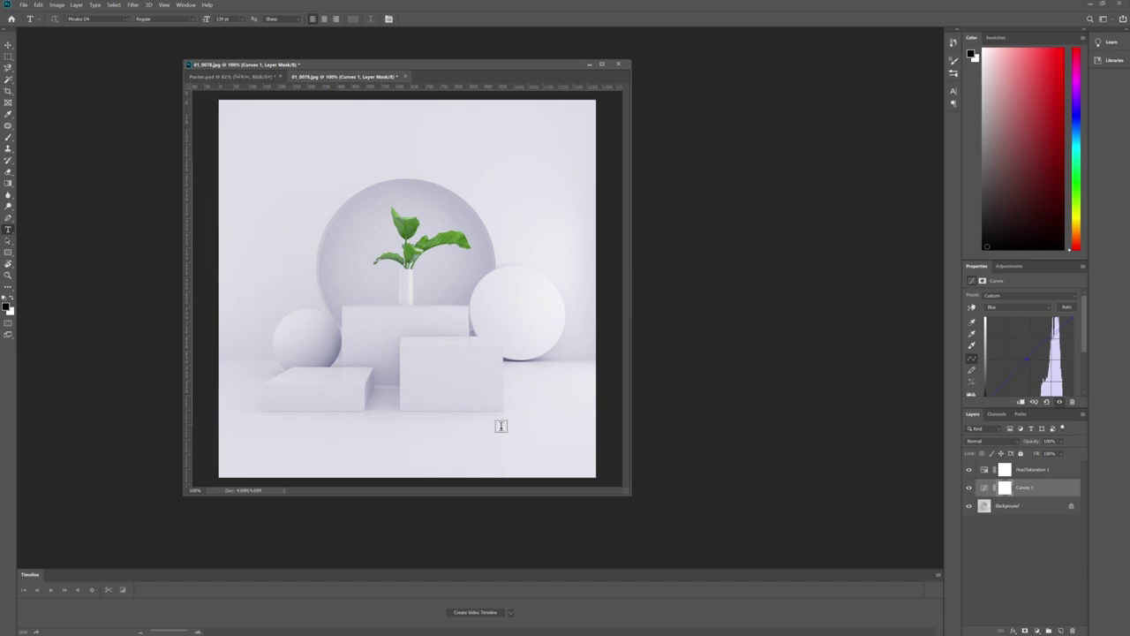